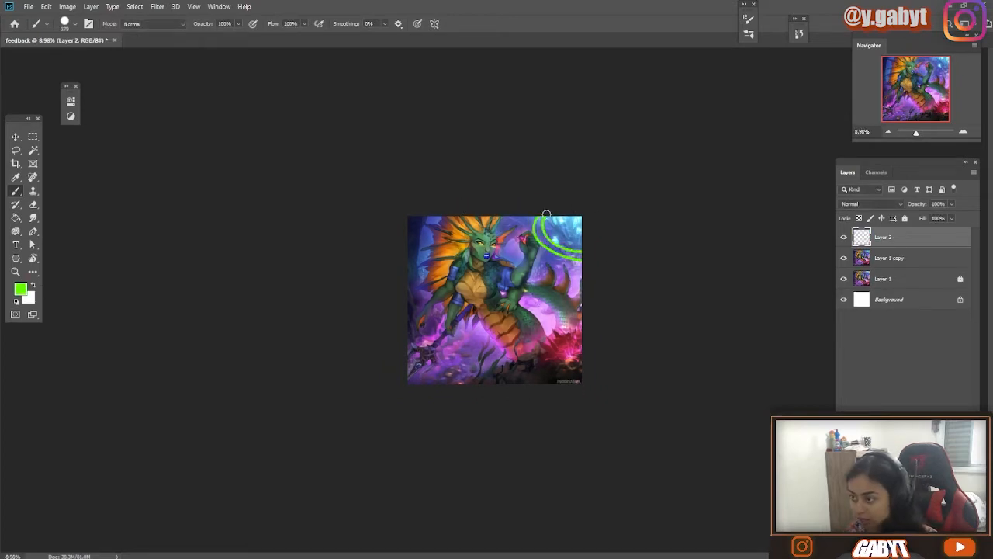
- Undo the green rings drawn over the bright upper-right corner of the painting
key("ctrl+z")
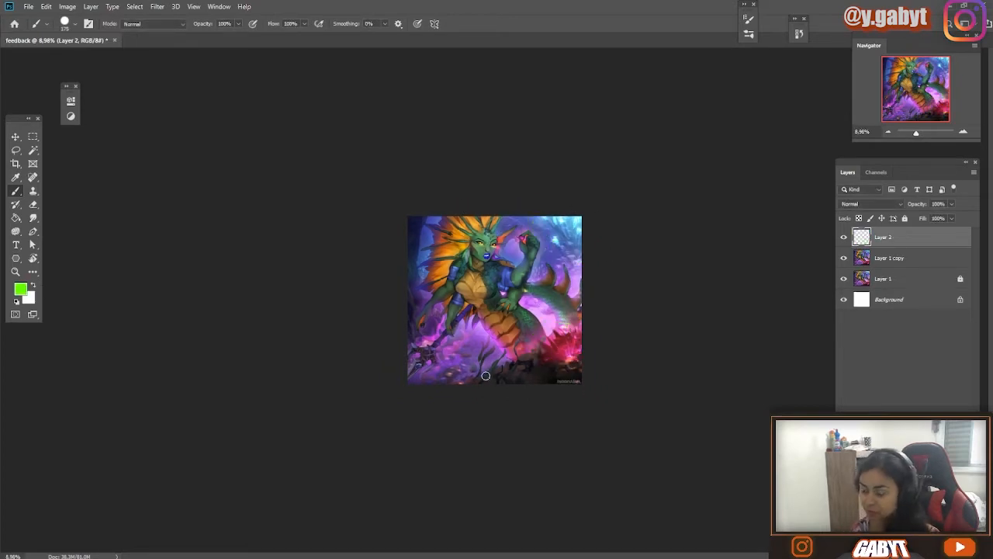
- Try green guide strokes across the head crest and upper background, and undo them
scroll(519, 275, "up", 5)
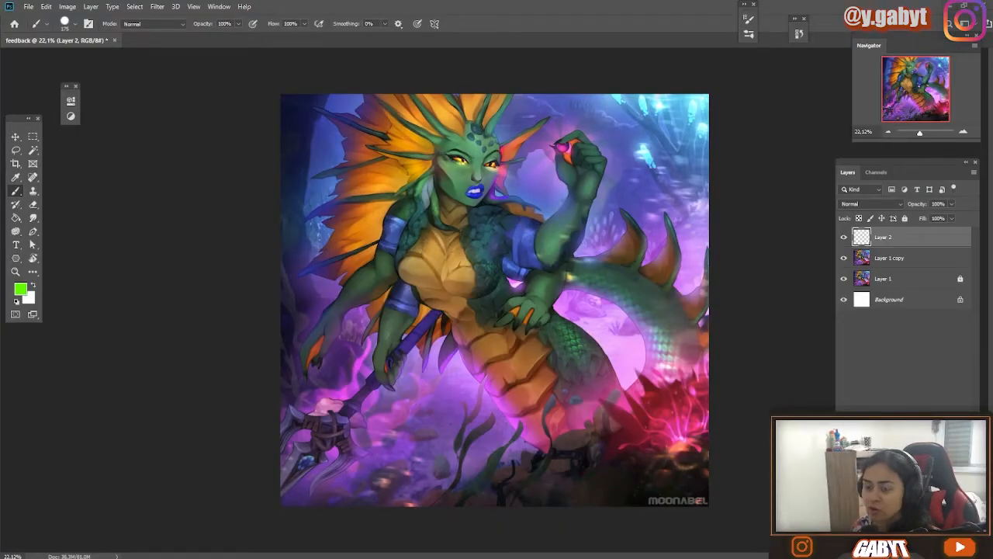
left_click_drag(538, 96, 667, 170)
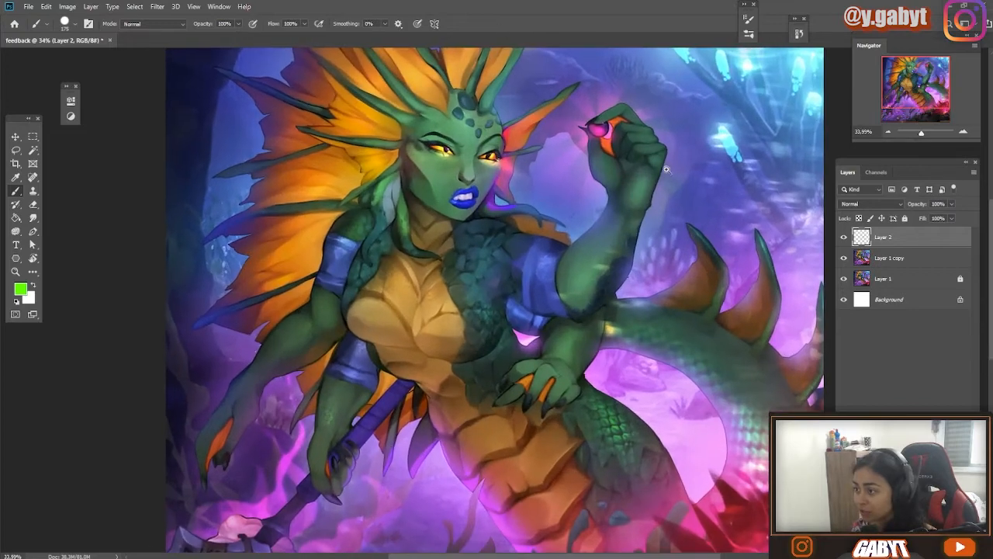
left_click_drag(768, 118, 664, 191)
left_click_drag(614, 230, 632, 213)
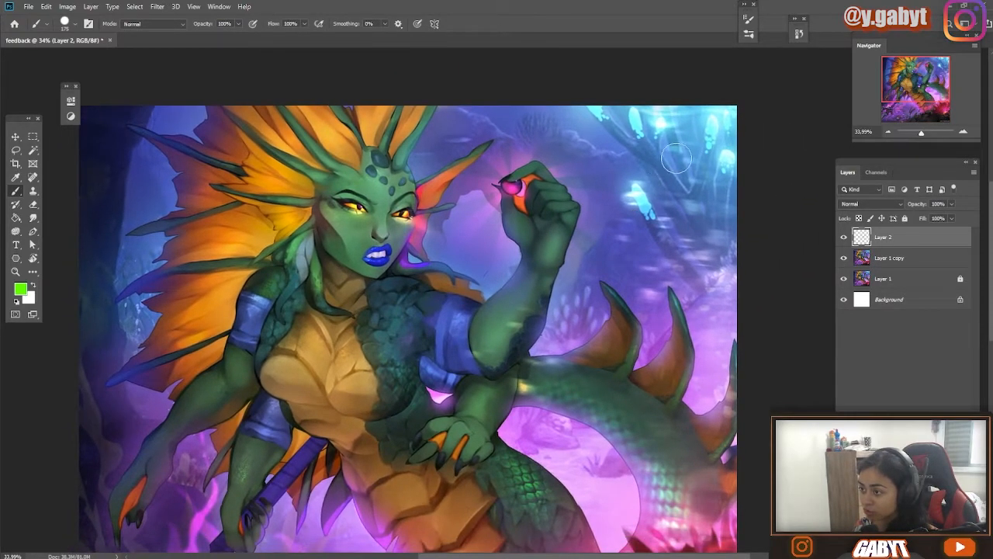
mouse_move(159, 187)
left_mouse_down()
mouse_move(128, 167)
mouse_move(180, 106)
left_mouse_up()
mouse_move(345, 77)
left_mouse_down()
mouse_move(669, 149)
mouse_move(688, 107)
left_mouse_up()
key("ctrl+z")
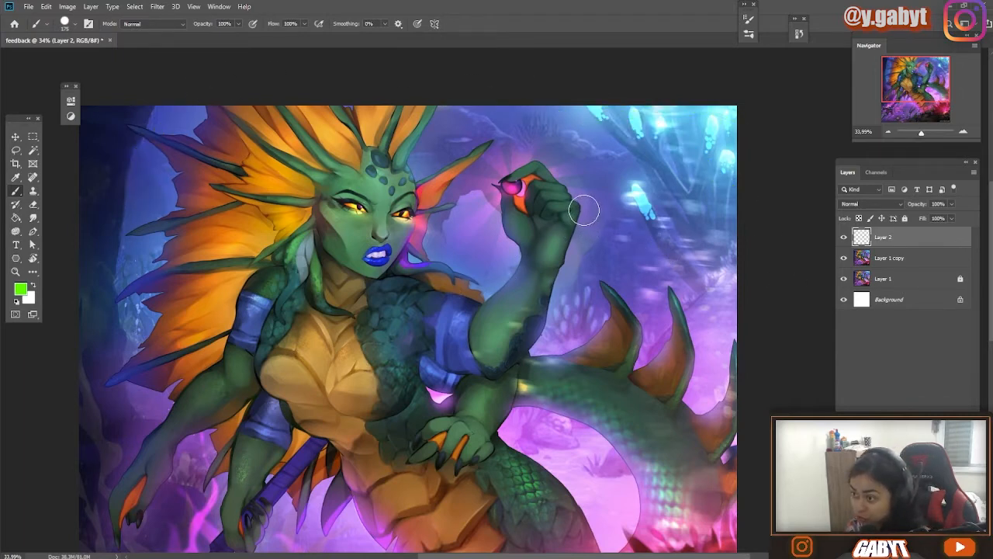
- Trace the raised forearm's outer edge, the shoulder-to-face contour and a head spine in green, undoing each trial stroke
mouse_move(583, 210)
left_mouse_down()
mouse_move(547, 318)
mouse_move(520, 353)
left_mouse_up()
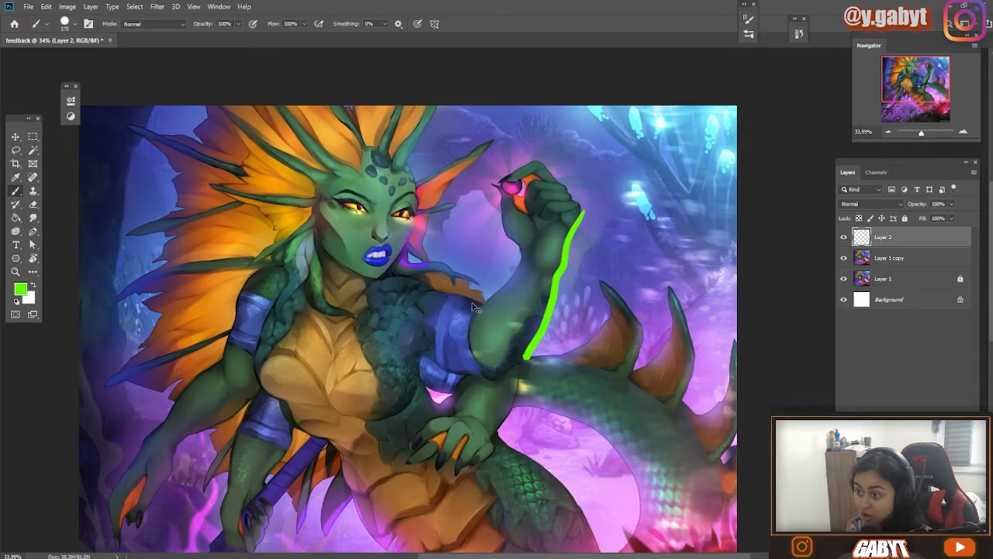
key("ctrl+z")
mouse_move(477, 305)
left_mouse_down()
mouse_move(438, 289)
mouse_move(454, 268)
mouse_move(404, 249)
mouse_move(431, 225)
left_mouse_up()
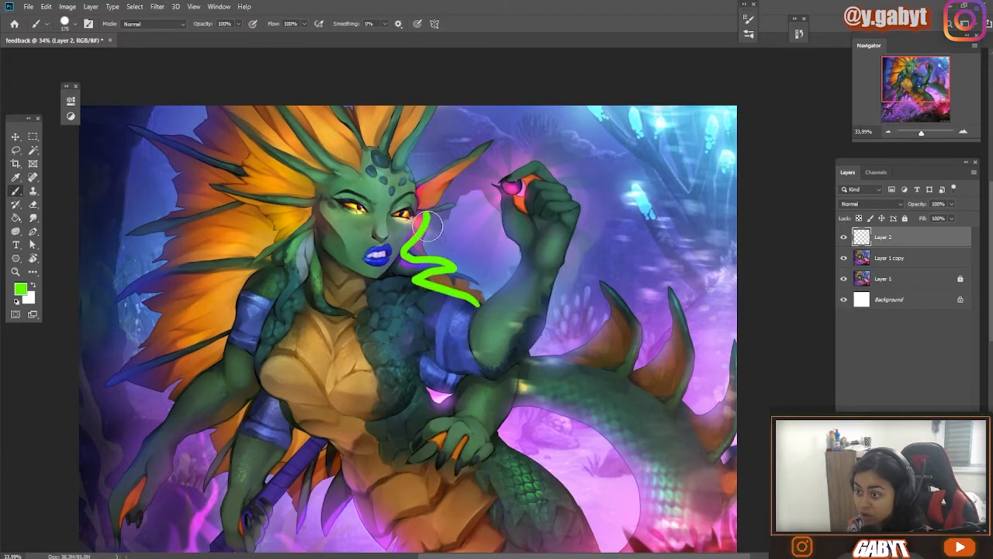
key("ctrl+z")
mouse_move(498, 133)
left_mouse_down()
mouse_move(444, 169)
mouse_move(444, 111)
left_mouse_up()
key("ctrl+z")
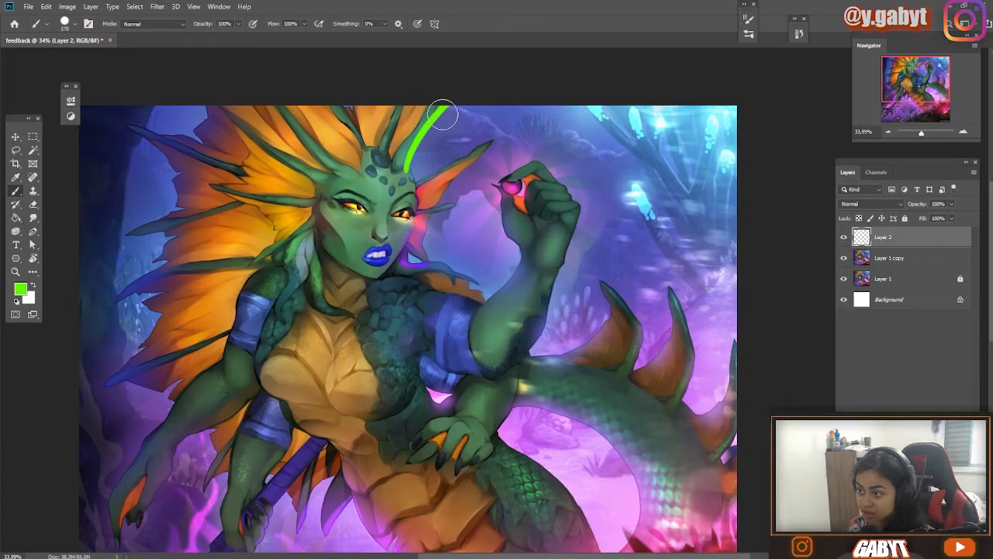
key("ctrl+z")
- Mark the area around the glowing eyeball and the fingers holding it with green strokes, undoing each one
left_click_drag(496, 185, 569, 252)
mouse_move(527, 190)
left_mouse_down()
mouse_move(518, 182)
mouse_move(515, 224)
left_mouse_up()
key("ctrl+z")
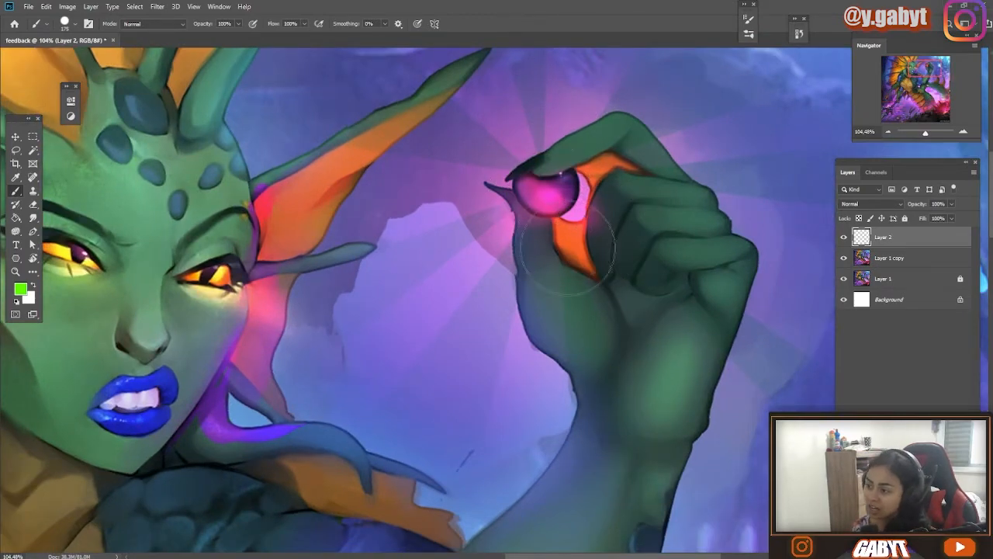
mouse_move(568, 260)
left_mouse_down()
mouse_move(566, 235)
mouse_move(575, 287)
left_mouse_up()
key("ctrl+z")
left_click_drag(487, 204, 512, 299)
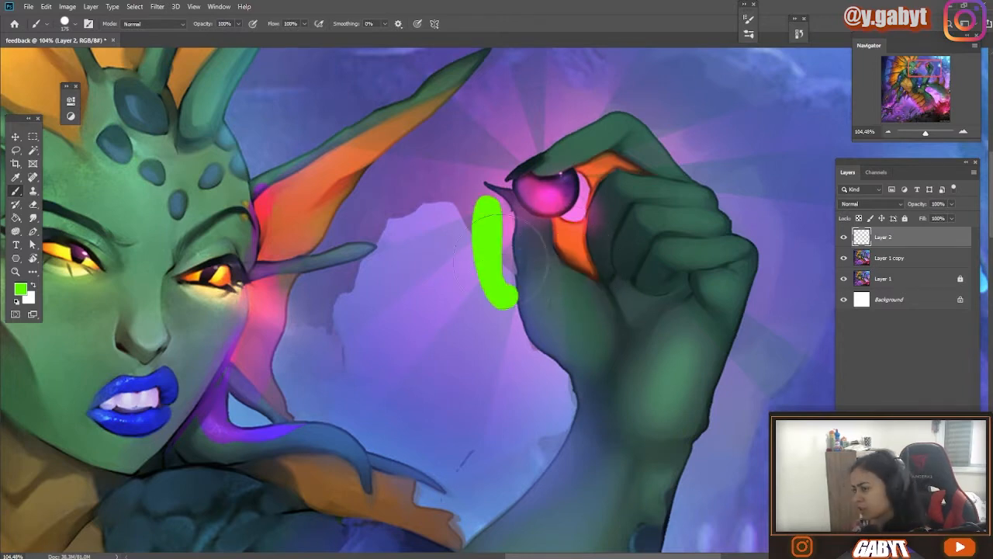
key("ctrl+z")
- Mark the raised hand and the creature's face in green, and undo both marks
scroll(534, 350, "down", 5)
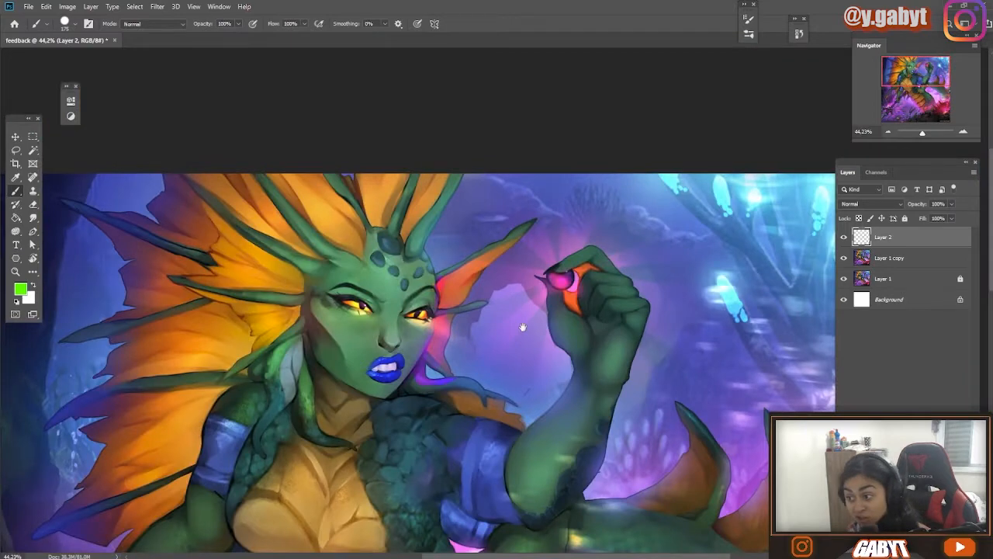
left_click_drag(569, 321, 549, 239)
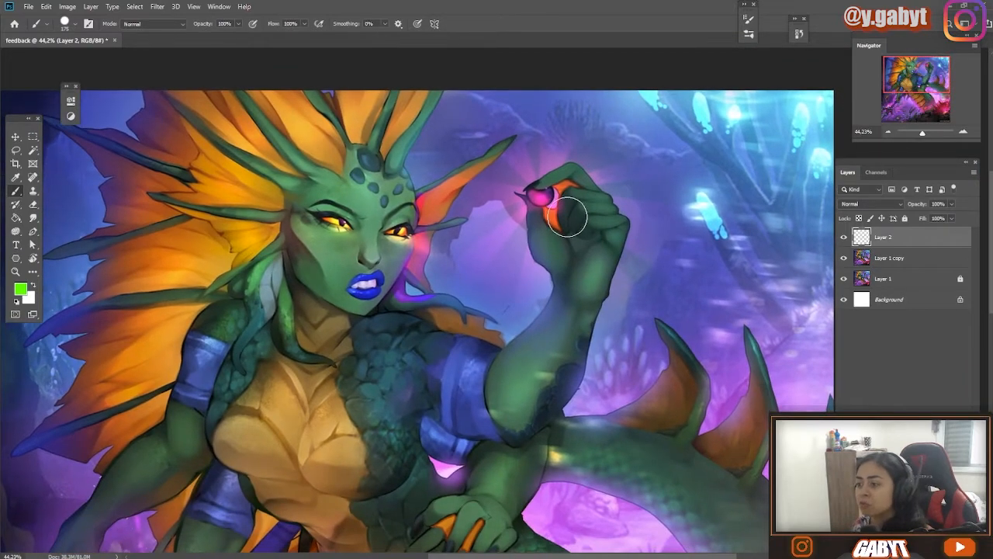
mouse_move(567, 192)
left_mouse_down()
mouse_move(558, 236)
mouse_move(543, 213)
mouse_move(548, 249)
left_mouse_up()
key("ctrl+z")
key("ctrl+z")
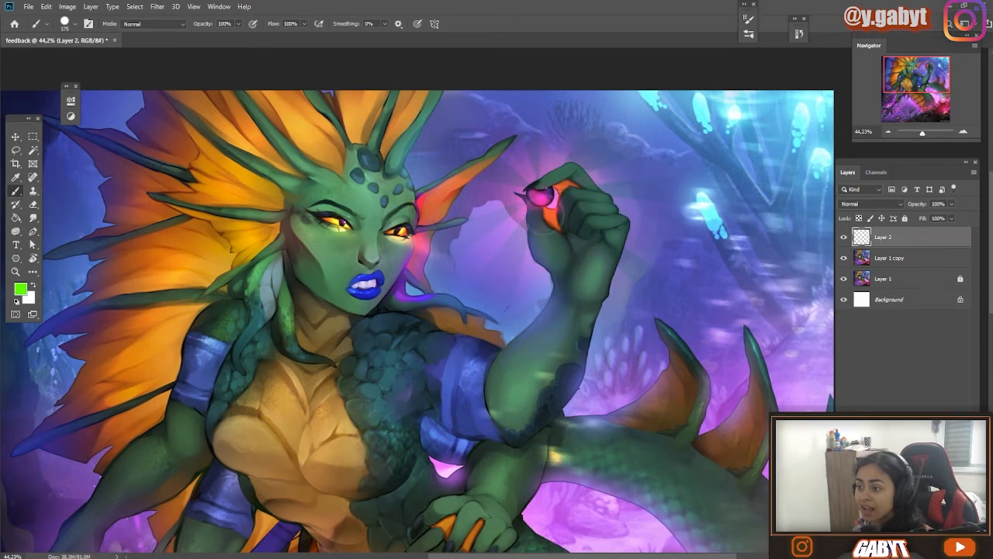
mouse_move(405, 260)
left_mouse_down()
mouse_move(389, 278)
mouse_move(406, 261)
left_mouse_up()
key("ctrl+z")
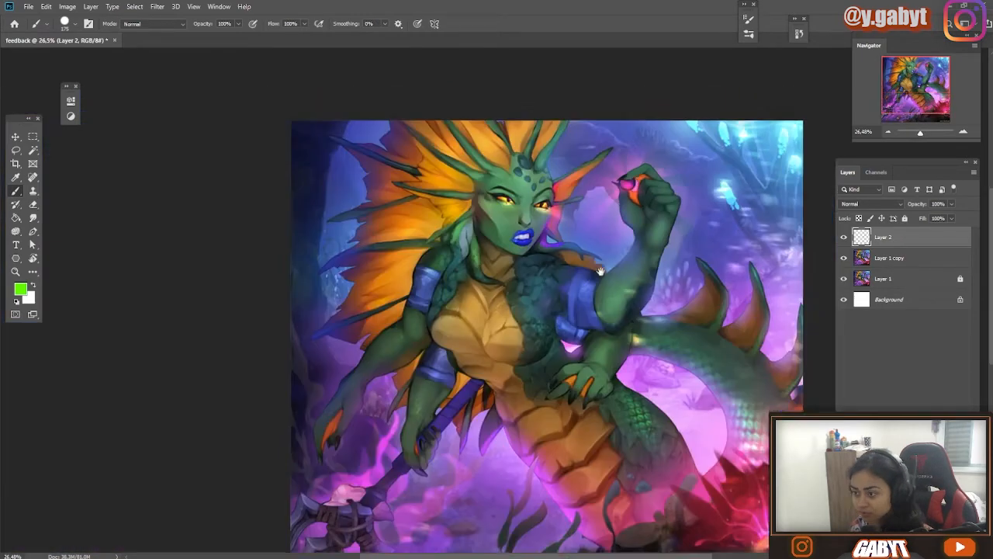
- Examine the creature's torso, lower body and tail, and the foreground around the red glowing plant
left_click_drag(600, 271, 525, 242)
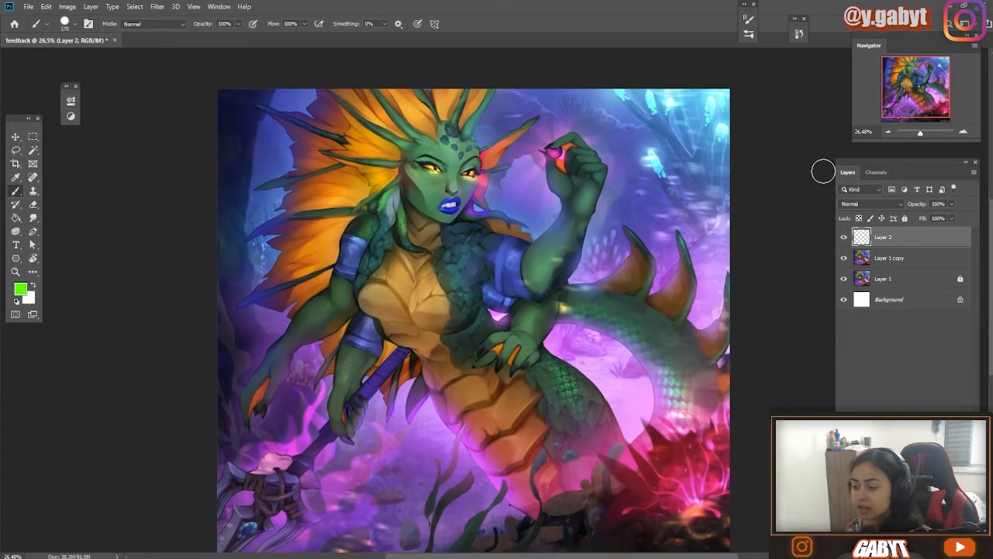
left_click_drag(411, 357, 434, 365)
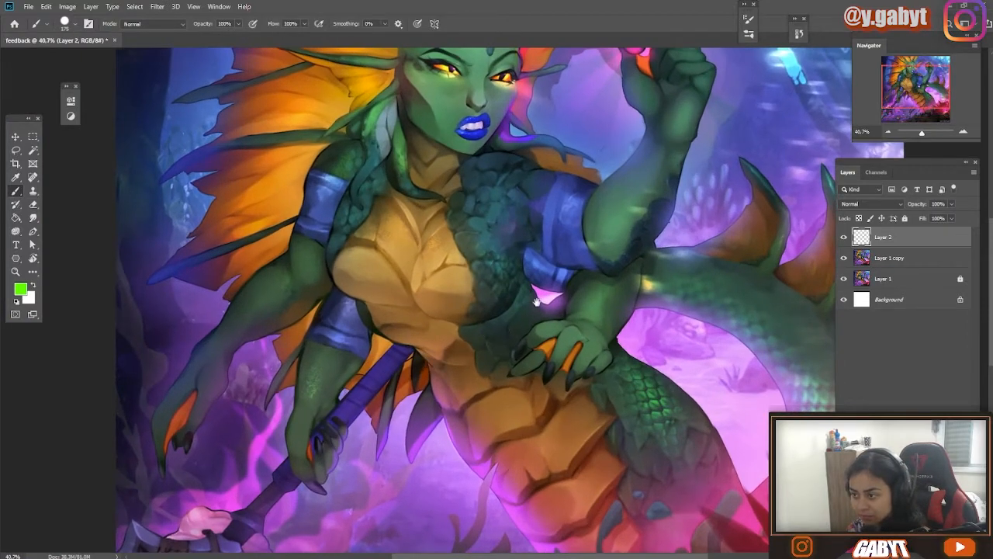
mouse_move(456, 227)
left_mouse_down()
mouse_move(514, 167)
mouse_move(537, 190)
mouse_move(473, 262)
left_mouse_up()
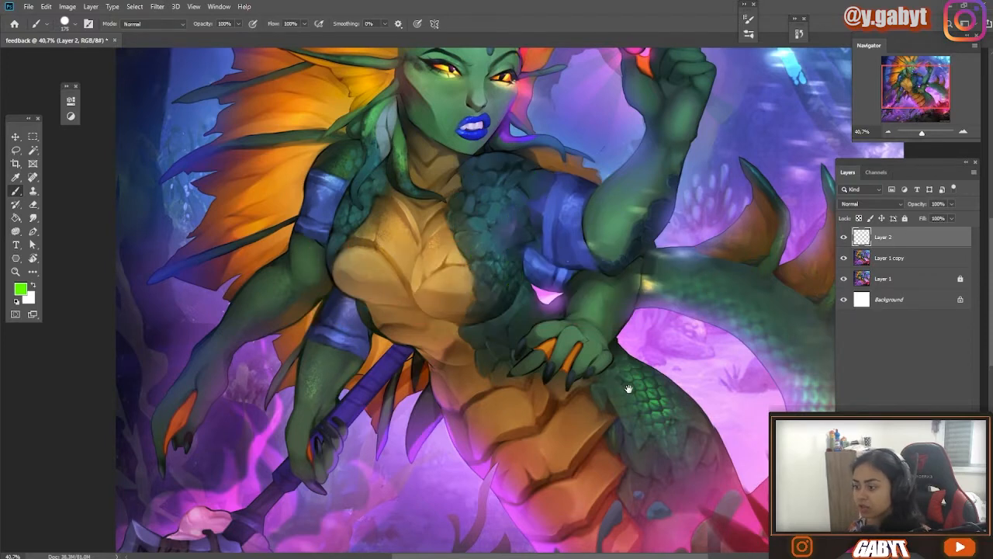
left_click_drag(629, 388, 516, 210)
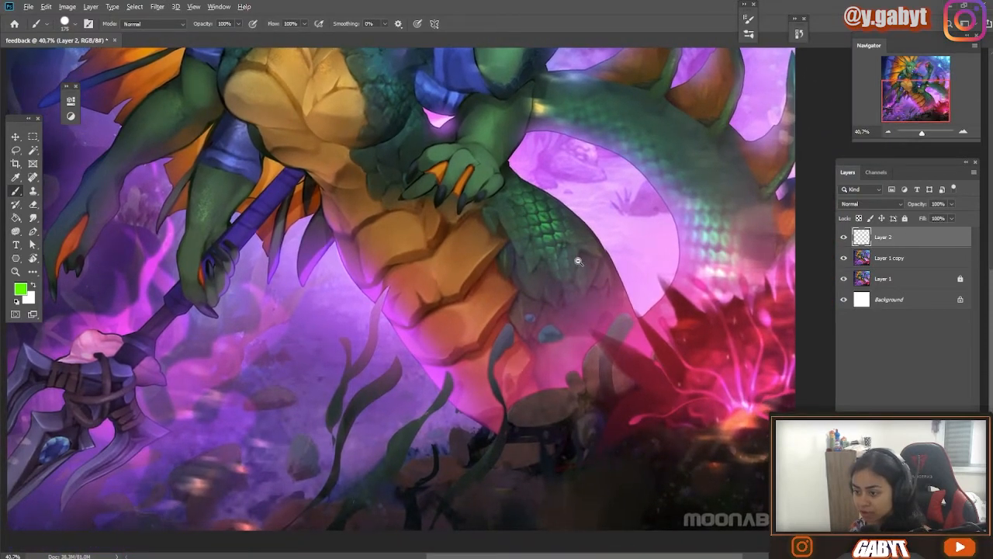
left_click_drag(623, 298, 593, 319)
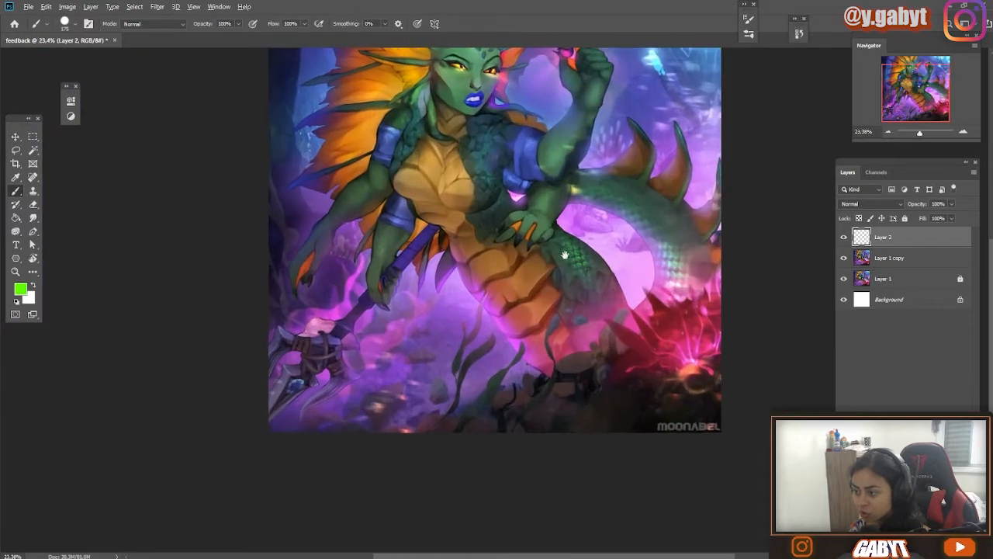
left_click_drag(565, 254, 551, 312)
left_click_drag(603, 293, 570, 293)
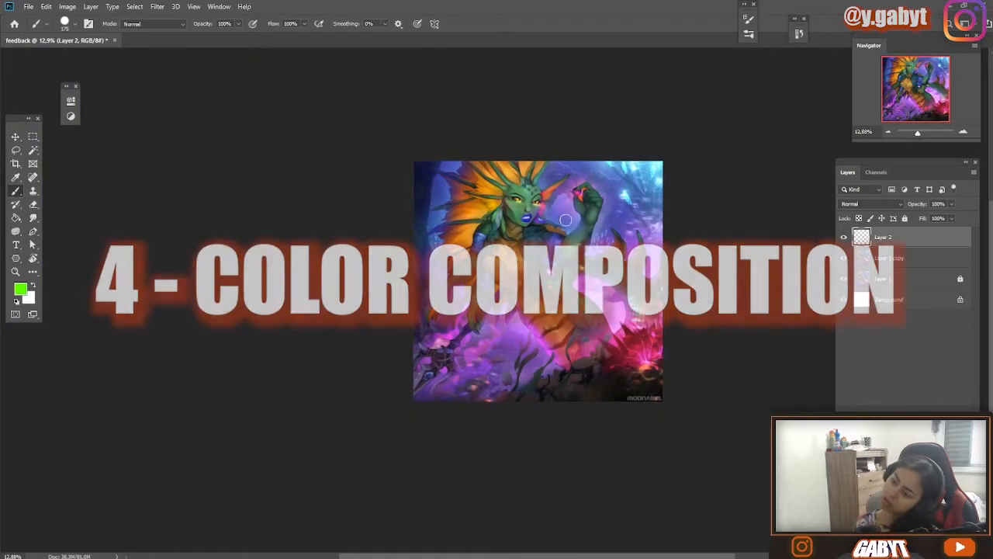
- Sketch green strokes around the dark lower-right foreground of the painting, and undo them
mouse_move(527, 408)
left_mouse_down()
mouse_move(707, 375)
mouse_move(555, 413)
mouse_move(401, 419)
mouse_move(766, 369)
left_mouse_up()
key("ctrl+z")
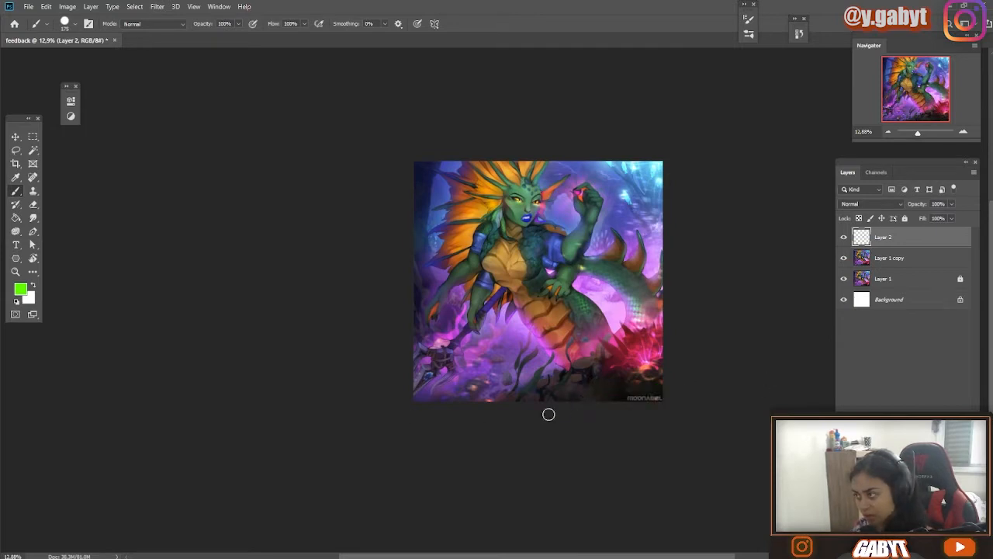
mouse_move(548, 415)
left_mouse_down()
mouse_move(539, 406)
mouse_move(659, 371)
left_mouse_up()
key("ctrl+z")
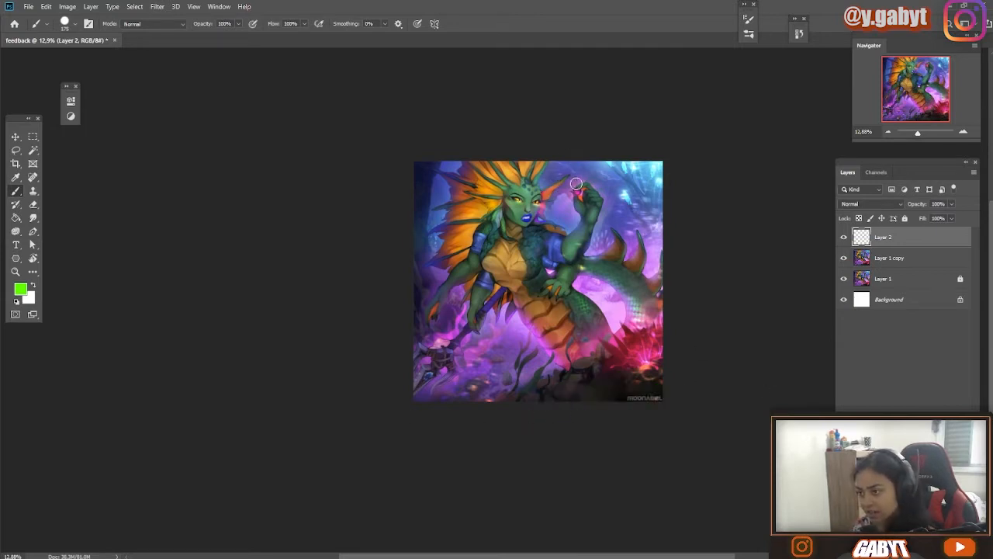
- Mark the upper background, the dark upper-left corner and the dark lower-right foreground with green strokes, and undo them
left_click_drag(578, 182, 580, 183)
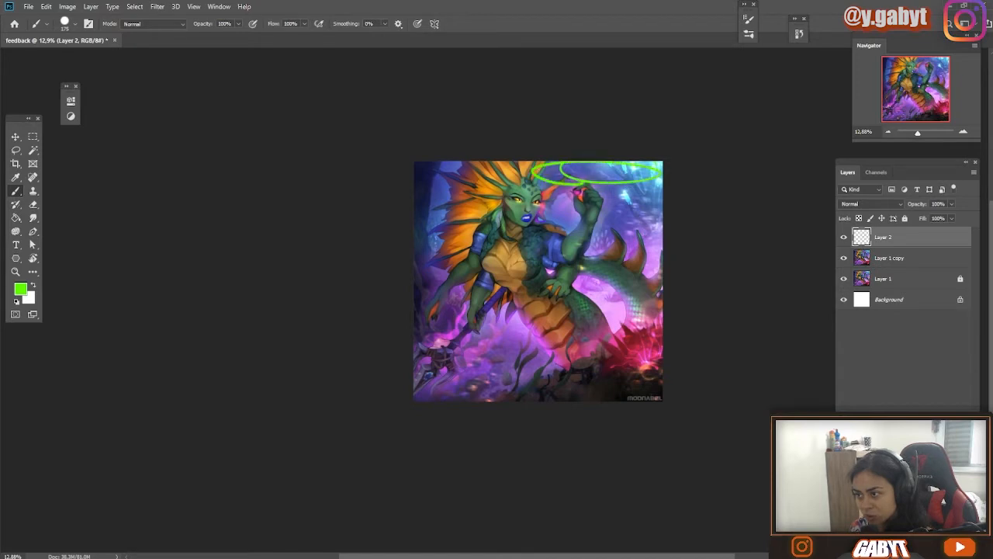
left_click_drag(416, 191, 428, 230)
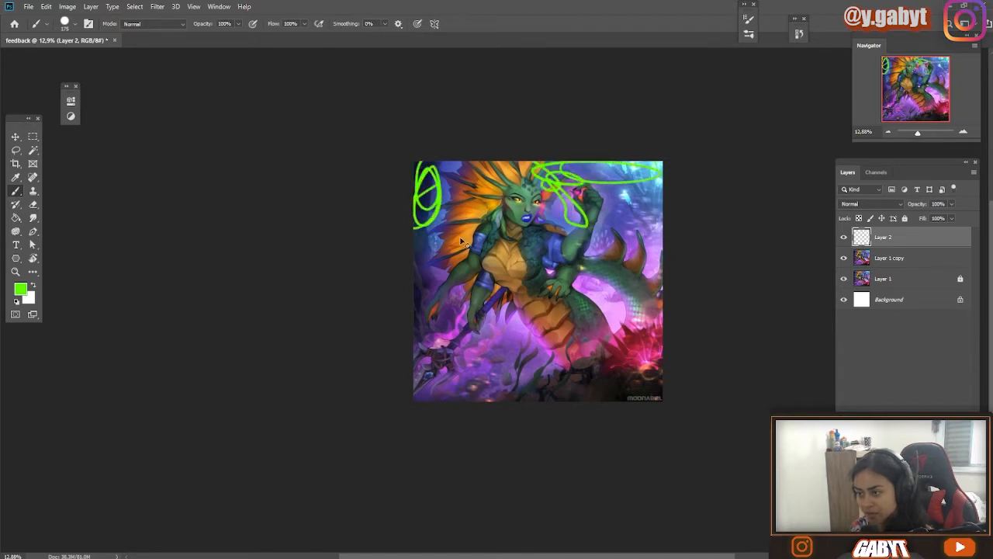
key("ctrl+z")
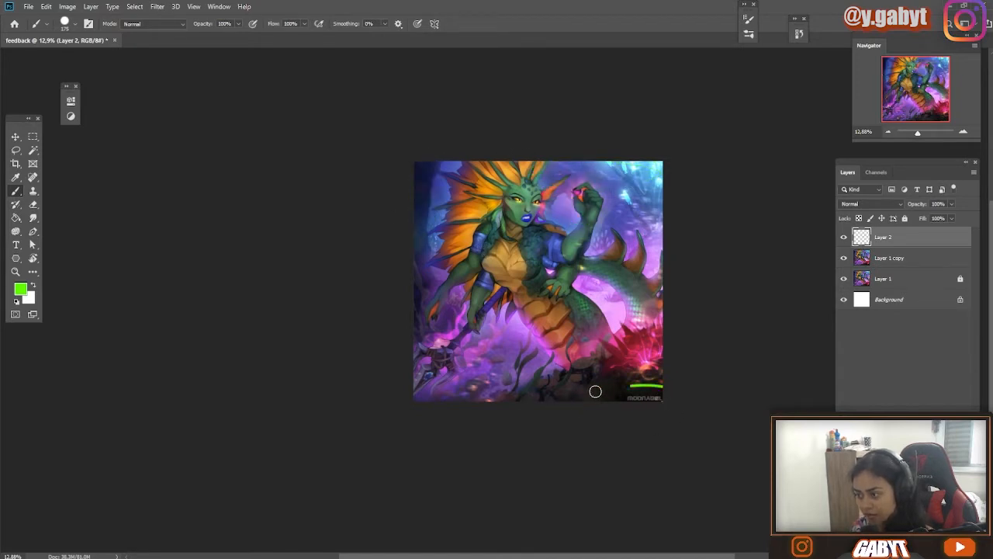
left_click_drag(595, 391, 534, 412)
key("ctrl+z")
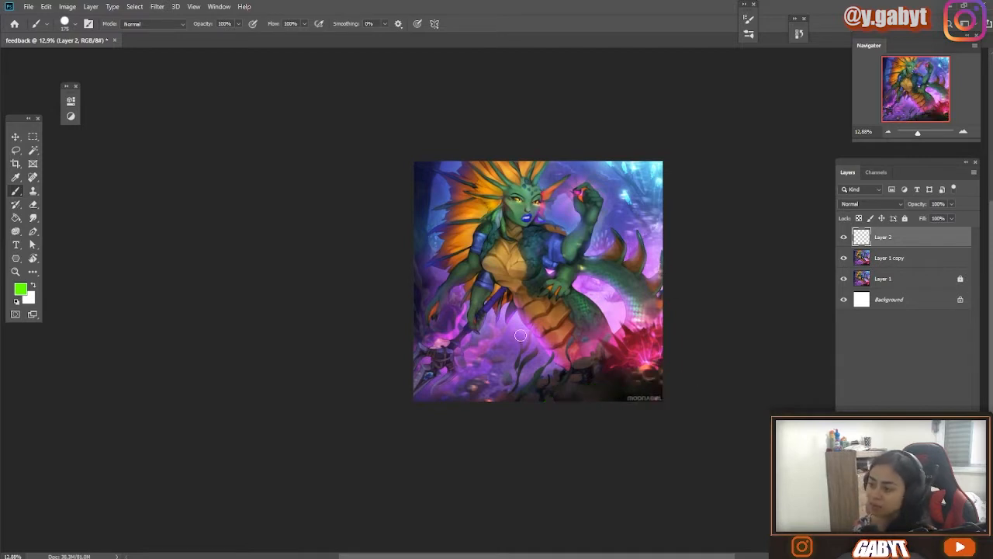
- Draw green boundary lines dividing the painting into its blue upper, purple middle, red plant and dark foreground areas
left_click_drag(657, 344, 535, 388)
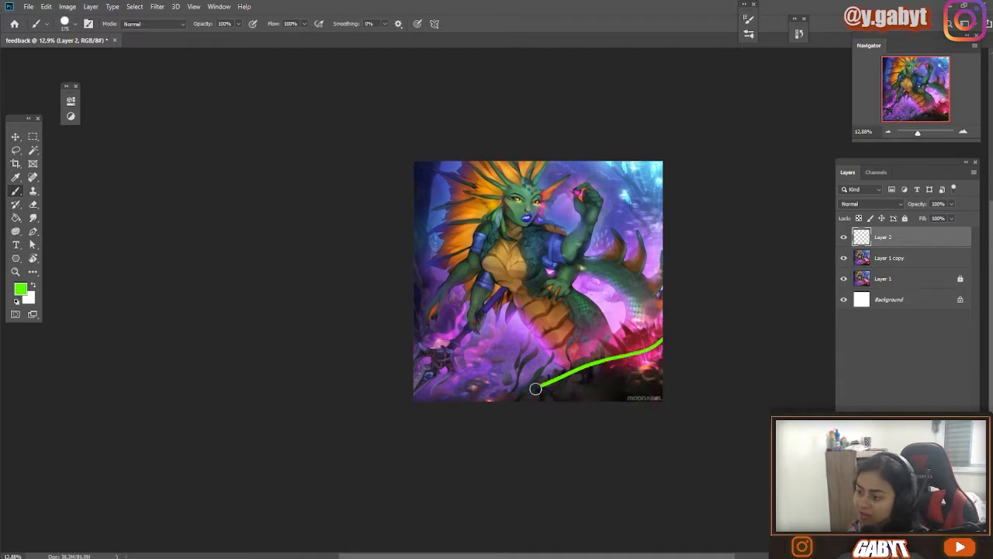
mouse_move(382, 389)
left_mouse_down()
mouse_move(496, 292)
mouse_move(608, 239)
mouse_move(698, 254)
left_mouse_up()
left_click_drag(663, 309, 602, 359)
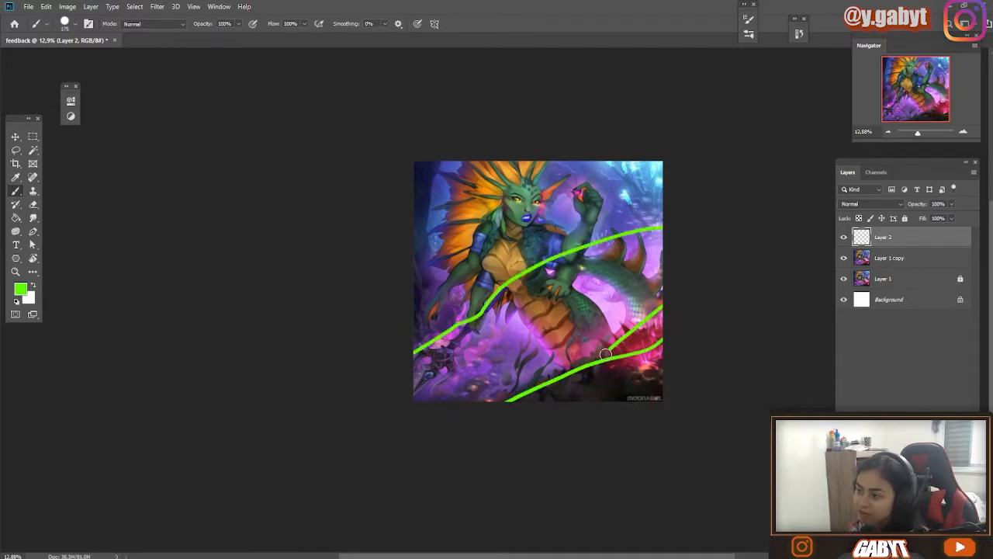
mouse_move(672, 203)
left_mouse_down()
mouse_move(632, 221)
mouse_move(440, 261)
left_mouse_up()
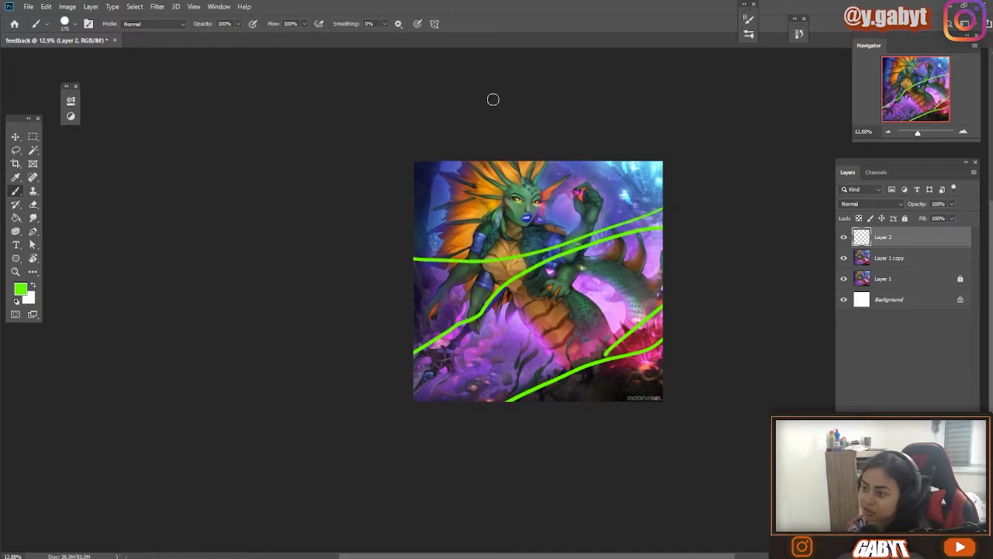
- Try additional green lines and a zigzag over the dark lower-right foreground, undoing each attempt
left_click_drag(693, 371, 533, 403)
mouse_move(675, 353)
left_mouse_down()
mouse_move(592, 417)
mouse_move(491, 419)
left_mouse_up()
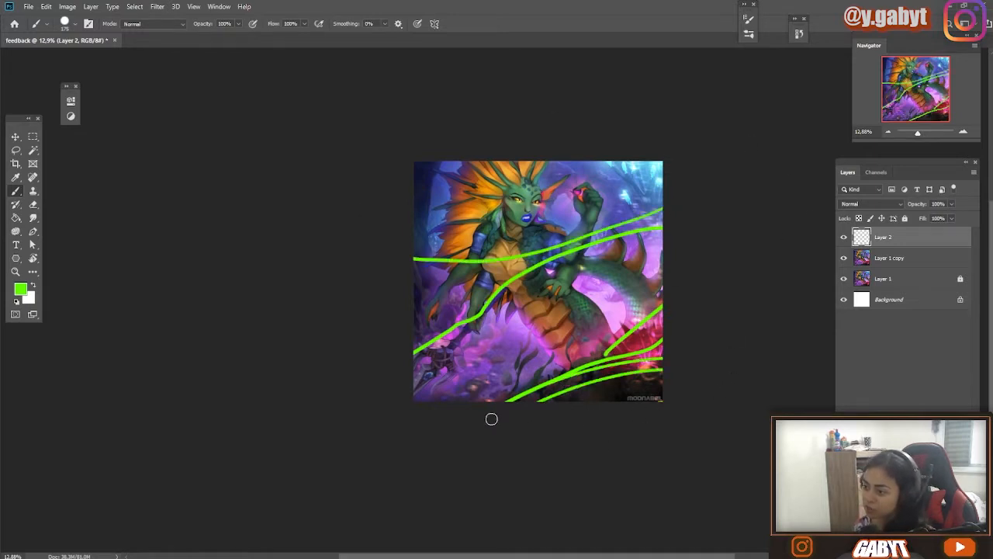
key("ctrl+z")
key("ctrl+z")
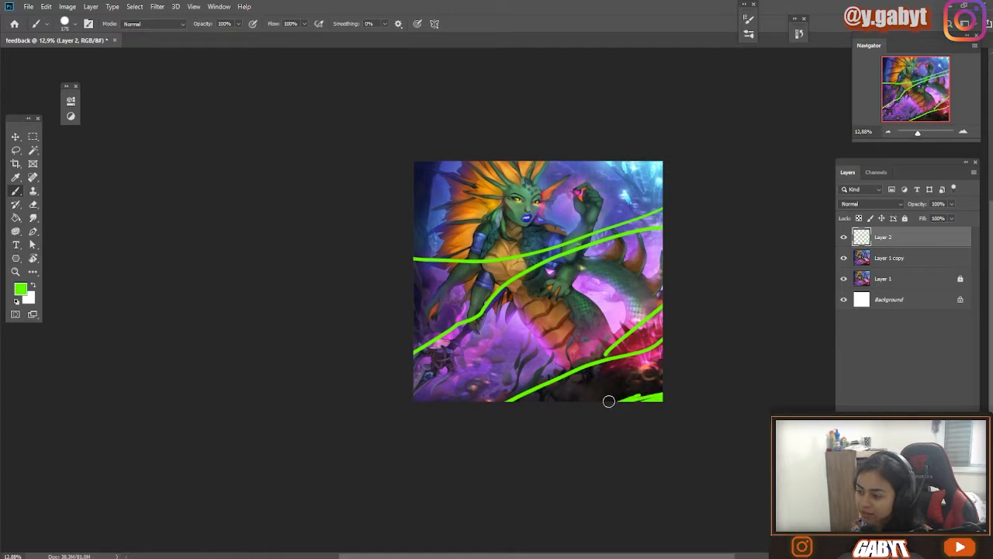
left_click_drag(608, 400, 456, 426)
key("ctrl+z")
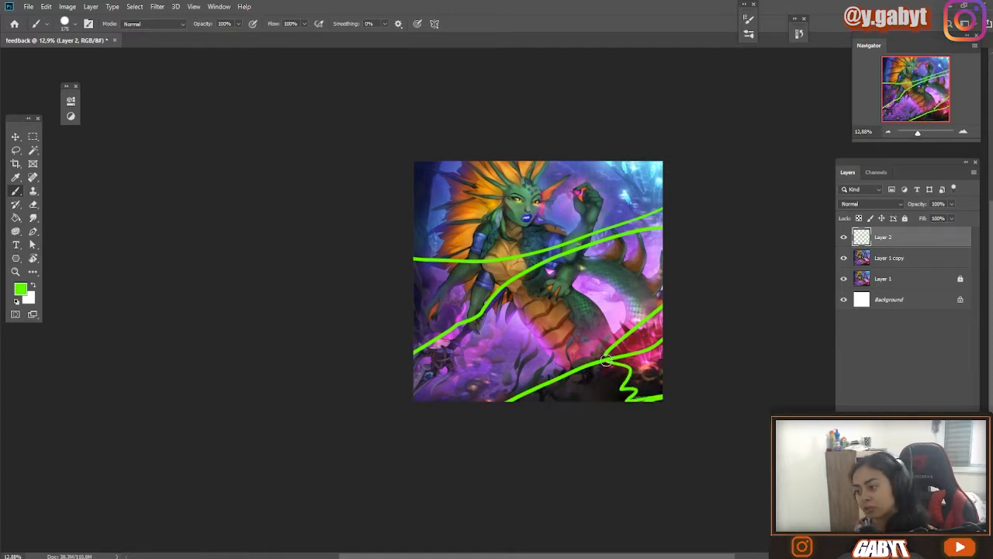
key("ctrl+z")
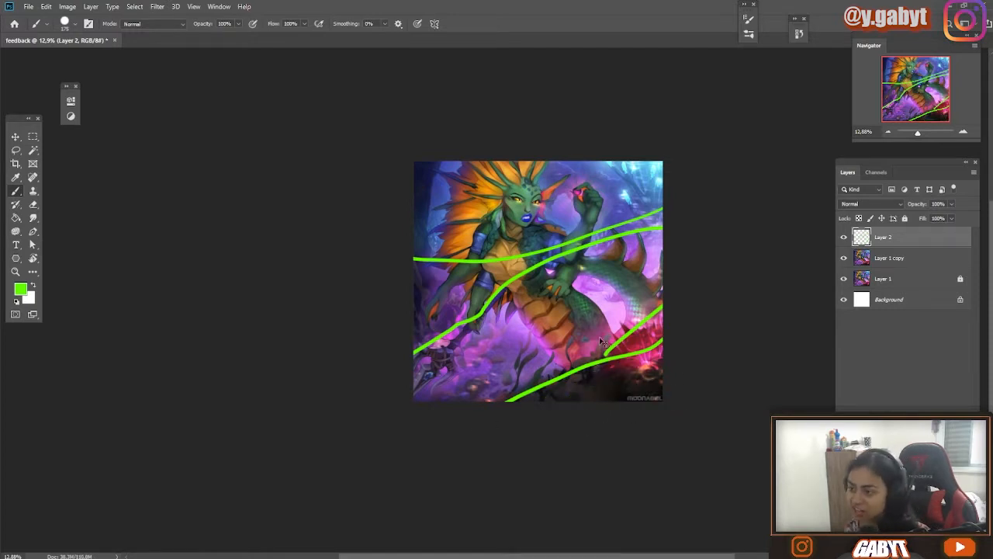
- Undo the remaining green boundary lines across the painting
key("ctrl+z")
key("ctrl+z")
key("ctrl+z")
- Trace a green contour along the outer edge of the shoulder and blue armband beside the orange crest
scroll(525, 304, "up", 8)
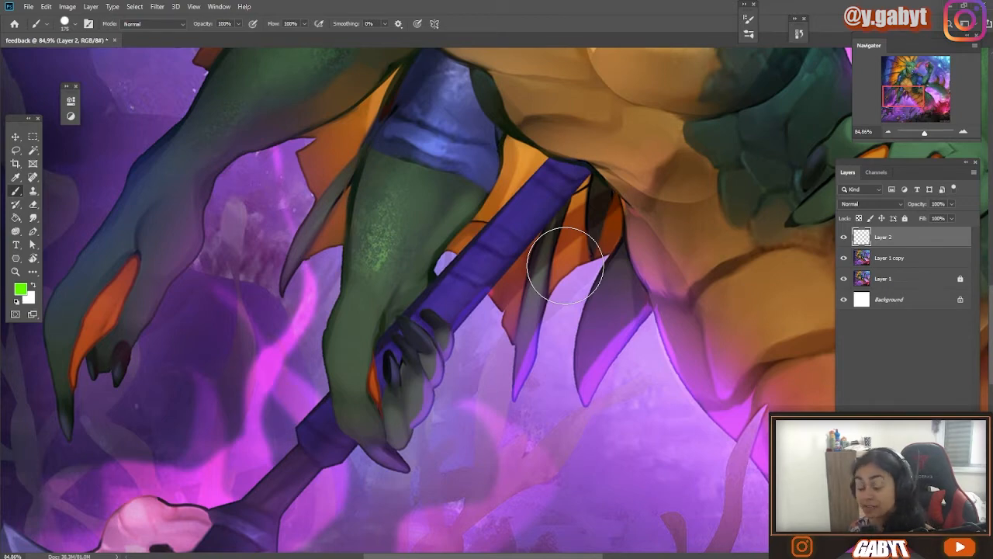
mouse_move(209, 231)
left_mouse_down()
mouse_move(347, 307)
mouse_move(323, 266)
mouse_move(308, 280)
mouse_move(304, 348)
mouse_move(337, 93)
left_mouse_up()
scroll(343, 266, "up", 3)
left_click_drag(308, 299, 408, 116)
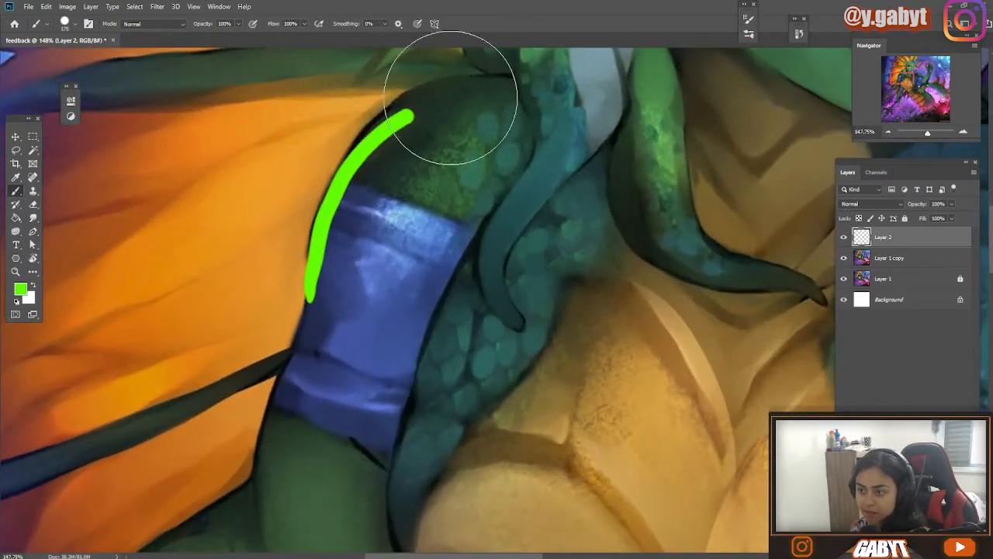
- Retrace the outer contour of the shoulder and blue armband in green, undoing each stroke
key("ctrl+z")
mouse_move(460, 84)
left_mouse_down()
mouse_move(288, 302)
mouse_move(244, 483)
left_mouse_up()
key("ctrl+z")
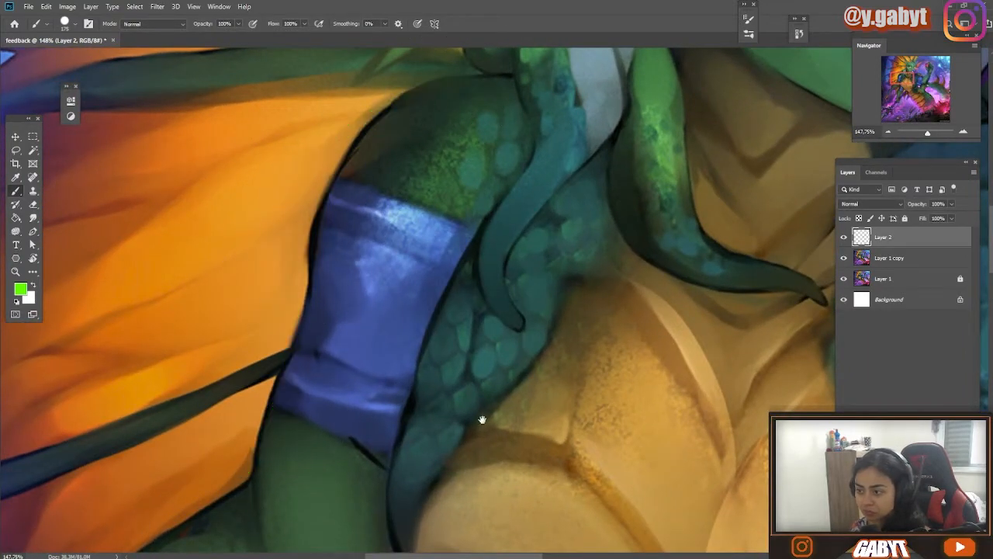
mouse_move(482, 419)
left_mouse_down()
mouse_move(523, 259)
mouse_move(390, 417)
mouse_move(382, 388)
left_mouse_up()
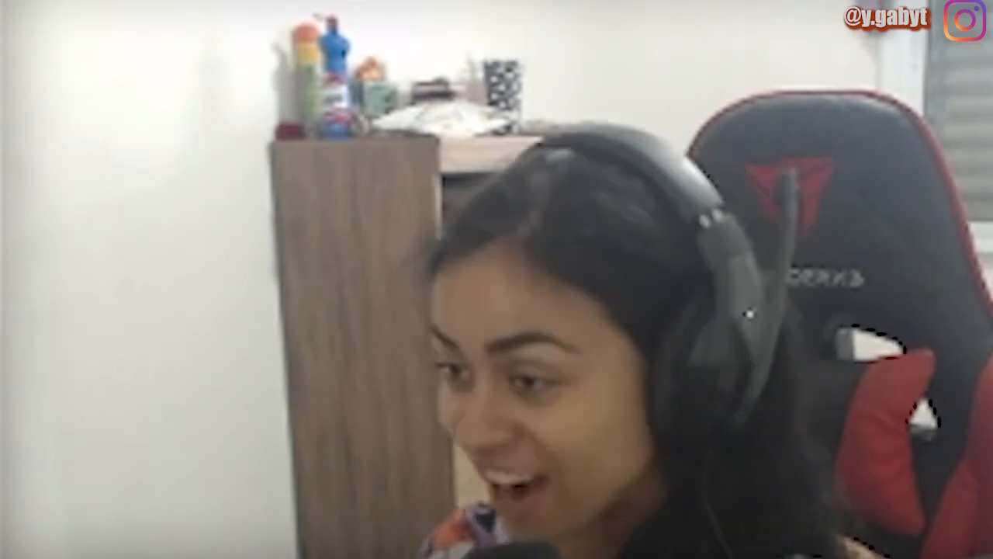
- Try green marks along the armband's outer edge and above the raised arm's armband, undoing each one
left_click_drag(455, 241, 449, 240)
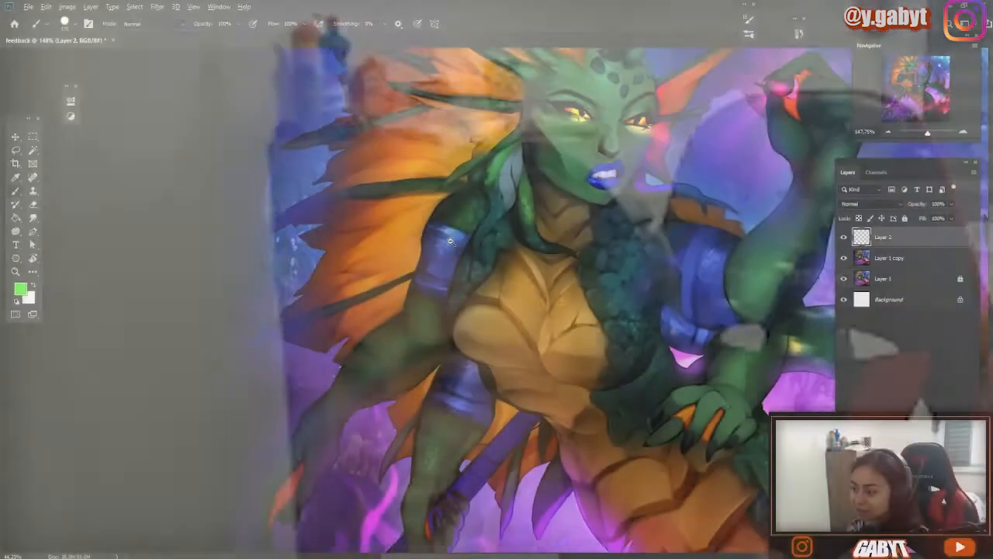
mouse_move(450, 240)
left_mouse_down()
mouse_move(429, 236)
mouse_move(447, 242)
mouse_move(429, 227)
mouse_move(417, 308)
left_mouse_up()
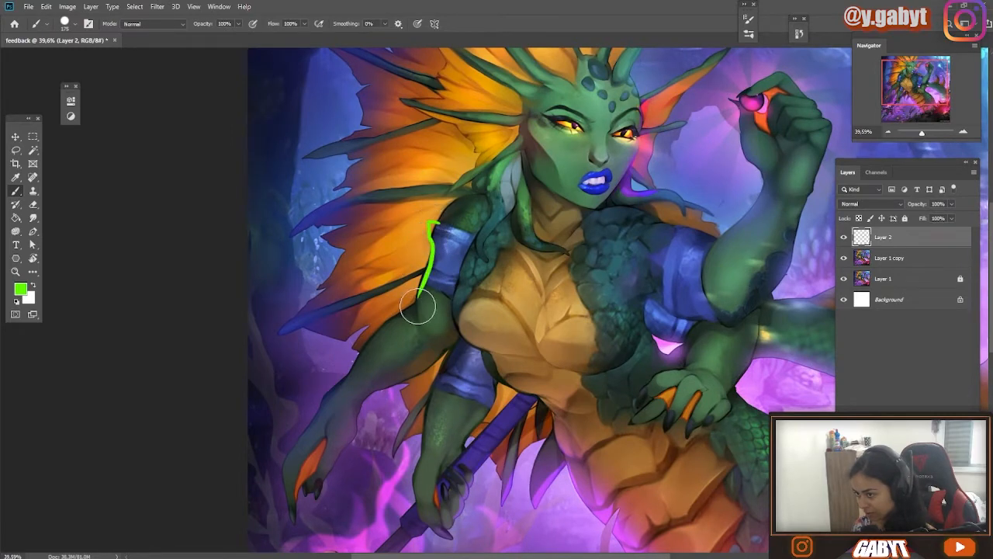
key("ctrl+z")
mouse_move(699, 229)
left_mouse_down()
mouse_move(435, 310)
mouse_move(446, 318)
left_mouse_up()
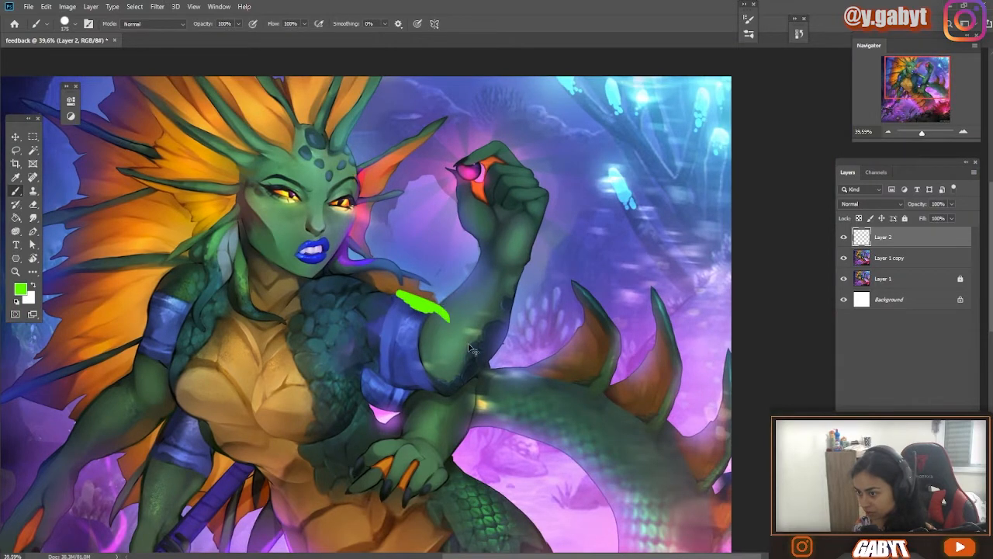
key("ctrl+z")
- Try green strokes along the crest edge and the outer side of the lowered arm's armband, undoing each one
left_click_drag(447, 405, 497, 224)
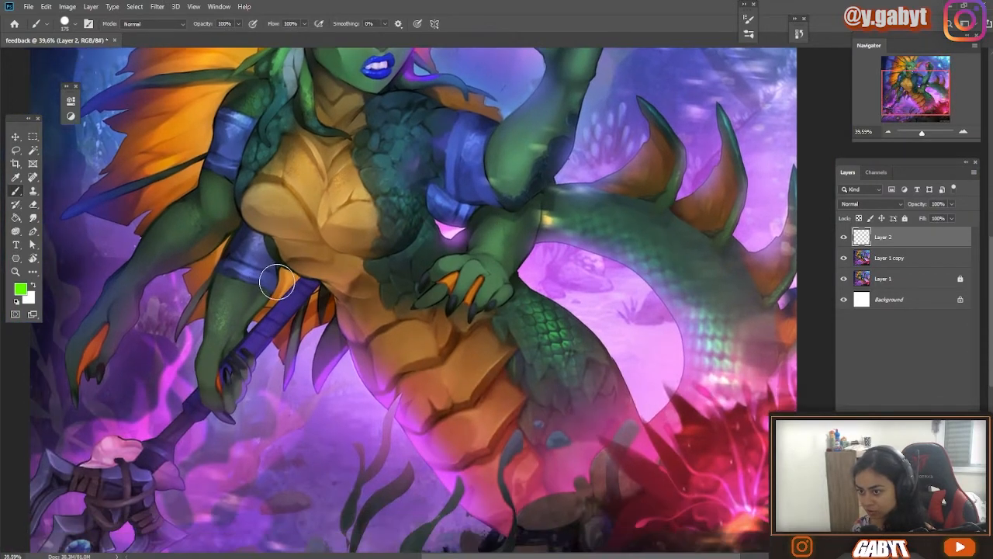
mouse_move(199, 74)
left_mouse_down()
mouse_move(152, 186)
mouse_move(166, 163)
left_mouse_up()
key("ctrl+z")
left_click_drag(223, 122, 212, 175)
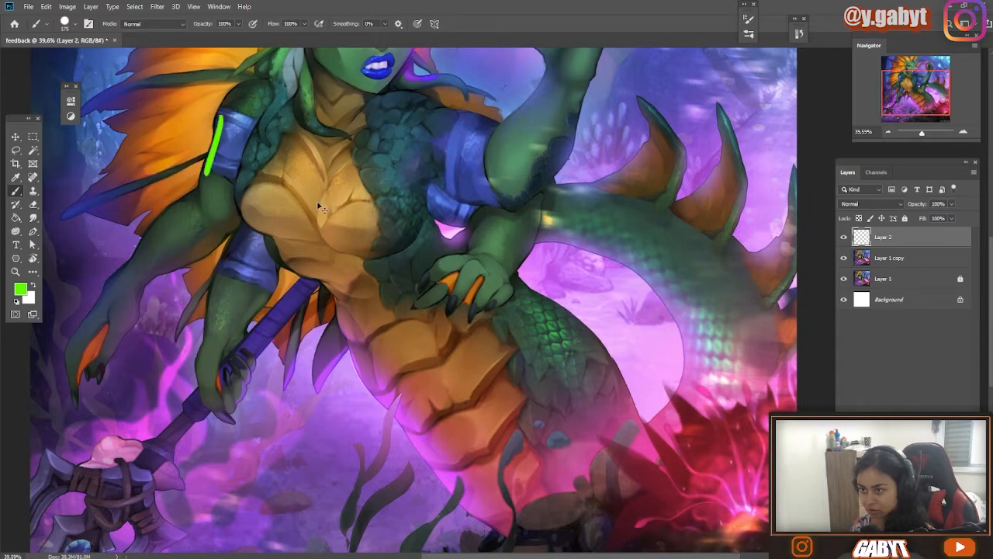
key("ctrl+z")
mouse_move(437, 211)
left_mouse_down()
mouse_move(464, 226)
mouse_move(515, 284)
left_mouse_up()
key("ctrl+z")
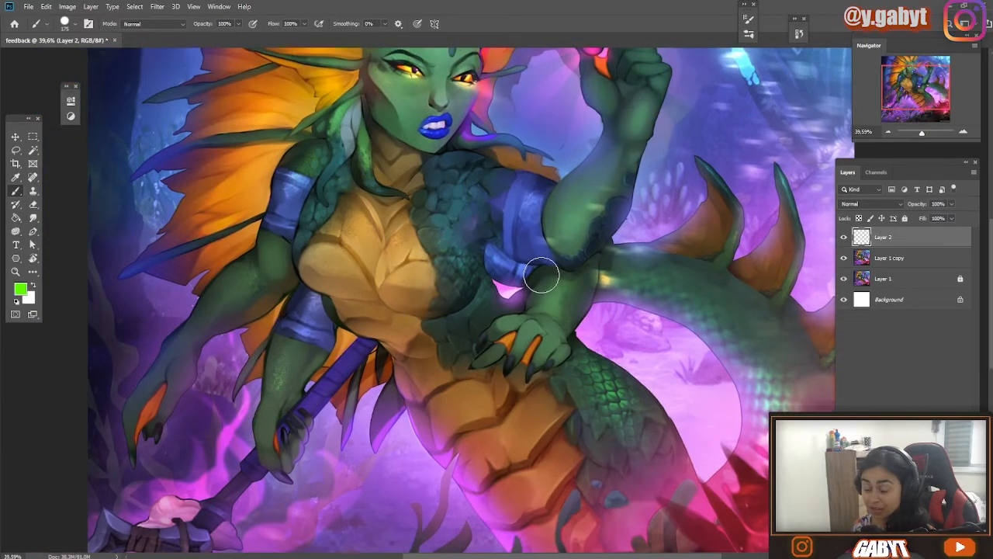
- Examine the fin behind the raised arm's shoulder up close and the whole painting at thumbnail size
left_click_drag(409, 268, 411, 411)
scroll(528, 308, "up", 10)
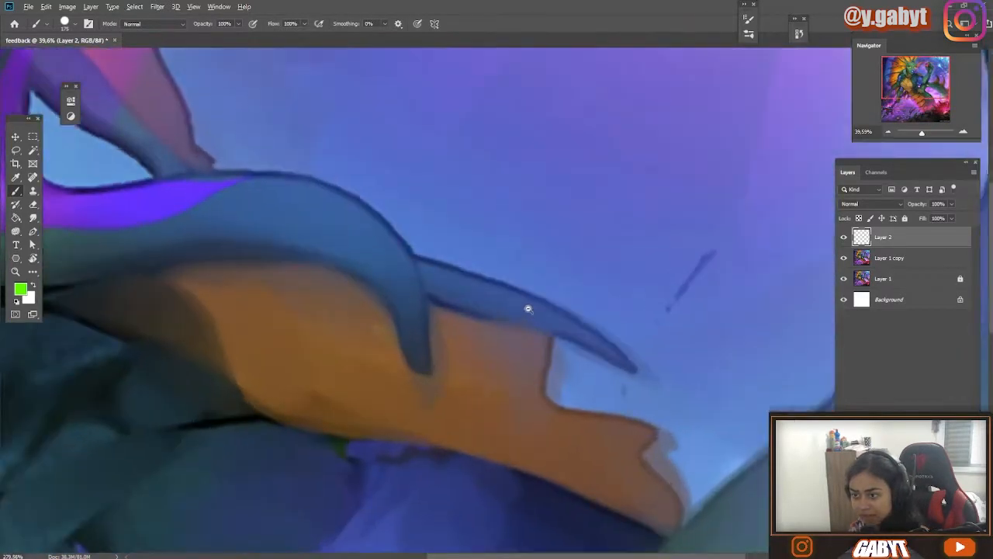
left_click_drag(313, 240, 784, 404)
left_click_drag(381, 298, 599, 321)
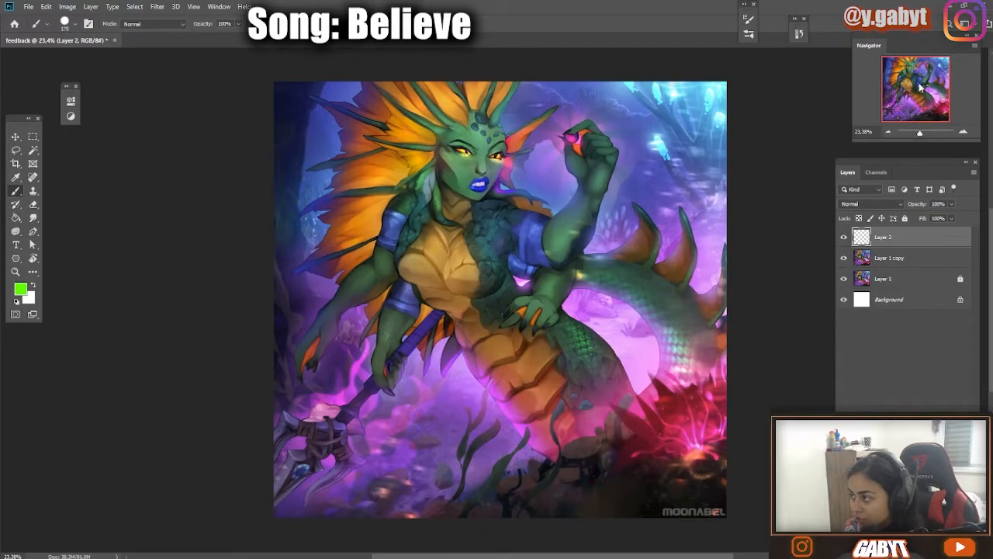
left_click(888, 132)
left_click(887, 133)
left_click(889, 132)
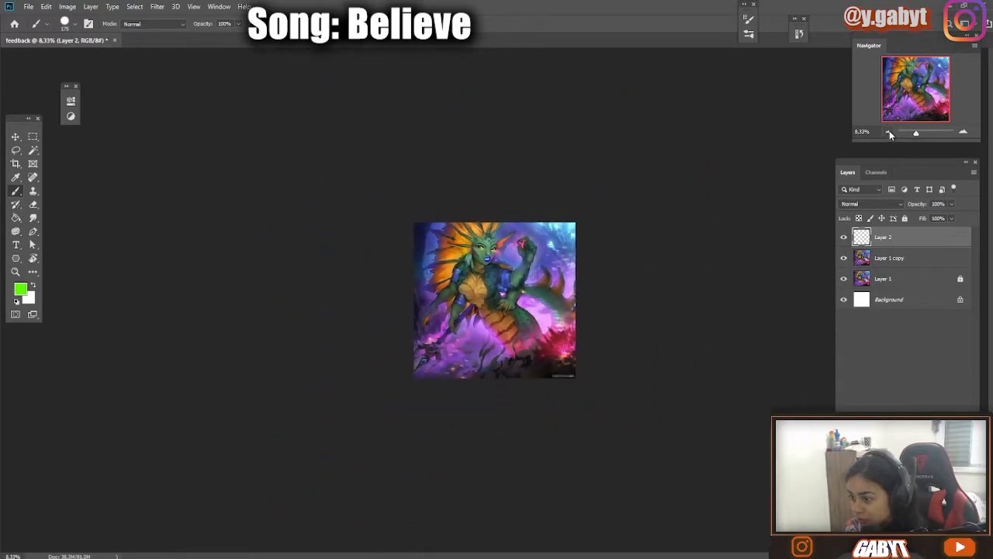
left_click(889, 132)
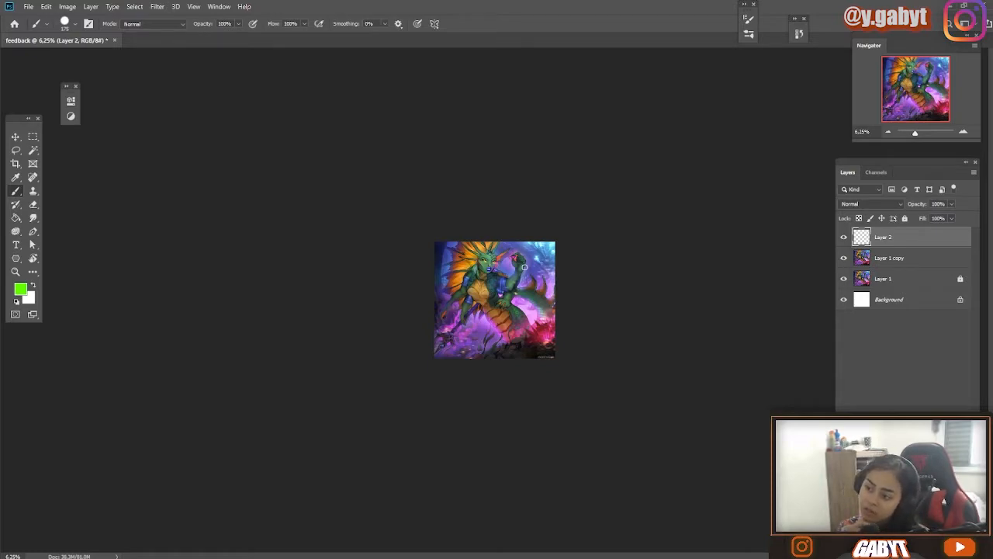
- Flip the painting horizontally and try a green stroke along the outstretched arm, undoing the stroke
key("ctrl+plus")
key("ctrl+shift+h")
left_click_drag(596, 292, 634, 293)
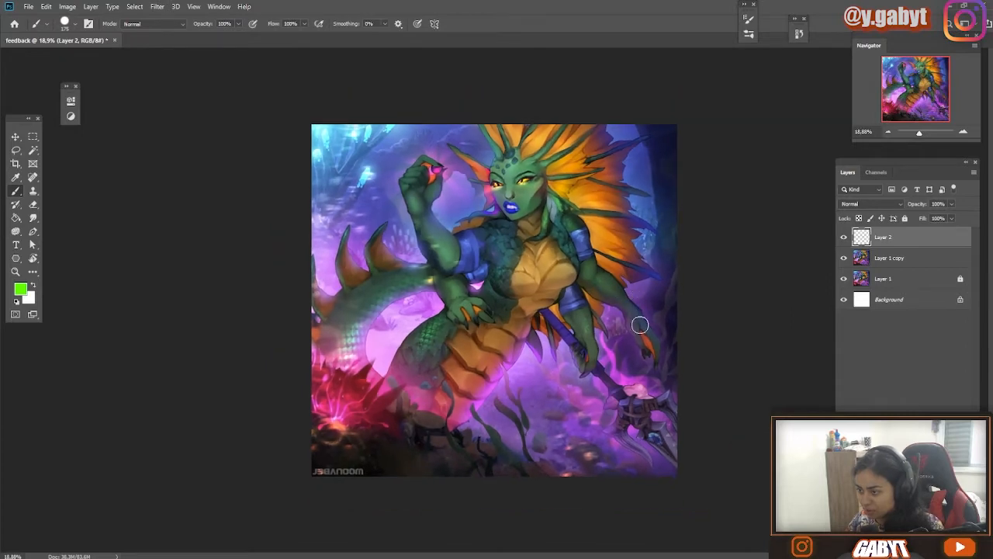
left_click_drag(654, 350, 621, 269)
key("ctrl+z")
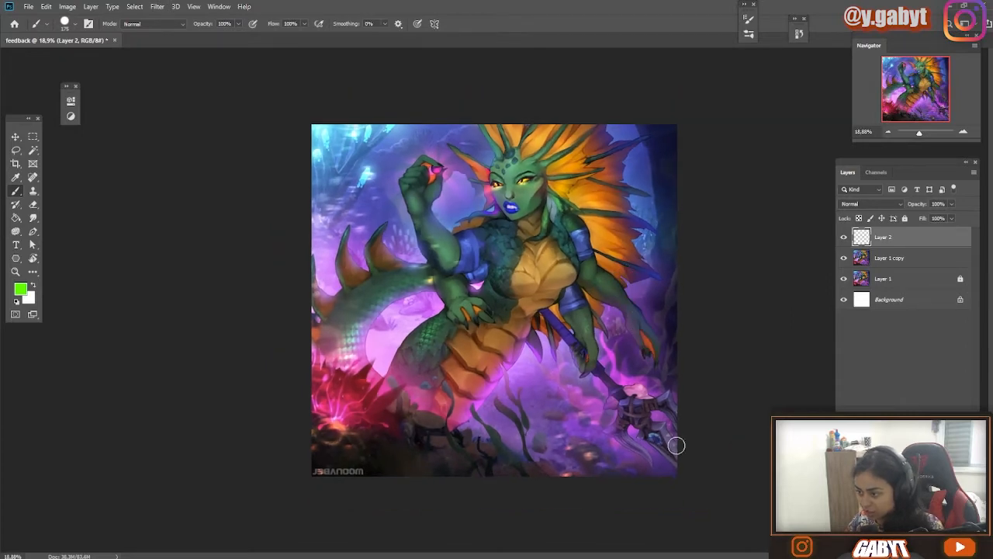
- Try green strokes across the mirrored painting's lower background, from the red plant to the staff, undoing each one
mouse_move(503, 419)
left_mouse_down()
mouse_move(483, 407)
mouse_move(465, 415)
mouse_move(513, 371)
left_mouse_up()
key("ctrl+z")
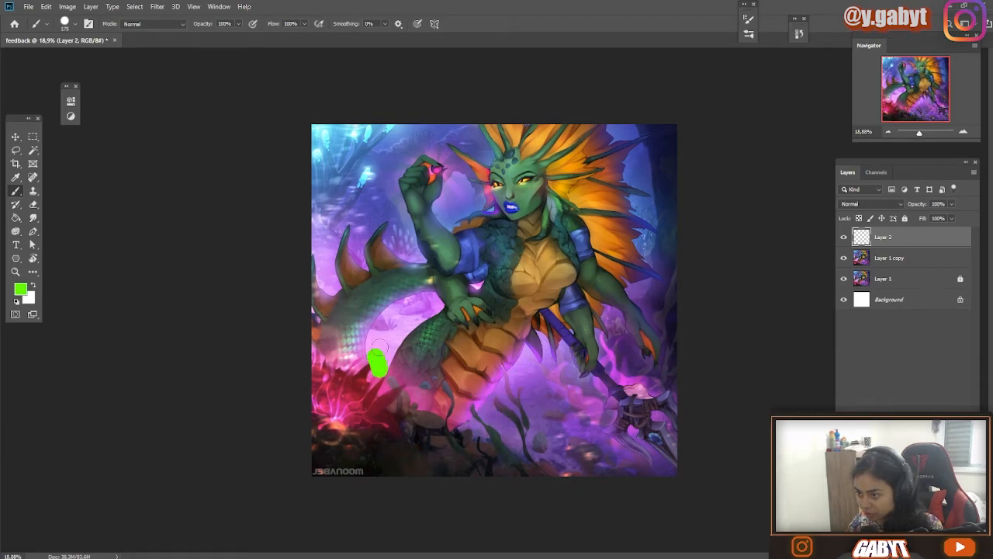
left_click_drag(379, 346, 667, 419)
key("ctrl+z")
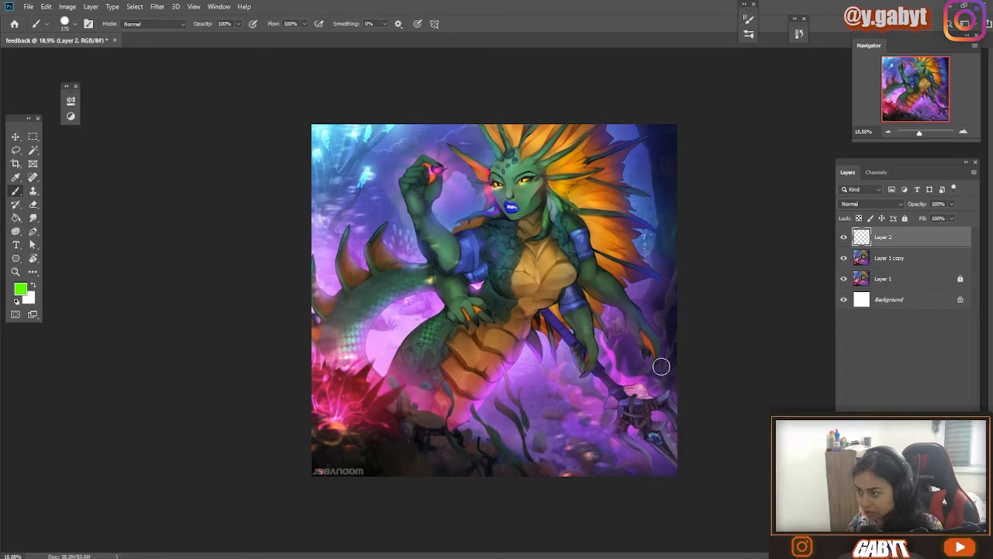
- Draw broad green strokes over the mirrored crest's top and along the painting's upper edge and corner
left_click_drag(652, 158, 545, 126)
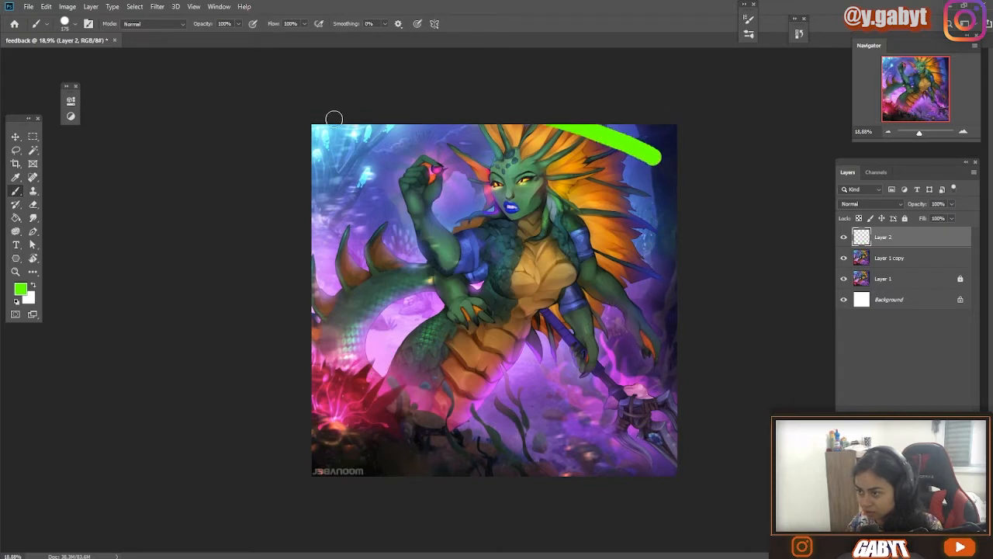
mouse_move(332, 116)
left_mouse_down()
mouse_move(465, 159)
mouse_move(548, 126)
left_mouse_up()
left_click_drag(658, 117, 675, 183)
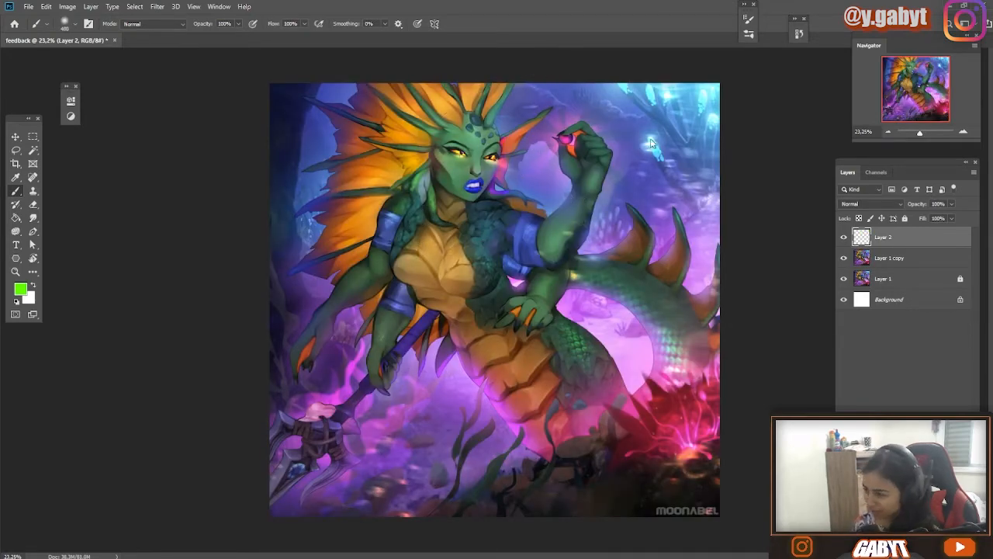
- Select Layer 1 copy and test a very large soft brush stroke over the creature's head, undoing the stroke
left_click(889, 257)
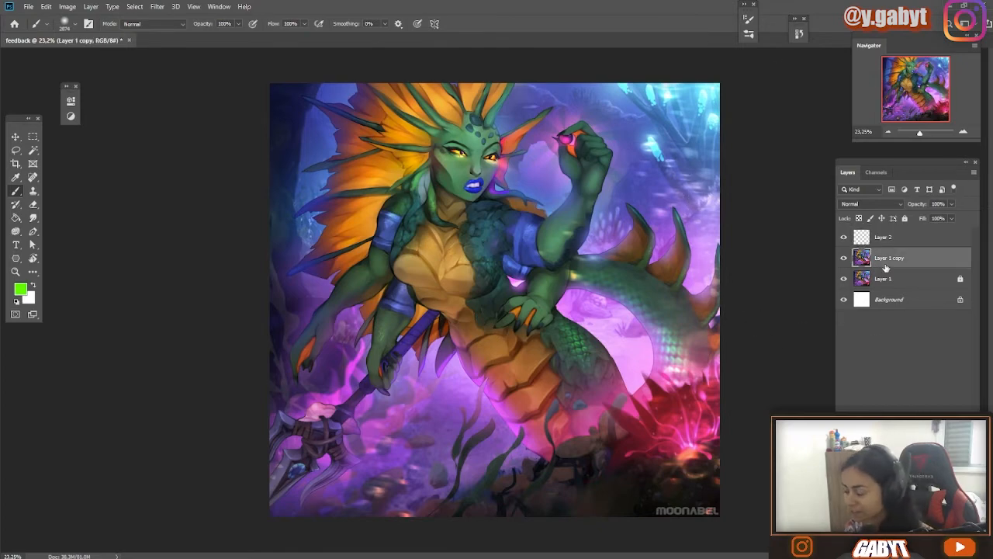
left_click_drag(379, 215, 528, 132)
key("ctrl+z")
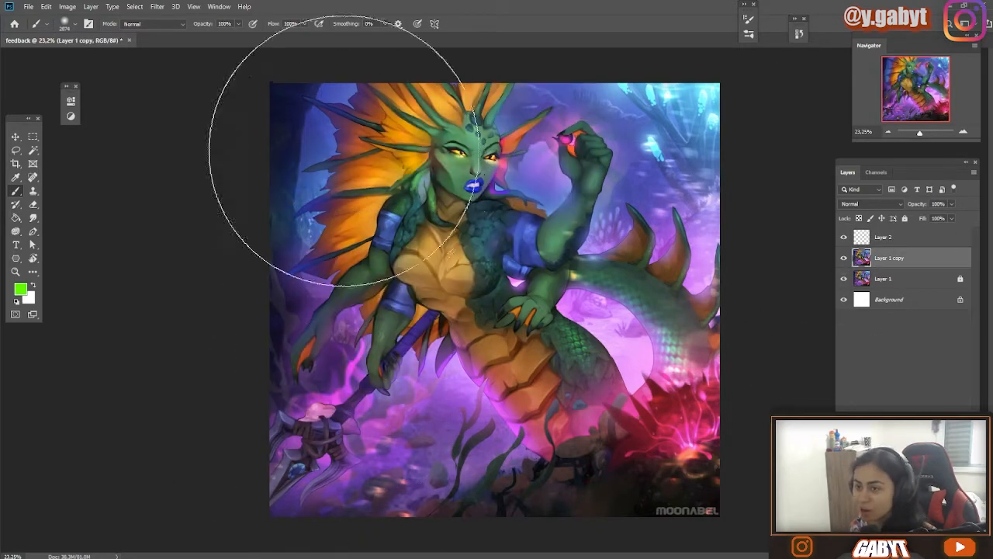
key("F5")
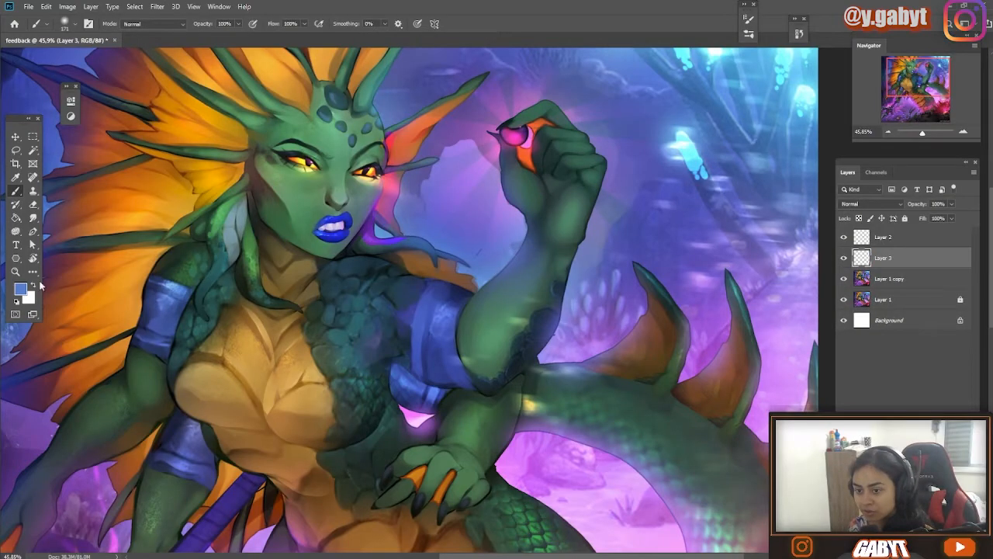
- Paint a thin light cyan rim light on Layer 3 along the raised fist's little finger and outer hand edge
left_click_drag(591, 142, 466, 290)
left_click_drag(277, 293, 414, 199)
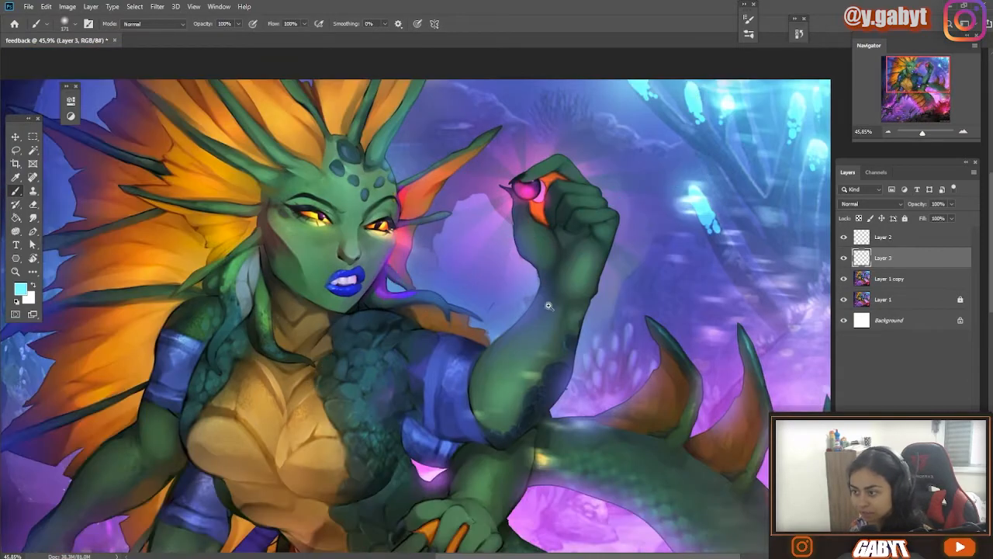
scroll(550, 306, "up", 2)
right_click(548, 295)
left_click(698, 69)
scroll(535, 318, "up", 5)
left_click_drag(605, 356, 373, 365)
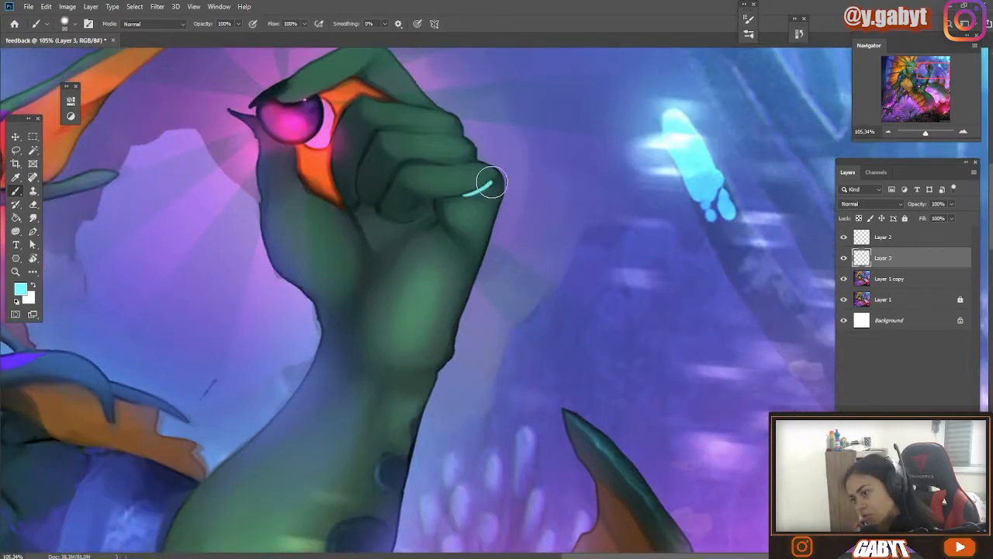
key("ctrl+z")
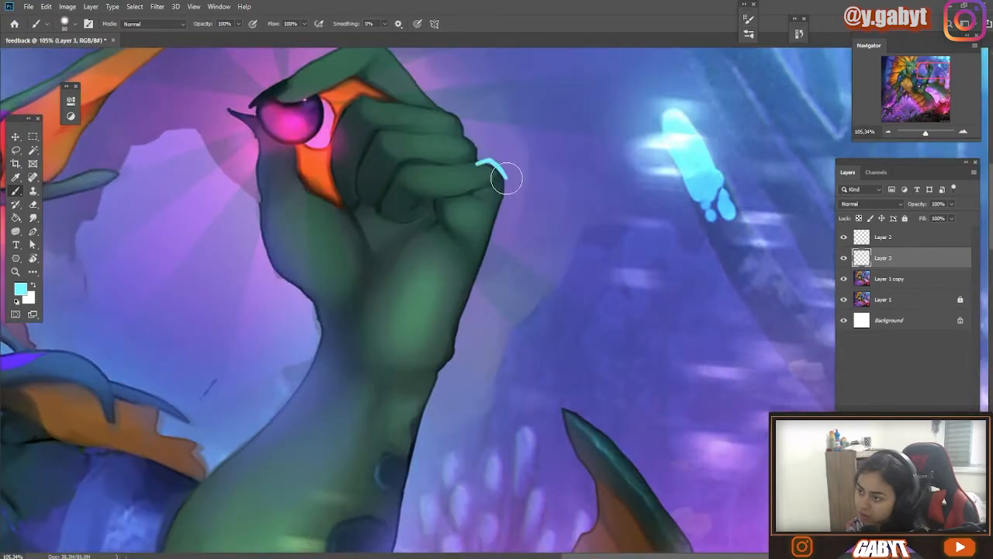
left_click_drag(490, 245, 534, 180)
left_click_drag(521, 194, 495, 277)
left_click_drag(516, 159, 489, 283)
left_click_drag(501, 228, 467, 228)
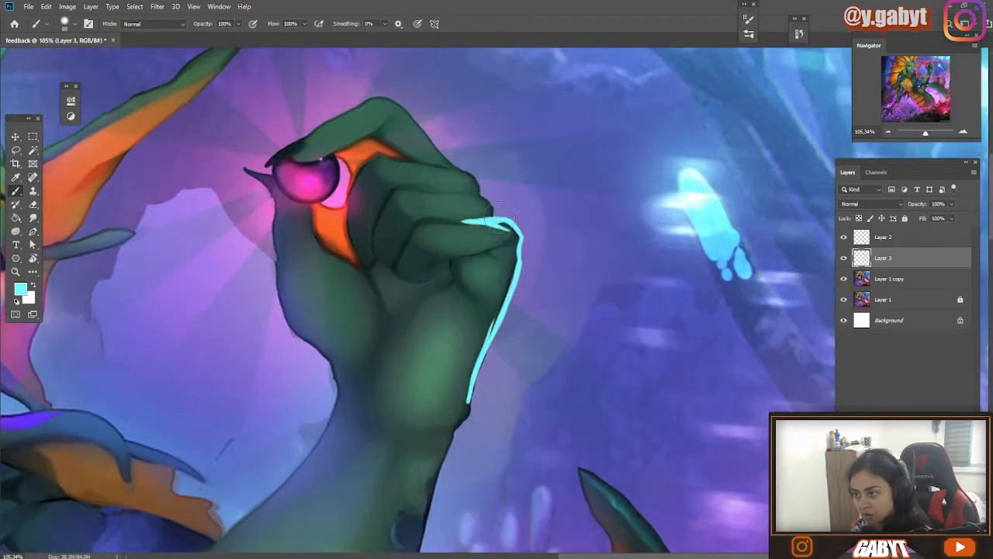
- Add cyan rim light strokes over the upper knuckles of the raised fist
scroll(509, 237, "up", 3)
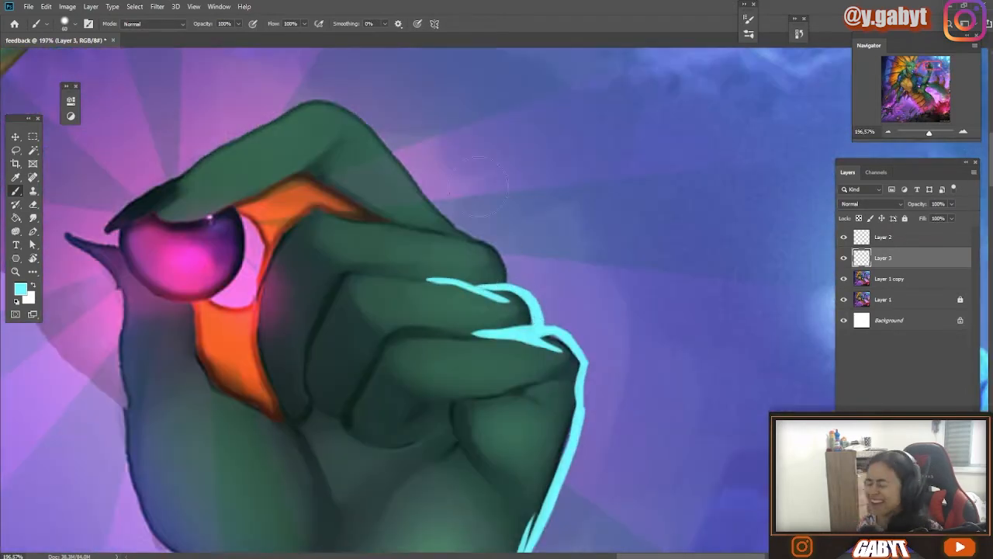
mouse_move(507, 284)
left_mouse_down()
mouse_move(394, 224)
mouse_move(497, 250)
left_mouse_up()
left_click_drag(450, 225, 534, 302)
mouse_move(492, 255)
left_mouse_down()
mouse_move(550, 315)
mouse_move(485, 242)
left_mouse_up()
mouse_move(547, 285)
left_mouse_down()
mouse_move(411, 386)
mouse_move(535, 246)
left_mouse_up()
- Extend the cyan rim light over the index finger's bend and refine its line down to the knuckles
scroll(663, 213, "up", 5)
mouse_move(736, 182)
left_mouse_down()
mouse_move(488, 335)
mouse_move(590, 470)
left_mouse_up()
scroll(460, 194, "up", 3)
mouse_move(430, 231)
left_mouse_down()
mouse_move(466, 220)
mouse_move(537, 304)
left_mouse_up()
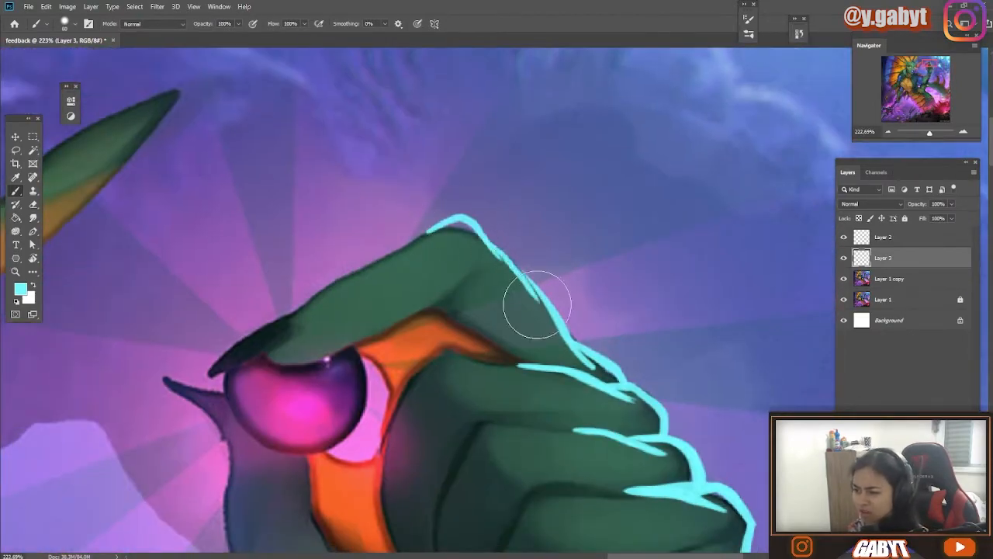
left_click_drag(467, 219, 512, 261)
left_click(456, 228, "alt")
left_click_drag(535, 497, 440, 90)
left_click(641, 188, "alt")
left_click_drag(643, 193, 519, 529)
left_click_drag(605, 368, 550, 337)
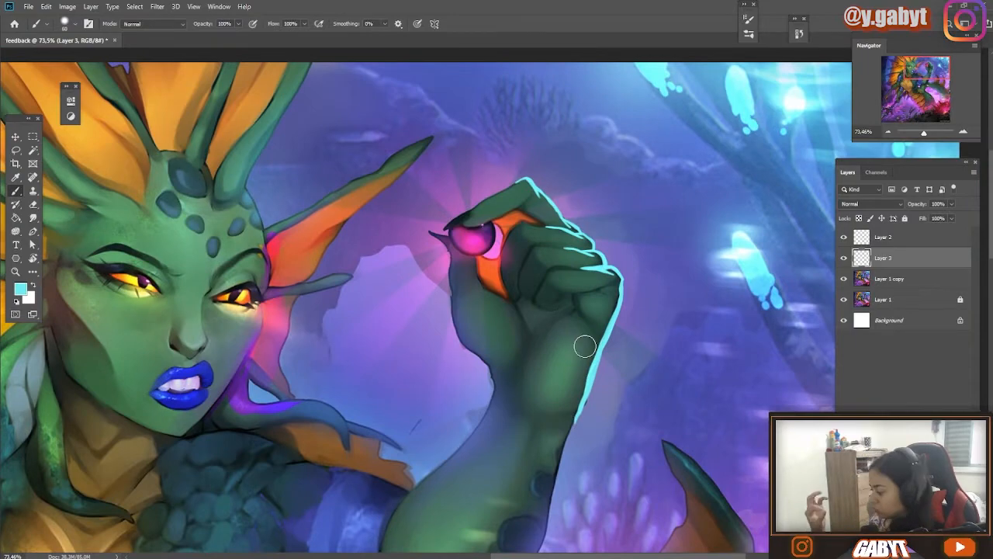
- Compare the painting with and without the Layer 3 rim light, both close up and from a distance
left_click(844, 257)
left_click(844, 258)
scroll(525, 348, "up", 4)
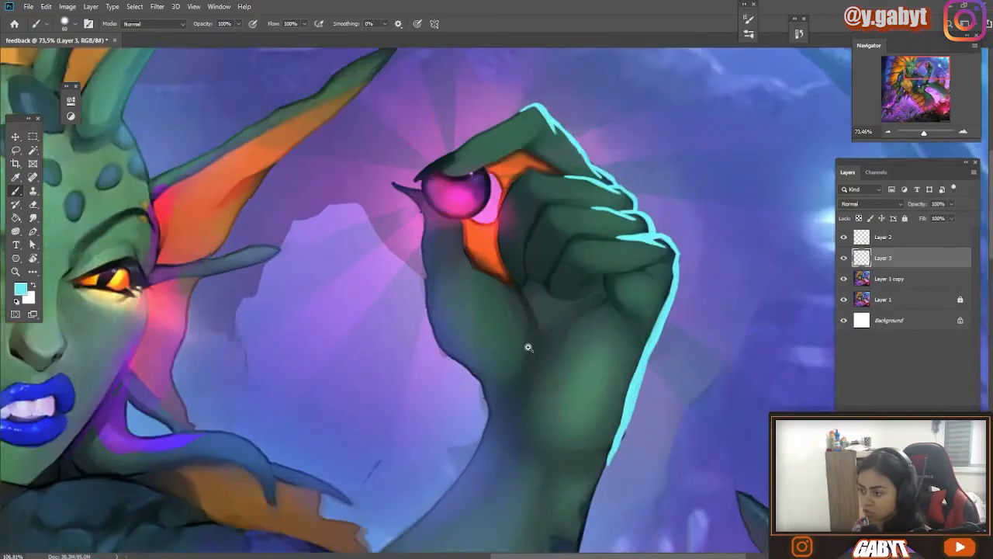
scroll(374, 362, "down", 8)
scroll(463, 355, "up", 8)
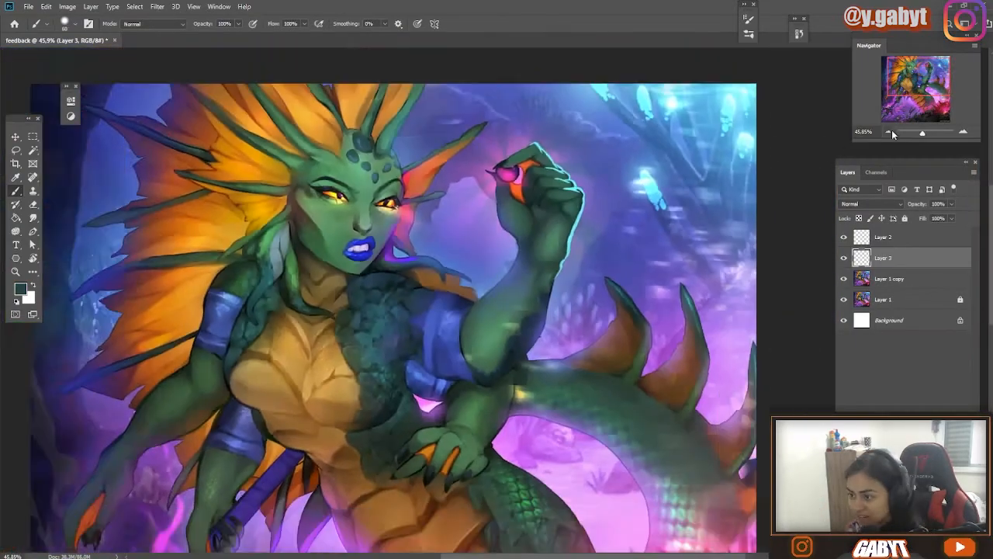
left_click(888, 132)
left_click(844, 257)
left_click(844, 258)
scroll(494, 299, "down", 8)
scroll(541, 225, "up", 8)
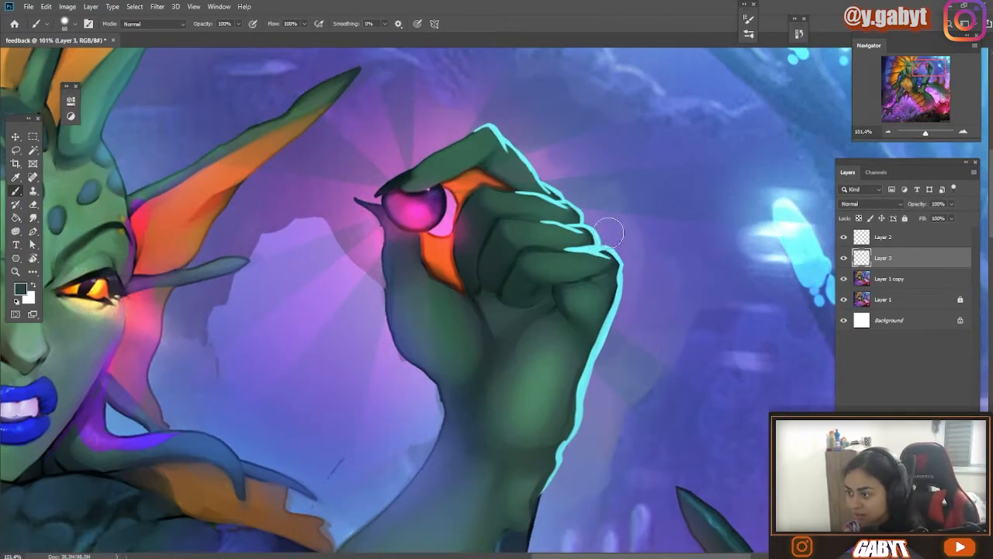
- Touch up the knuckle rim light and extend the cyan line down the raised forearm's outer edge
left_click_drag(477, 198, 531, 163)
left_click_drag(478, 212, 496, 247)
scroll(556, 343, "down", 5)
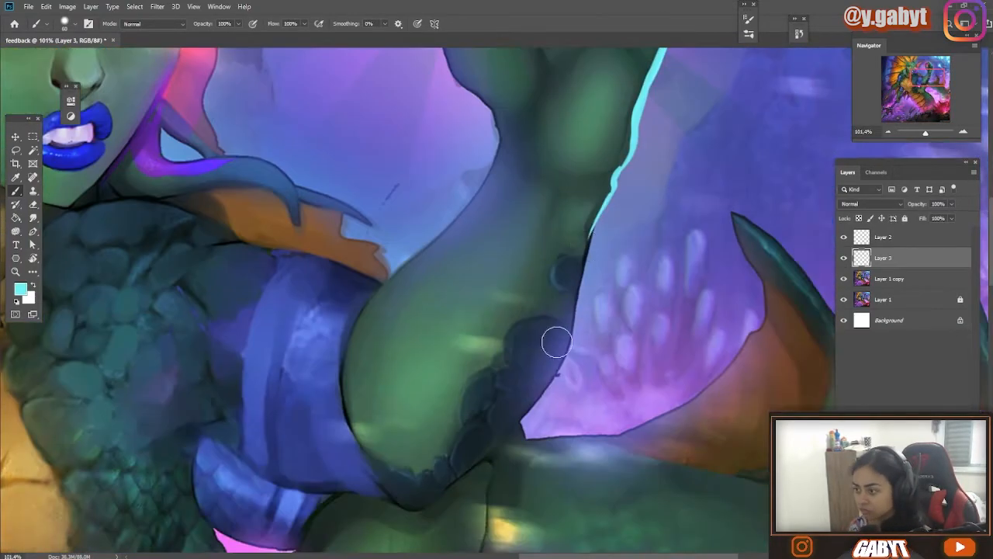
scroll(536, 392, "down", 3)
- Paint a raised cyan edge across the top of the blue armband on the raised arm
left_click_drag(190, 384, 525, 146)
scroll(525, 146, "up", 2)
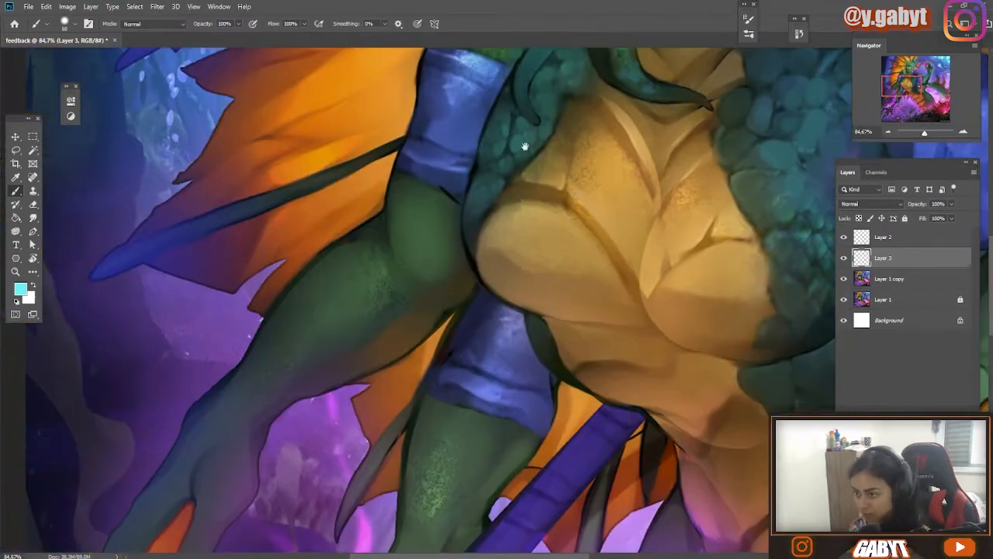
left_click_drag(699, 233, 363, 354)
scroll(514, 308, "up", 2)
left_click_drag(523, 311, 469, 292)
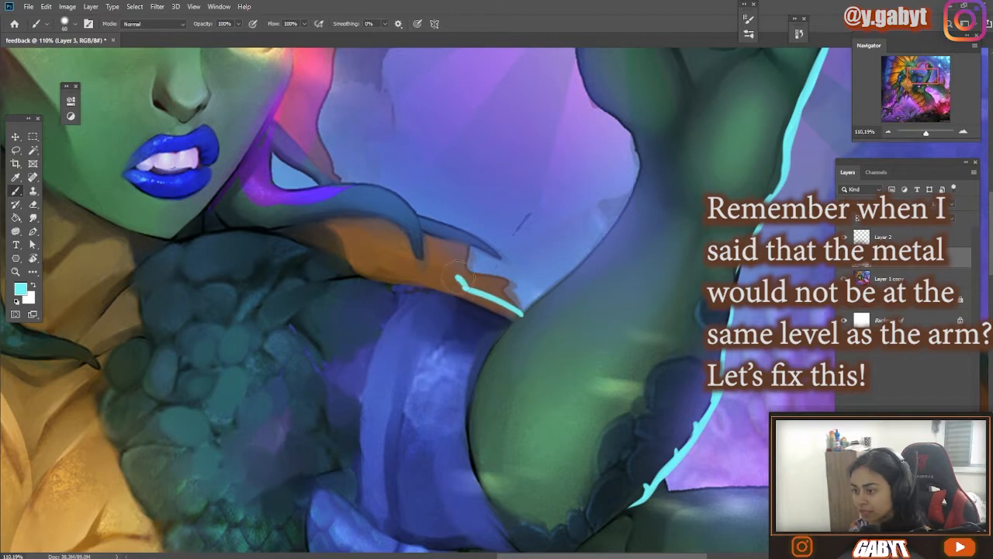
left_click_drag(459, 281, 441, 273)
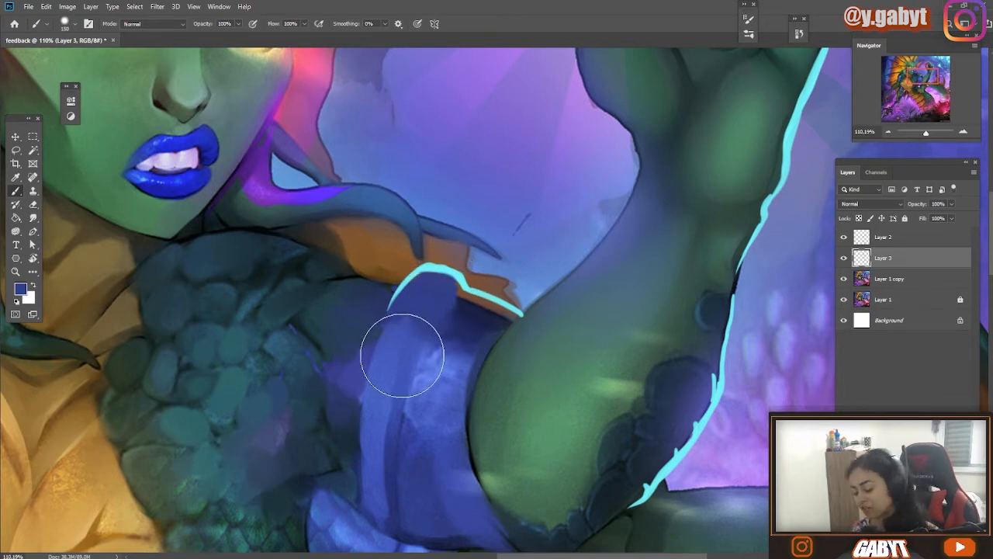
- Paint light and dark blue vertical folds below the armband's cyan edge, sampling the colours from the band
left_click(383, 362, "alt")
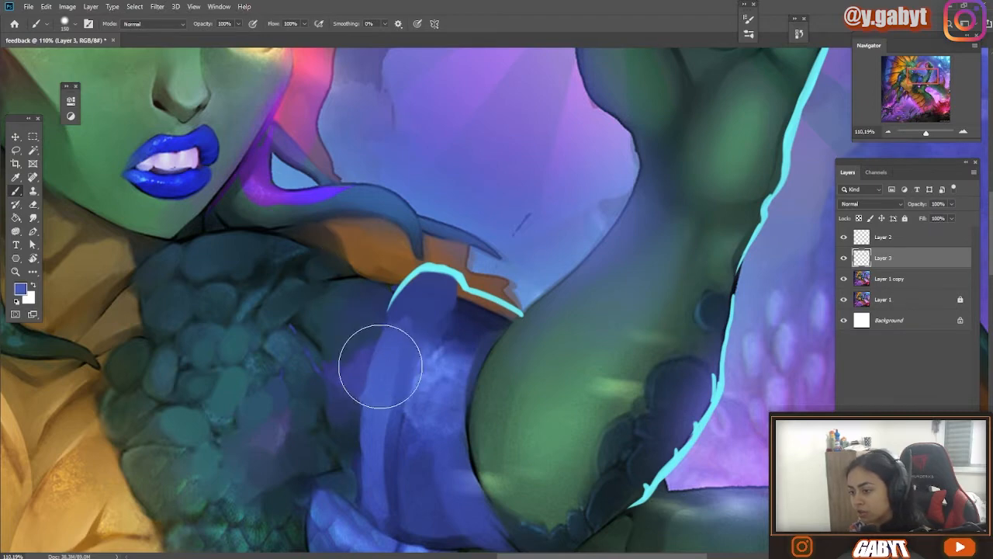
left_click_drag(404, 343, 445, 296)
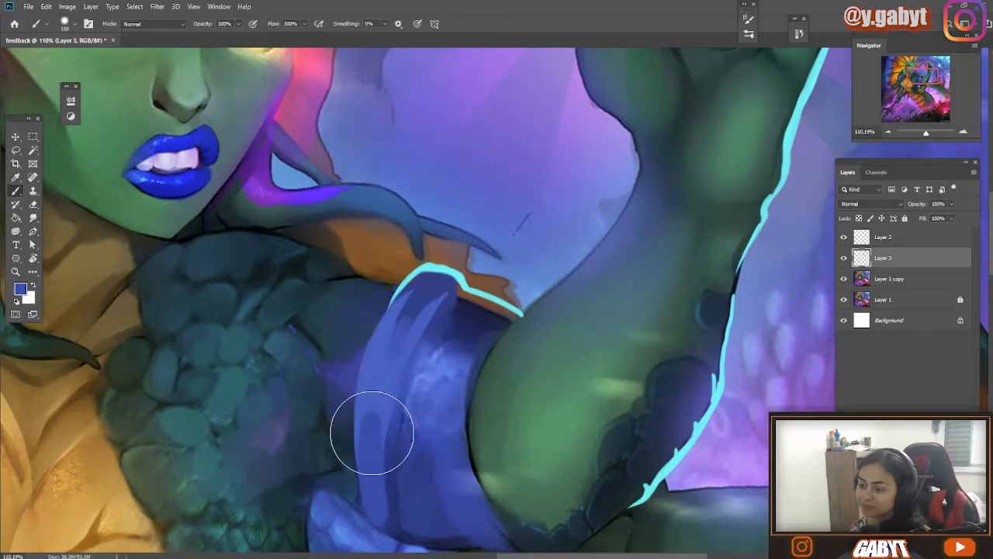
scroll(360, 421, "down", 5)
left_click_drag(360, 420, 445, 442)
left_click(366, 239, "alt")
left_click_drag(366, 239, 368, 292)
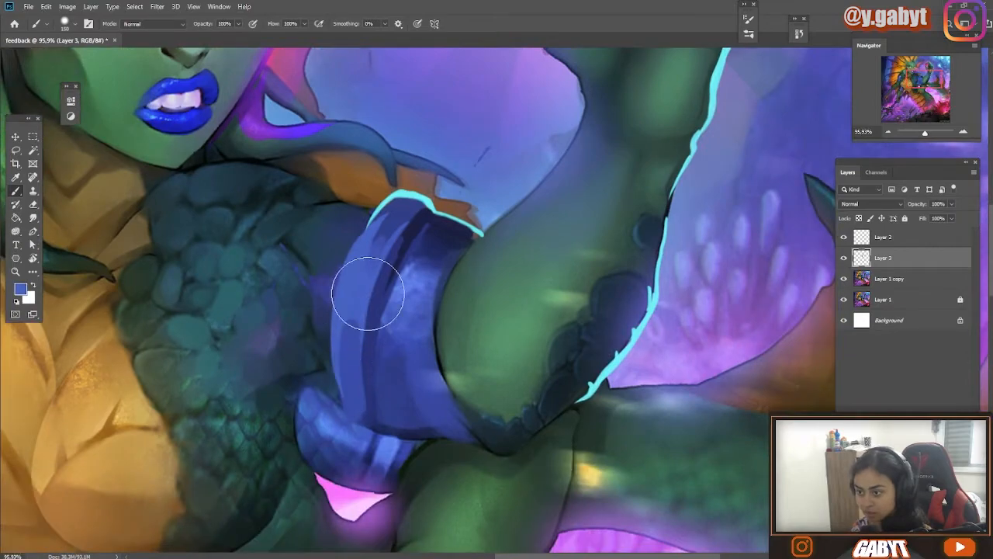
- Continue the armband's folds down to its lower edge with sampled dark and light blues
left_click(374, 390, "alt")
left_click_drag(373, 390, 384, 429)
left_click(340, 384, "alt")
left_click_drag(340, 314, 450, 424)
- Paint magenta glow accents on the curled fingers and around the orb in the raised hand
left_click(561, 144, "alt")
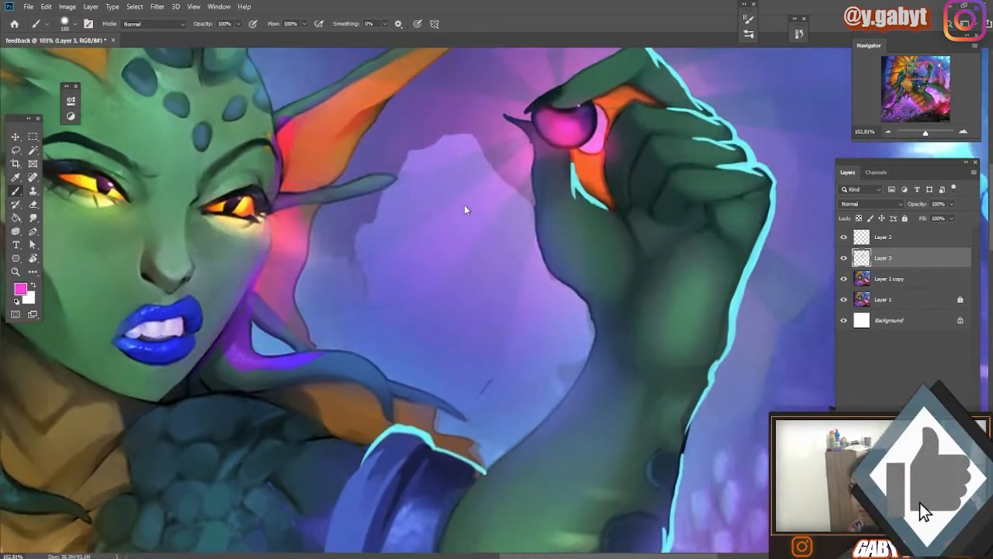
left_click_drag(494, 309, 521, 317)
left_click_drag(458, 299, 475, 284)
left_click(518, 298, "alt")
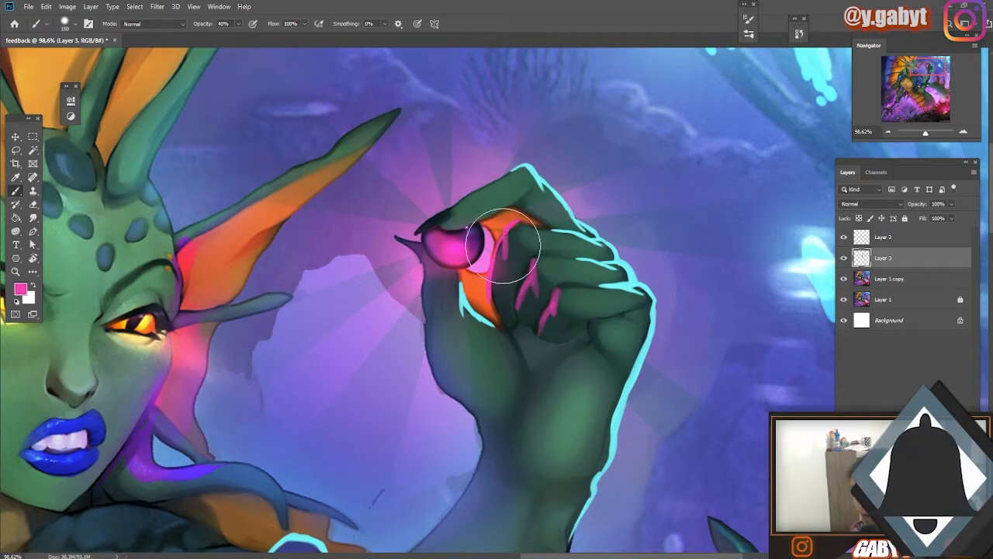
left_click_drag(503, 246, 501, 277)
left_click_drag(450, 289, 451, 256)
- Deepen the shadows on the fingers, knuckles and outer hand beside the cyan rim with sampled dark green at 40% opacity
left_click(528, 194, "alt")
left_click_drag(527, 195, 479, 107)
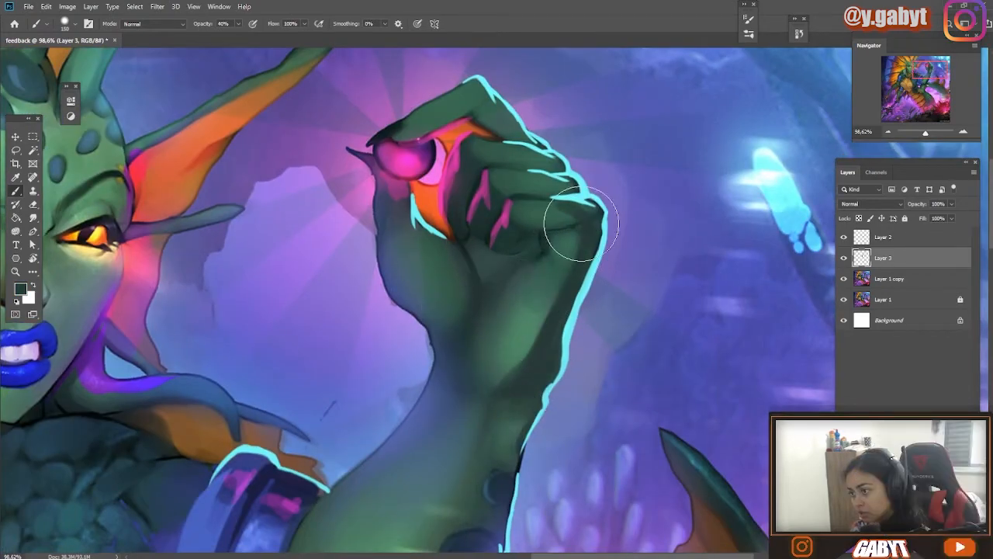
left_click(554, 215, "alt")
left_click_drag(559, 217, 560, 265)
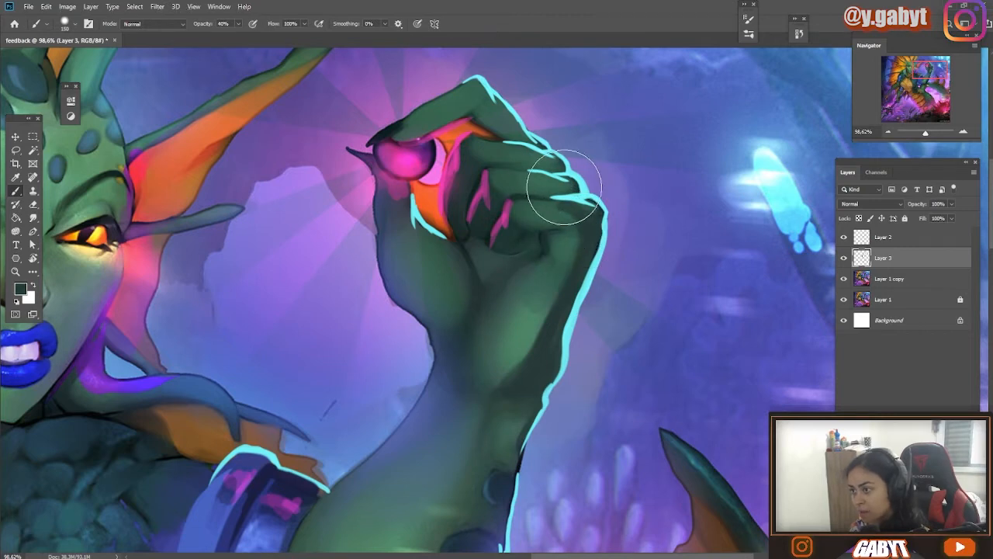
mouse_move(564, 187)
left_mouse_down()
mouse_move(540, 170)
mouse_move(554, 167)
mouse_move(509, 155)
mouse_move(481, 125)
mouse_move(518, 137)
left_mouse_up()
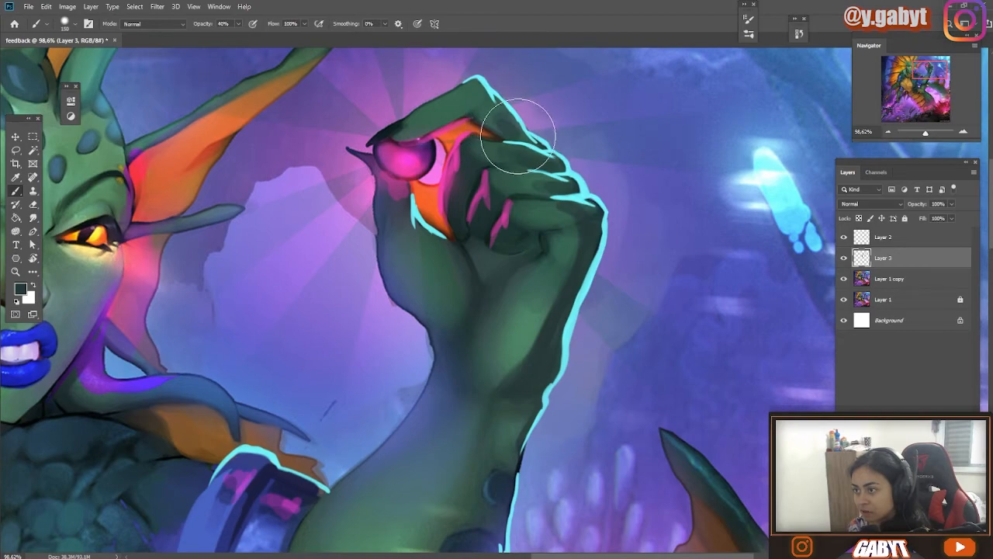
- Examine the raised hand's lighting and the repainted armband both close up and from a distance
scroll(533, 107, "down", 5)
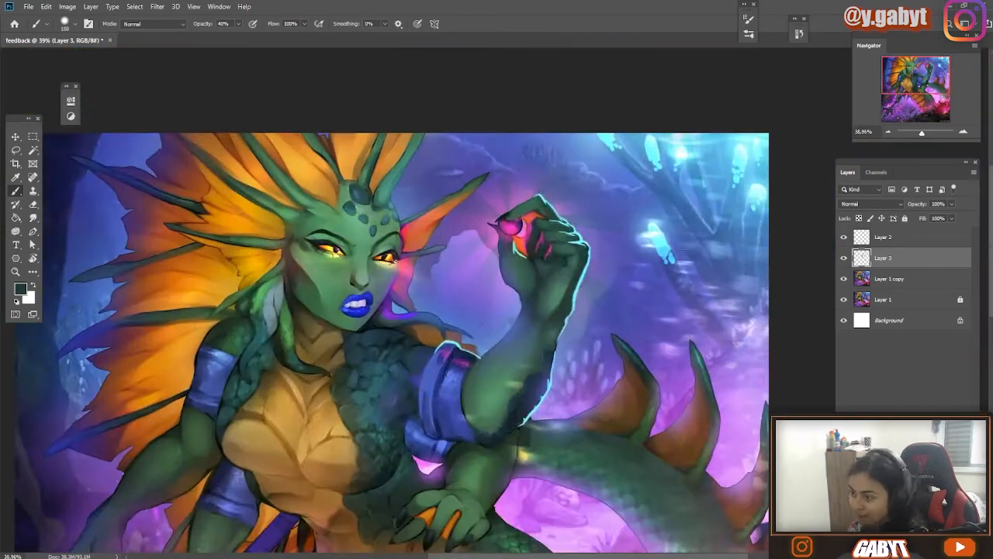
scroll(460, 346, "up", 5)
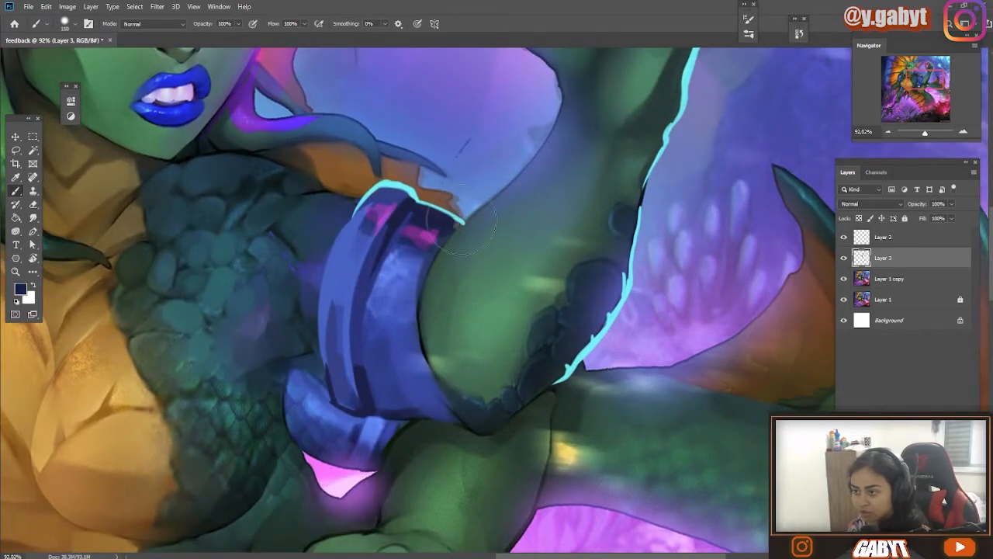
scroll(460, 221, "down", 3)
scroll(521, 178, "up", 2)
scroll(610, 244, "down", 3)
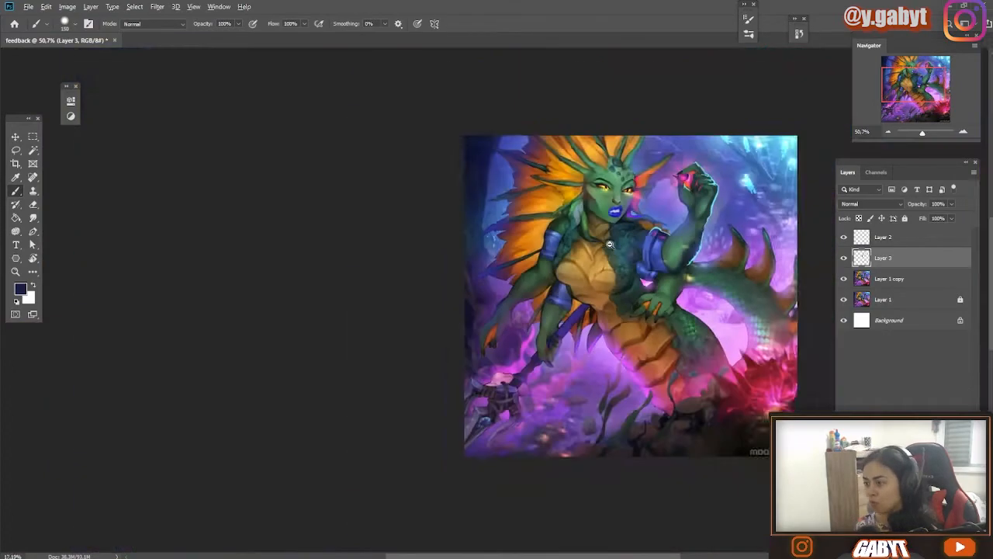
scroll(610, 243, "up", 3)
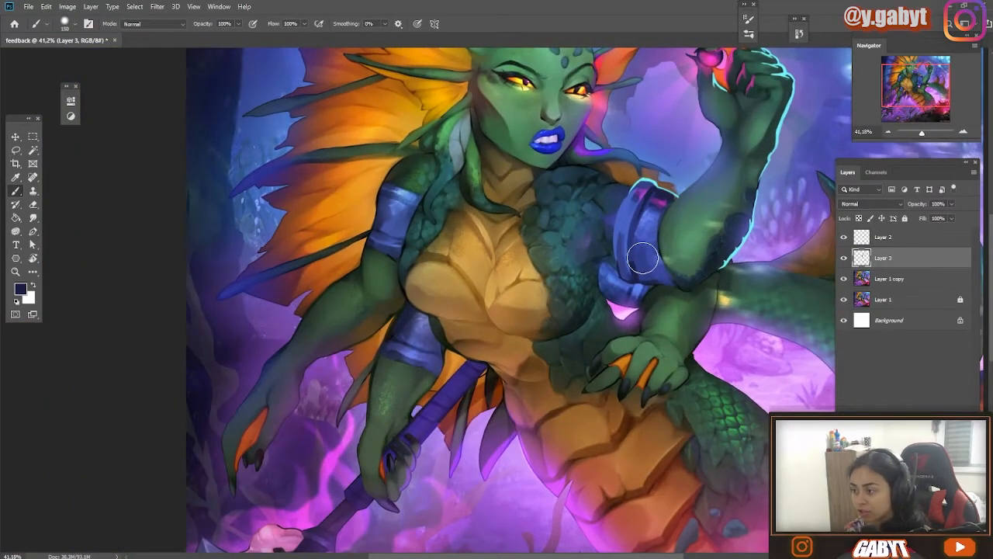
scroll(571, 269, "down", 2)
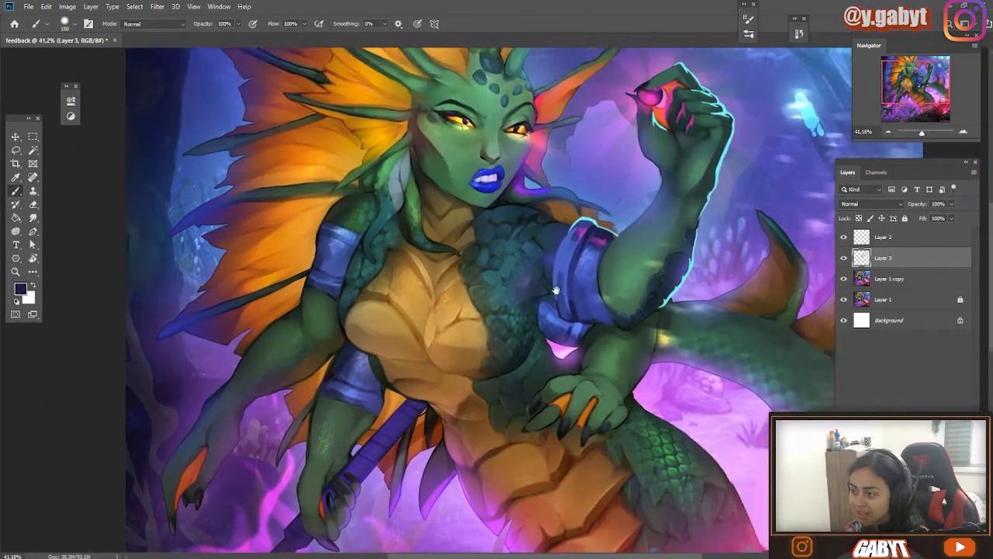
scroll(520, 277, "up", 1)
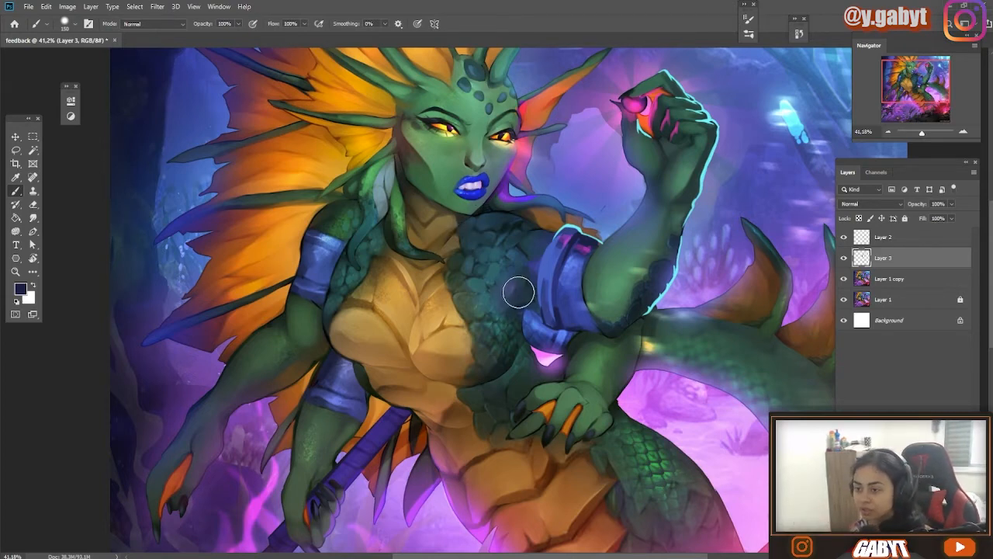
scroll(492, 247, "up", 3)
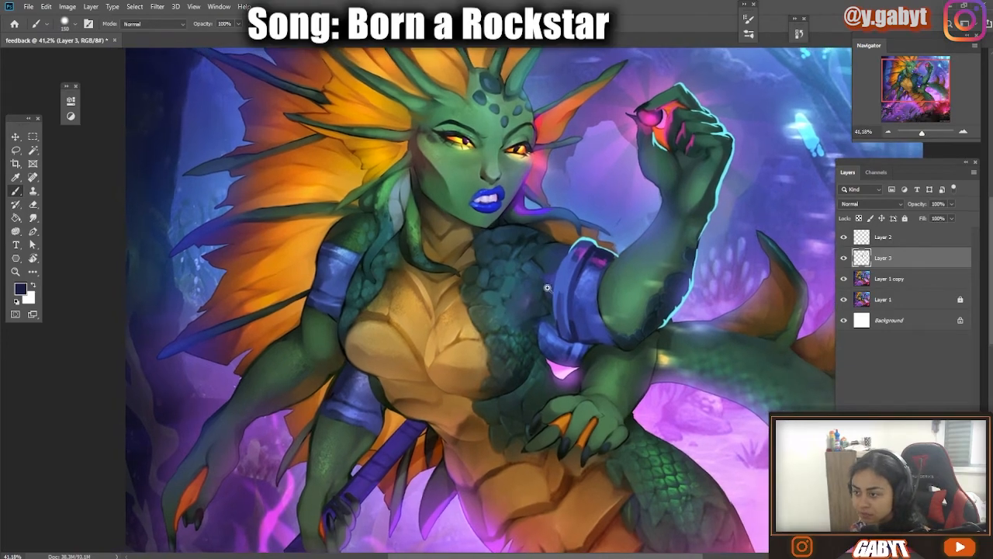
- Transform and reposition the copied armband fold beside the original, and erase its excess with a larger soft eraser
key("ctrl+t")
mouse_move(572, 305)
left_mouse_down()
mouse_move(605, 314)
mouse_move(591, 310)
left_mouse_up()
key("Return")
key("e")
mouse_move(514, 314)
left_mouse_down()
mouse_move(512, 241)
mouse_move(564, 383)
left_mouse_up()
key("]")
key("]")
scroll(624, 263, "up", 1)
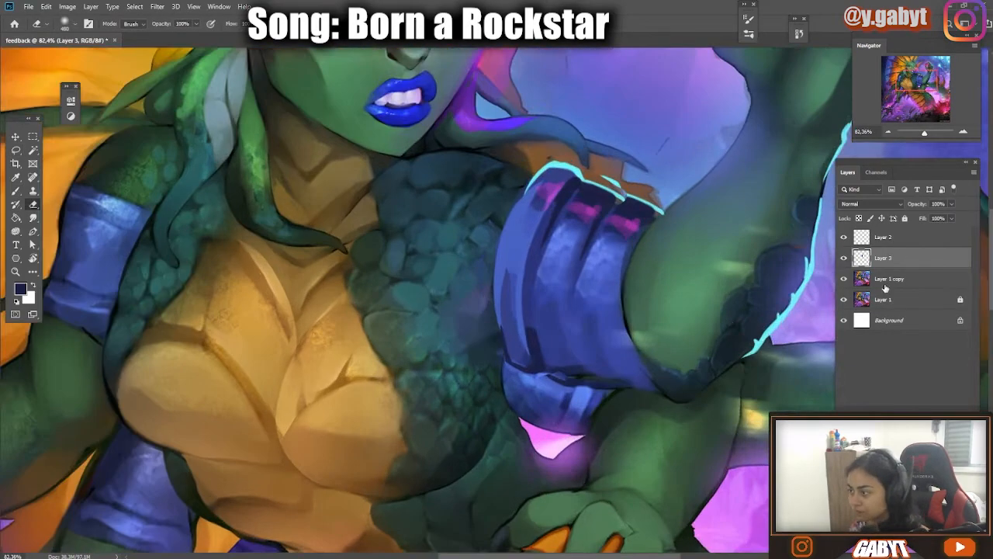
- Lasso the armband's painted fold, duplicate it to a new layer and move the copy to the band's elbow-side edge
key("l")
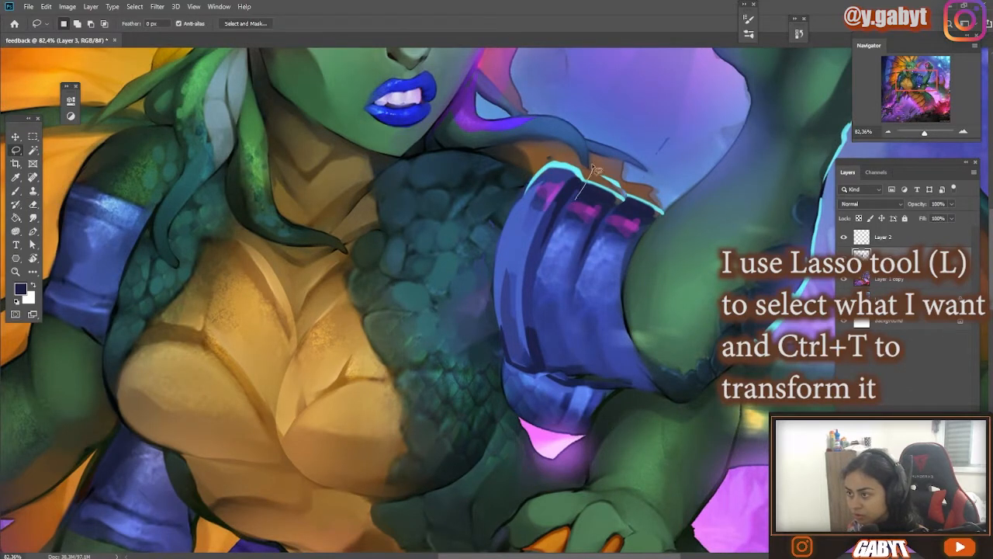
left_click_drag(548, 354, 537, 374)
key("ctrl+j")
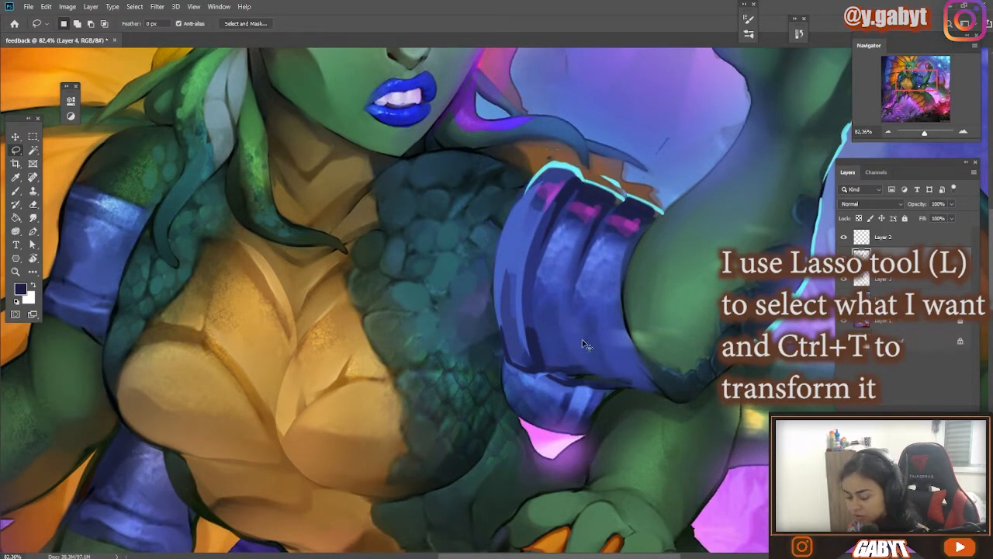
key("ctrl+t")
mouse_move(582, 339)
left_mouse_down()
mouse_move(598, 268)
mouse_move(637, 277)
left_mouse_up()
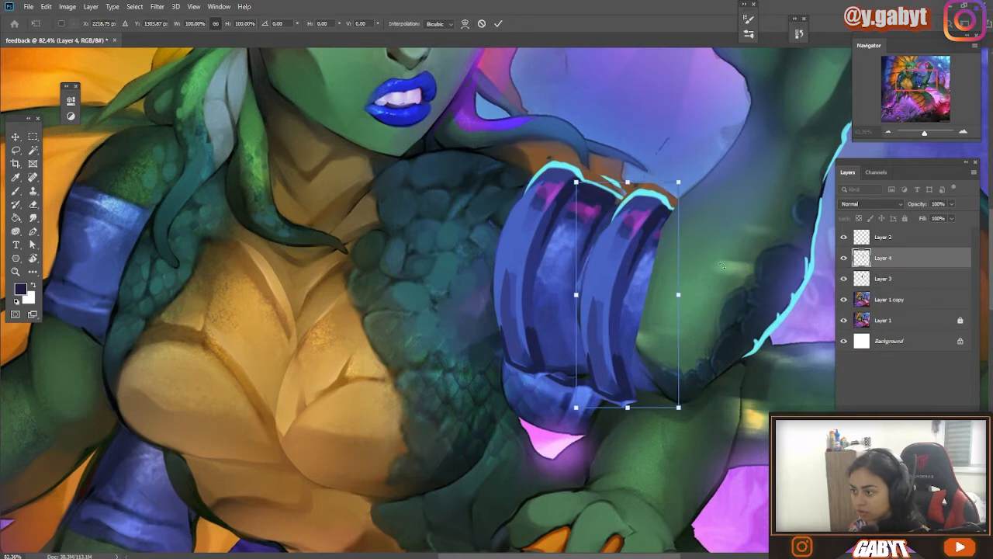
left_click_drag(732, 271, 737, 261)
mouse_move(628, 284)
left_mouse_down()
mouse_move(667, 265)
mouse_move(644, 291)
mouse_move(622, 287)
left_mouse_up()
key("Return")
- Erase the copied fold's overlapping edge and warp the copy to follow the arm's curve
key("e")
left_click_drag(683, 222, 670, 232)
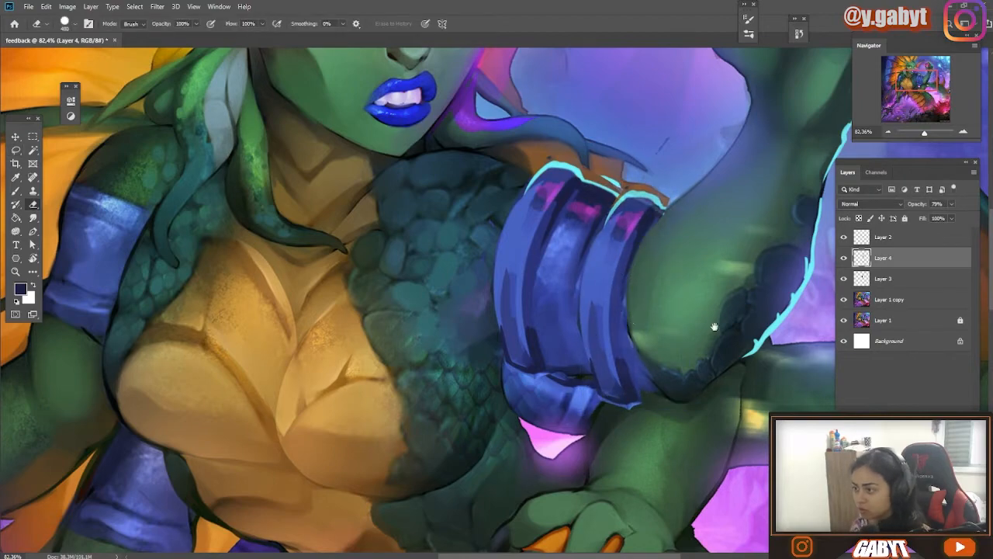
key("ctrl+t")
left_click(465, 23)
left_click_drag(630, 311, 638, 301)
key("Return")
- Merge the fold copy and Layer 3 into Layer 1 copy, and blend the armband's lower edge with a sampled dark tone
key("ctrl+e")
key("ctrl+e")
key("b")
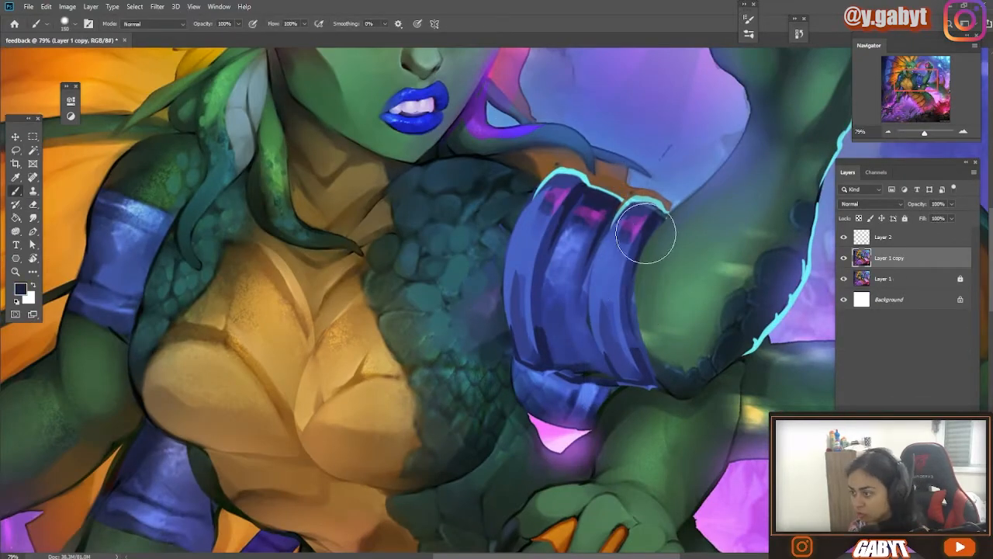
left_click(664, 378, "alt")
left_click_drag(724, 394, 588, 283)
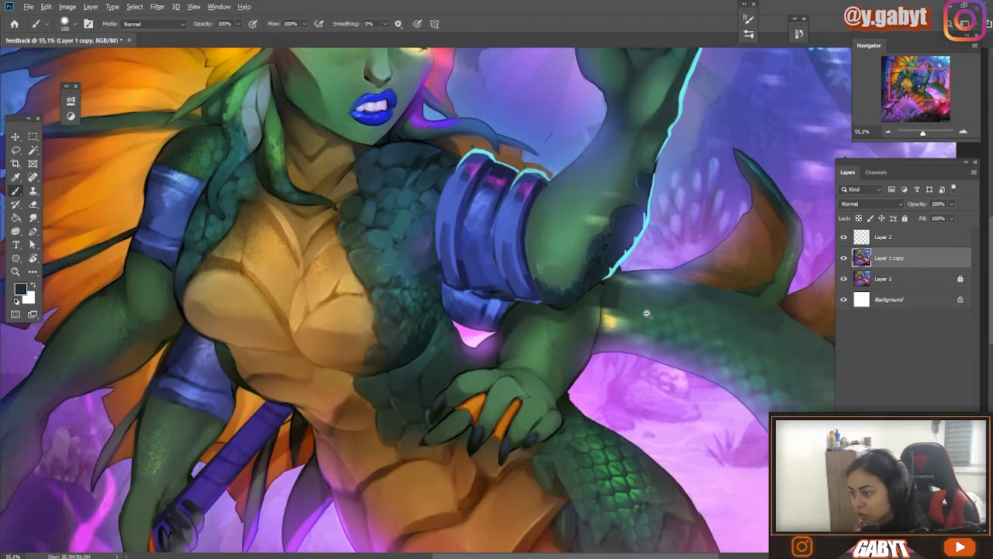
- Undo the stray stroke and paint a sampled cyan rim light down the lower arm's outer edge beneath the raised elbow
left_click_drag(646, 313, 619, 342)
mouse_move(654, 260)
left_mouse_down()
mouse_move(787, 326)
mouse_move(635, 367)
left_mouse_up()
key("ctrl+z")
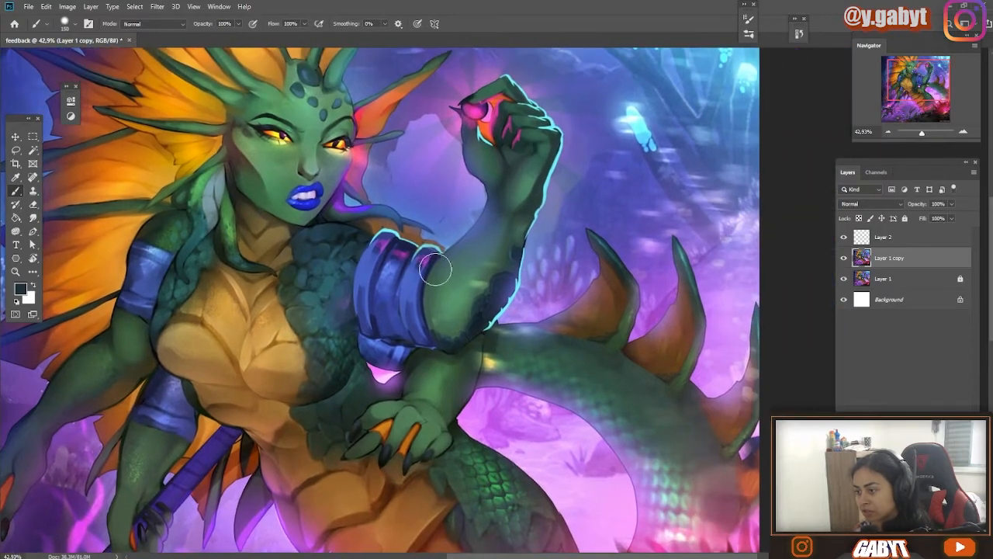
left_click(499, 317, "alt")
mouse_move(480, 346)
left_mouse_down()
mouse_move(503, 349)
mouse_move(509, 275)
left_mouse_up()
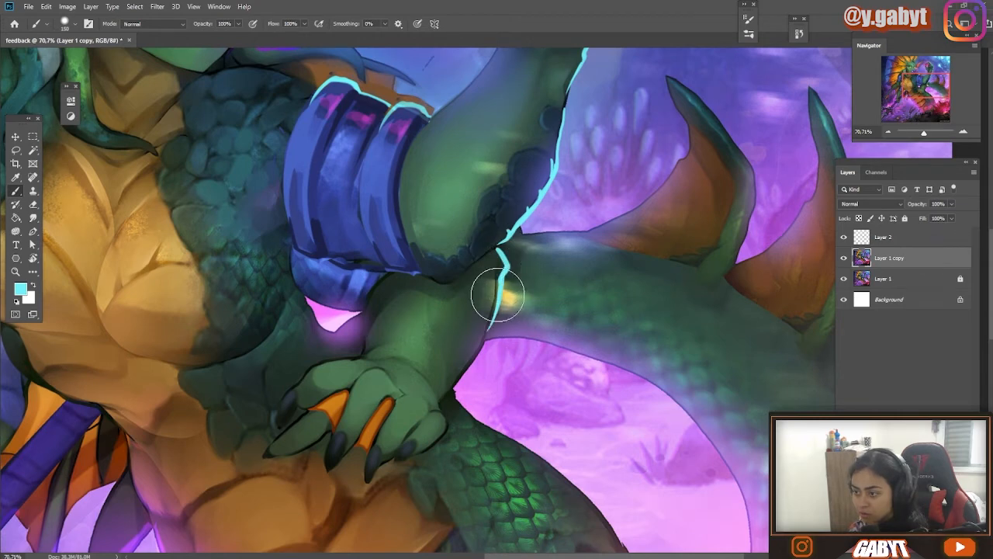
left_click_drag(481, 203, 517, 398)
- Paint a cyan rim along the top of the scaly shoulder up to the armband, and undo the stroke near the orb
left_click_drag(346, 273, 597, 264)
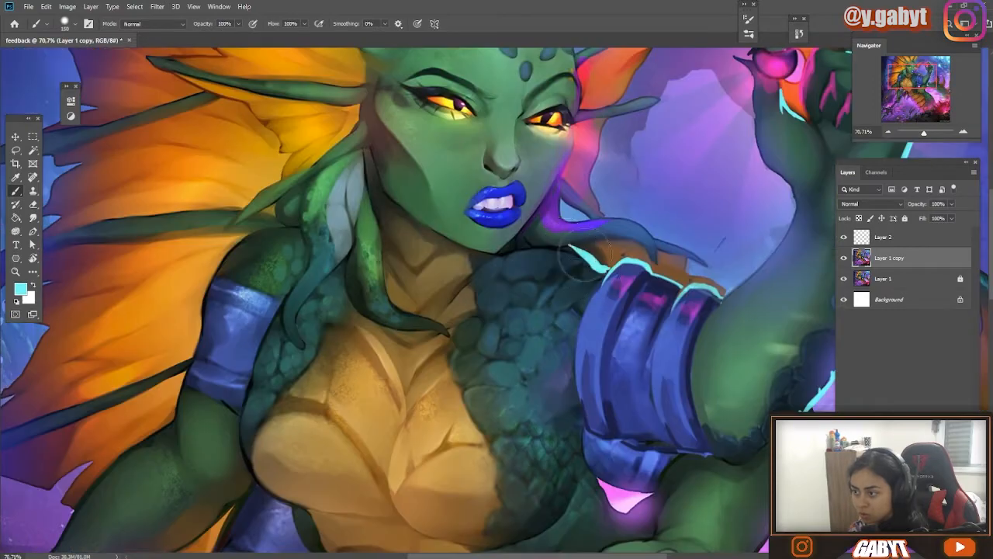
left_click_drag(539, 154, 506, 271)
left_click_drag(506, 272, 595, 204)
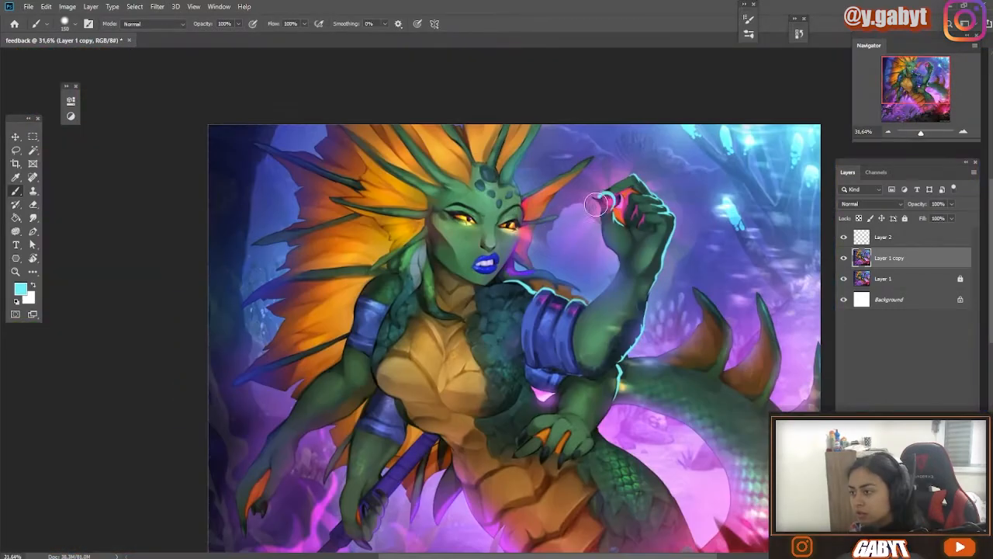
key("ctrl+z")
- Paint and refine the cyan rim light from the eye's outer corner down the cheek and jaw to the chin
mouse_move(516, 240)
left_mouse_down()
mouse_move(510, 232)
mouse_move(543, 226)
left_mouse_up()
left_click_drag(531, 195, 532, 240)
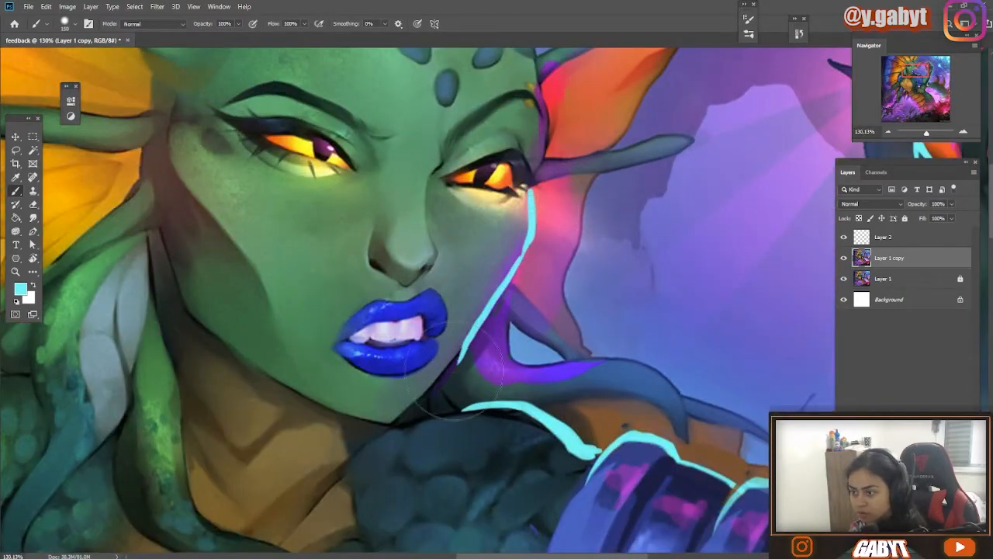
key("ctrl+z")
left_click(419, 414, "alt")
mouse_move(495, 302)
left_mouse_down()
mouse_move(388, 423)
mouse_move(453, 358)
left_mouse_up()
mouse_move(530, 319)
left_mouse_down()
mouse_move(388, 326)
mouse_move(551, 318)
left_mouse_up()
left_click(423, 396, "alt")
mouse_move(400, 392)
left_mouse_down()
mouse_move(382, 436)
mouse_move(414, 392)
left_mouse_up()
left_click_drag(405, 282, 412, 307)
left_click_drag(400, 352, 352, 385)
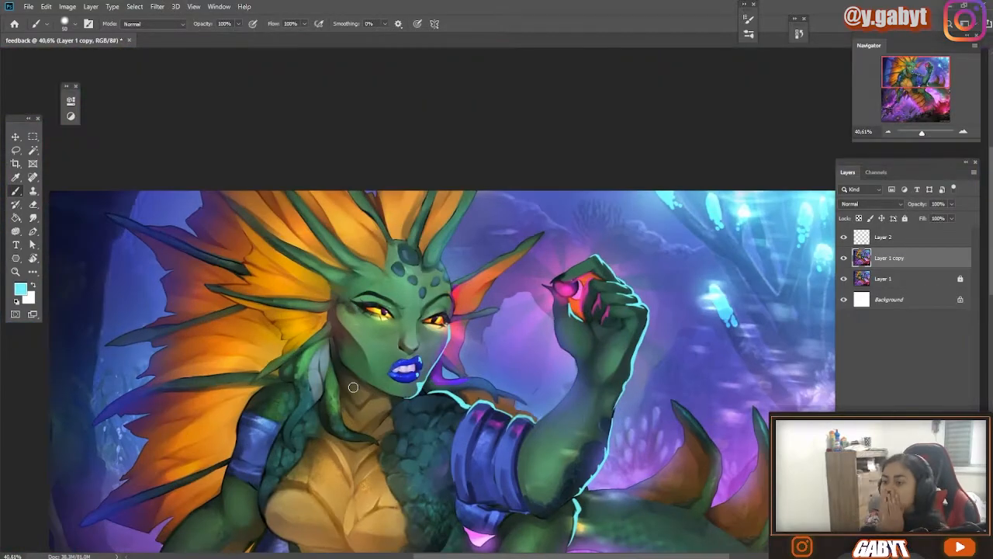
- Add small cyan highlights to the upper and lower blue lips on the rim-lit side of the mouth
left_click_drag(438, 326, 516, 326)
left_click_drag(429, 337, 439, 312)
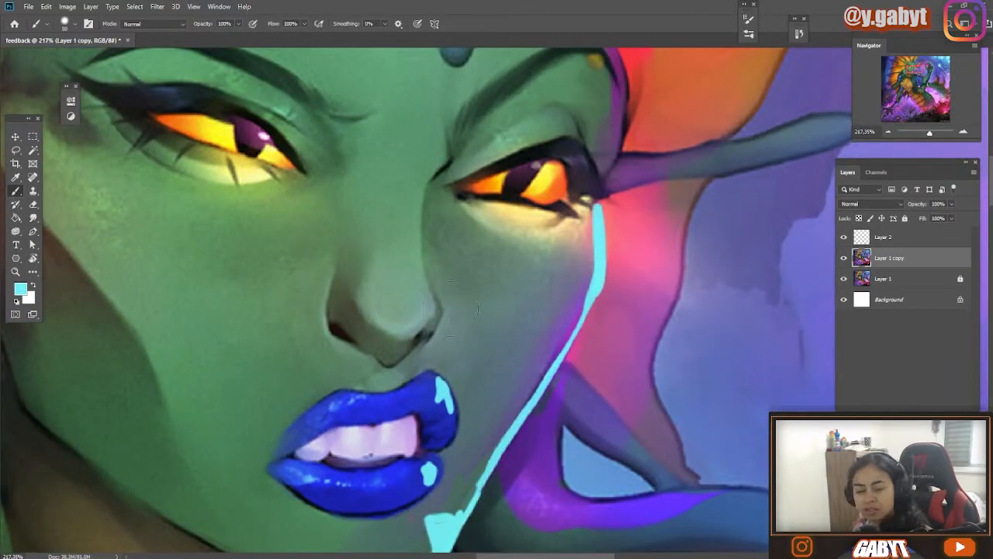
mouse_move(633, 288)
left_mouse_down()
mouse_move(508, 302)
mouse_move(579, 303)
left_mouse_up()
mouse_move(604, 335)
left_mouse_down()
mouse_move(499, 325)
mouse_move(574, 360)
mouse_move(568, 368)
left_mouse_up()
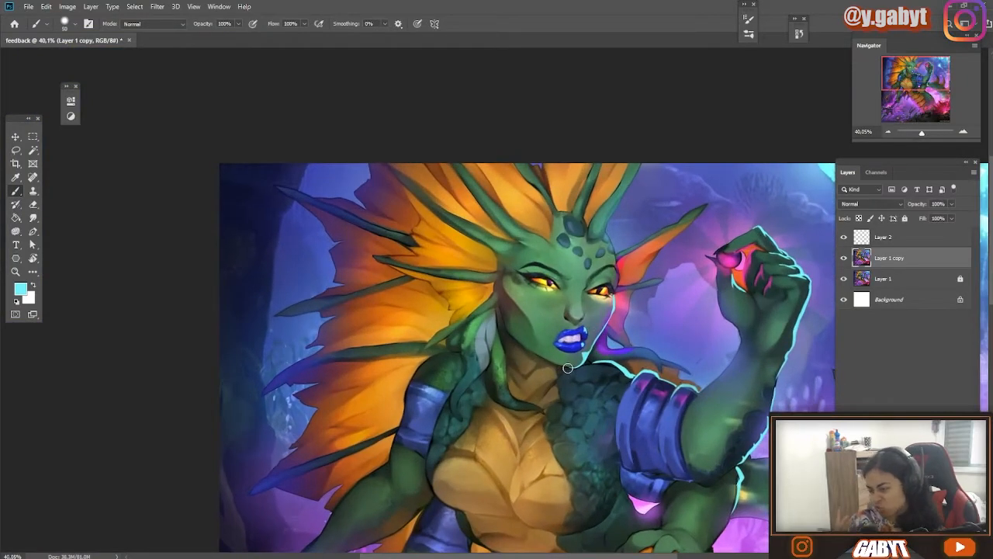
- Compare the painting with and without the Layer 1 copy edits, and view the whole image from a distance
left_click(848, 259)
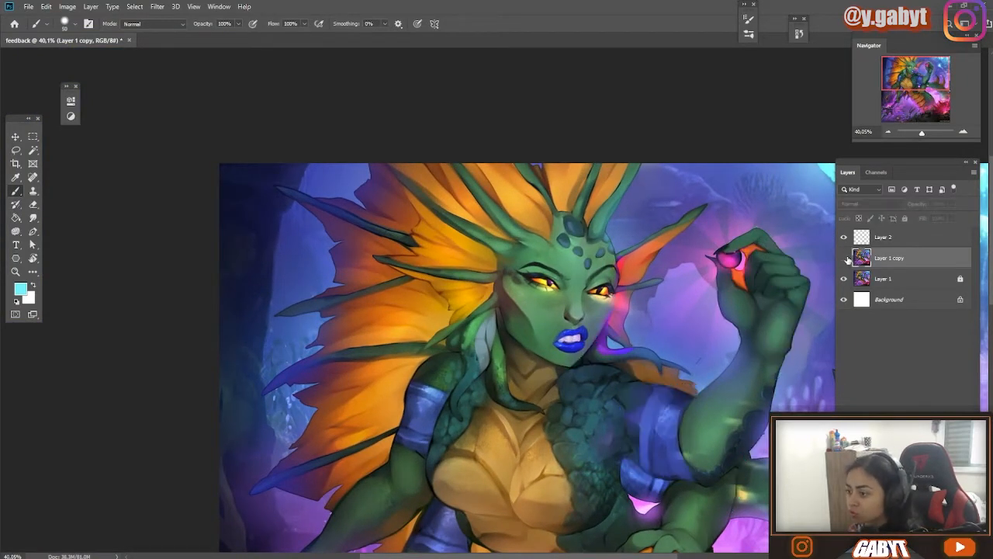
left_click(848, 259)
scroll(737, 341, "down", 5)
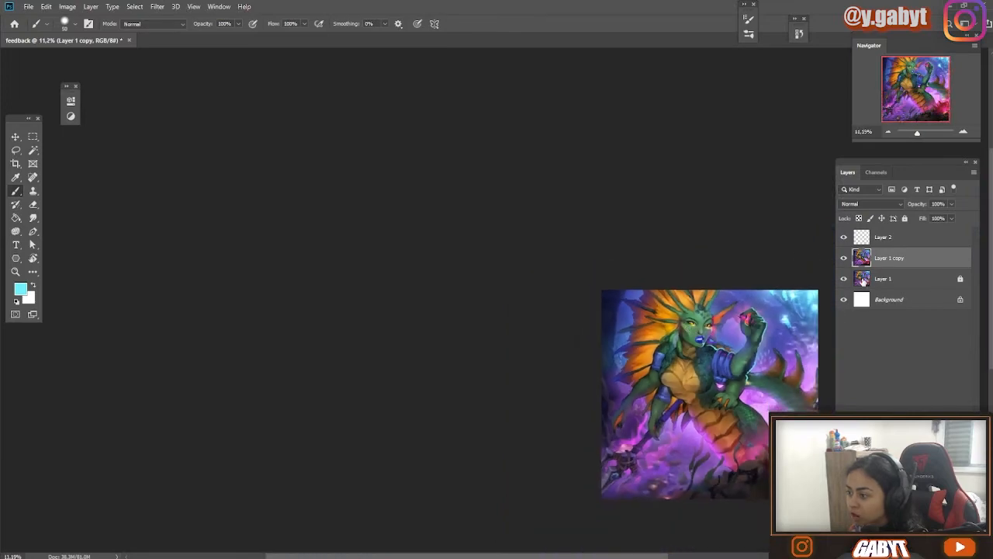
- Paint a cyan rim light around the nostril and side of the nose facing the raised hand
scroll(702, 341, "up", 8)
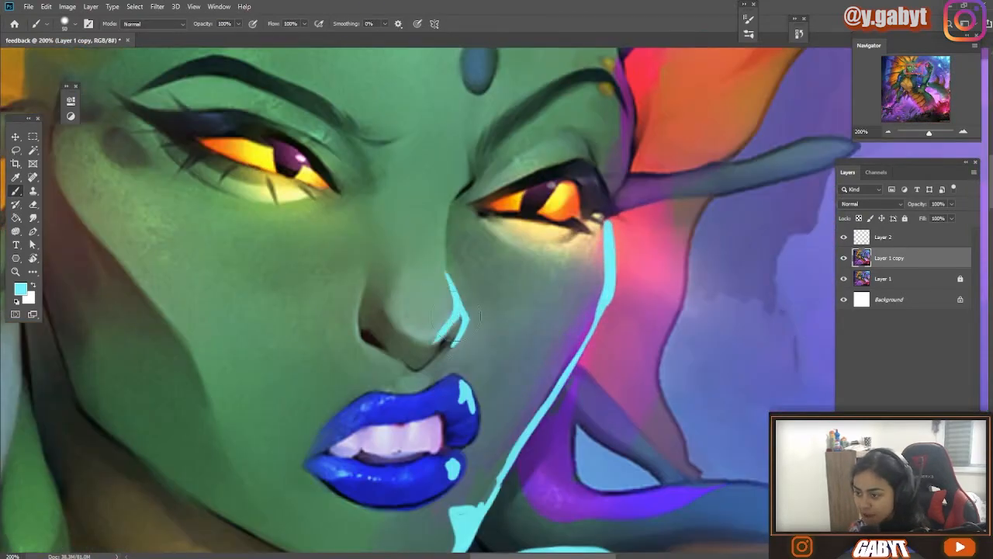
left_click_drag(455, 370, 497, 365)
left_click_drag(526, 188, 275, 392)
- Paint the cyan rim light along the temple and forehead edge up to the base of the head spike
left_click_drag(429, 373, 379, 307)
left_click_drag(395, 334, 430, 225)
left_click_drag(414, 142, 430, 324)
mouse_move(431, 374)
left_mouse_down()
mouse_move(413, 276)
mouse_move(360, 157)
left_mouse_up()
scroll(435, 407, "down", 5)
scroll(434, 407, "up", 5)
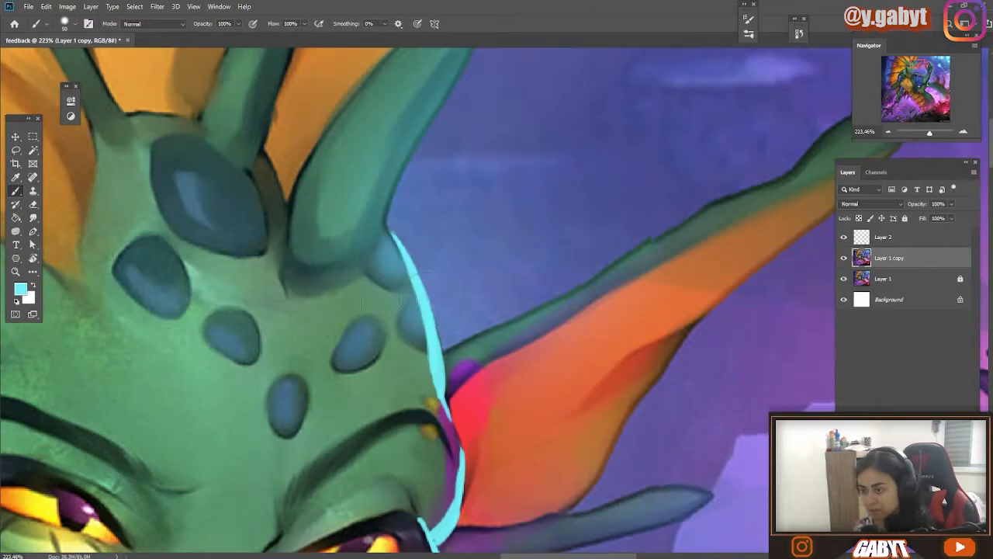
left_click_drag(394, 251, 354, 259)
mouse_move(393, 246)
left_mouse_down()
mouse_move(388, 183)
mouse_move(222, 527)
left_mouse_up()
left_click_drag(222, 525, 337, 326)
scroll(412, 193, "down", 6)
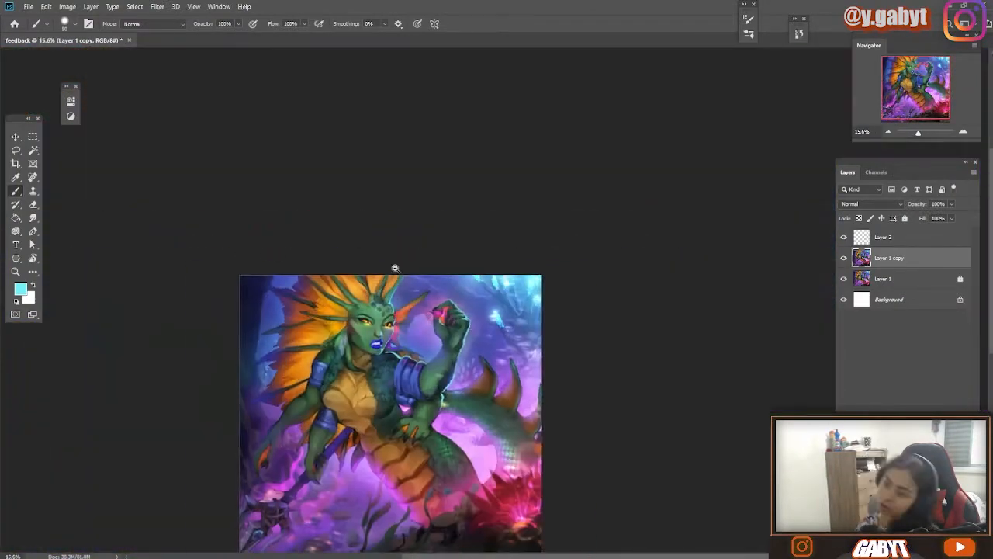
- Paint teal rim highlights along the ear fin's two spines at 90% brush opacity
scroll(448, 194, "up", 4)
scroll(583, 204, "up", 2)
key("9")
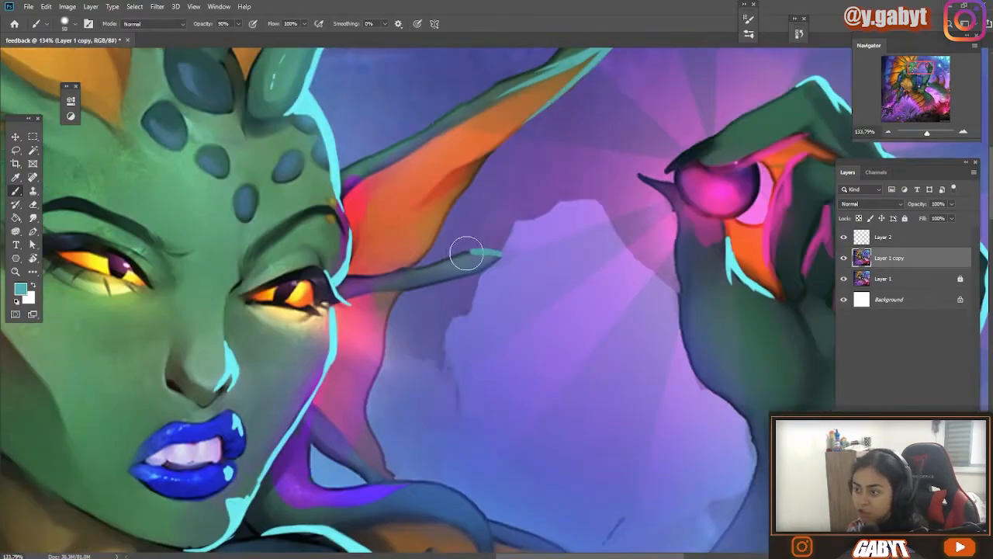
scroll(532, 148, "up", 3)
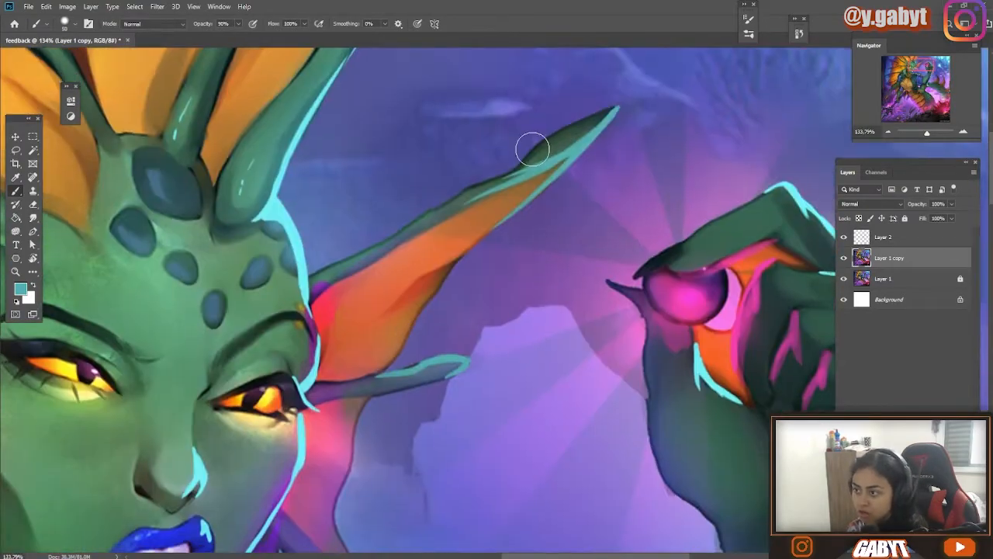
scroll(373, 287, "down", 5)
scroll(497, 294, "up", 6)
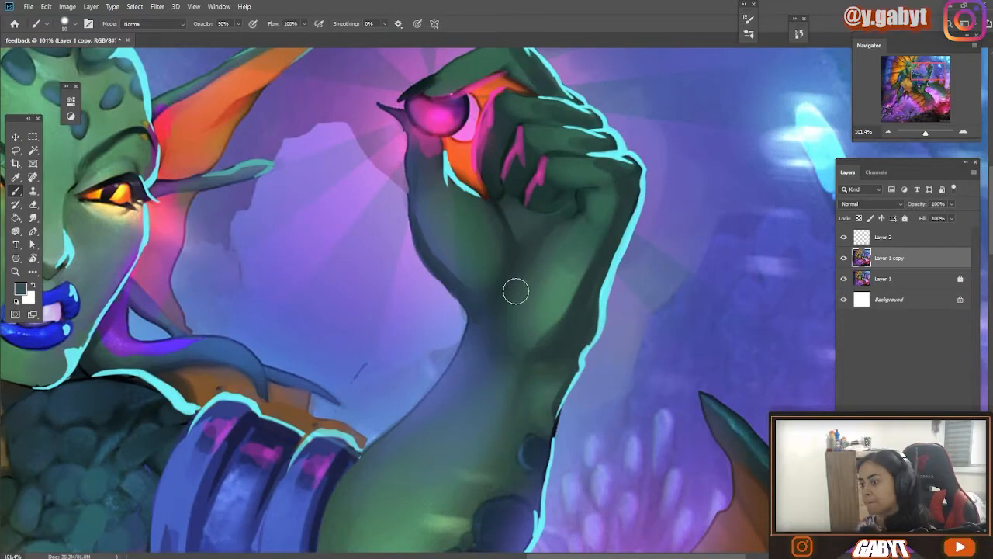
- Soften the shading on the raised hand's palm and wrist with a large dark teal brush at 30% opacity, comparing against hidden Layer 1 copy
key("bracketright")
key("bracketright")
key("bracketright")
key("bracketright")
key("bracketright")
key("bracketright")
key("bracketright")
key("bracketright")
key("bracketright")
key("bracketright")
key("bracketright")
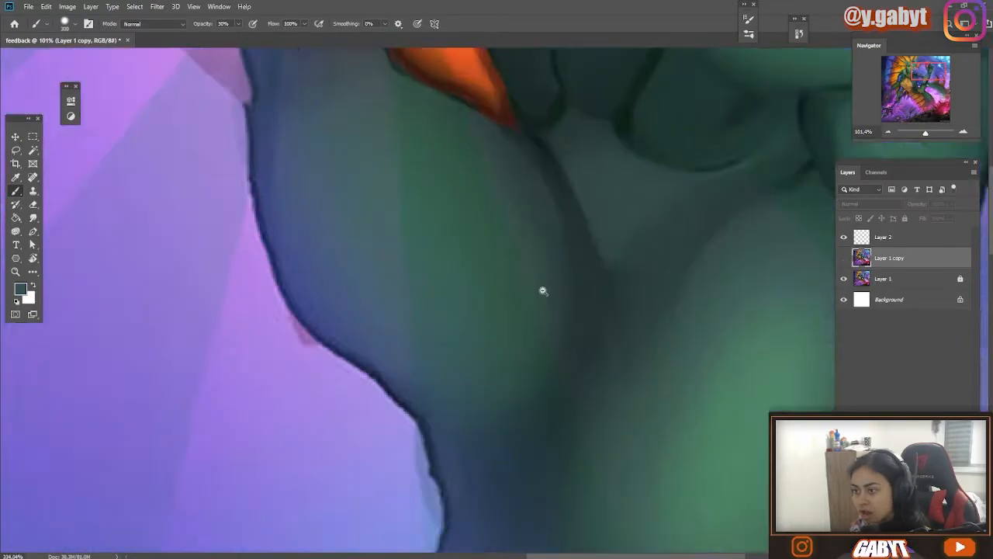
left_click_drag(543, 290, 384, 303)
left_click(844, 258)
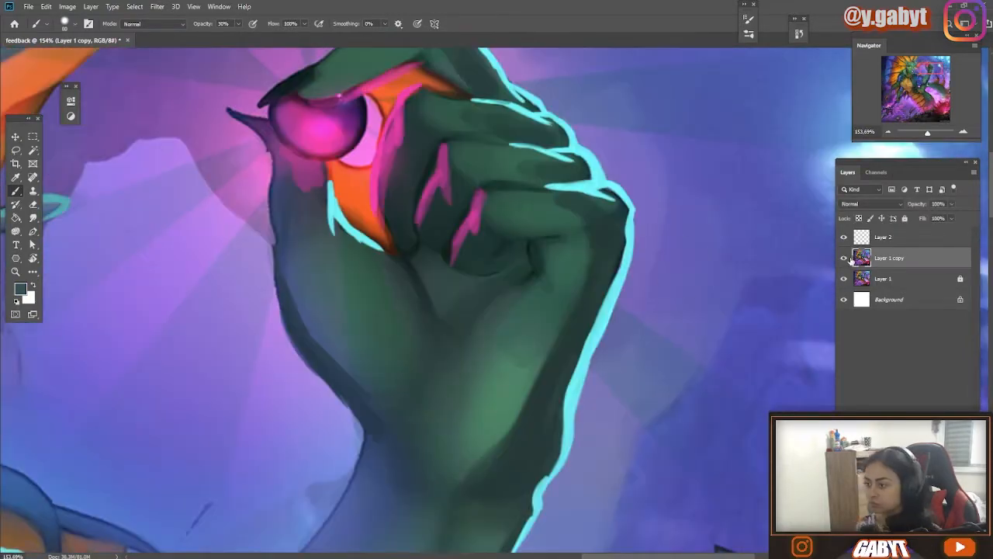
left_click_drag(621, 275, 596, 274)
left_click_drag(681, 342, 615, 227)
left_click(844, 258)
left_click(843, 258)
- Paint pale pink rim light at 100% opacity around the orb, the thumb claw and the index finger, with small reflections inside the orb
left_click_drag(553, 231, 621, 233)
mouse_move(652, 76)
left_mouse_down()
mouse_move(551, 344)
mouse_move(117, 205)
left_mouse_up()
left_click_drag(481, 278, 505, 277)
key("0")
left_click(163, 282, "alt")
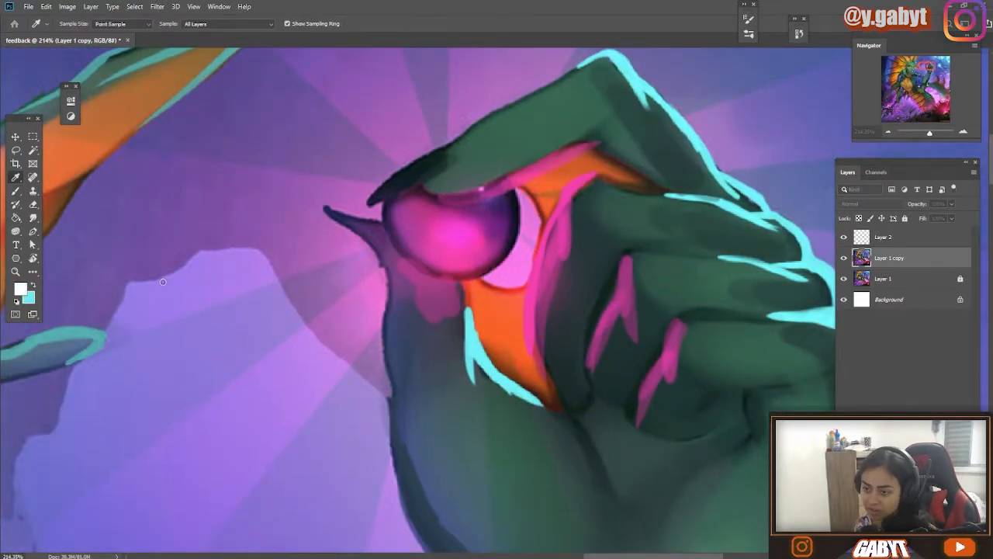
left_click(250, 402)
left_click_drag(519, 192, 456, 277)
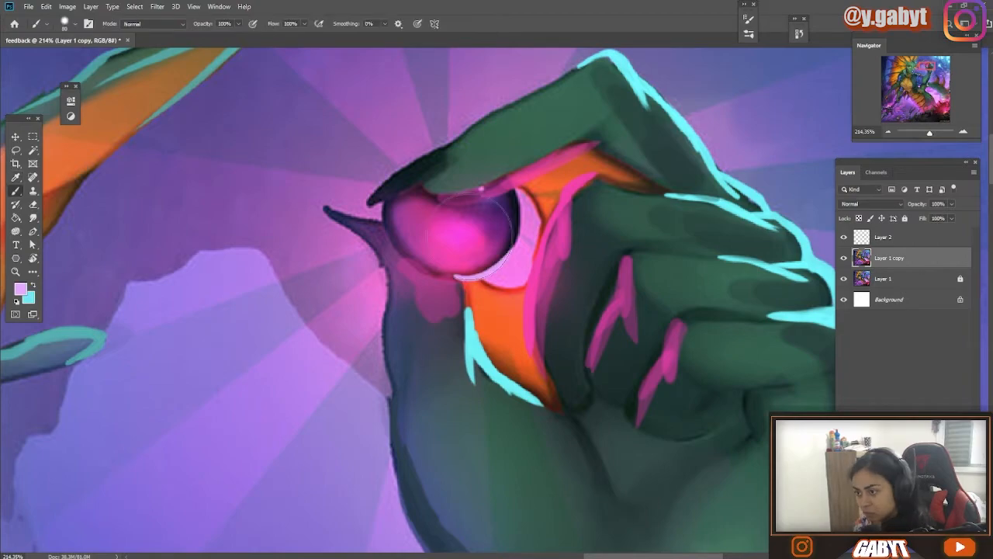
left_click_drag(495, 208, 492, 228)
left_click_drag(399, 222, 403, 240)
left_click_drag(377, 205, 380, 231)
left_click_drag(432, 159, 497, 106)
left_click_drag(327, 200, 374, 227)
- Cover the orange gap between the thumb and fingers with the background purple
scroll(467, 358, "down", 15)
scroll(467, 358, "up", 15)
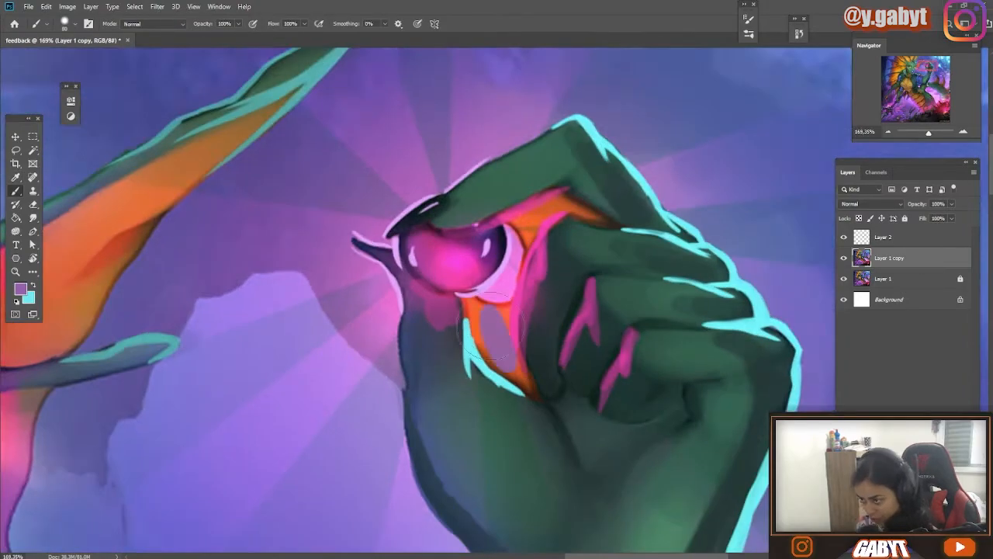
scroll(747, 312, "down", 15)
scroll(747, 312, "up", 15)
key("g")
left_click(542, 225)
key("b")
scroll(624, 252, "down", 15)
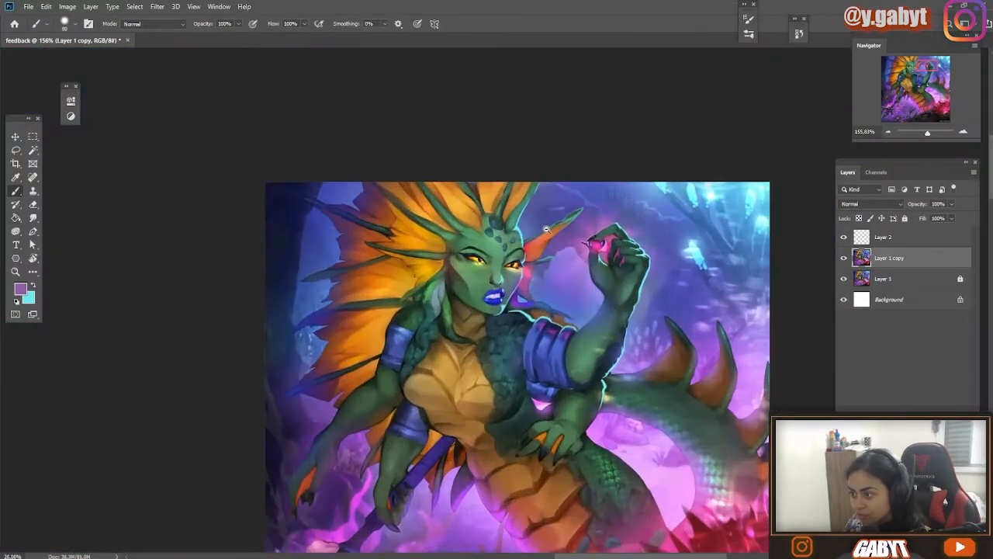
scroll(624, 252, "up", 14)
- Add pale pink edges to the magenta highlights on the fingers facing the orb
left_click(558, 232, "alt")
left_click_drag(549, 242, 531, 298)
left_click(522, 282, "alt")
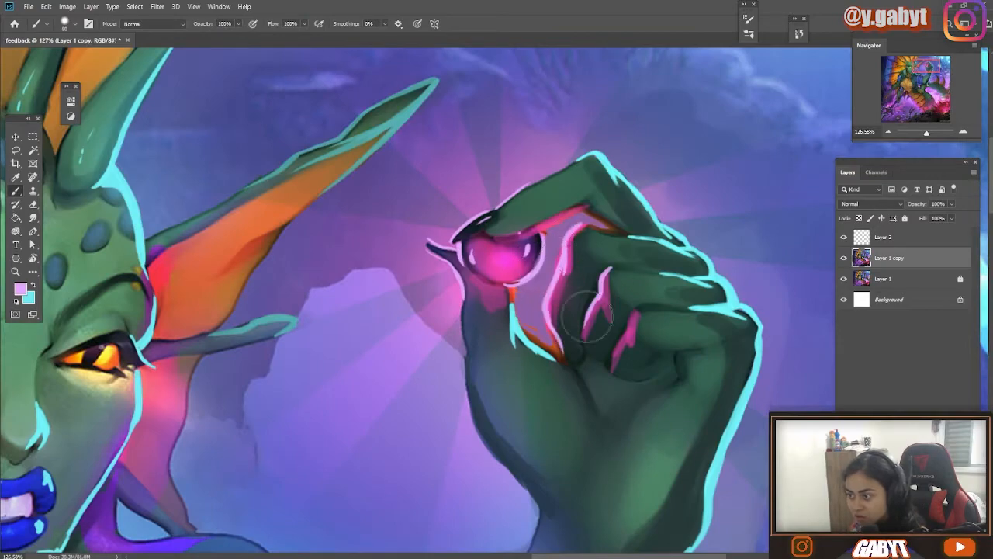
scroll(586, 313, "down", 15)
scroll(567, 299, "up", 14)
- Brush faint cyan highlights onto the nose tip and the brow crease at 20% opacity
key("x")
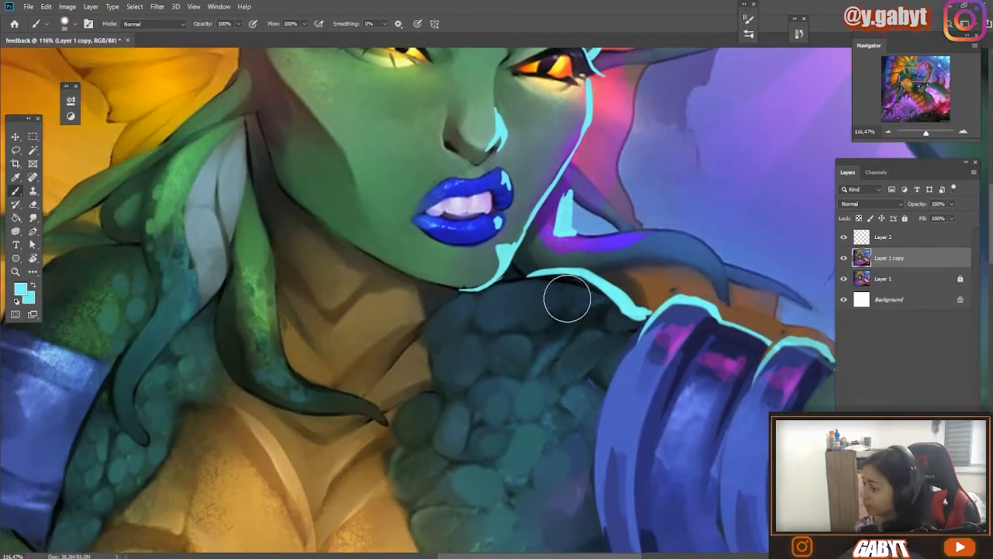
key("2")
scroll(519, 272, "down", 10)
scroll(585, 194, "up", 10)
scroll(559, 301, "up", 5)
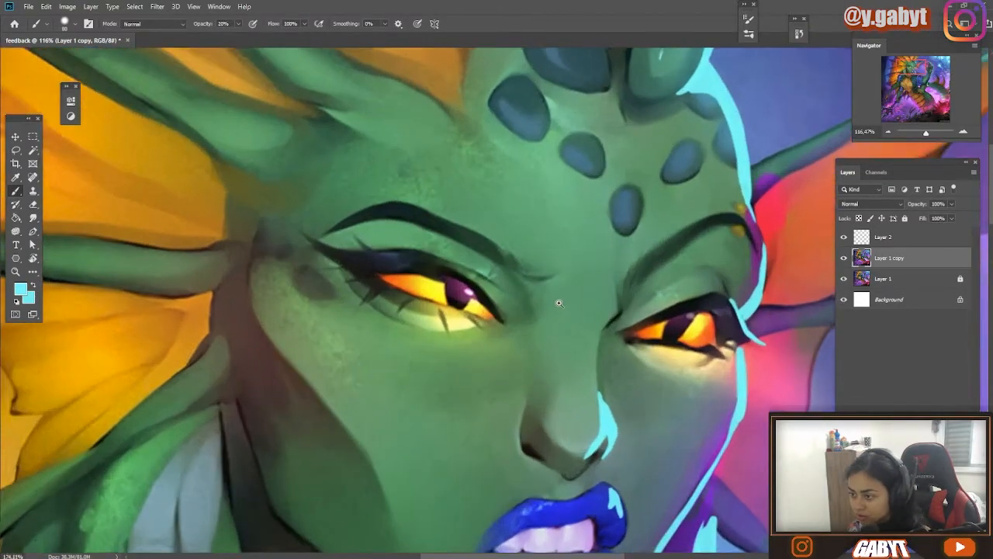
scroll(559, 303, "down", 10)
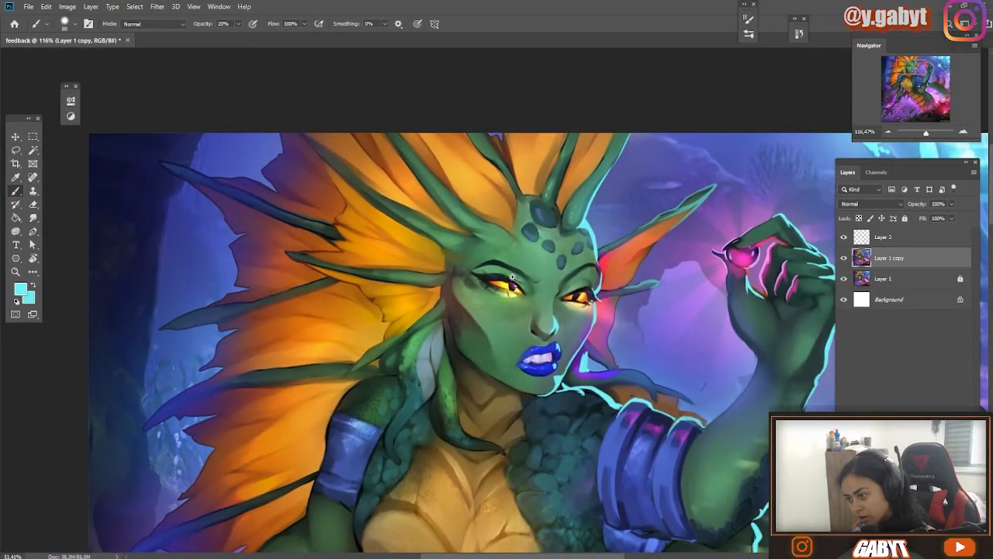
scroll(512, 277, "up", 5)
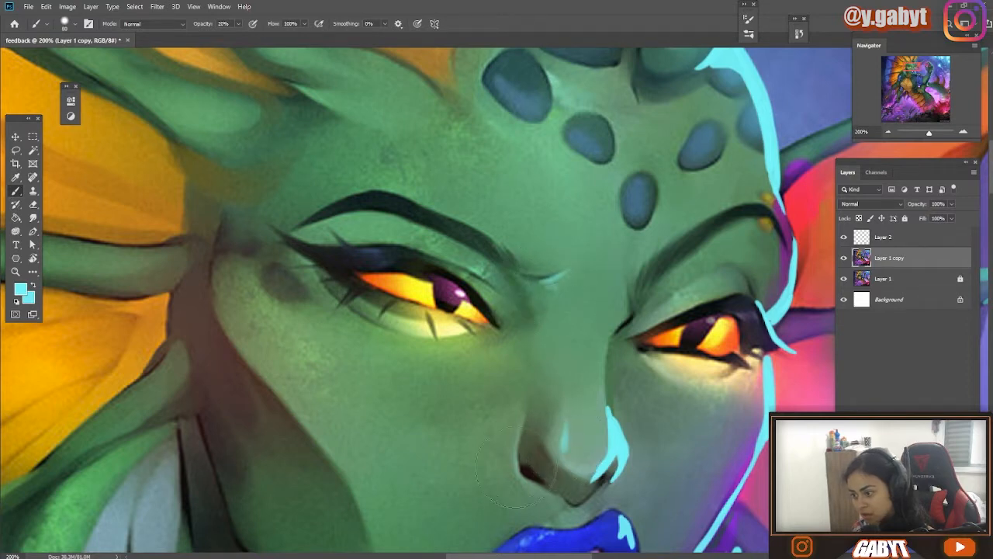
scroll(512, 469, "down", 3)
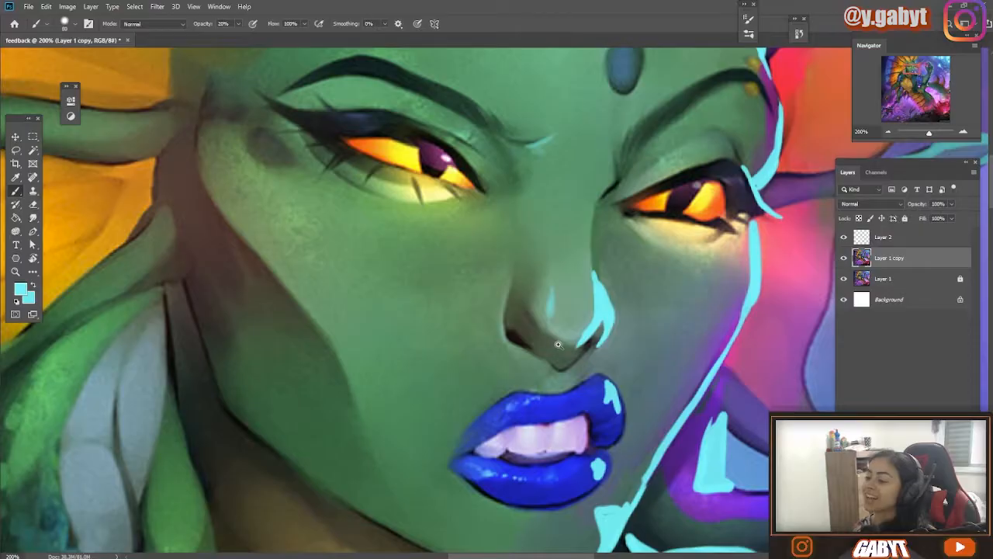
- Reshape and blend the nostrils and the underside of the nose with the Smudge tool at 80% strength
scroll(558, 344, "up", 2)
left_click(32, 218)
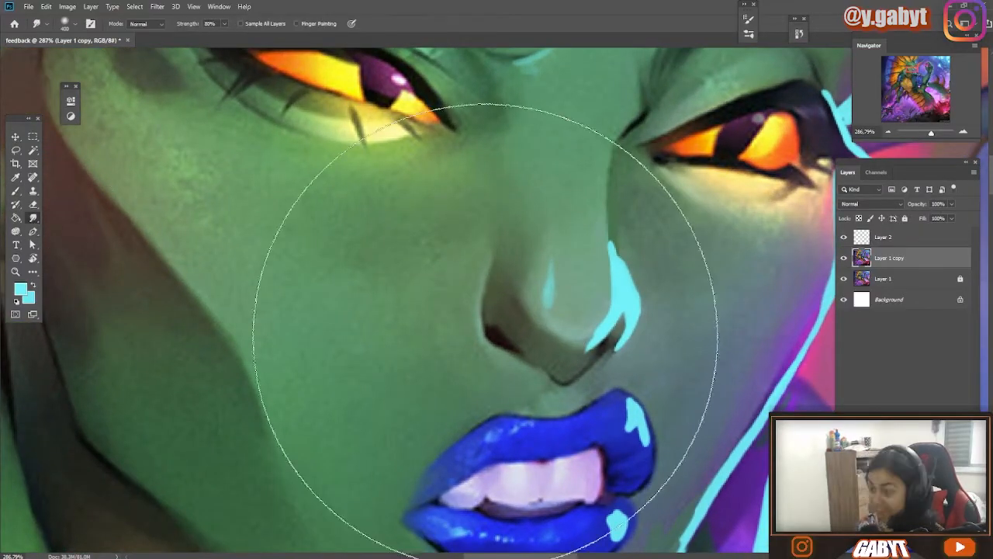
mouse_move(512, 307)
left_mouse_down()
mouse_move(494, 345)
mouse_move(508, 353)
mouse_move(584, 367)
left_mouse_up()
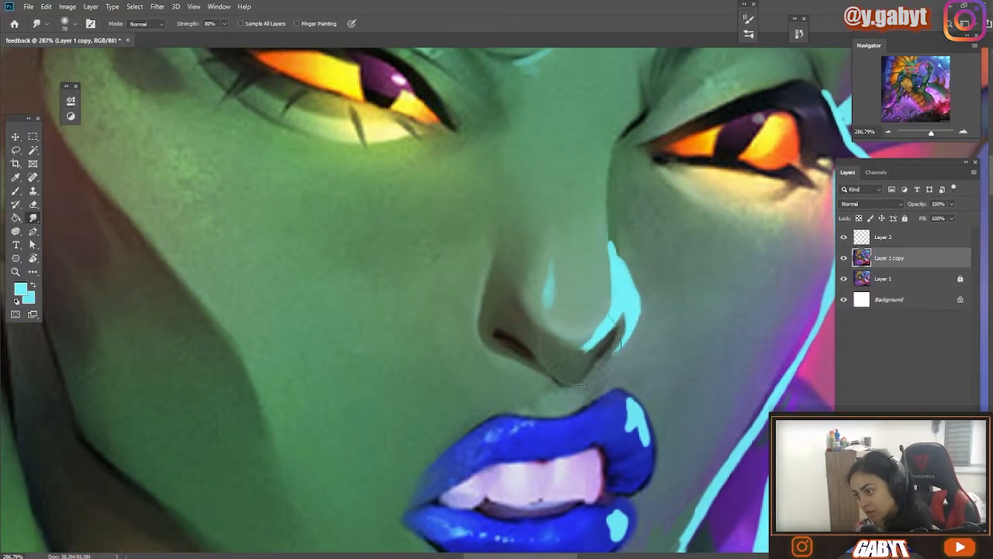
scroll(601, 252, "down", 2)
- Add faint cyan highlight strokes to the cheekbone on the hair side at 20% opacity
key("b")
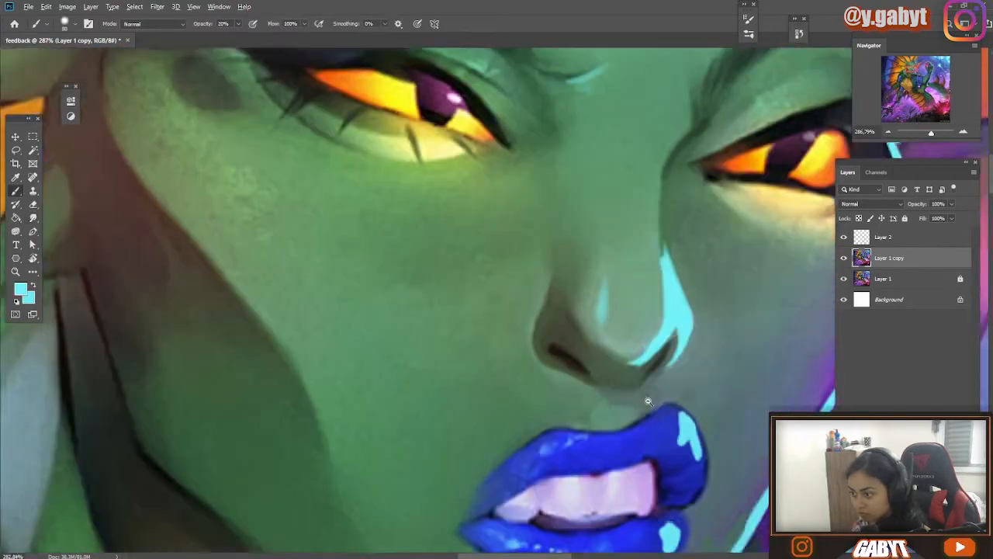
scroll(353, 266, "down", 3)
key("bracketright")
key("bracketright")
key("bracketright")
key("bracketright")
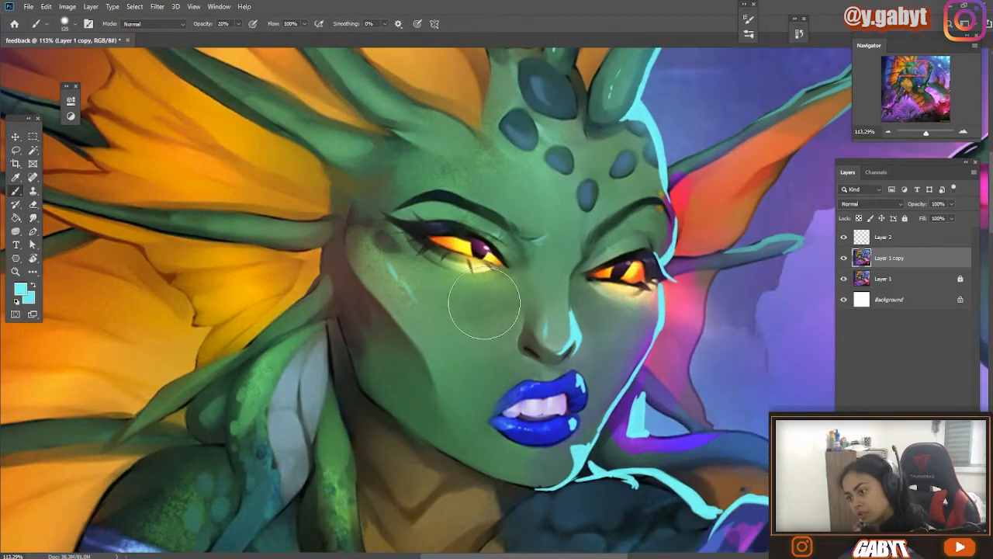
scroll(528, 275, "down", 1)
- Sample the green skin and softly even out the cheek with a very large brush at 20% opacity
left_click(496, 333, "alt")
key("bracketright")
key("bracketright")
key("bracketright")
key("bracketright")
key("bracketright")
key("bracketright")
key("bracketright")
key("bracketright")
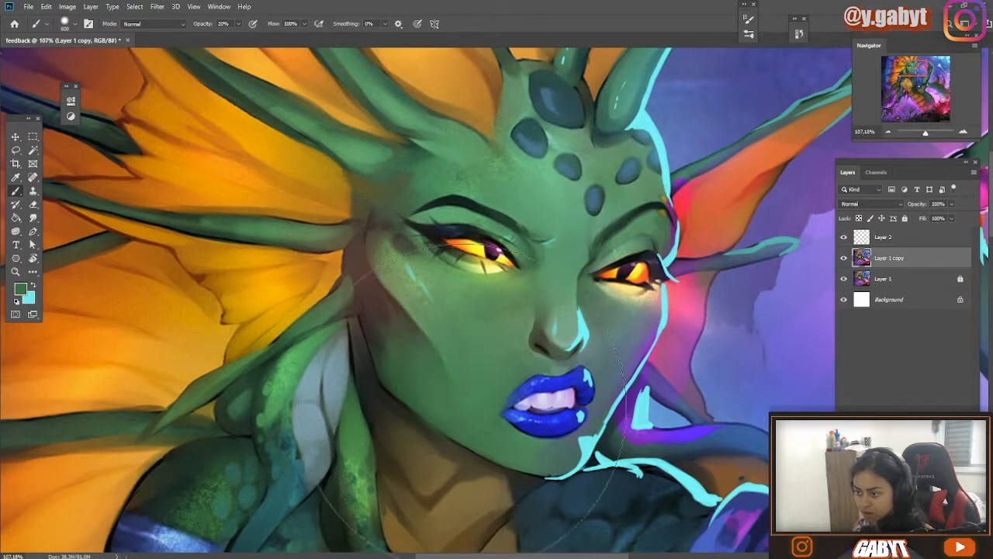
- Sample the shadow color beside the temple and blend the cheekbone's outer edge with a smaller soft brush
scroll(500, 365, "up", 1)
left_click(343, 242, "alt")
key("bracketleft")
key("bracketleft")
key("bracketleft")
key("bracketleft")
key("bracketleft")
key("bracketleft")
key("bracketleft")
key("bracketleft")
key("bracketleft")
left_click_drag(352, 235, 399, 272)
- Sample the cyan rim color and brush soft light over the cheek and around the mouth at 20% opacity
key("bracketright")
key("bracketright")
key("bracketright")
key("bracketright")
key("bracketright")
key("bracketright")
left_click(594, 315, "alt")
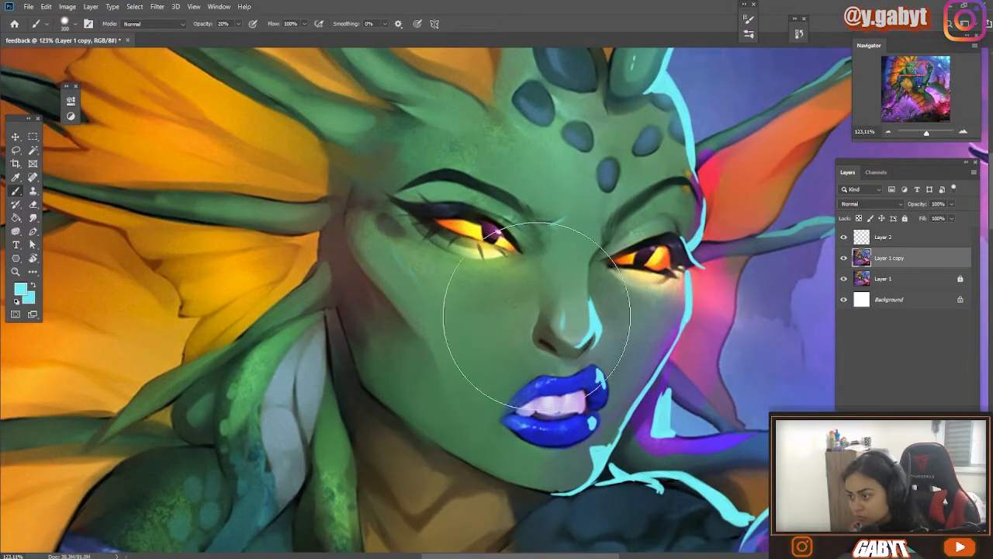
scroll(537, 316, "up", 5)
key("bracketleft")
key("bracketleft")
key("bracketleft")
key("bracketleft")
key("bracketleft")
key("bracketleft")
key("bracketleft")
key("bracketleft")
key("bracketleft")
key("bracketleft")
key("bracketleft")
key("bracketleft")
key("bracketleft")
mouse_move(609, 376)
left_mouse_down()
mouse_move(564, 389)
mouse_move(637, 396)
left_mouse_up()
- Paint a light green highlight on the chin and clean up the skin edges around the lips at 100% opacity
left_click(574, 387, "alt")
key("0")
left_click_drag(620, 311, 593, 394)
left_click_drag(512, 347, 564, 306)
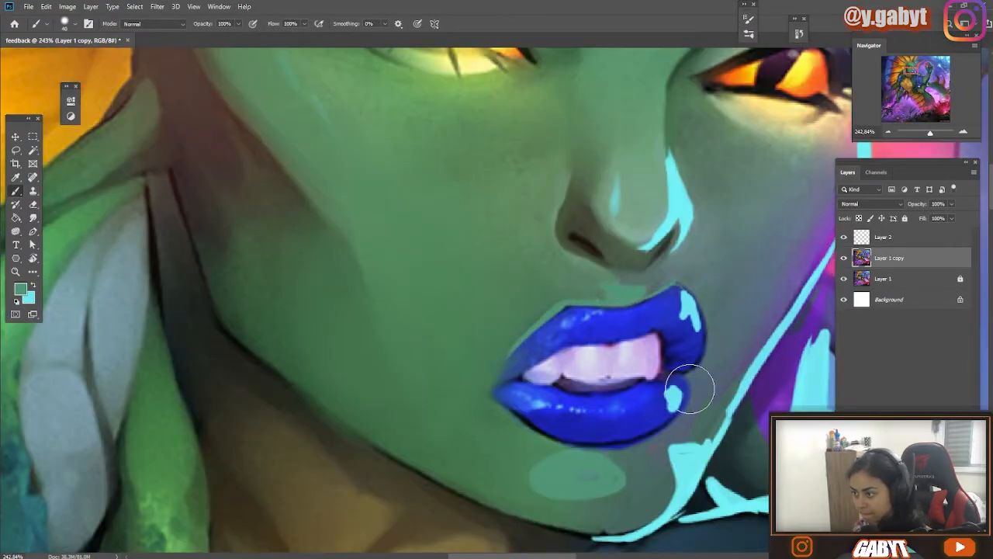
left_click_drag(689, 389, 674, 428)
left_click_drag(488, 403, 508, 420)
- Deepen the shadow along the jaw and refine the dark accents around the face with sampled dark colors
left_click(506, 386, "alt")
scroll(485, 405, "down", 5)
key("0")
scroll(535, 277, "up", 4)
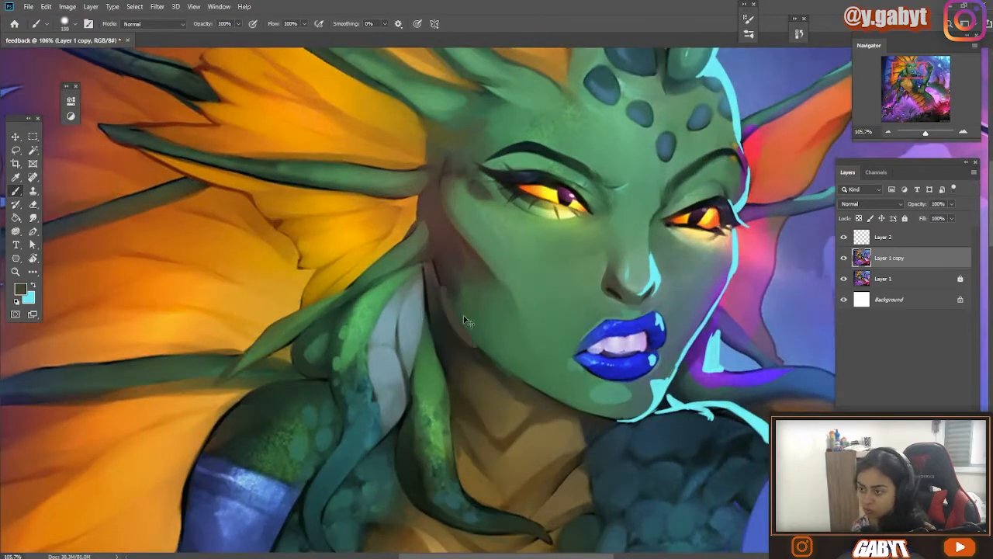
key("bracketleft")
key("bracketleft")
key("bracketleft")
key("bracketleft")
left_click(619, 270, "alt")
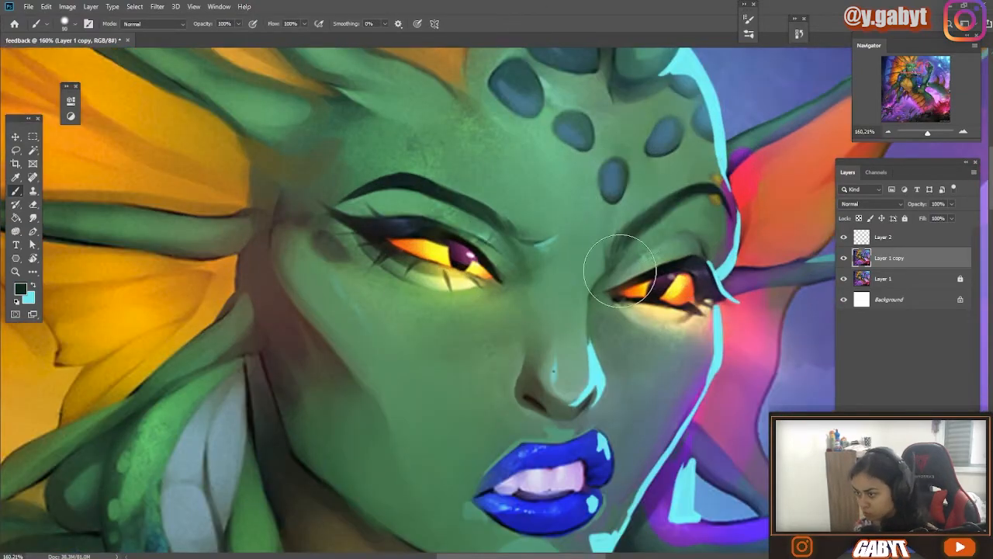
scroll(650, 419, "down", 5)
scroll(651, 419, "up", 6)
- Lasso the eye on the rim-lit side, duplicate it onto a new layer and transform it to adjust its placement
key("l")
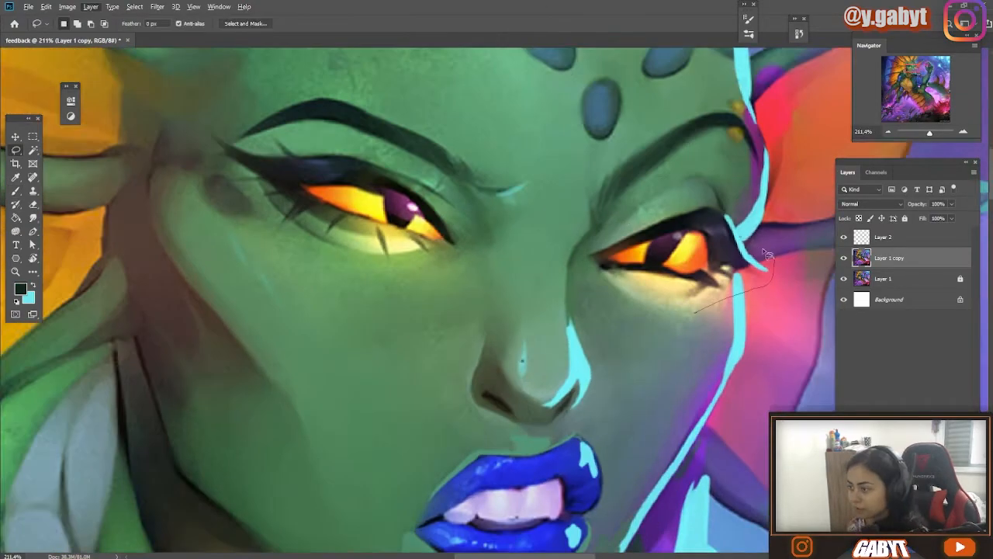
left_click_drag(590, 308, 594, 304)
key("ctrl+j")
key("ctrl+t")
left_click_drag(568, 243, 557, 241)
left_click_drag(666, 322, 666, 313)
key("Return")
scroll(666, 312, "down", 5)
scroll(656, 271, "up", 5)
- Blend the duplicated eye's edges with the Eraser and compare the face with its layer hidden and shown
key("e")
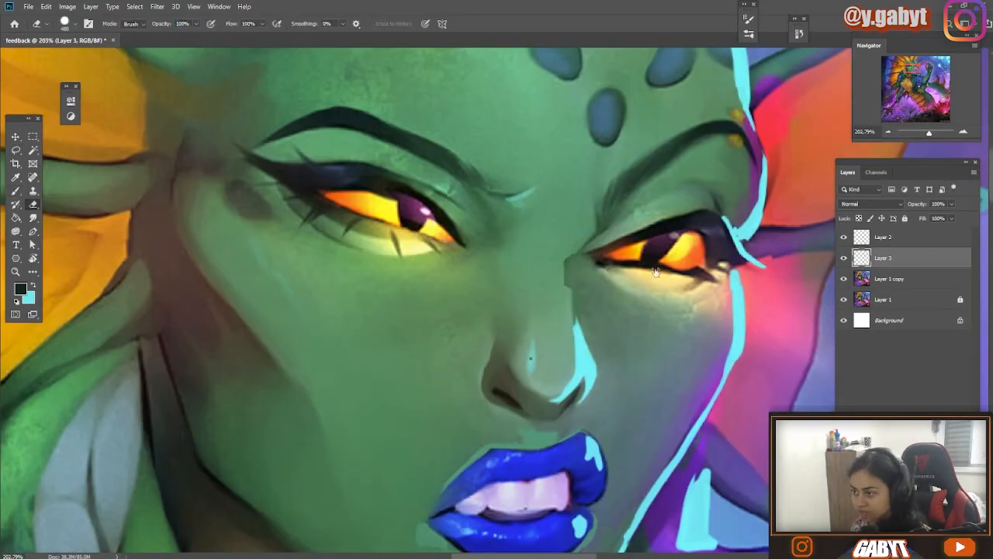
scroll(729, 318, "down", 6)
scroll(699, 334, "up", 3)
left_click(844, 258)
left_click(843, 257)
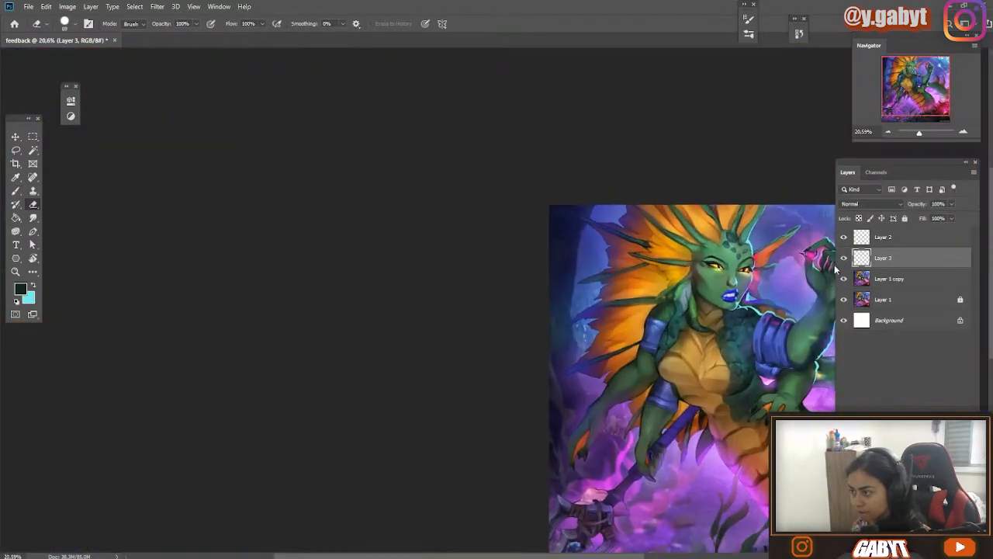
- Merge Layer 3 into Layer 1 copy and touch up the skin around the rim-side eye with a sampled tone
key("ctrl+e")
scroll(745, 279, "up", 6)
key("b")
left_click(622, 316, "alt")
left_click_drag(622, 317, 578, 279)
key("bracketleft")
key("bracketleft")
key("bracketleft")
key("bracketleft")
key("bracketleft")
mouse_move(636, 220)
left_mouse_down()
mouse_move(686, 205)
mouse_move(644, 214)
left_mouse_up()
- Smooth the skin transitions on the face with sampled greens, using a smaller and then a much larger brush
left_click(721, 225, "alt")
left_click_drag(606, 252, 629, 201)
key("bracketright")
key("bracketright")
key("bracketright")
key("bracketright")
key("bracketright")
key("bracketright")
key("bracketright")
key("bracketright")
key("bracketright")
key("bracketright")
key("bracketright")
key("bracketright")
key("bracketright")
mouse_move(496, 187)
left_mouse_down()
mouse_move(501, 276)
mouse_move(483, 242)
mouse_move(417, 256)
left_mouse_up()
scroll(607, 302, "down", 1)
left_click(552, 336, "alt")
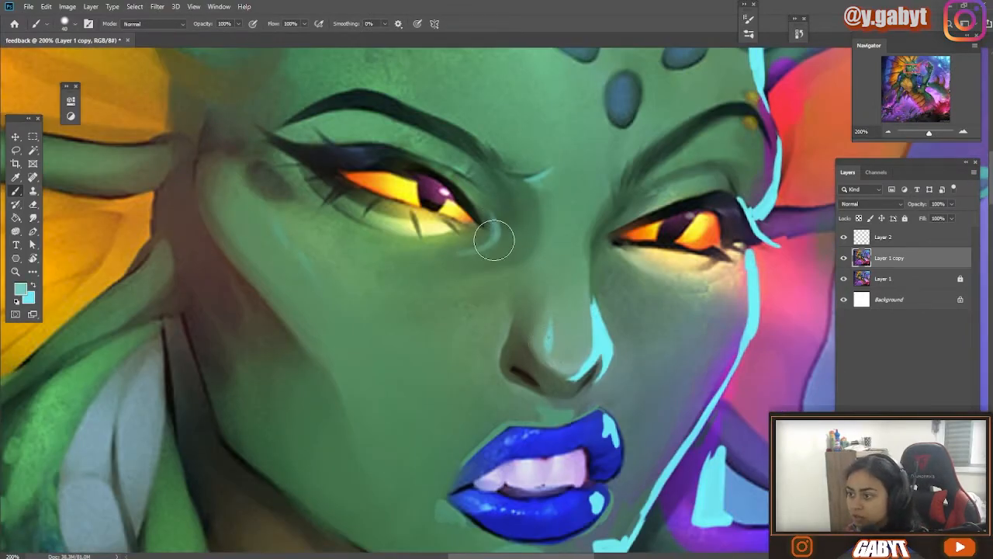
- Blend the skin at the inner corner of the shadow-side eye and darken its lashes with sampled colors
left_click(458, 250, "alt")
key("bracketright")
key("bracketright")
key("bracketright")
key("bracketright")
left_click_drag(495, 243, 490, 219)
left_click(336, 182, "alt")
left_click_drag(347, 199, 432, 218)
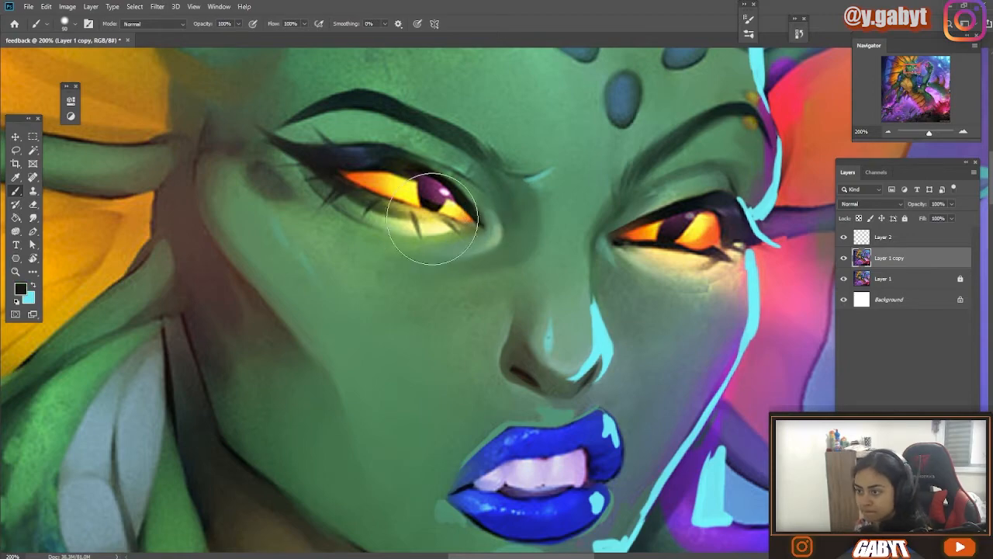
- Refine the rim-side eye with a small brush and even out the surrounding skin with sampled tones
left_click(690, 217, "alt")
key("bracketleft")
key("bracketleft")
key("bracketleft")
key("bracketleft")
key("bracketleft")
key("bracketleft")
mouse_move(688, 215)
left_mouse_down()
mouse_move(680, 219)
mouse_move(674, 179)
left_mouse_up()
left_click_drag(346, 141, 376, 289)
left_click_drag(369, 211, 368, 200)
left_click_drag(579, 438, 519, 280)
left_click(519, 279, "alt")
scroll(543, 282, "down", 2)
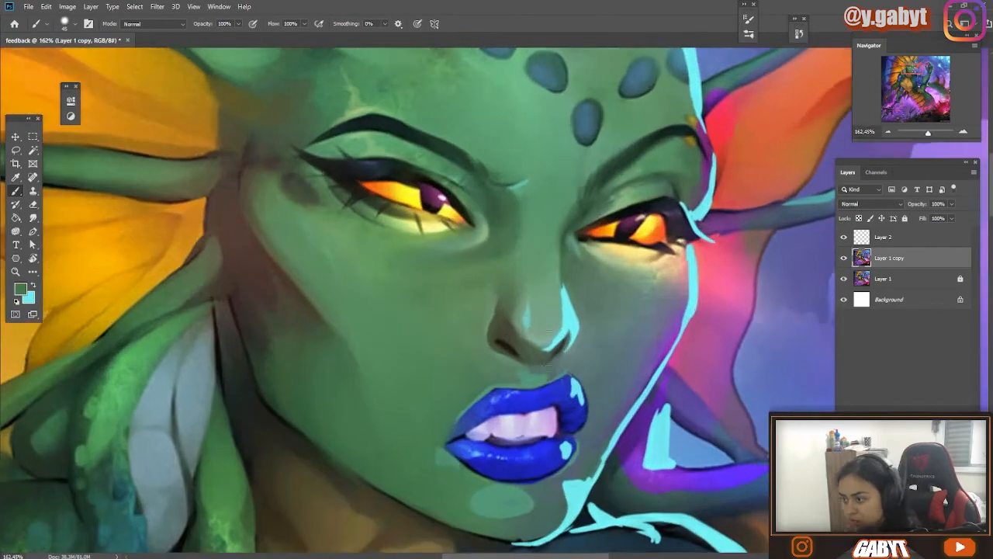
- Soften the green shading across the cheek and nose bridge with sampled skin tones
scroll(568, 330, "down", 5)
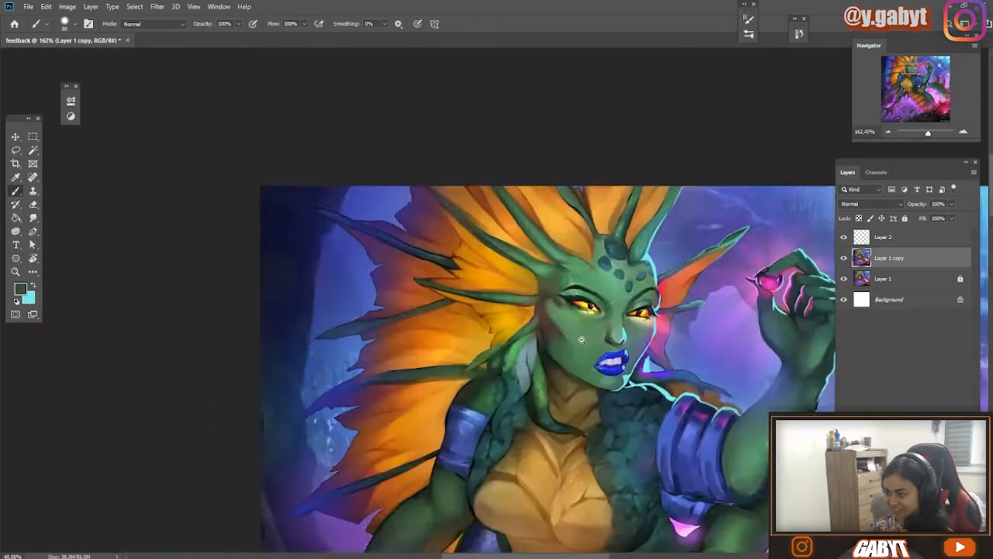
scroll(569, 330, "up", 4)
left_click(601, 347, "alt")
left_click(636, 396, "alt")
mouse_move(681, 348)
left_mouse_down()
mouse_move(632, 356)
mouse_move(645, 389)
mouse_move(595, 365)
mouse_move(668, 349)
left_mouse_up()
left_click(261, 260, "alt")
scroll(527, 349, "down", 4)
scroll(519, 380, "up", 4)
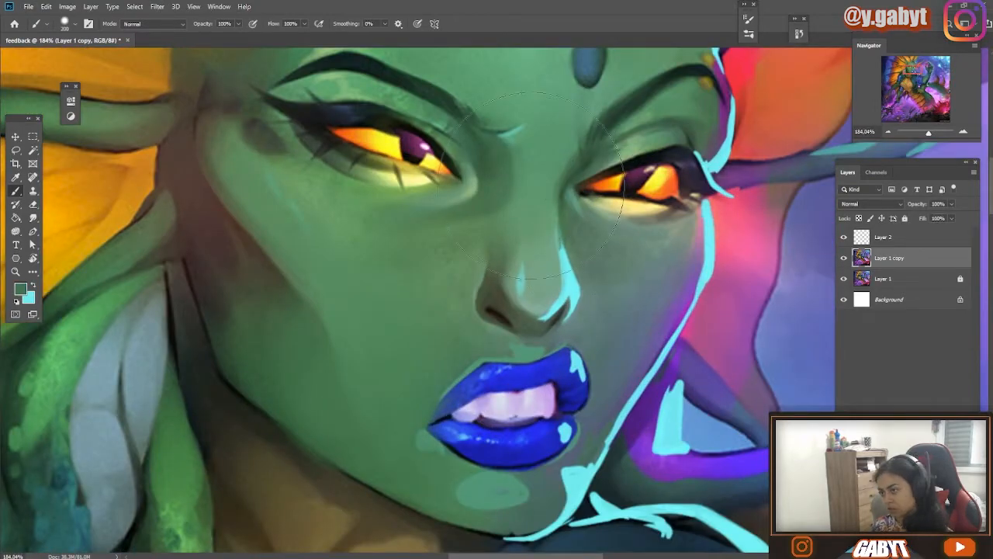
- Paint a soft blue glow around the head's cyan rim light in Screen mode and compare with Layer 1 copy hidden
scroll(501, 301, "down", 3)
left_click(470, 317, "alt")
key("alt+shift+d")
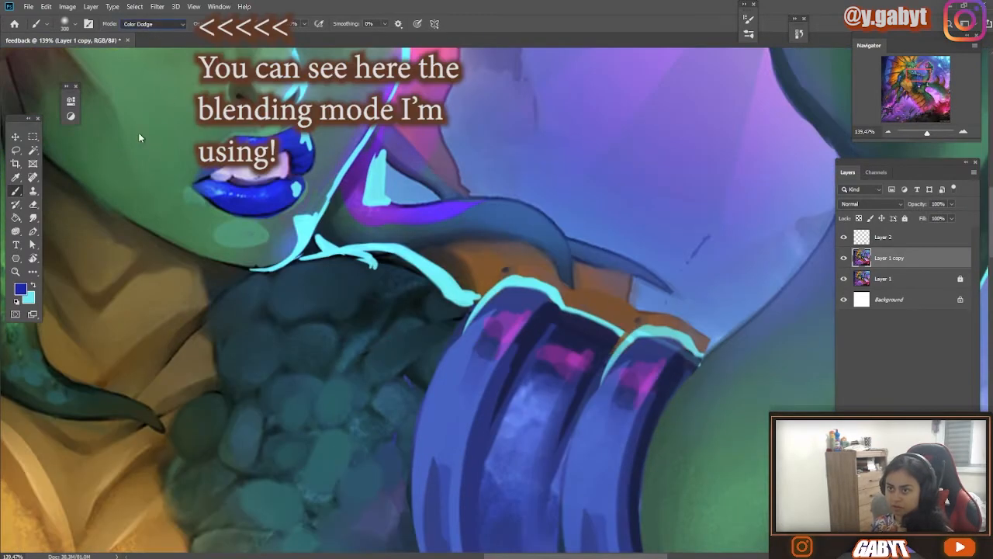
key("alt+shift+s")
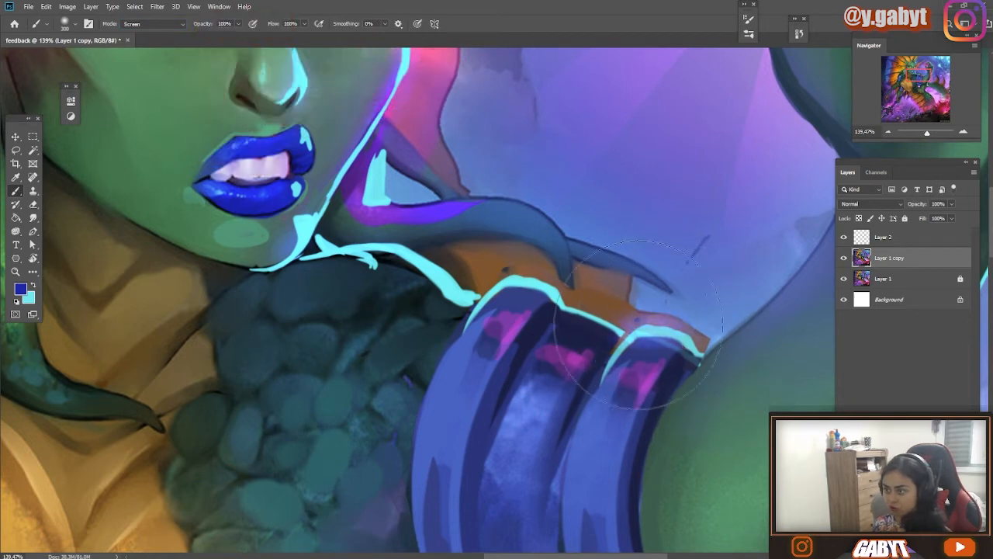
mouse_move(328, 217)
left_mouse_down()
mouse_move(251, 443)
mouse_move(315, 408)
left_mouse_up()
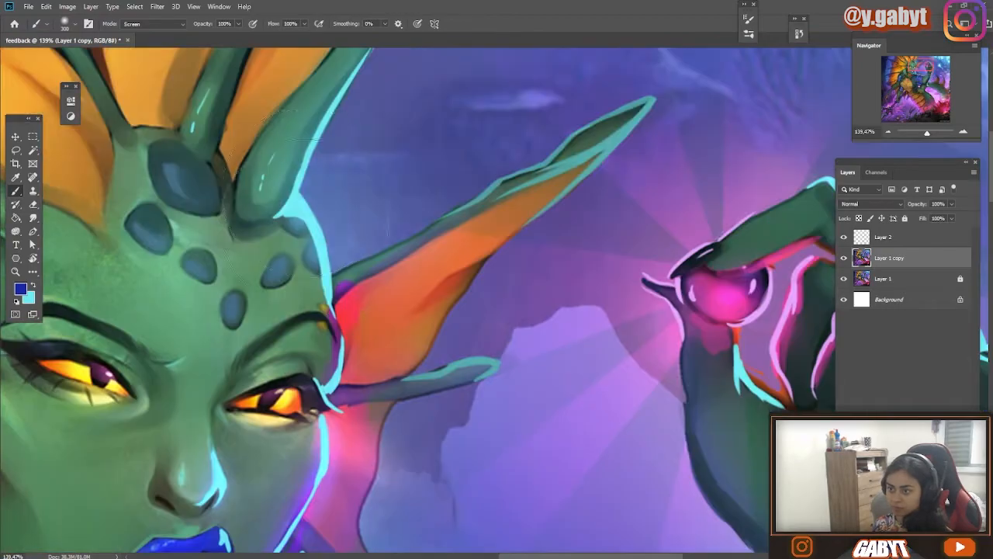
left_click_drag(328, 159, 255, 389)
key("bracketright")
key("bracketright")
key("bracketright")
key("bracketright")
left_click_drag(472, 135, 326, 147)
left_click(842, 258)
left_click(841, 257)
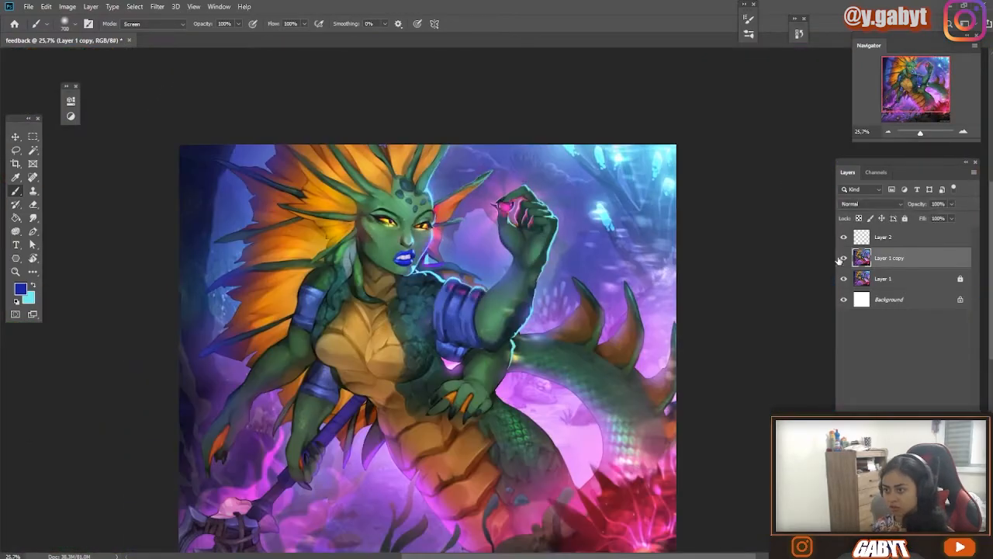
- Reshape the shadow under the cheekbone and blend the temple beside the fin with sampled colors in Normal mode
left_click_drag(364, 222, 512, 223)
left_click_drag(580, 97, 491, 98)
left_click_drag(597, 117, 675, 118)
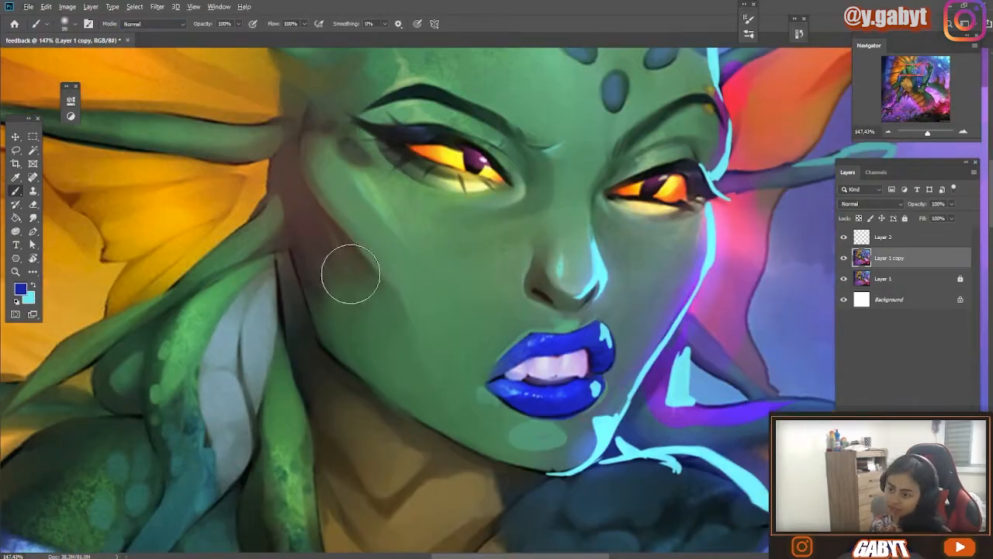
left_click_drag(350, 273, 303, 272)
left_click(410, 220, "alt")
left_click_drag(410, 219, 443, 224)
left_click_drag(381, 292, 466, 208)
left_click(457, 217, "alt")
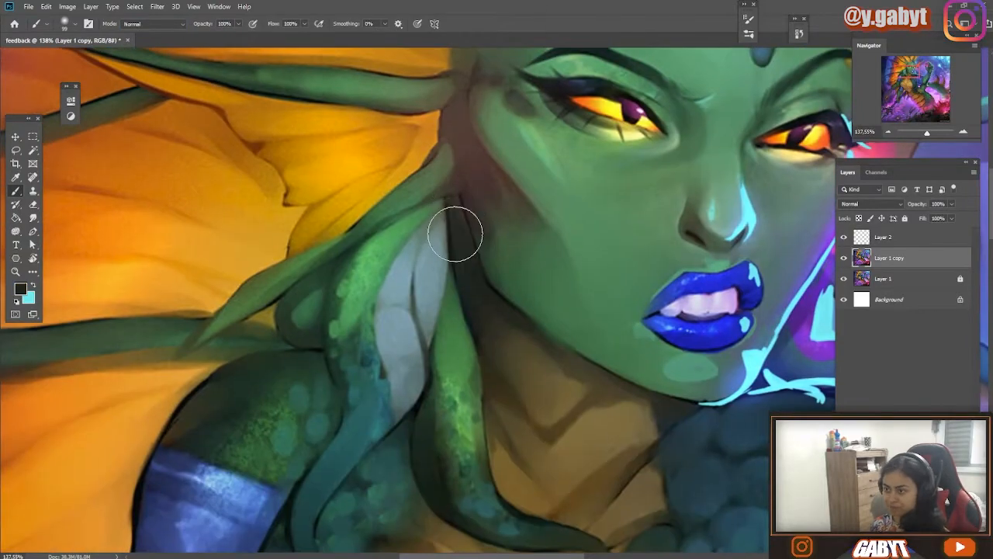
left_click_drag(412, 145, 404, 265)
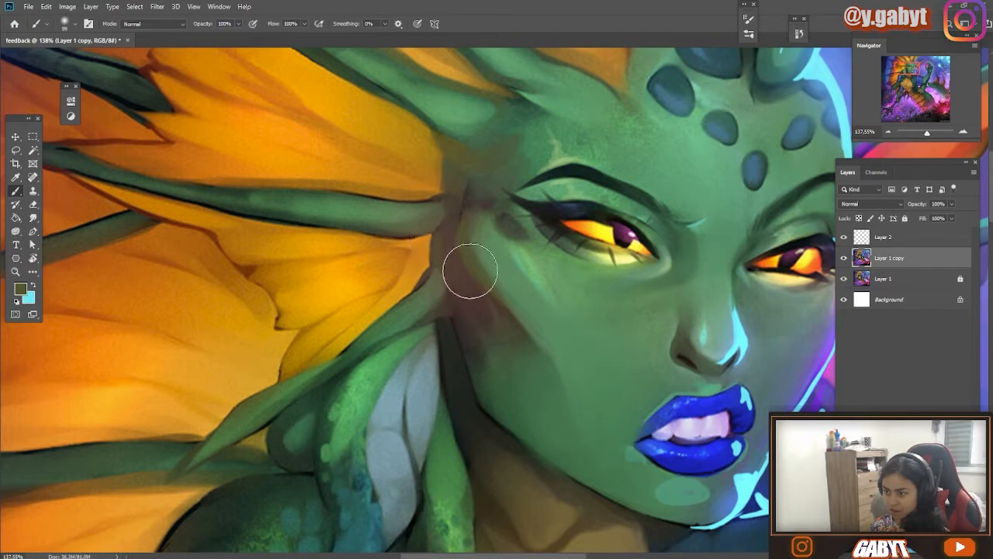
left_click_drag(457, 189, 515, 140)
left_click_drag(574, 322, 560, 324)
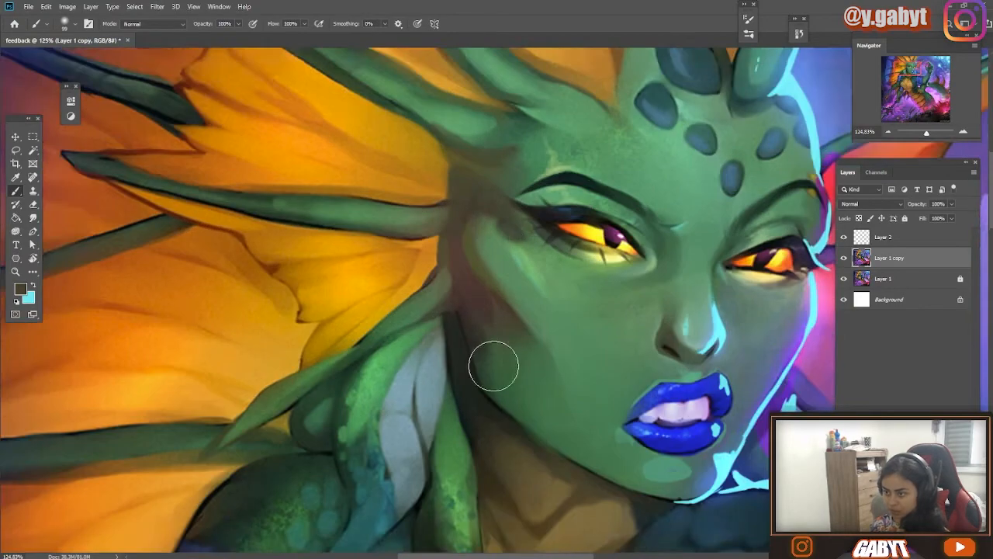
- Paint a thin orange bounce light along the shadow-side jaw and the edge of the cheekbone
left_click_drag(492, 365, 536, 423)
mouse_move(612, 412)
left_mouse_down()
mouse_move(564, 419)
mouse_move(652, 411)
left_mouse_up()
left_click_drag(420, 332, 503, 450)
left_click_drag(579, 480, 571, 479)
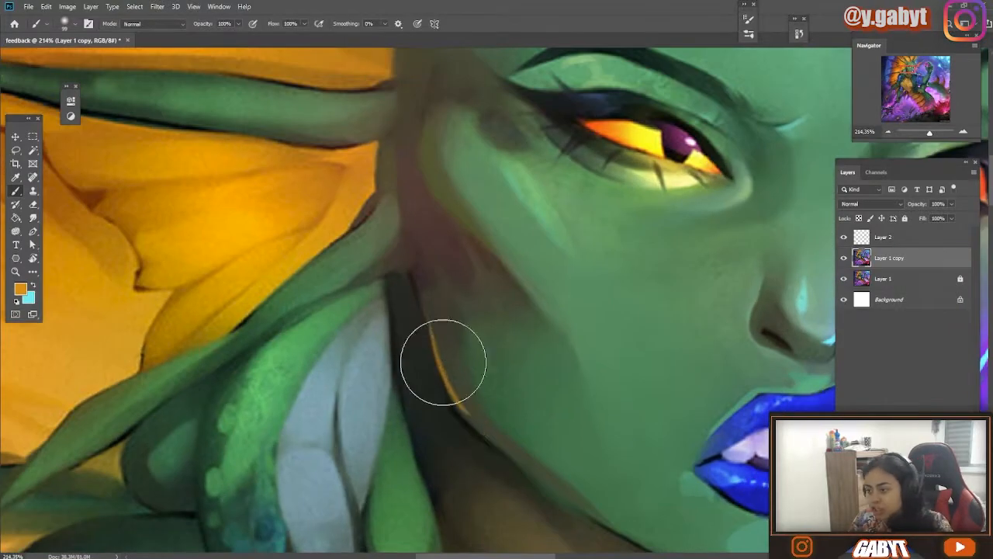
left_click_drag(439, 357, 543, 481)
left_click(536, 474, "alt")
mouse_move(427, 180)
left_mouse_down()
mouse_move(459, 254)
mouse_move(474, 256)
left_mouse_up()
mouse_move(559, 445)
left_mouse_down()
mouse_move(457, 401)
mouse_move(621, 450)
left_mouse_up()
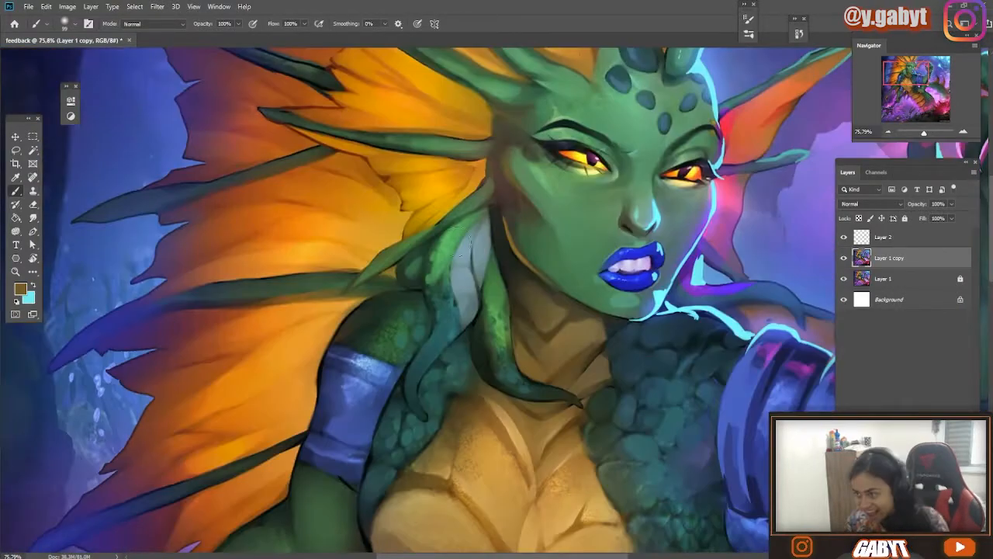
- Paint a soft cyan glow beside the nose, lips and chin with a large brush at 30% opacity
left_click_drag(698, 233, 745, 233)
left_click(601, 400, "alt")
left_click_drag(598, 377, 609, 386)
left_click_drag(581, 335, 464, 416)
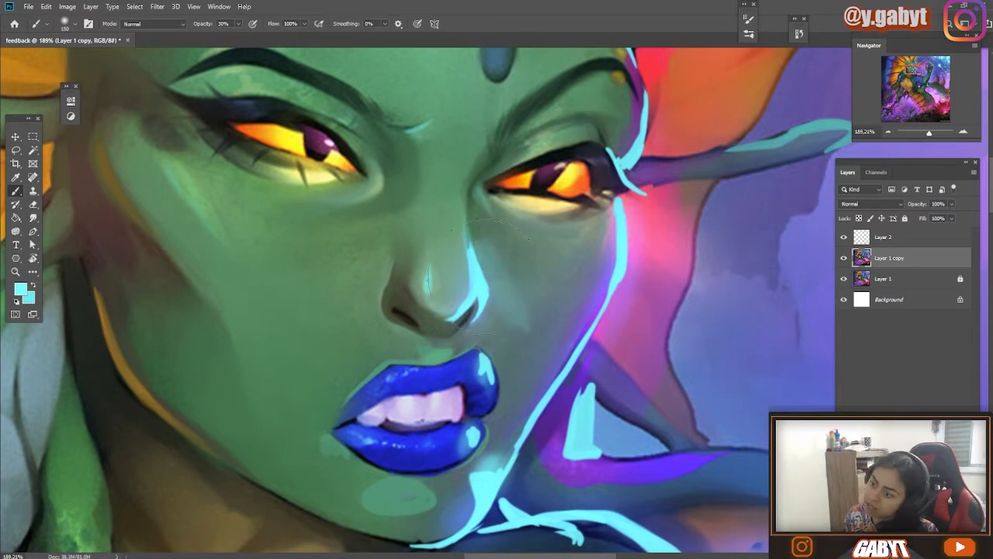
key("bracketright")
key("bracketright")
key("bracketright")
key("bracketright")
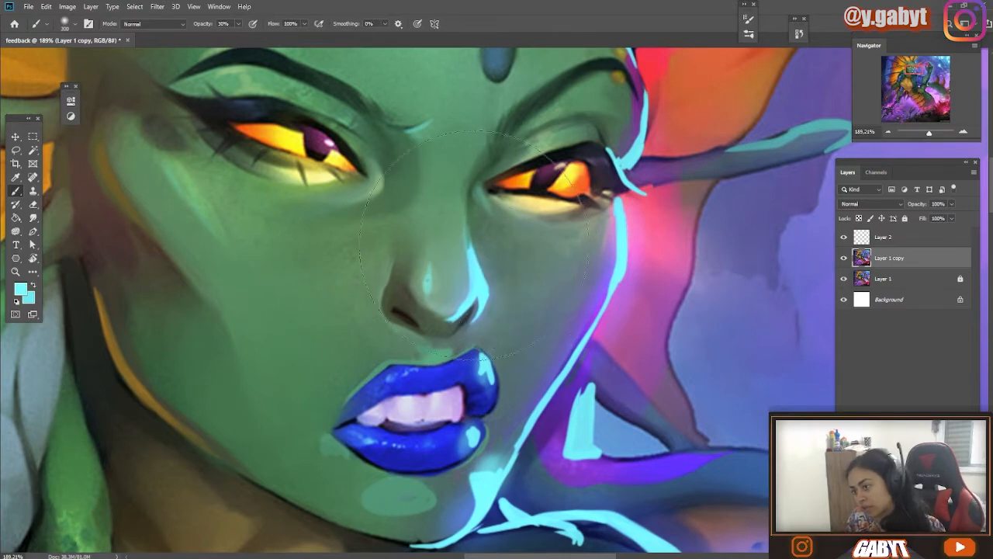
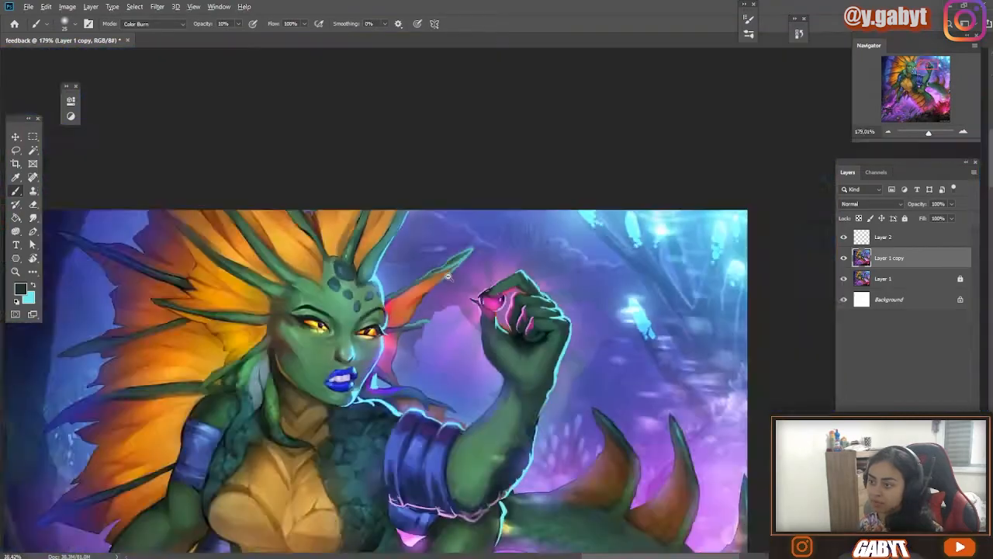
- Clean up the raised index finger's outline with sampled background purple and add pink light along its inner edge
left_click_drag(232, 306, 637, 205)
left_click_drag(695, 251, 194, 326)
mouse_move(791, 209)
left_mouse_down()
mouse_move(459, 294)
mouse_move(507, 326)
mouse_move(530, 296)
left_mouse_up()
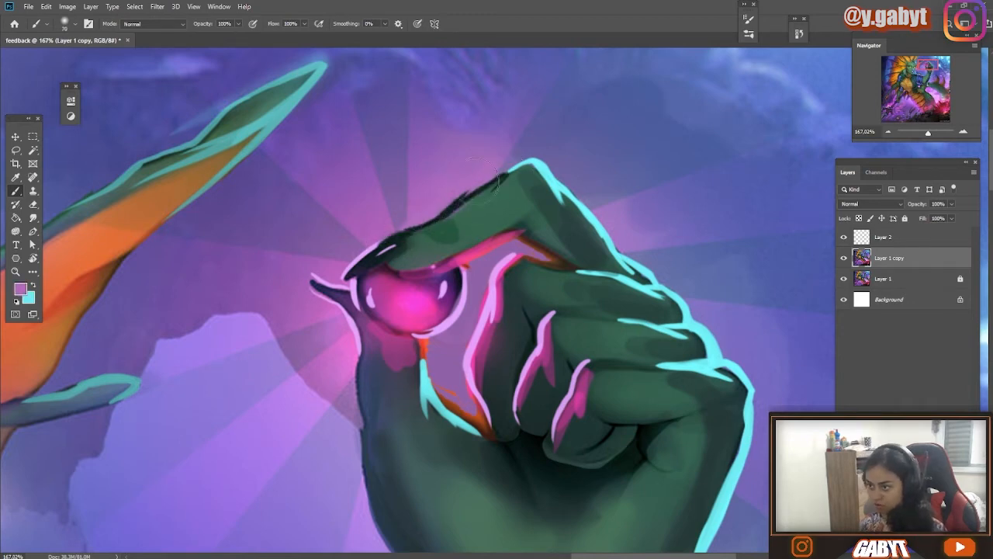
left_click_drag(458, 228, 572, 265)
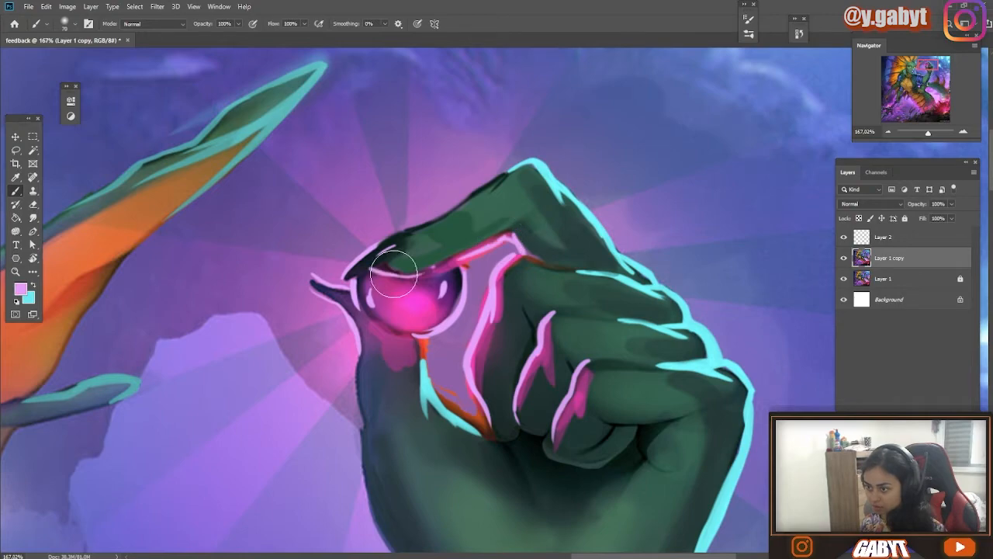
scroll(482, 277, "down", 6)
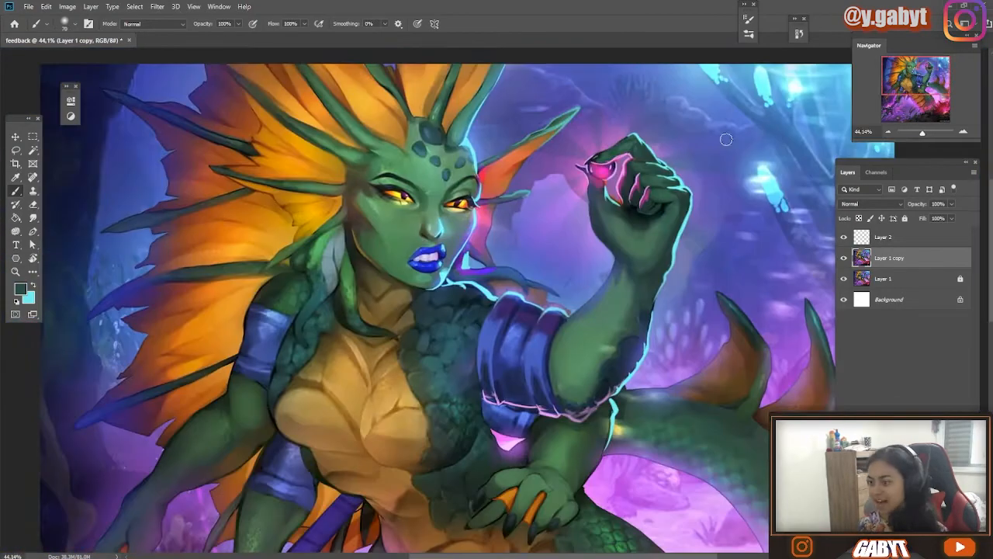
- Save the document and compare the whole painting with Layer 1 copy hidden and shown
key("ctrl+s")
left_click(844, 259)
left_click(843, 258)
scroll(745, 315, "down", 5)
left_click(844, 259)
left_click(843, 259)
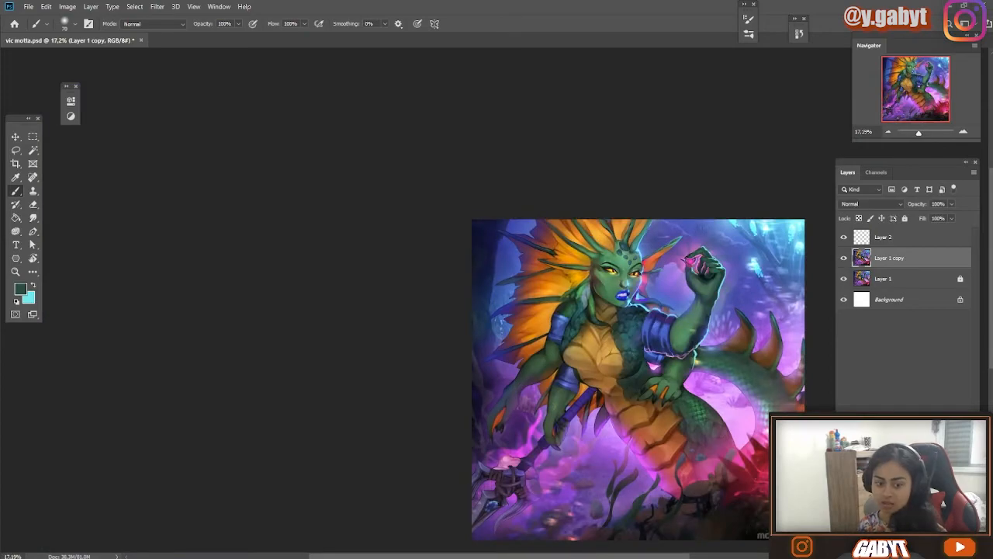
- Examine the creature's upper body and raised hand with Layer 1 copy hidden and shown
scroll(464, 215, "up", 6)
left_click_drag(596, 311, 485, 273)
scroll(495, 226, "down", 2)
left_click(645, 264, "alt")
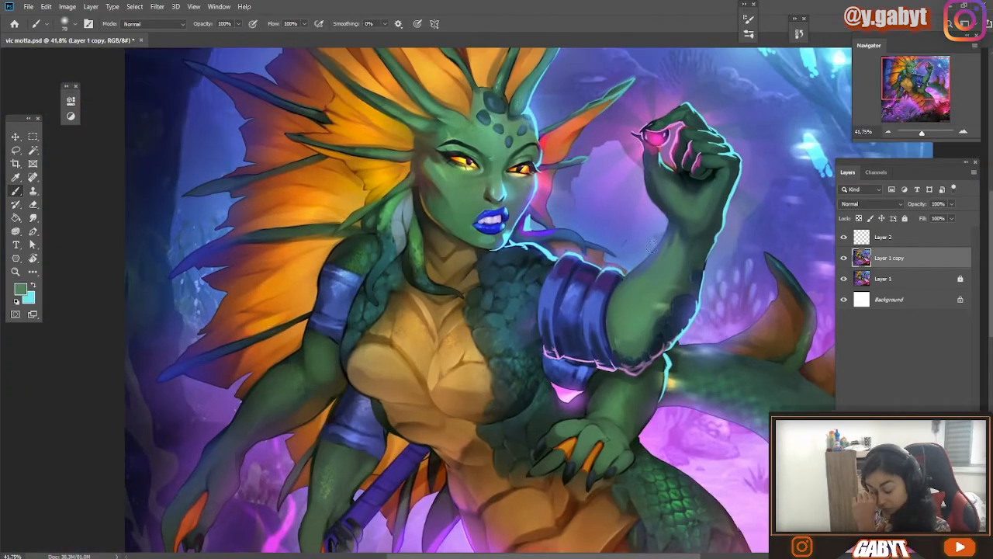
left_click(843, 260)
left_click_drag(602, 521, 550, 350)
left_click_drag(514, 151, 540, 359)
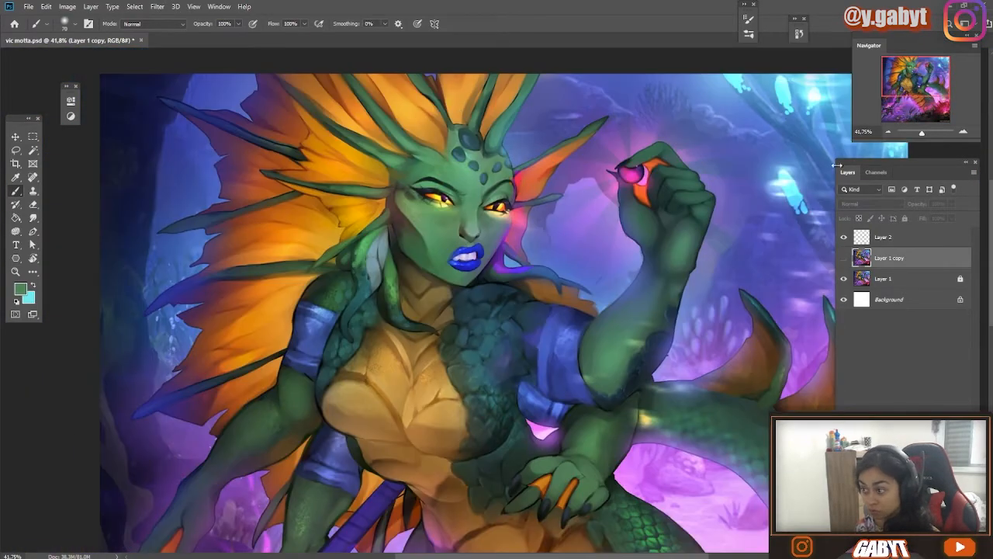
left_click(843, 258)
- Set the brush to Color Dodge and paint light green highlights above the eyebrow and at the horn base
scroll(496, 225, "up", 3)
left_click(154, 24)
scroll(561, 267, "up", 6)
left_click_drag(595, 331, 539, 269)
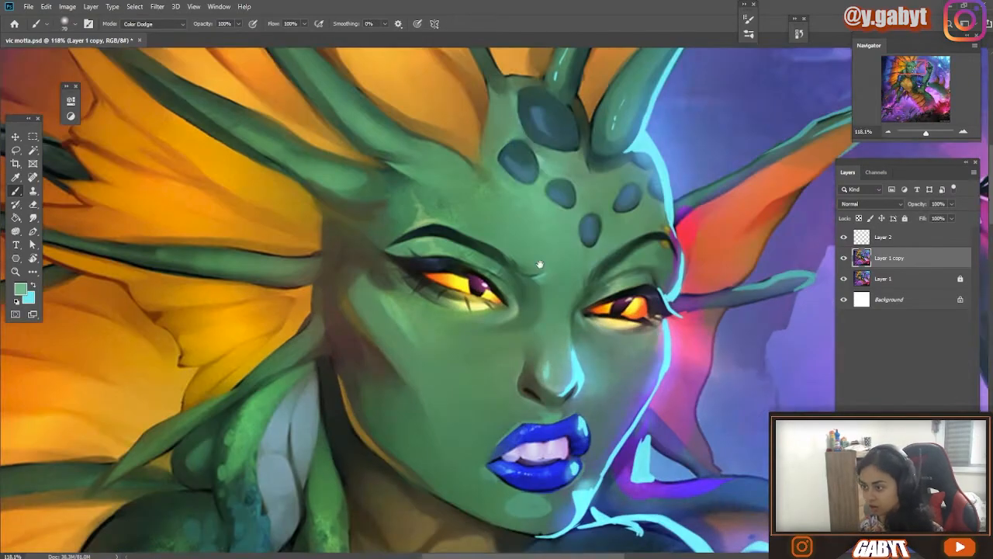
scroll(432, 220, "up", 5)
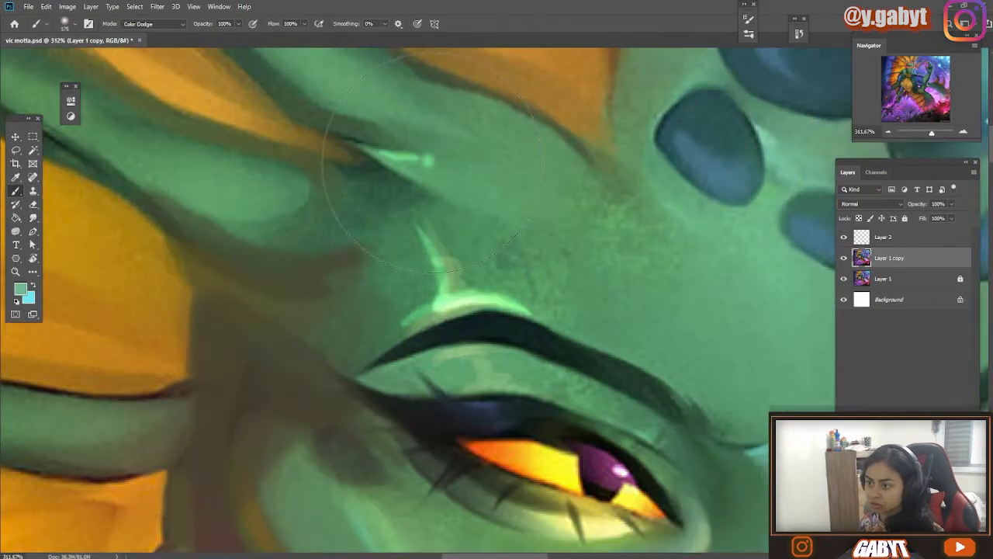
left_click_drag(434, 150, 514, 306)
left_click(529, 273)
scroll(526, 277, "down", 2)
left_click(441, 259)
left_click_drag(355, 172, 419, 239)
scroll(339, 288, "down", 3)
- Add small dotted Color Dodge highlights along the shadow-side cheekbone
scroll(638, 288, "up", 6)
left_click_drag(729, 348, 705, 357)
left_click_drag(370, 310, 313, 268)
left_click_drag(317, 270, 371, 356)
scroll(435, 427, "down", 6)
scroll(554, 417, "up", 5)
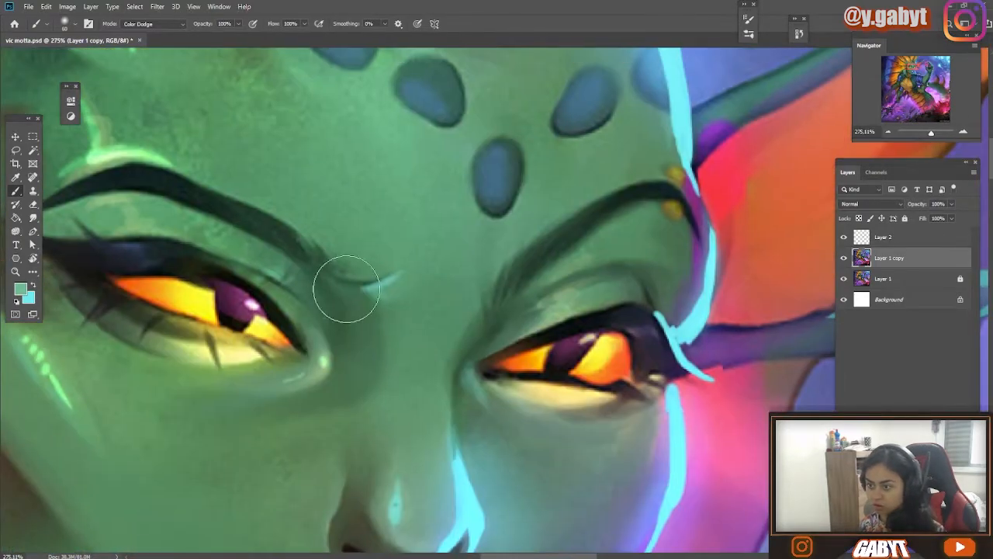
- Brighten the inner brow crease, the eye corner, the nose tip and the skin above the upper lip with Color Dodge
left_click_drag(380, 299, 390, 308)
left_click_drag(415, 243, 408, 318)
scroll(408, 319, "down", 2)
left_click_drag(326, 535, 417, 295)
left_click_drag(397, 417, 403, 329)
left_click_drag(463, 399, 481, 389)
left_click_drag(474, 155, 440, 376)
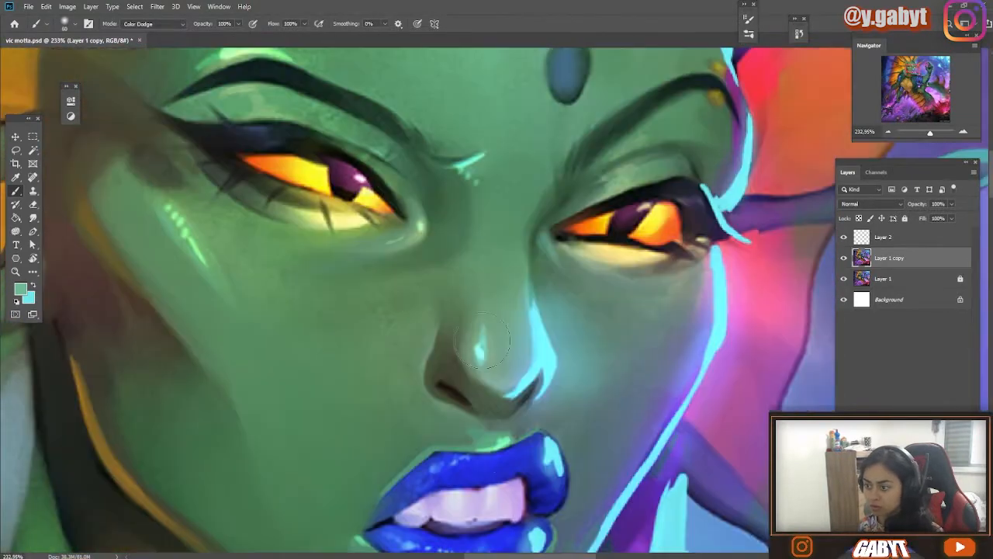
- Paint Color Dodge highlights on the horns and forehead scales, lowering the brush opacity to 40% for the surrounding skin
left_click_drag(446, 247, 453, 383)
left_click_drag(623, 325, 645, 318)
left_click_drag(419, 339, 428, 480)
key("4")
left_click_drag(481, 208, 487, 260)
left_click_drag(423, 208, 448, 196)
left_click_drag(469, 98, 483, 137)
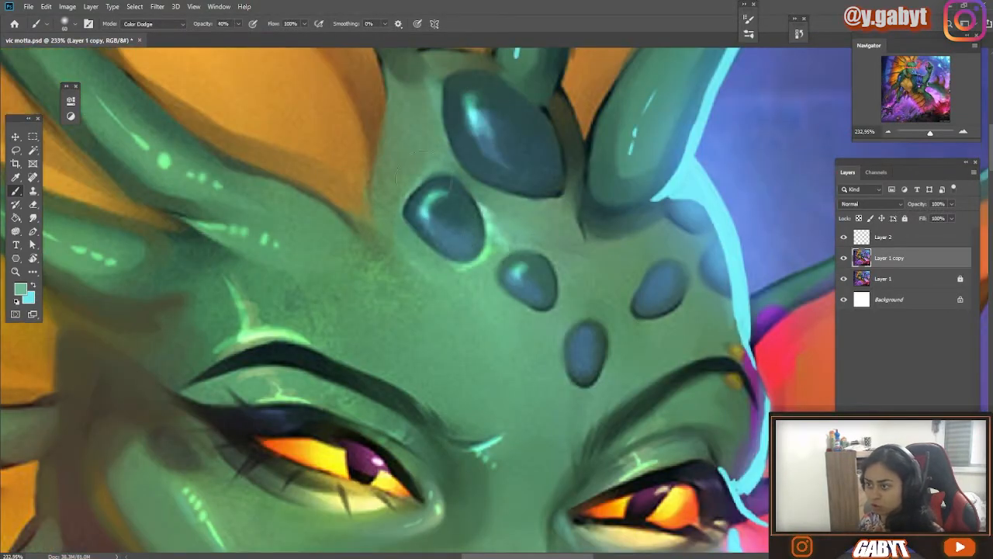
left_click_drag(397, 115, 403, 177)
left_click_drag(560, 290, 572, 319)
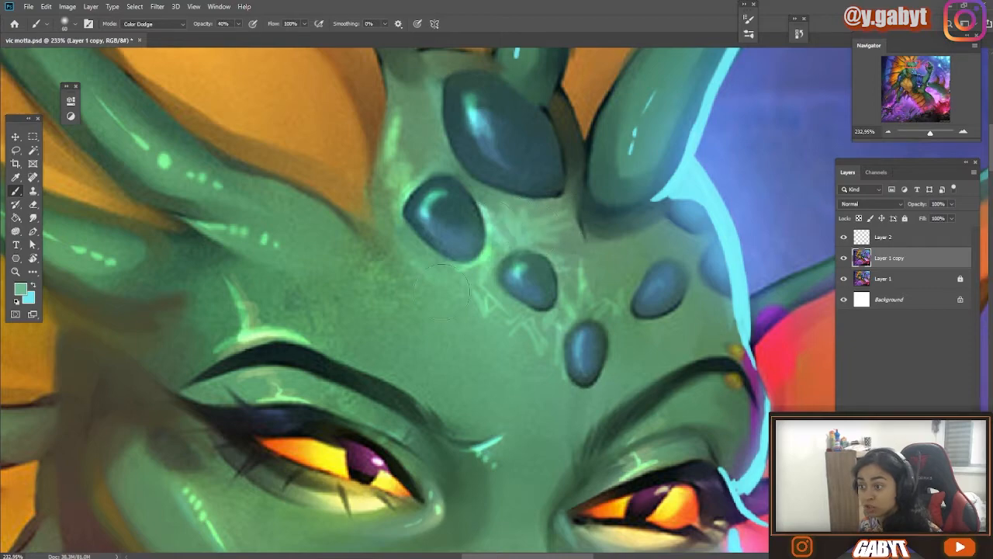
- Finish the soft Color Dodge highlights on the forehead skin around the scales, enlarging the brush for the broader glow
left_click_drag(465, 284, 450, 310)
left_click_drag(450, 351, 480, 282)
mouse_move(432, 322)
left_mouse_down()
mouse_move(355, 311)
mouse_move(411, 299)
left_mouse_up()
key("]")
key("]")
key("]")
key("]")
key("]")
key("]")
key("]")
key("]")
key("]")
key("]")
key("]")
key("]")
key("]")
key("]")
key("]")
key("]")
key("]")
key("]")
key("1")
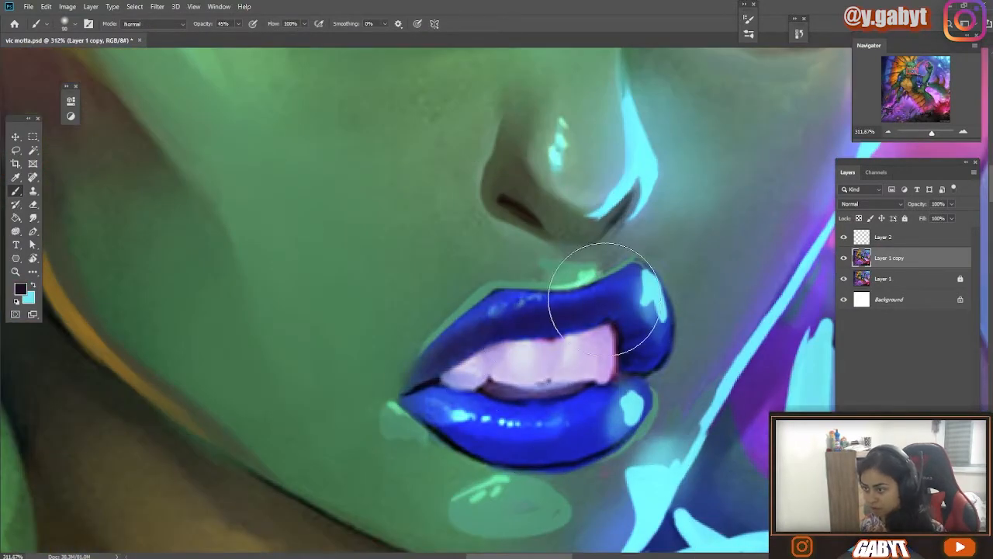
- Refine the shading of the mouth and lips in Normal mode with a dark tone and colours sampled from the lips and teeth
left_click_drag(627, 376, 640, 415)
left_click(515, 419, "alt")
mouse_move(557, 406)
left_mouse_down()
mouse_move(518, 450)
mouse_move(525, 259)
left_mouse_up()
key("]")
key("]")
key("]")
key("]")
key("]")
key("]")
left_click(557, 331, "alt")
left_click_drag(444, 291, 472, 363)
mouse_move(613, 358)
left_mouse_down()
mouse_move(509, 369)
mouse_move(516, 406)
mouse_move(493, 401)
mouse_move(489, 335)
left_mouse_up()
key("[")
key("[")
key("[")
left_click_drag(566, 350, 458, 283)
- Paint a light pink rim along the underside of the chest beside the armbanded arm at 100% opacity
left_click_drag(465, 528, 325, 225)
left_click(473, 408, "alt")
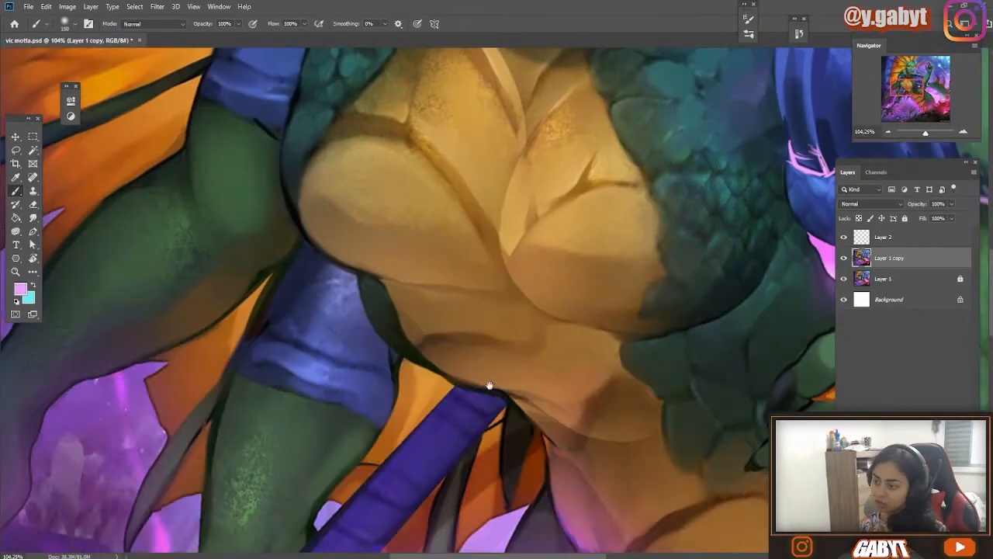
left_click_drag(648, 465, 527, 465)
left_click_drag(607, 493, 661, 295)
left_click_drag(529, 190, 402, 415)
left_click_drag(249, 308, 269, 308)
left_click_drag(225, 273, 259, 318)
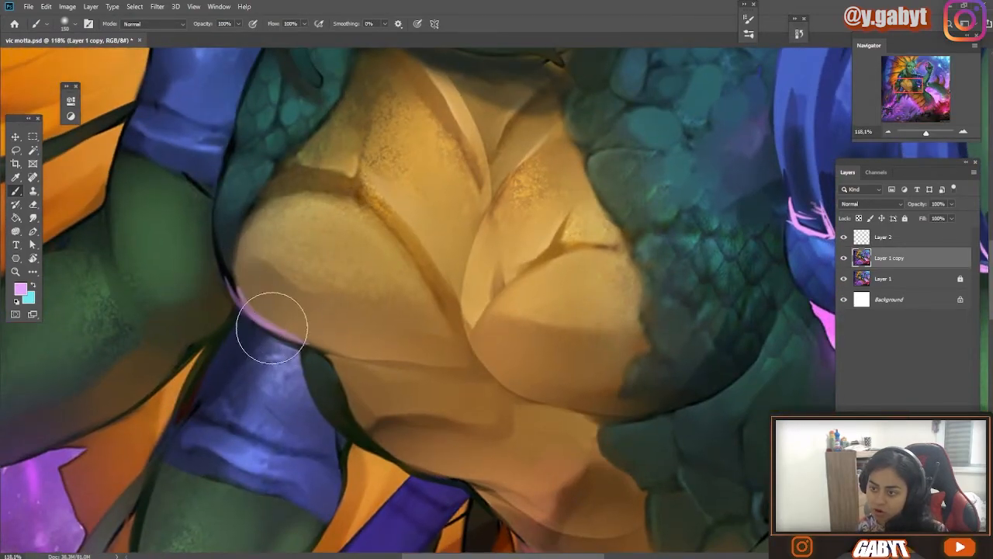
left_click_drag(310, 338, 355, 354)
- Enlarge the brush and paint a soft pink bounce glow beneath both sides of the chest at 20% opacity
key("bracketright")
key("bracketright")
key("bracketright")
key("bracketright")
key("bracketright")
key("bracketright")
key("2")
left_click_drag(709, 339, 377, 349)
mouse_move(613, 408)
left_mouse_down()
mouse_move(492, 368)
mouse_move(588, 311)
left_mouse_up()
mouse_move(688, 342)
left_mouse_down()
mouse_move(578, 346)
mouse_move(747, 349)
left_mouse_up()
left_click_drag(457, 201, 411, 341)
- Lasso around the forearm and hand resting on the hip and hide the selection outline, undoing a trial stroke
key("0")
left_click(620, 280, "alt")
key("l")
left_click_drag(585, 276, 543, 349)
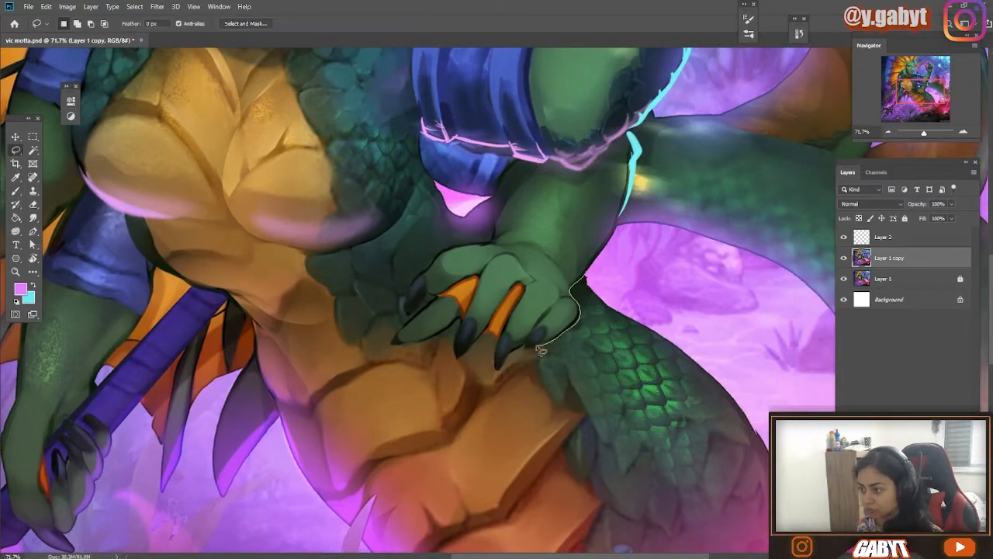
mouse_move(495, 195)
left_mouse_down()
mouse_move(782, 372)
mouse_move(598, 281)
left_mouse_up()
key("ctrl+h")
key("b")
mouse_move(689, 322)
left_mouse_down()
mouse_move(574, 324)
mouse_move(578, 340)
mouse_move(604, 274)
left_mouse_up()
key("ctrl+z")
key("l")
key("ctrl+h")
key("b")
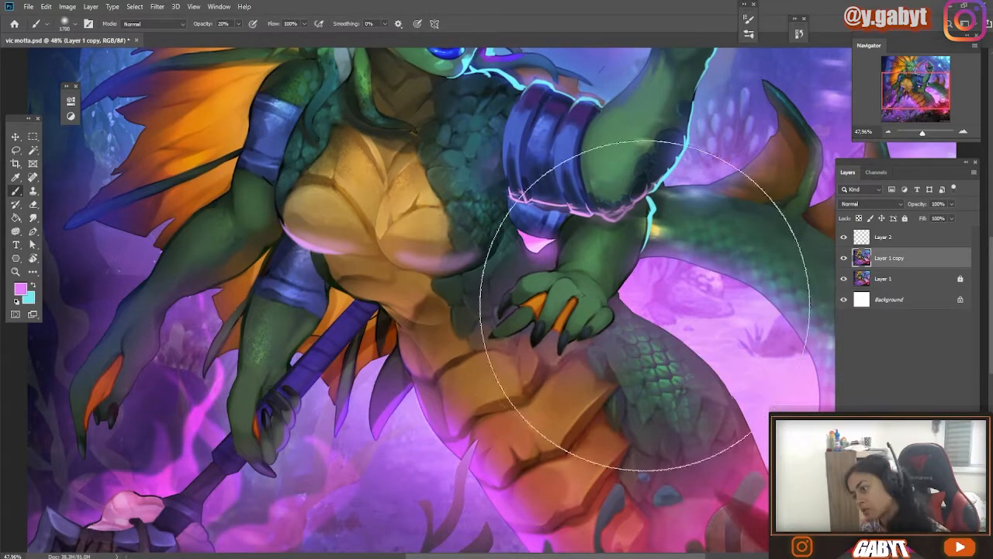
- Paint a soft pink haze over the torso and hip behind the hand at 20% opacity, comparing with the layer hidden
left_click_drag(582, 362, 547, 360)
left_click(843, 258)
left_click(843, 258)
left_click_drag(756, 331, 776, 326)
mouse_move(676, 325)
left_mouse_down()
mouse_move(624, 325)
mouse_move(688, 329)
left_mouse_up()
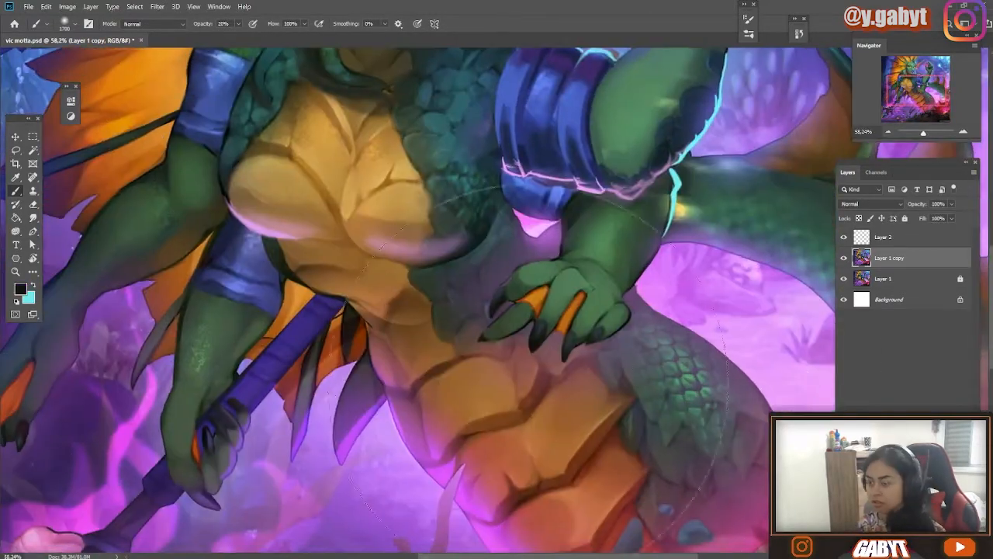
- Darken the forearm and hand below the armband with black and sampled dark green, using a 500 px brush at 80% opacity
left_click_drag(650, 342, 641, 240)
key("bracketleft")
key("bracketleft")
key("bracketleft")
key("bracketleft")
key("bracketleft")
key("bracketleft")
key("bracketleft")
key("bracketleft")
key("bracketleft")
key("bracketleft")
key("bracketleft")
key("bracketleft")
key("bracketleft")
key("bracketleft")
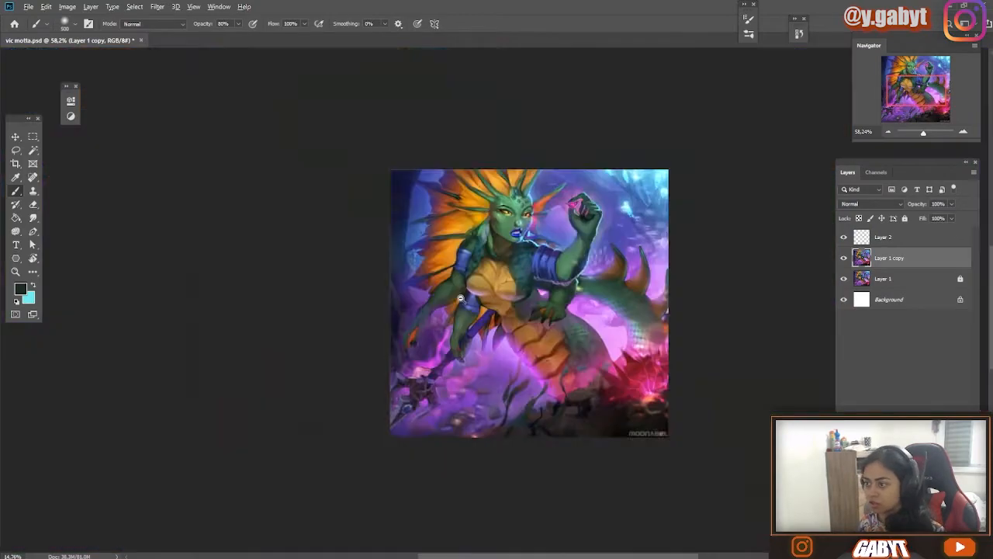
left_click_drag(505, 222, 667, 272)
left_click(697, 278, "alt")
left_click_drag(672, 340, 650, 312)
left_click(638, 287, "alt")
left_click_drag(794, 317, 730, 310)
left_click(845, 259)
left_click(845, 259)
- Paint thin light pink rim light along the claws, fingertips, forearm edge and lower armband of the hand on the hip
mouse_move(678, 330)
left_mouse_down()
mouse_move(776, 392)
mouse_move(594, 410)
mouse_move(489, 350)
left_mouse_up()
left_click(698, 241, "alt")
left_click_drag(584, 333, 621, 335)
mouse_move(696, 280)
left_mouse_down()
mouse_move(613, 338)
mouse_move(515, 362)
mouse_move(574, 335)
left_mouse_up()
mouse_move(574, 334)
left_mouse_down()
mouse_move(523, 284)
mouse_move(287, 314)
left_mouse_up()
left_click_drag(329, 233, 456, 230)
left_click_drag(483, 268, 471, 299)
left_click_drag(575, 294, 566, 318)
left_click_drag(666, 272, 649, 287)
mouse_move(593, 309)
left_mouse_down()
mouse_move(504, 309)
mouse_move(613, 303)
left_mouse_up()
left_click_drag(567, 279, 419, 266)
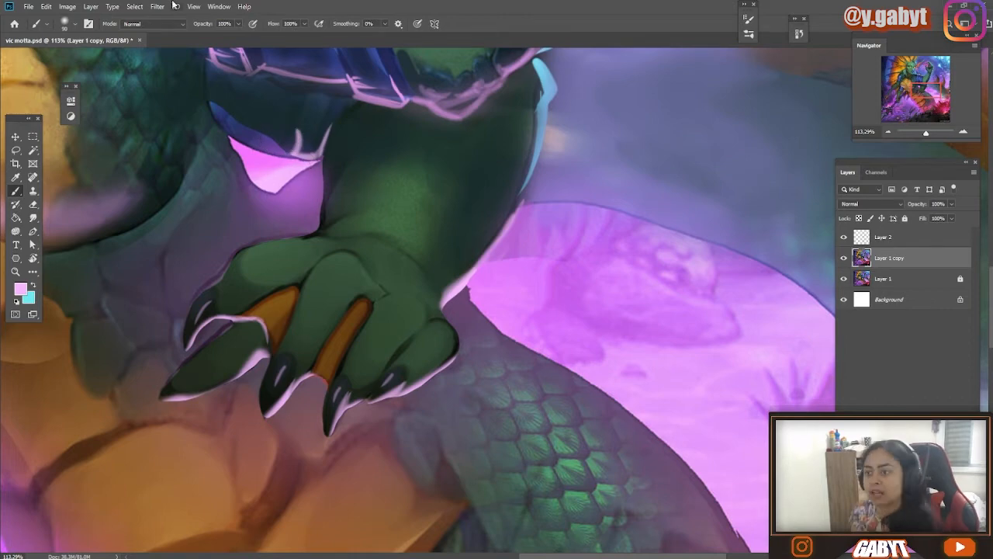
mouse_move(222, 131)
left_mouse_down()
mouse_move(435, 101)
mouse_move(333, 295)
left_mouse_up()
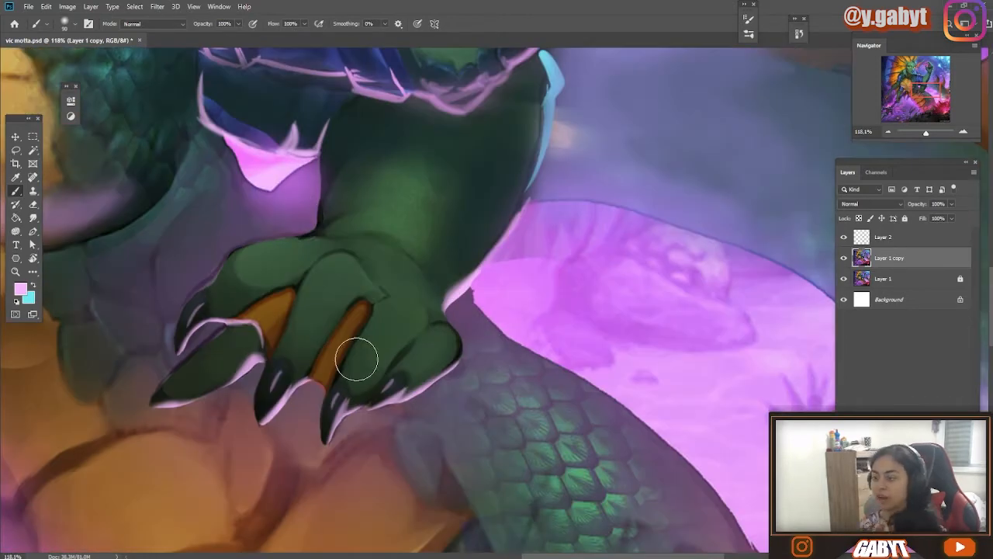
mouse_move(403, 184)
left_mouse_down()
mouse_move(408, 140)
mouse_move(468, 213)
mouse_move(410, 421)
mouse_move(333, 317)
mouse_move(146, 287)
left_mouse_up()
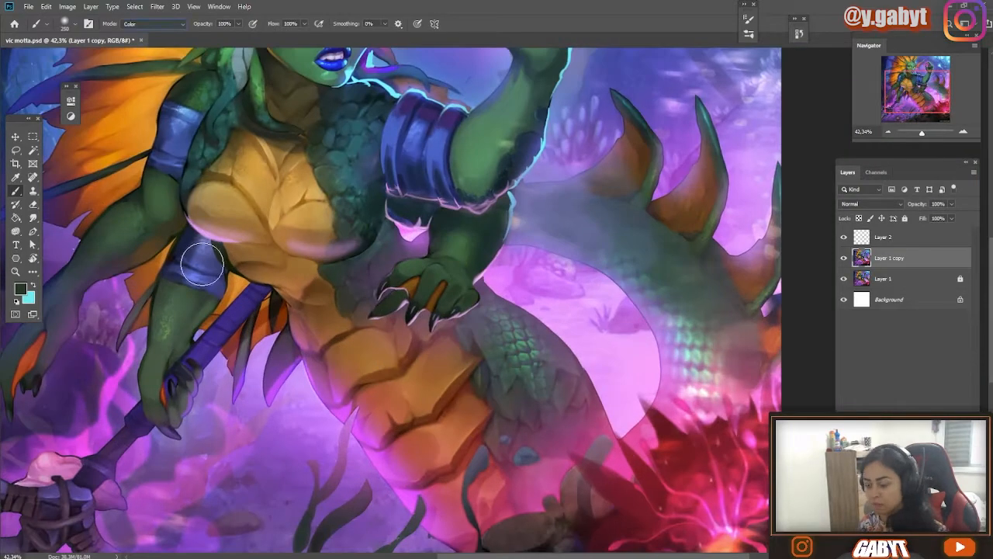
- Return the brush to Normal mode and paint sampled cyan rim light on the lower arm's outer edge below the elbow
left_click(153, 24)
left_click(136, 35)
left_click_drag(202, 116, 267, 120)
left_click(283, 157, "alt")
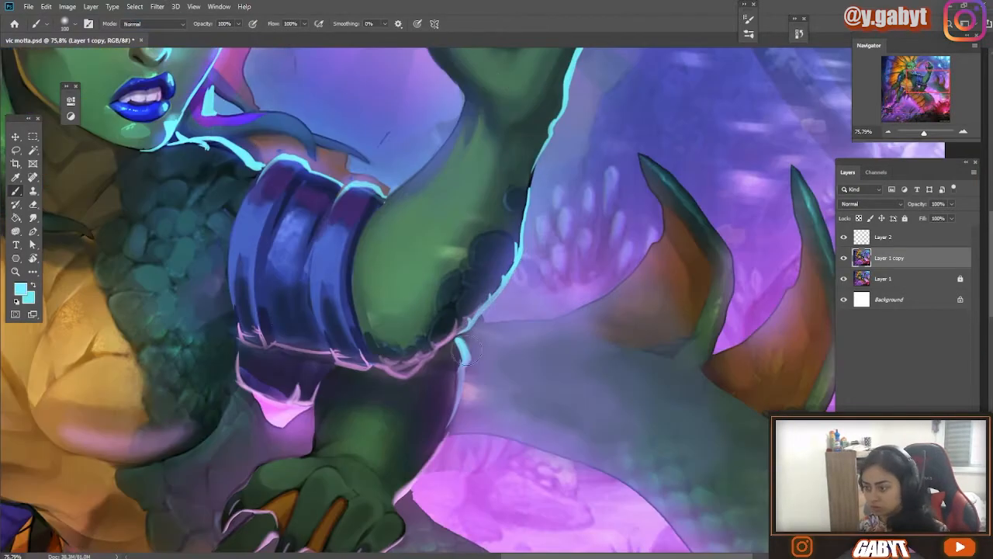
left_click_drag(471, 458, 388, 450)
left_click_drag(485, 387, 543, 373)
- Shade the fingers and knuckles of the raised fist with sampled dark green
left_click(499, 311, "alt")
left_click_drag(517, 207, 559, 271)
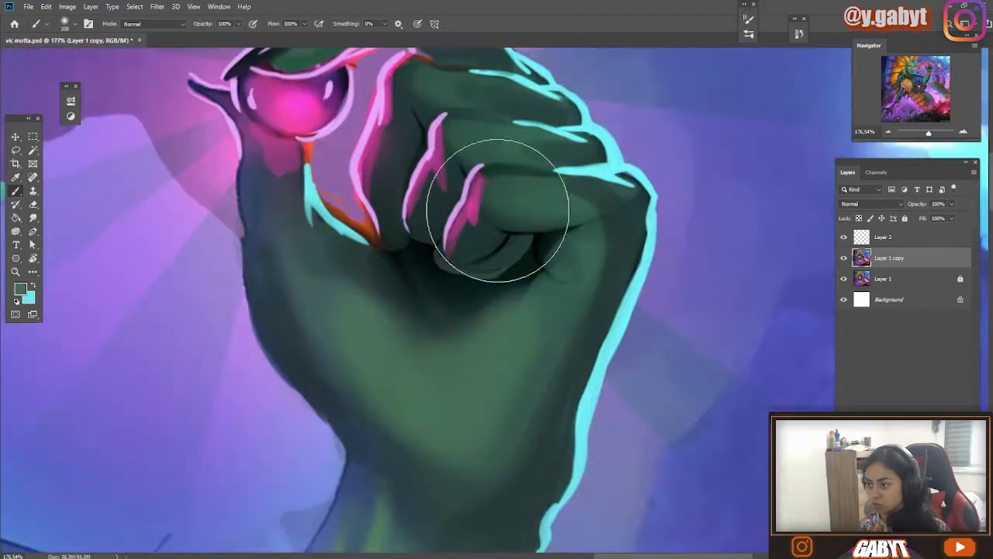
left_click_drag(419, 87, 441, 90)
left_click_drag(435, 93, 446, 210)
left_click_drag(440, 108, 439, 124)
left_click_drag(463, 504, 373, 497)
left_click_drag(497, 496, 504, 256)
mouse_move(503, 407)
left_mouse_down()
mouse_move(434, 407)
mouse_move(481, 411)
left_mouse_up()
mouse_move(465, 396)
left_mouse_down()
mouse_move(512, 256)
mouse_move(691, 326)
left_mouse_up()
left_click_drag(445, 421, 385, 359)
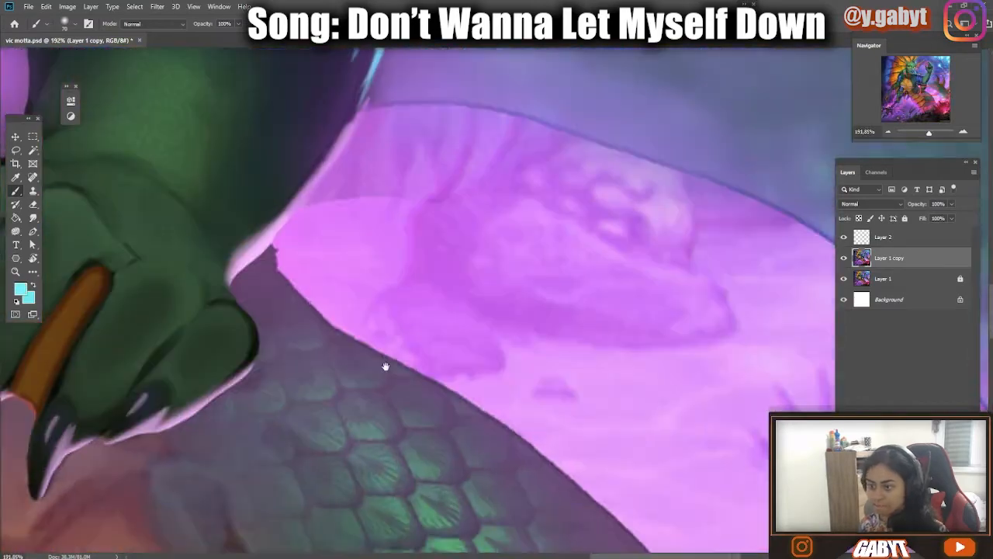
- Sample the pink beside the hand on the hip and paint along the outer edge of the scaly hip
left_click(289, 272, "alt")
left_click_drag(273, 247, 338, 332)
mouse_move(304, 301)
left_mouse_down()
mouse_move(510, 439)
mouse_move(230, 320)
left_mouse_up()
left_click_drag(271, 335, 475, 547)
left_click_drag(93, 187, 466, 287)
left_click_drag(466, 283, 440, 279)
left_click_drag(149, 90, 169, 145)
- Paint light blue rim light along the outer edge of the scaly hip and the rims of its outermost scales
mouse_move(641, 209)
left_mouse_down()
mouse_move(222, 372)
mouse_move(179, 372)
left_mouse_up()
left_click_drag(310, 435, 386, 217)
left_click_drag(330, 357, 407, 357)
left_click_drag(335, 242, 317, 268)
left_click_drag(401, 293, 380, 313)
left_click_drag(169, 182, 195, 204)
left_click_drag(118, 138, 143, 160)
mouse_move(248, 248)
left_mouse_down()
mouse_move(155, 248)
mouse_move(334, 242)
left_mouse_up()
left_click_drag(381, 342, 295, 341)
left_click_drag(355, 164, 434, 164)
left_click_drag(405, 368, 442, 367)
- Sample teal from the tail fin's tip and paint bright cyan rim light along the outer edges of the tail fins
left_click_drag(480, 481, 296, 220)
left_click(296, 220, "alt")
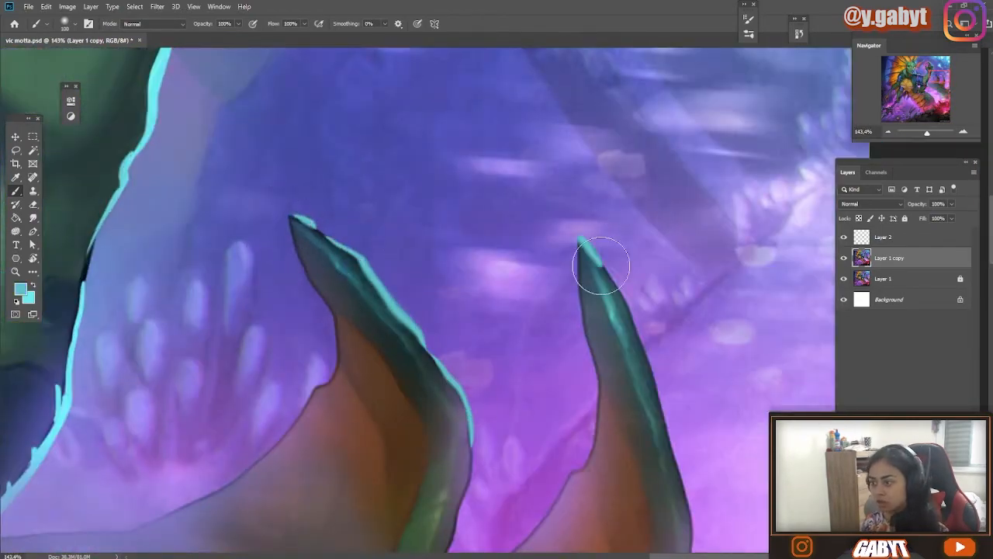
left_click_drag(589, 247, 393, 89)
left_click(396, 94, "alt")
left_click_drag(387, 81, 486, 301)
left_click_drag(656, 435, 543, 411)
mouse_move(552, 413)
left_mouse_down()
mouse_move(601, 415)
mouse_move(543, 412)
left_mouse_up()
left_click_drag(593, 310, 633, 311)
left_click_drag(605, 334, 614, 262)
left_click_drag(754, 302, 775, 302)
left_click_drag(465, 279, 614, 350)
- Sample a dark tone and softly shade the green scales between the golden chest and the blue armband at 20% opacity
left_click(613, 350, "alt")
key("bracketright")
key("bracketright")
key("bracketright")
key("bracketright")
key("bracketright")
key("bracketright")
key("bracketright")
key("bracketright")
key("2")
left_click_drag(616, 299, 545, 271)
key("bracketleft")
key("bracketleft")
key("bracketleft")
key("bracketleft")
key("bracketleft")
key("bracketleft")
key("bracketleft")
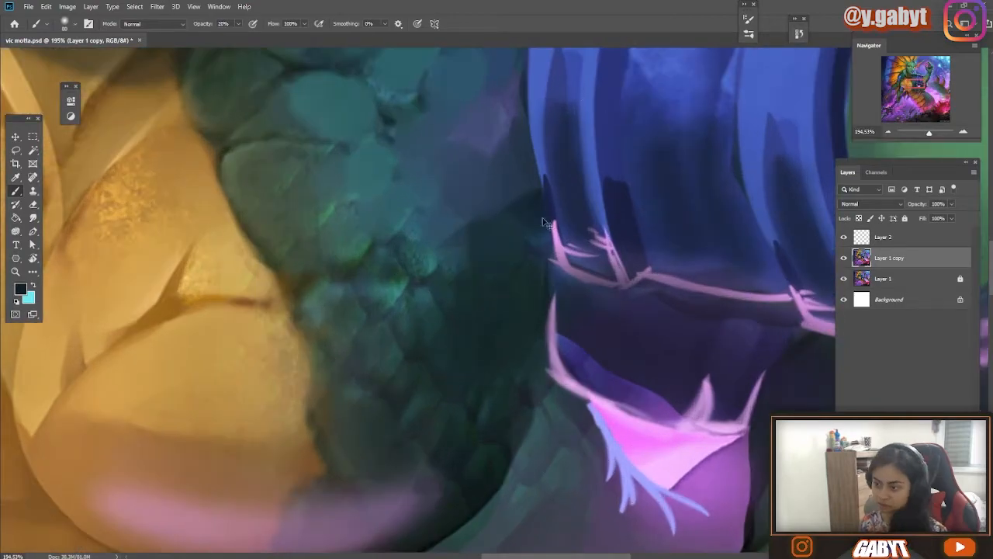
left_click_drag(698, 232, 580, 284)
mouse_move(329, 309)
left_mouse_down()
mouse_move(179, 263)
mouse_move(334, 310)
left_mouse_up()
mouse_move(544, 332)
left_mouse_down()
mouse_move(386, 313)
mouse_move(551, 318)
left_mouse_up()
- Refine the torso's scale shading with sampled colors and a smaller brush at 40% opacity, then compare with the original painting
key("bracketleft")
key("bracketleft")
key("bracketleft")
key("bracketleft")
key("bracketleft")
key("bracketleft")
key("bracketleft")
key("bracketleft")
key("bracketleft")
left_click(474, 372, "alt")
mouse_move(497, 301)
left_mouse_down()
mouse_move(387, 283)
mouse_move(487, 300)
left_mouse_up()
left_click(203, 327, "alt")
mouse_move(165, 273)
left_mouse_down()
mouse_move(289, 344)
mouse_move(315, 340)
left_mouse_up()
key("4")
left_click_drag(617, 397, 517, 404)
left_click(842, 259)
left_click(842, 258)
left_click_drag(459, 318, 550, 318)
- Blend larger soft strokes of sampled color over the torso beside the armband and compare before and after
left_click(595, 220, "alt")
key("bracketright")
key("bracketright")
key("bracketright")
key("bracketright")
key("bracketright")
key("bracketright")
key("bracketright")
key("bracketright")
key("bracketright")
key("bracketright")
left_click_drag(674, 260, 534, 221)
left_click(407, 203, "alt")
left_click_drag(594, 295, 501, 298)
left_click_drag(606, 317, 582, 311)
left_click(844, 258)
left_click_drag(647, 349, 718, 370)
left_click(843, 259)
- Sample a nearby color and paint finer strokes over the torso with a much smaller brush
left_click(623, 272, "alt")
key("bracketleft")
key("bracketleft")
key("bracketleft")
key("bracketleft")
key("bracketleft")
key("bracketleft")
key("bracketleft")
key("bracketleft")
key("bracketleft")
key("bracketleft")
left_click_drag(536, 295, 638, 288)
mouse_move(672, 328)
left_mouse_down()
mouse_move(605, 328)
mouse_move(756, 336)
left_mouse_up()
- Sample light pink and paint thin rim light along the lower edges of the chest and upper abdomen
left_click(310, 72, "alt")
key("bracketleft")
key("bracketleft")
key("bracketleft")
key("bracketleft")
left_click_drag(209, 136, 293, 224)
left_click_drag(373, 240, 197, 268)
left_click_drag(118, 247, 321, 311)
key("ctrl+z")
left_click_drag(148, 256, 344, 318)
left_click_drag(124, 202, 206, 207)
left_click_drag(359, 211, 435, 211)
left_click_drag(432, 352, 318, 241)
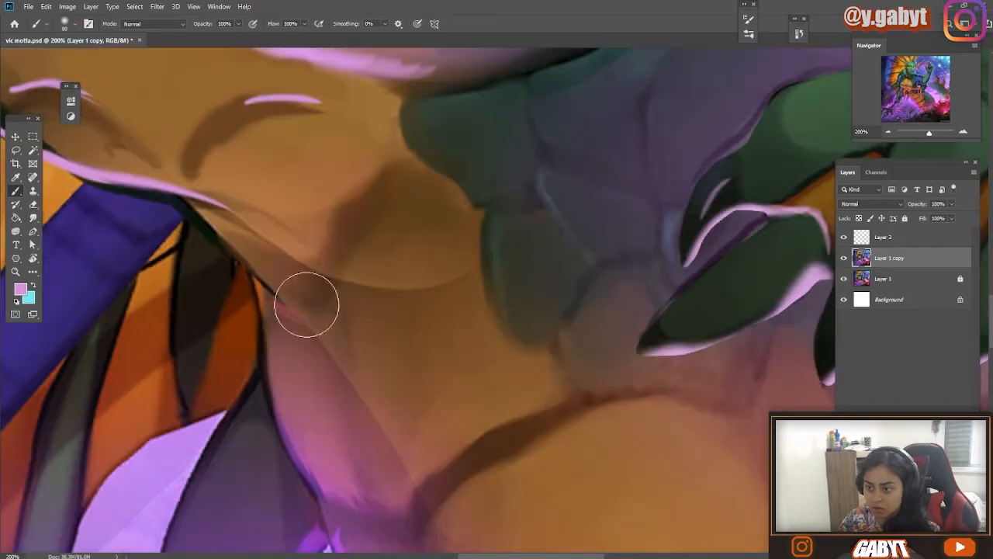
- Paint light pink rim light along the outer contour and lower edges of the orange belly plates
left_click_drag(310, 496, 218, 199)
left_click_drag(177, 115, 285, 199)
left_click_drag(368, 367, 394, 455)
left_click_drag(436, 417, 397, 458)
mouse_move(404, 310)
left_mouse_down()
mouse_move(310, 311)
mouse_move(370, 286)
left_mouse_up()
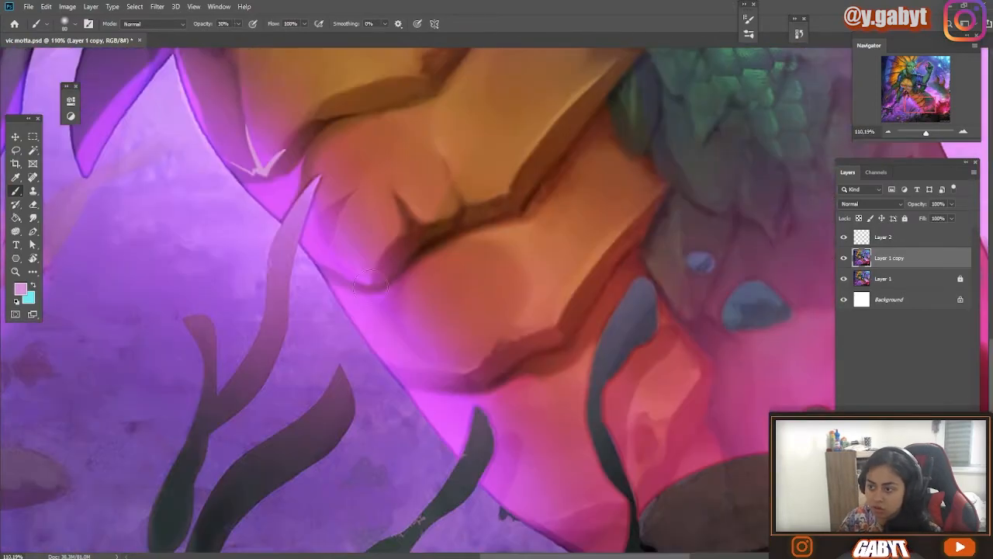
left_click_drag(395, 366, 371, 353)
left_click_drag(508, 379, 483, 406)
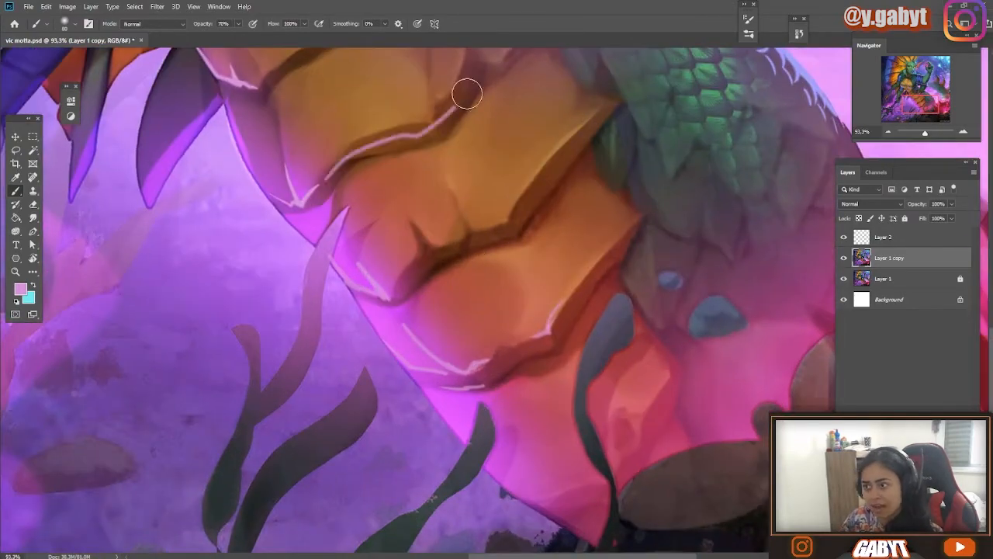
- Tint the dark creases between the belly plates pink with the brush in Soft Light mode at 70% opacity
left_click_drag(368, 173, 359, 343)
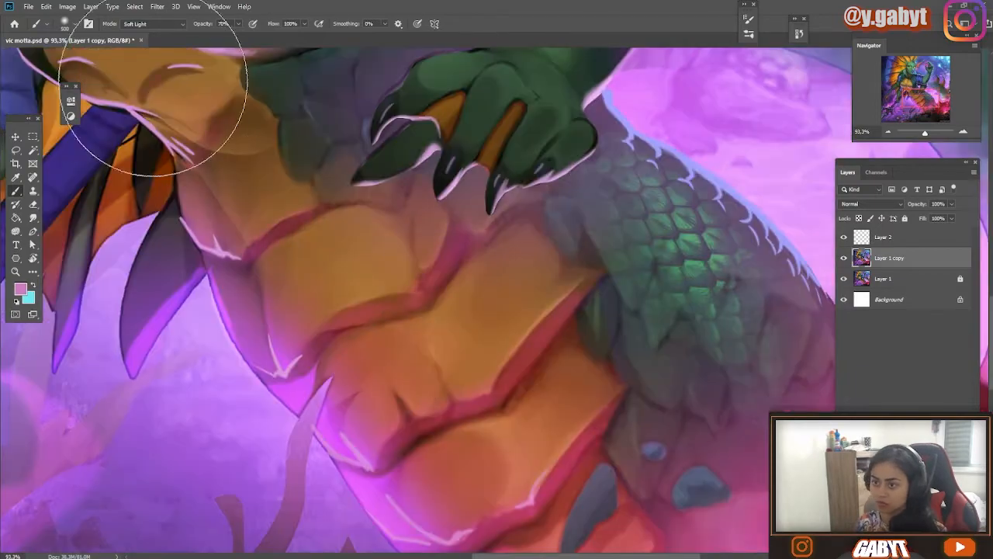
left_click_drag(426, 268, 359, 271)
mouse_move(477, 286)
left_mouse_down()
mouse_move(432, 287)
mouse_move(471, 287)
left_mouse_up()
left_click_drag(709, 317, 674, 317)
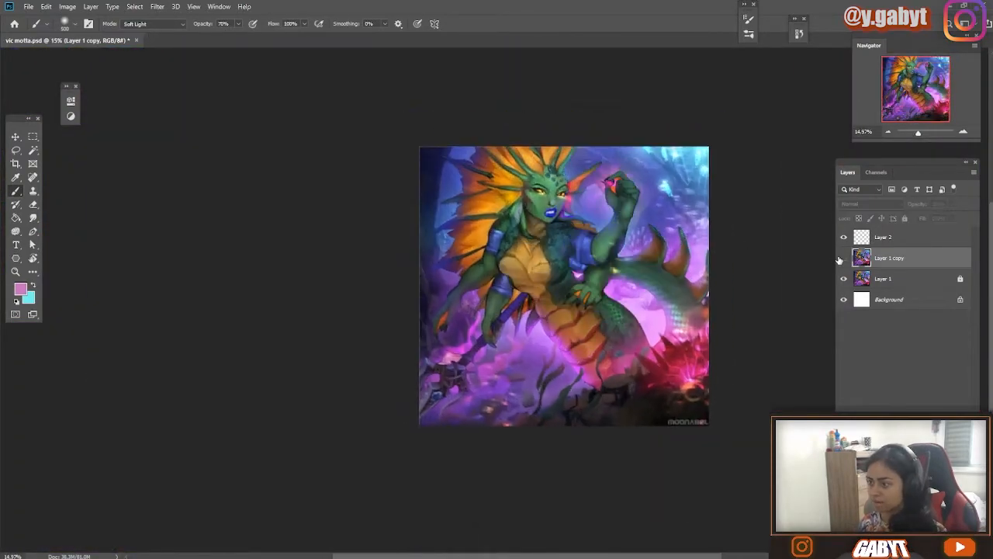
- Compare the whole illustration with the original, then brush soft pink bounce light over the figure with a large Soft Light brush
left_click_drag(550, 269, 625, 271)
key("bracketright")
key("bracketright")
key("bracketright")
key("bracketright")
key("bracketright")
key("bracketright")
left_click_drag(537, 378, 468, 372)
mouse_move(583, 443)
left_mouse_down()
mouse_move(474, 412)
mouse_move(581, 412)
left_mouse_up()
key("bracketleft")
key("bracketleft")
key("bracketleft")
key("bracketleft")
key("bracketleft")
left_click_drag(524, 431, 578, 431)
- Sample cyan and brush soft light over the raised arm side and tail in Soft Light mode at 20% opacity
left_click(264, 502, "alt")
left_click_drag(434, 349, 453, 339)
left_click_drag(561, 264, 441, 310)
mouse_move(539, 405)
left_mouse_down()
mouse_move(420, 378)
mouse_move(504, 365)
left_mouse_up()
left_click(487, 211, "alt")
key("bracketright")
key("bracketright")
key("bracketright")
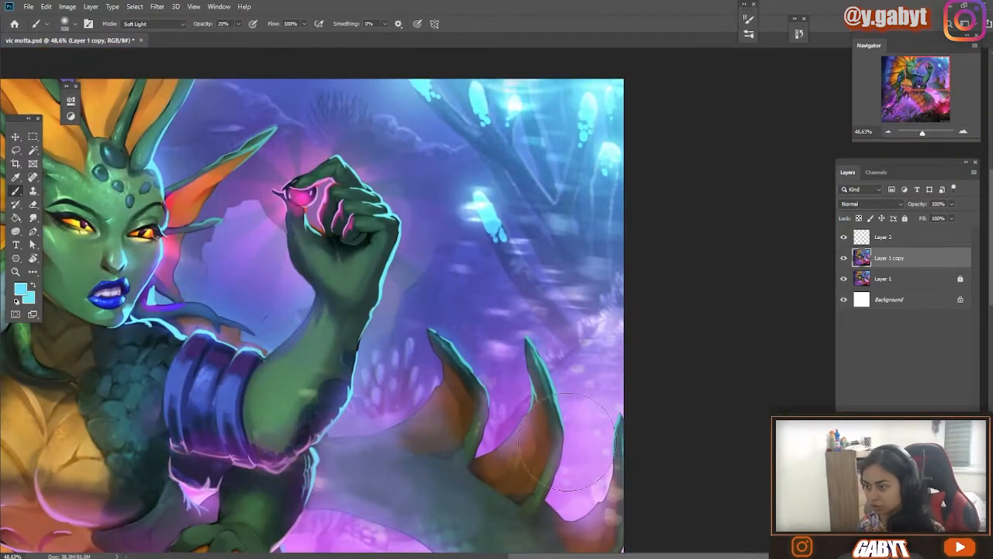
- Enlarge the brush and paint Color Dodge highlights at 20% opacity over the chest, shoulder scales and arm bands
left_click(291, 194, "alt")
key("alt+shift+s")
key("bracketright")
key("bracketright")
key("bracketright")
key("bracketright")
key("bracketright")
key("bracketright")
key("bracketright")
key("bracketright")
key("bracketright")
key("bracketright")
key("bracketright")
key("bracketright")
key("bracketright")
key("bracketright")
key("bracketright")
key("bracketright")
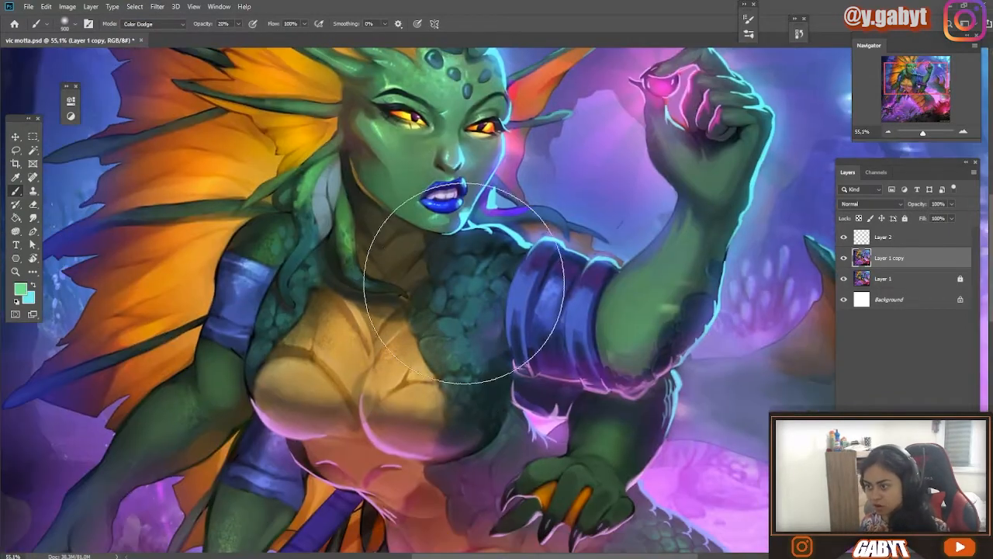
mouse_move(464, 284)
left_mouse_down()
mouse_move(319, 381)
mouse_move(357, 330)
mouse_move(305, 210)
left_mouse_up()
left_click_drag(518, 309, 490, 288)
mouse_move(702, 232)
left_mouse_down()
mouse_move(730, 154)
mouse_move(628, 349)
left_mouse_up()
left_click_drag(628, 349, 527, 348)
left_click_drag(736, 300, 698, 300)
left_click_drag(633, 262, 395, 111)
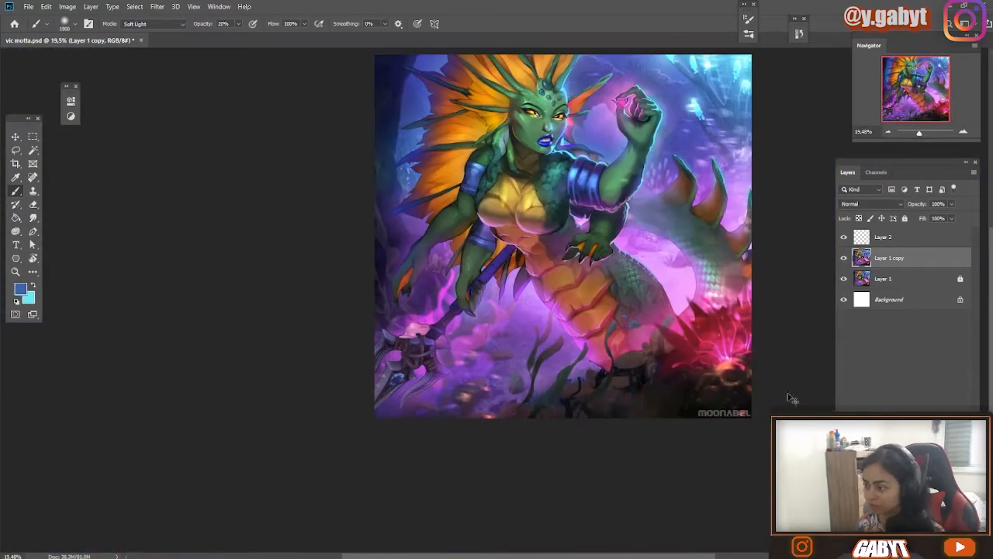
- Compare with the original, then brush blue in Soft Light mode at 60% opacity over the lower part of the illustration
left_click_drag(654, 435, 587, 447)
left_click(844, 259)
left_click(844, 259)
left_click_drag(692, 384, 764, 435)
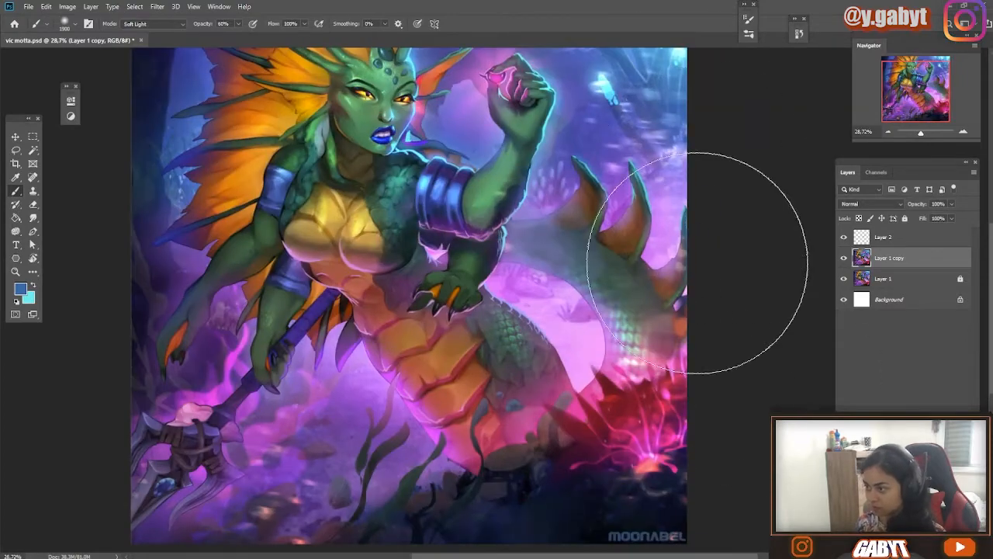
left_click_drag(295, 543, 520, 416)
mouse_move(429, 429)
left_mouse_down()
mouse_move(585, 350)
mouse_move(561, 544)
left_mouse_up()
mouse_move(752, 319)
left_mouse_down()
mouse_move(636, 334)
mouse_move(683, 341)
left_mouse_up()
- Paint light pink rim light along the trident head's bindings and outer blade with a small Normal mode brush at 100% opacity
key("bracketleft")
key("bracketleft")
key("bracketleft")
key("bracketleft")
key("bracketleft")
key("bracketleft")
key("bracketleft")
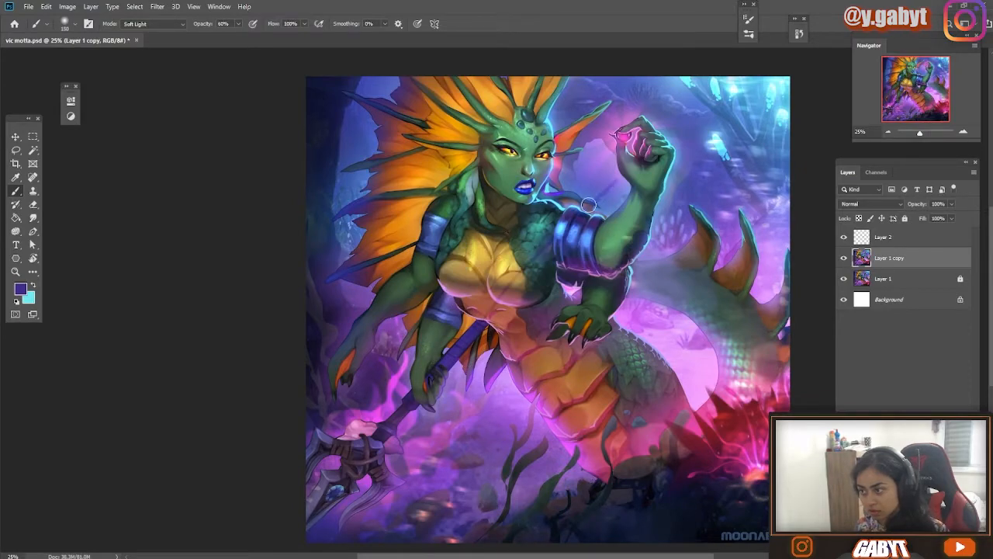
left_click_drag(438, 325, 507, 321)
left_click_drag(373, 465, 473, 310)
left_click_drag(536, 230, 504, 233)
left_click_drag(311, 384, 439, 268)
left_click(439, 268, "alt")
left_click_drag(311, 350, 620, 232)
left_click(153, 24)
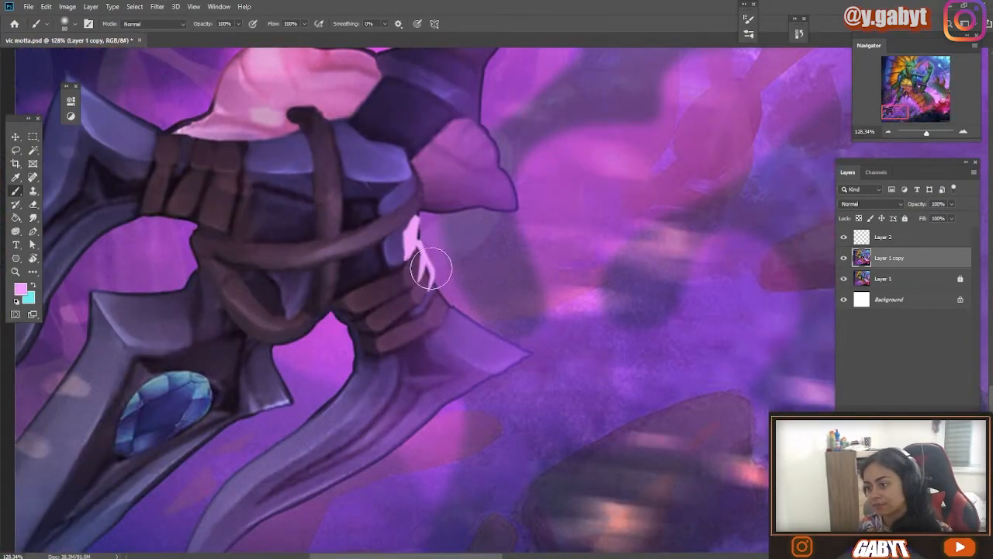
left_click_drag(474, 333, 471, 355)
left_click_drag(464, 326, 463, 346)
left_click_drag(455, 317, 447, 330)
left_click_drag(434, 249, 420, 334)
left_click_drag(408, 291, 402, 258)
left_click_drag(424, 409, 435, 238)
left_click_drag(525, 269, 354, 381)
left_click_drag(471, 286, 464, 302)
- Continue the light pink rim light up the trident shaft and along the edge of the gripping hand
mouse_move(264, 273)
left_mouse_down()
mouse_move(284, 330)
mouse_move(250, 314)
left_mouse_up()
mouse_move(233, 321)
left_mouse_down()
mouse_move(291, 252)
mouse_move(366, 206)
left_mouse_up()
left_click_drag(366, 204, 299, 311)
mouse_move(401, 269)
left_mouse_down()
mouse_move(361, 292)
mouse_move(310, 296)
left_mouse_up()
left_click_drag(398, 263, 375, 323)
left_click_drag(362, 314, 361, 288)
left_click_drag(337, 233, 405, 133)
left_click_drag(405, 133, 344, 231)
mouse_move(344, 231)
left_mouse_down()
mouse_move(399, 140)
mouse_move(370, 231)
mouse_move(403, 194)
left_mouse_up()
left_click_drag(403, 193, 301, 273)
left_click_drag(381, 313, 362, 285)
left_click_drag(414, 208, 444, 162)
mouse_move(549, 423)
left_mouse_down()
mouse_move(448, 427)
mouse_move(492, 429)
left_mouse_up()
- Compare the edited layer with the original and sketch rough black lines along the lowered forearm to mark its shadow area
left_click(844, 259)
left_click(845, 259)
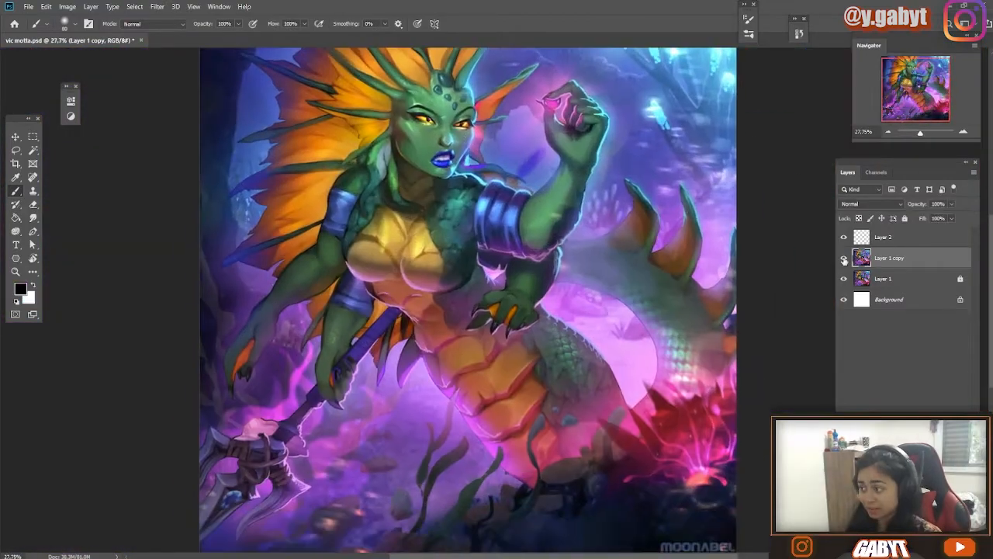
left_click_drag(380, 194, 410, 190)
left_click(845, 260)
left_click_drag(662, 208, 593, 189)
left_click_drag(594, 188, 546, 238)
left_click_drag(620, 217, 689, 218)
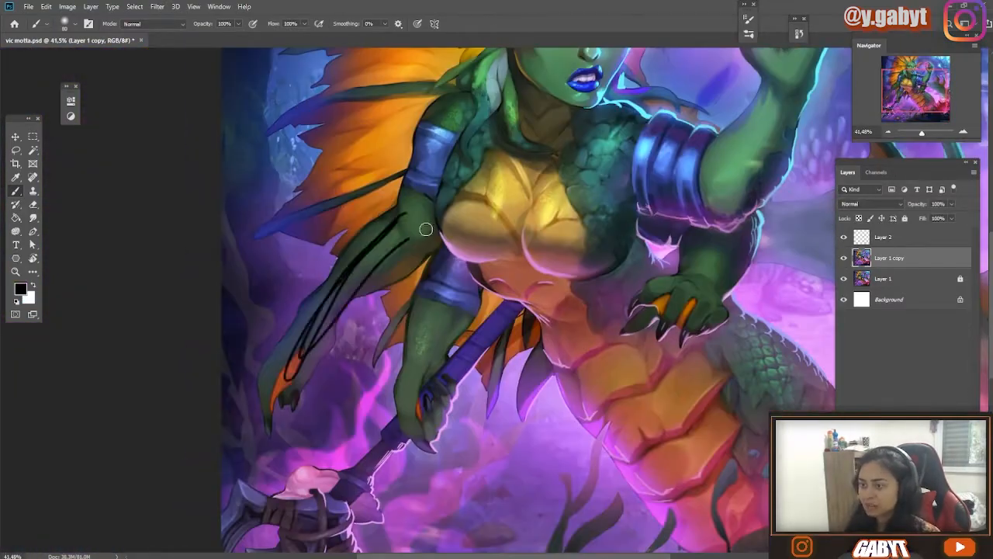
left_click_drag(394, 222, 441, 222)
- Shade the lowered arms and gripping hand with a large dark navy brush in Multiply mode at 40% opacity
left_click_drag(517, 456, 582, 123)
right_click(581, 122)
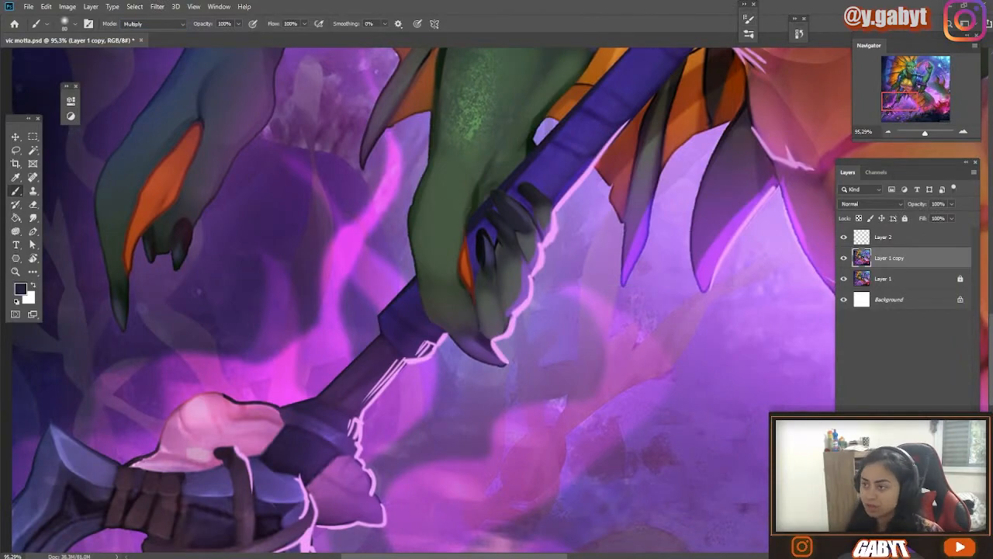
key("bracketright")
key("bracketright")
key("bracketright")
key("bracketright")
key("bracketright")
key("bracketright")
key("bracketright")
key("bracketright")
key("bracketright")
key("bracketright")
key("bracketright")
mouse_move(641, 193)
left_mouse_down()
mouse_move(510, 210)
mouse_move(574, 210)
left_mouse_up()
left_click_drag(511, 184, 428, 238)
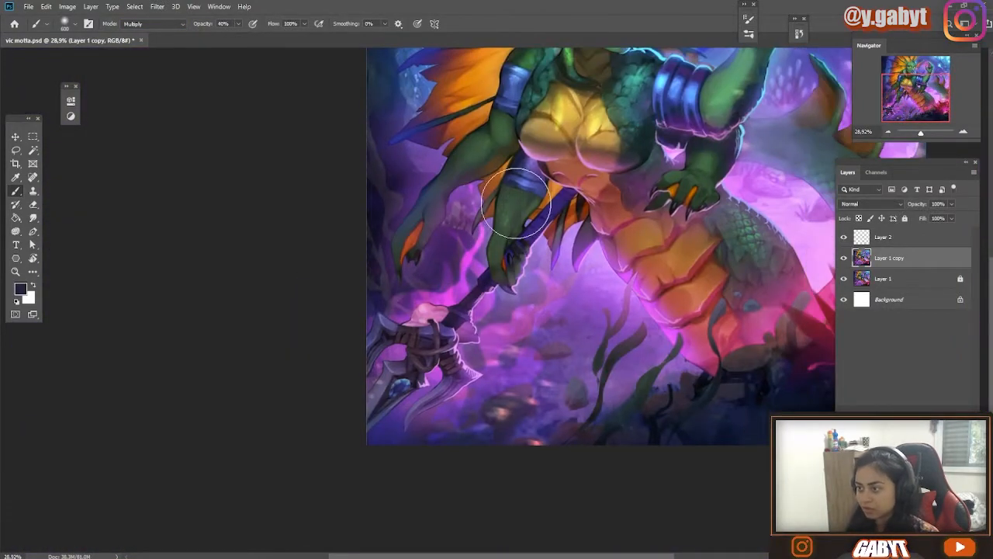
mouse_move(585, 224)
left_mouse_down()
mouse_move(476, 214)
mouse_move(481, 255)
mouse_move(621, 236)
left_mouse_up()
left_click_drag(318, 230, 504, 269)
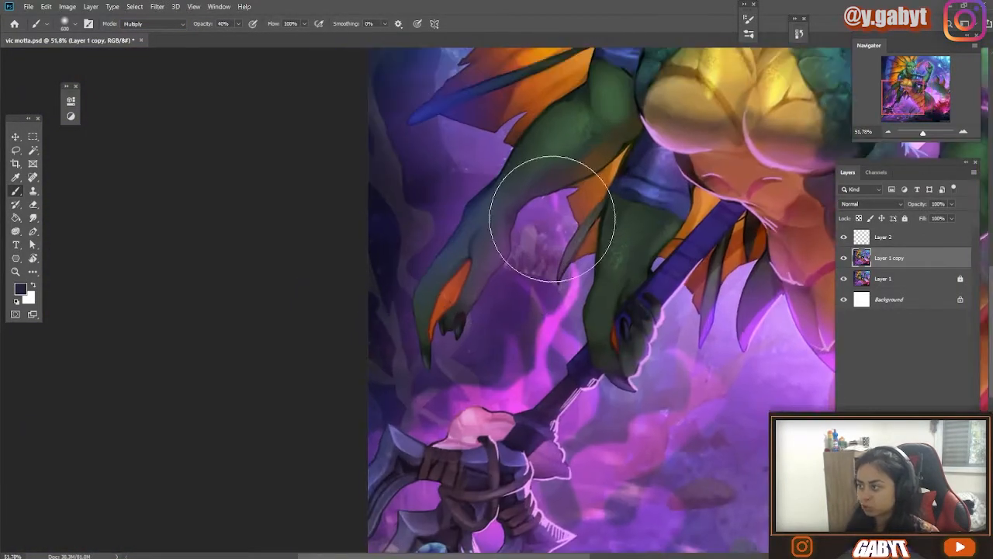
left_click_drag(578, 167, 617, 174)
- Lasso the outer forearm and hand along their contour and darken the selection with a 1500-size Multiply brush at 40% opacity
key("l")
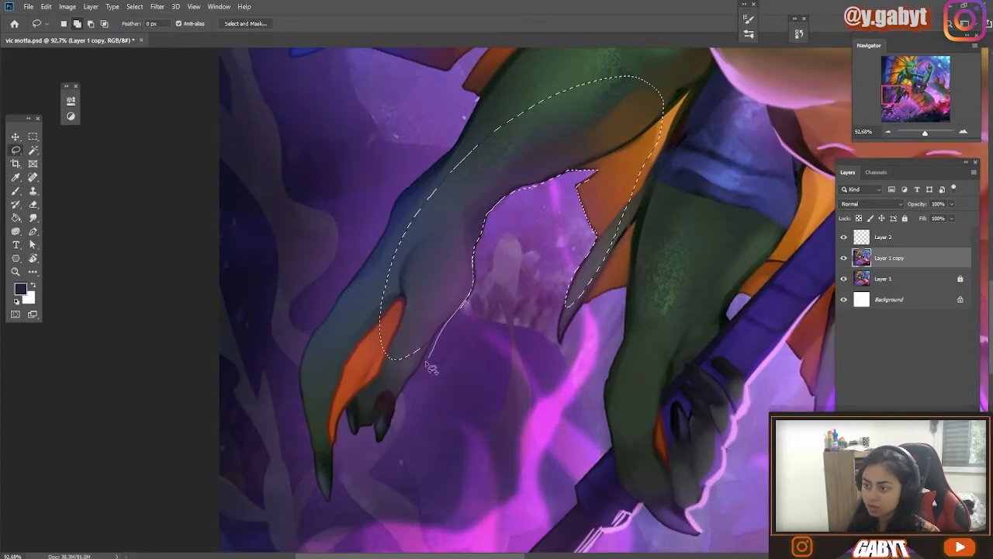
left_click_drag(459, 157, 542, 49)
left_click_drag(479, 90, 436, 164)
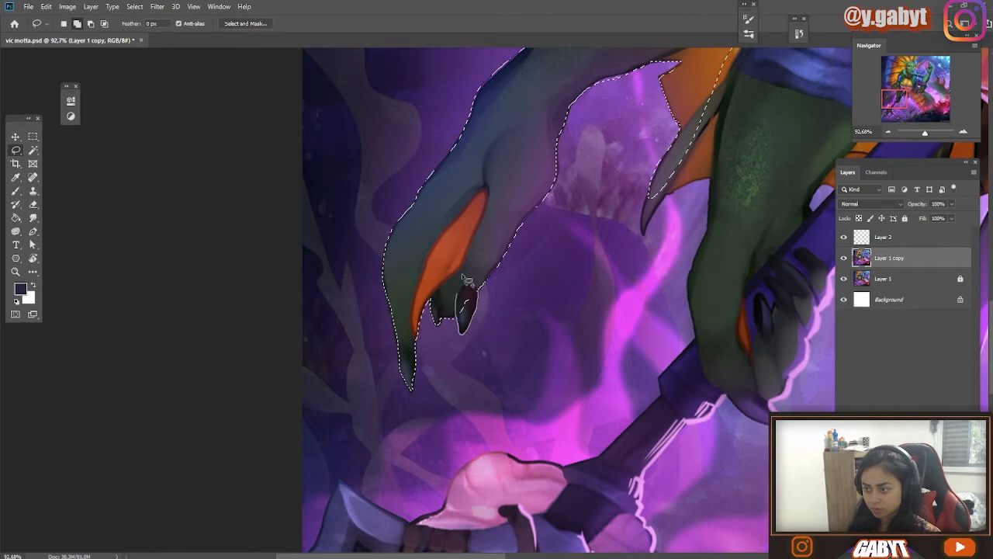
key("b")
scroll(457, 326, "down", 4)
scroll(532, 253, "down", 5)
scroll(454, 293, "up", 4)
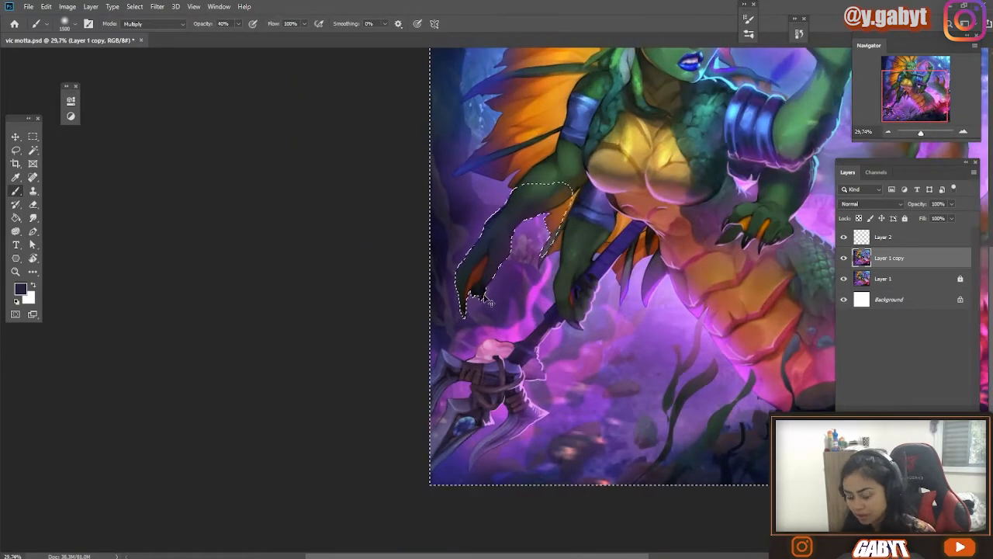
scroll(535, 318, "down", 2)
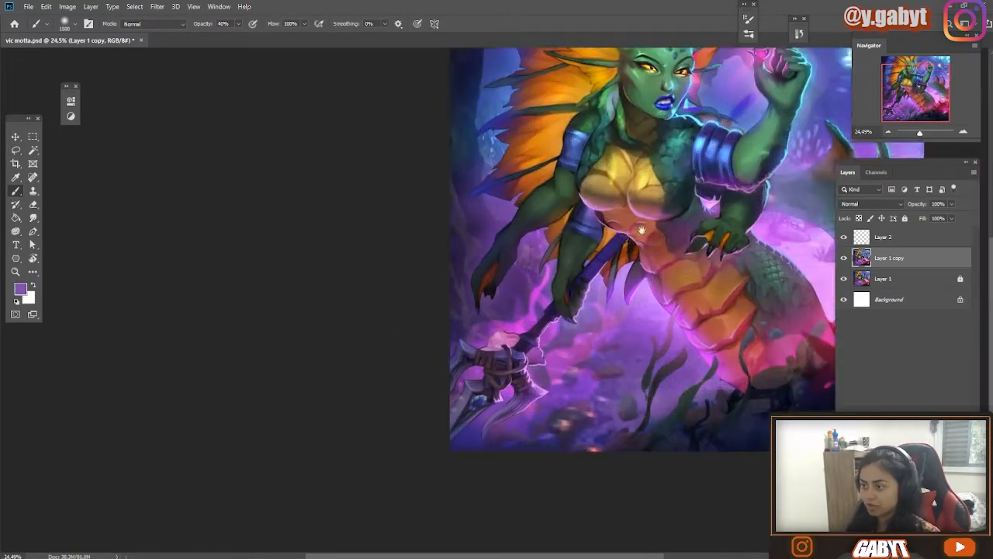
- Compare the illustration before and after the edits by toggling the painted layer's visibility
left_click_drag(535, 318, 406, 367)
left_click(842, 259)
left_click(842, 259)
scroll(787, 254, "down", 5)
left_click(841, 260)
left_click(843, 262)
left_click(842, 262)
left_click(842, 262)
- Brush soft purple around the selected forearm in Normal mode at 20% opacity
left_click_drag(490, 349, 631, 259)
key("2")
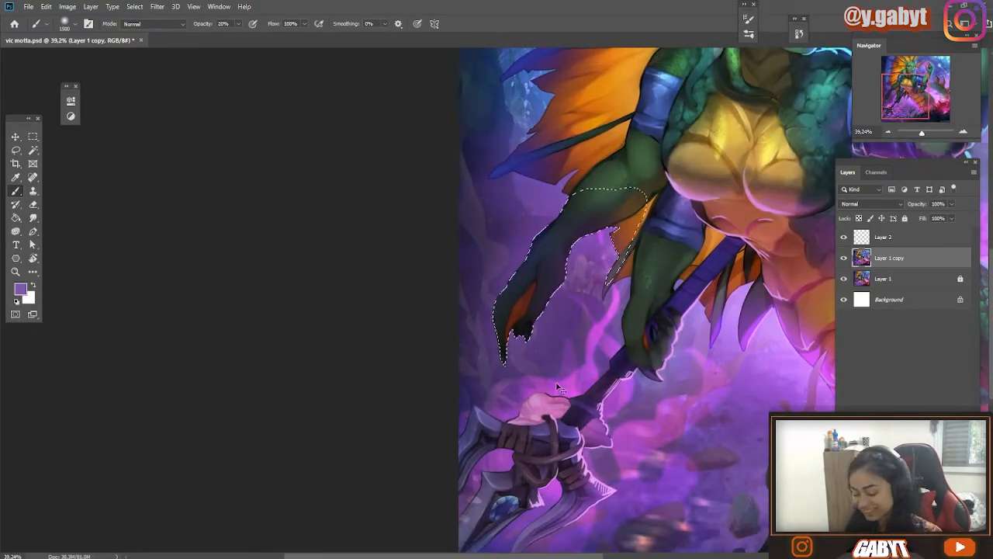
left_click_drag(577, 226, 487, 310)
- Quick-select the crest fin beside the shoulder, then brush sampled blue softly over the fins' outer edges in Normal mode
key("w")
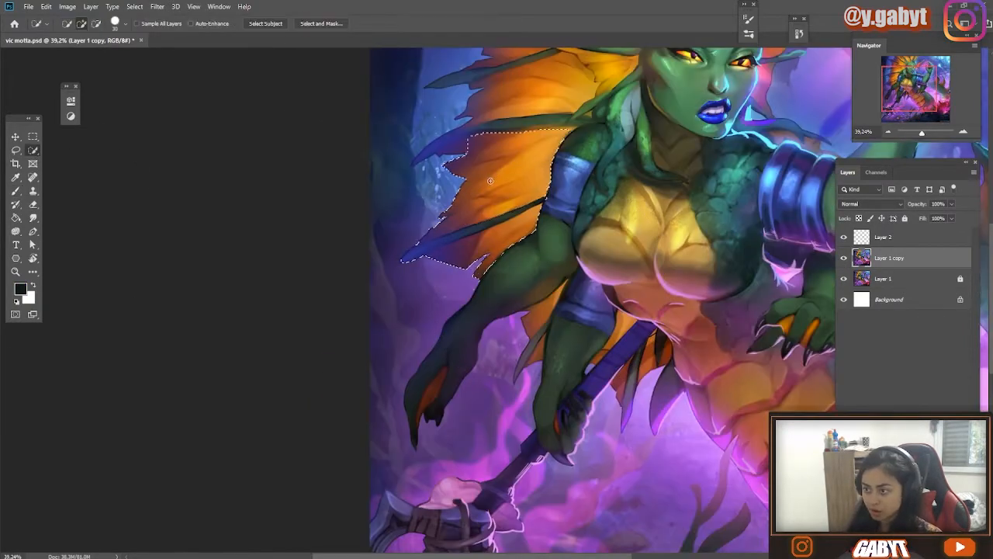
key("ctrl+d")
key("b")
mouse_move(543, 327)
left_mouse_down()
mouse_move(465, 322)
mouse_move(537, 319)
left_mouse_up()
left_click(465, 203, "alt")
key("alt+shift+n")
mouse_move(507, 264)
left_mouse_down()
mouse_move(403, 248)
mouse_move(446, 250)
left_mouse_up()
left_click_drag(450, 108, 492, 109)
left_click_drag(492, 109, 365, 211)
- Quick-select the upper crest fins, tint their outer tips blue at 20% opacity, and switch the brush to Multiply mode
key("w")
left_click_drag(447, 241, 404, 226)
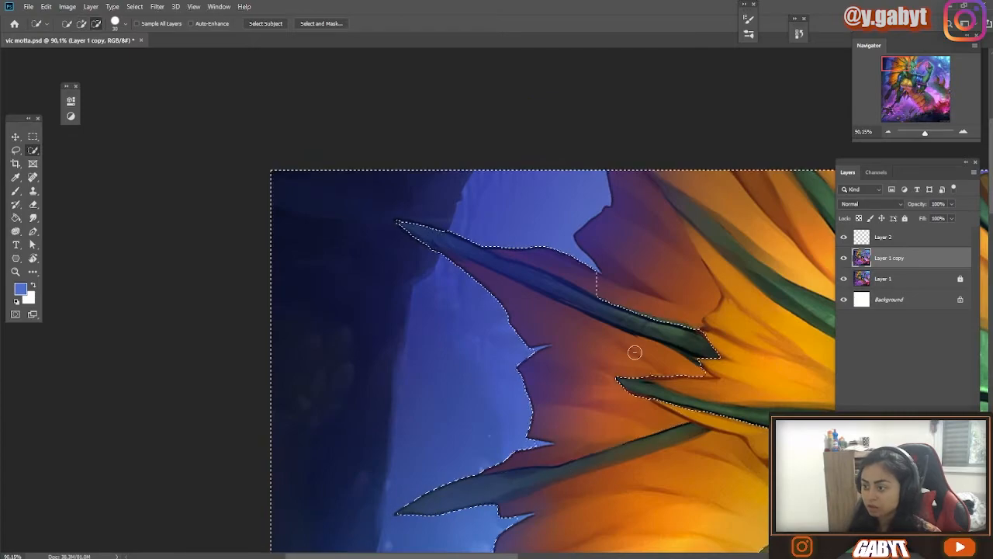
key("ctrl+d")
key("b")
left_click_drag(471, 421, 400, 419)
mouse_move(567, 336)
left_mouse_down()
mouse_move(461, 289)
mouse_move(512, 287)
left_mouse_up()
left_click_drag(504, 116, 434, 303)
mouse_move(508, 256)
left_mouse_down()
mouse_move(481, 260)
mouse_move(519, 271)
left_mouse_up()
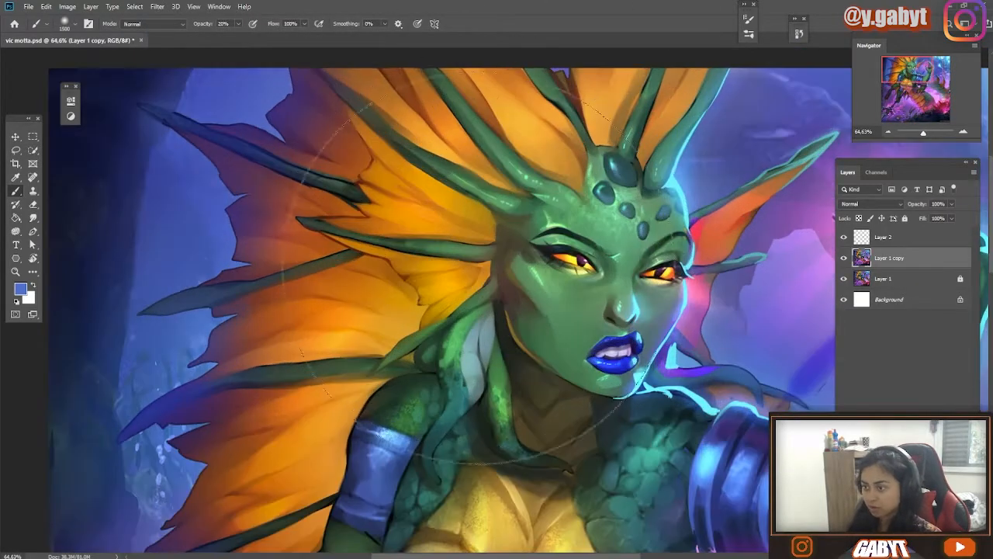
key("shift+alt+m")
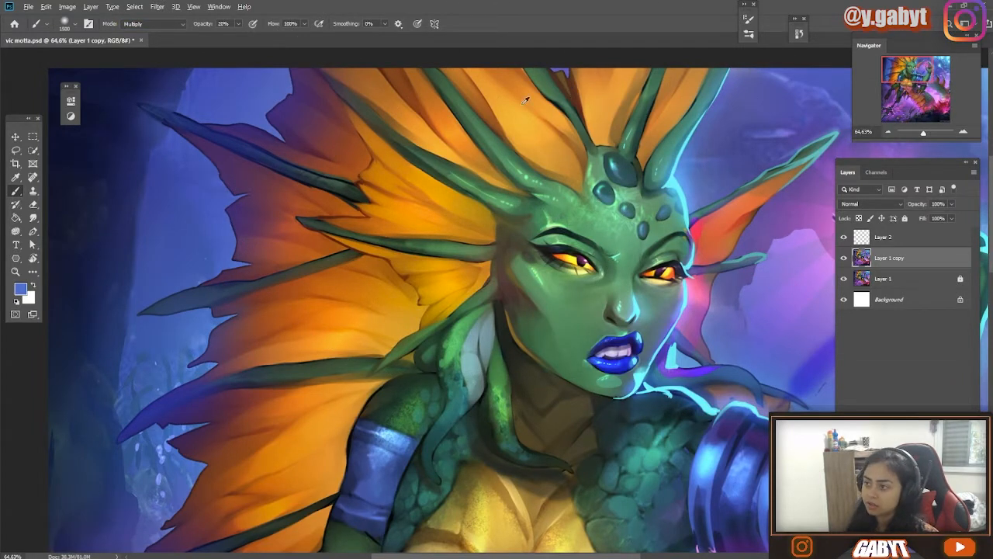
- Paint brown shading between the head crest's spines in Multiply mode at 100% opacity
key("0")
left_click_drag(433, 90, 485, 156)
left_click_drag(343, 117, 482, 217)
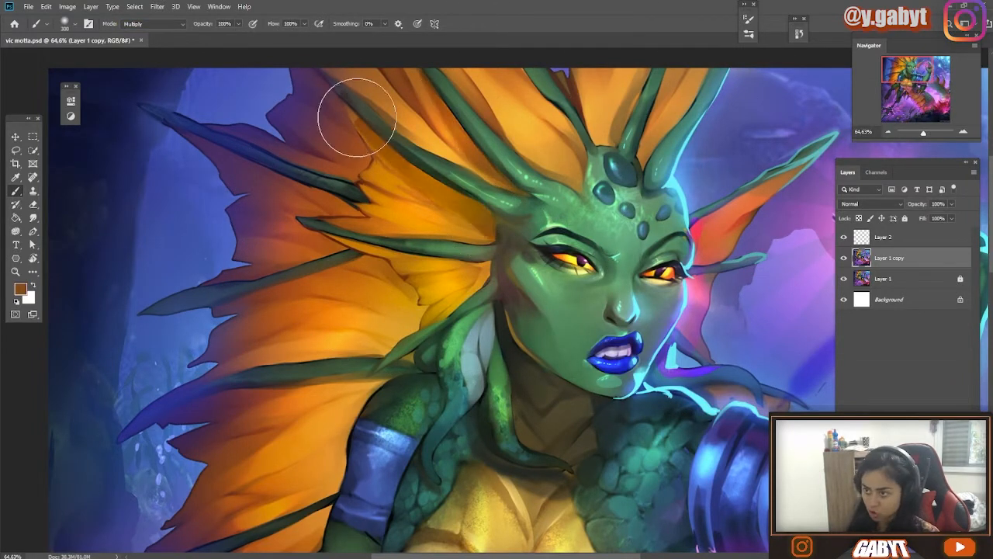
mouse_move(380, 280)
left_mouse_down()
mouse_move(526, 291)
mouse_move(512, 249)
mouse_move(574, 271)
left_mouse_up()
- Sample the crest's orange and paint a Color Dodge glow over its membrane with a 1300 px brush at 20% opacity
key("shift+alt+n")
left_click(570, 339, "alt")
left_click_drag(574, 314, 563, 339)
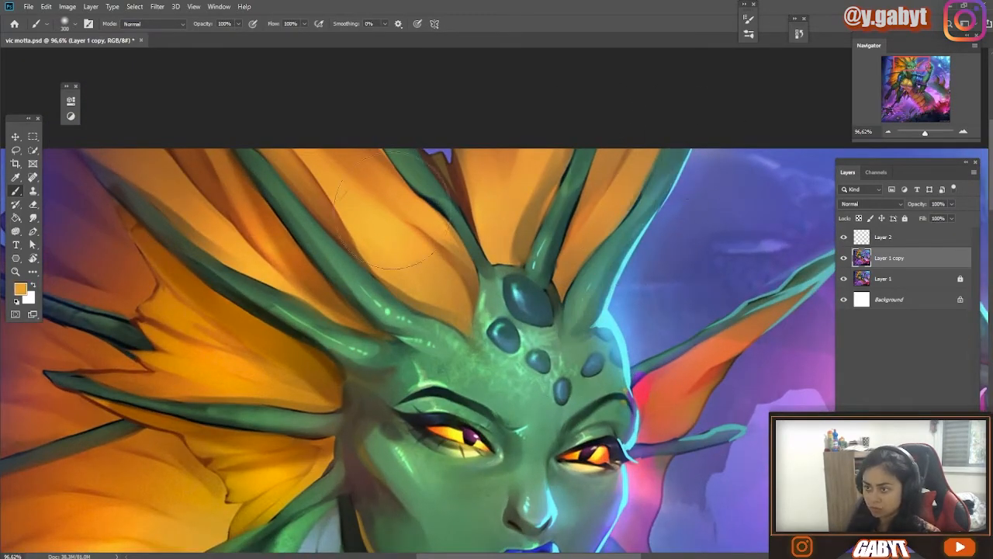
left_click(172, 137)
key("2")
key("]")
key("]")
key("]")
key("]")
key("]")
key("]")
key("]")
key("]")
key("]")
key("]")
key("]")
key("]")
key("]")
key("]")
key("]")
key("]")
left_click(373, 198)
key("ctrl+z")
left_click(384, 186)
- Examine the shading and glow across the illustration, and toggle the visibility of Layer 1 copy to compare versions
mouse_move(652, 241)
left_mouse_down()
mouse_move(534, 207)
mouse_move(605, 257)
left_mouse_up()
left_click_drag(722, 242, 420, 227)
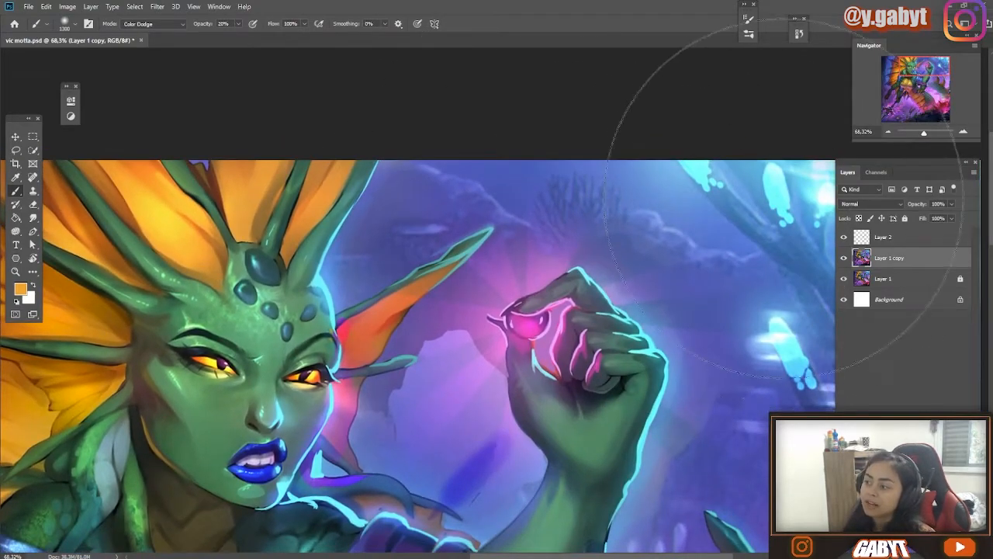
mouse_move(344, 218)
left_mouse_down()
mouse_move(440, 251)
mouse_move(427, 256)
left_mouse_up()
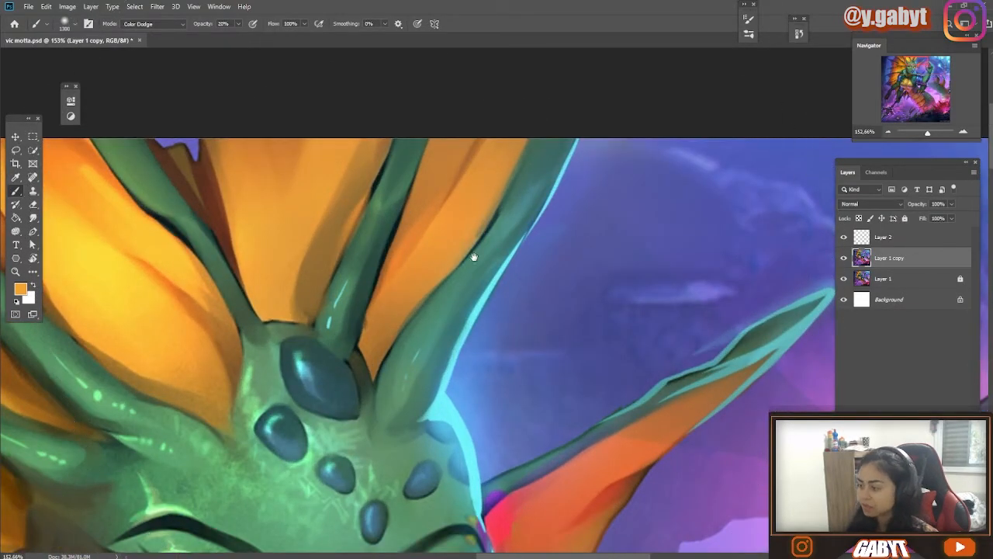
left_click_drag(513, 236, 390, 249)
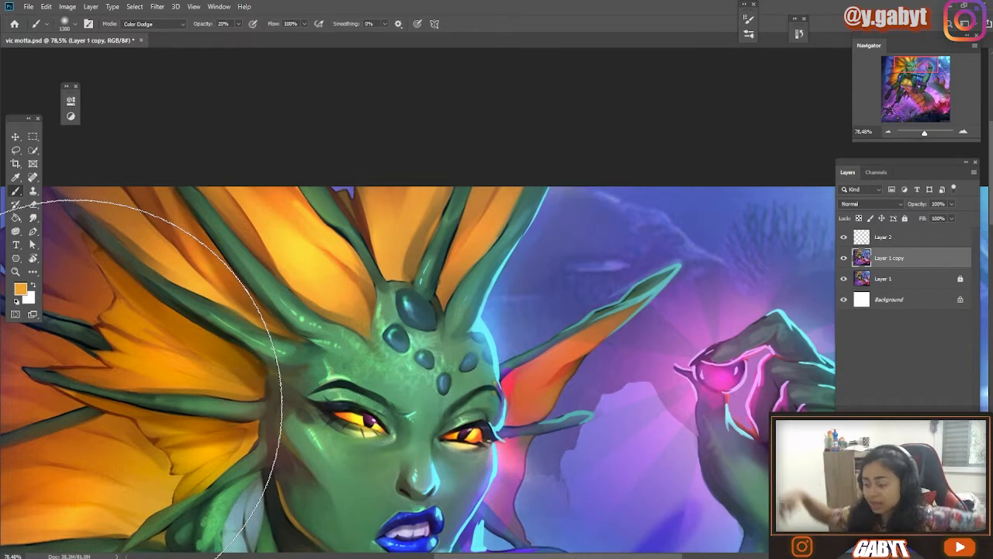
left_click_drag(545, 217, 221, 161)
left_click_drag(126, 200, 428, 177)
left_click_drag(537, 261, 462, 280)
left_click_drag(448, 408, 446, 255)
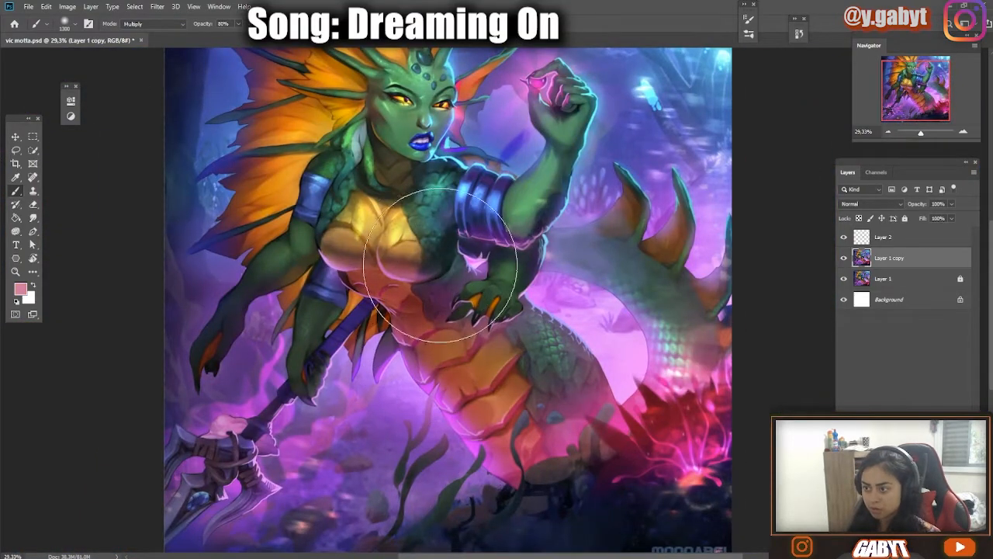
scroll(421, 319, "down", 3)
left_click(844, 257)
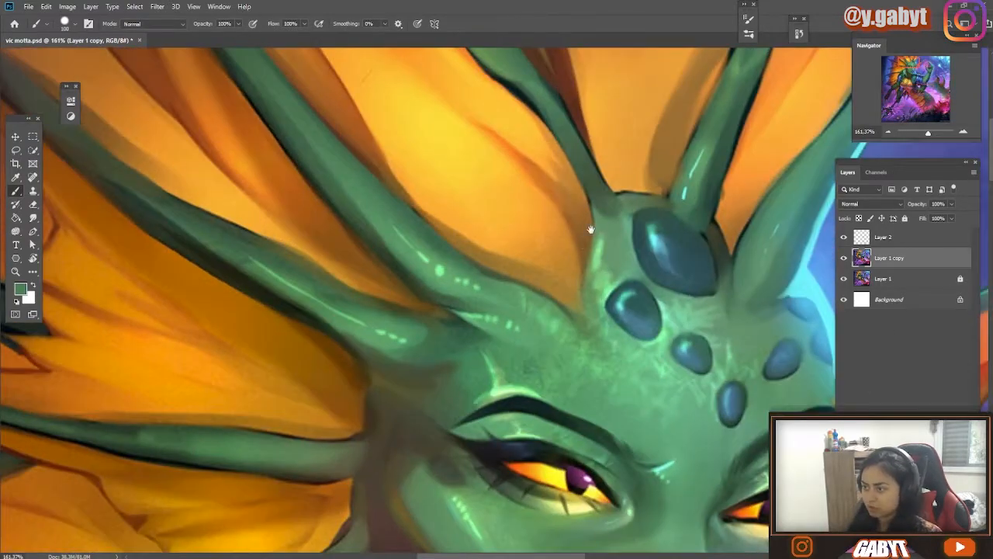
- Paint pale yellow highlight dots and thin shine lines on the crest's orange membranes in Normal mode at 100% opacity
left_click_drag(590, 229, 494, 326)
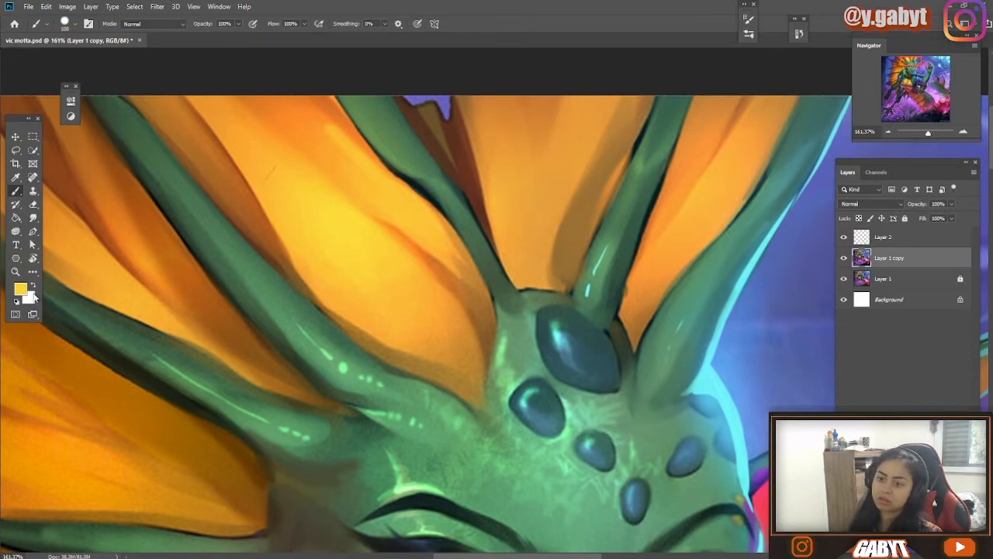
left_click_drag(242, 270, 442, 233)
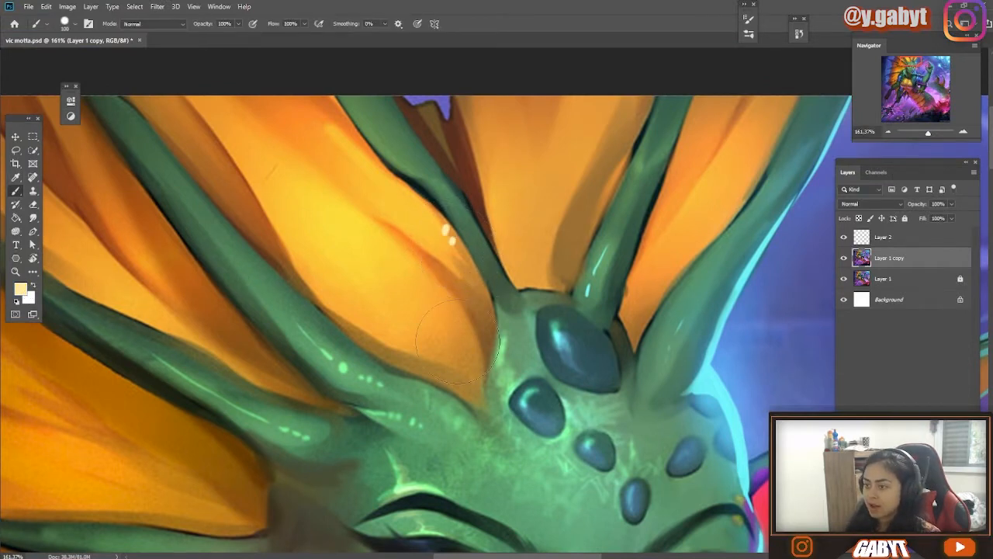
left_click(486, 297)
left_click(491, 321)
left_click(489, 332)
left_click(395, 241)
left_click(380, 229)
left_click_drag(366, 222, 295, 152)
left_click_drag(397, 243, 438, 289)
left_click_drag(677, 217, 726, 141)
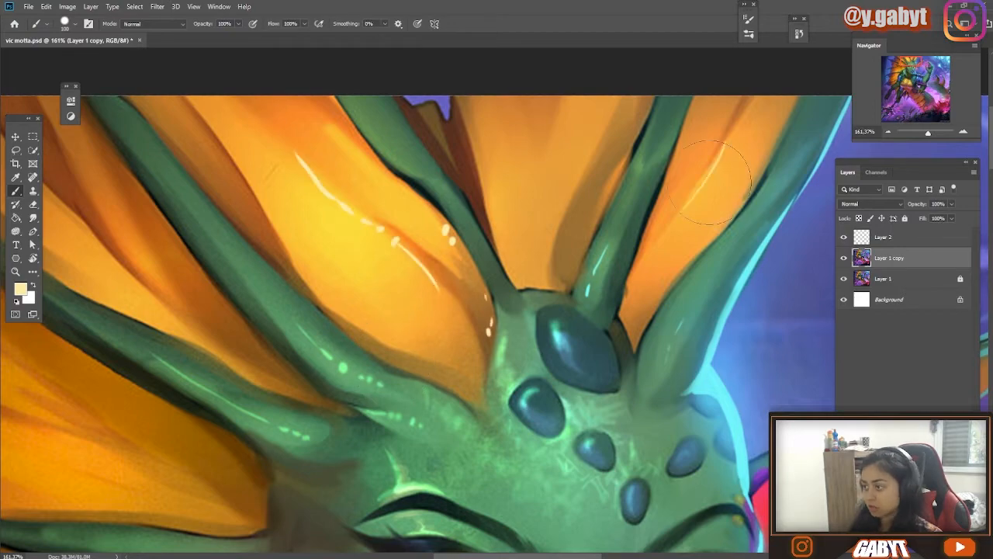
- Add small light green highlight dots along the crest's green spines
scroll(521, 189, "up", 2)
left_click(526, 199, "alt")
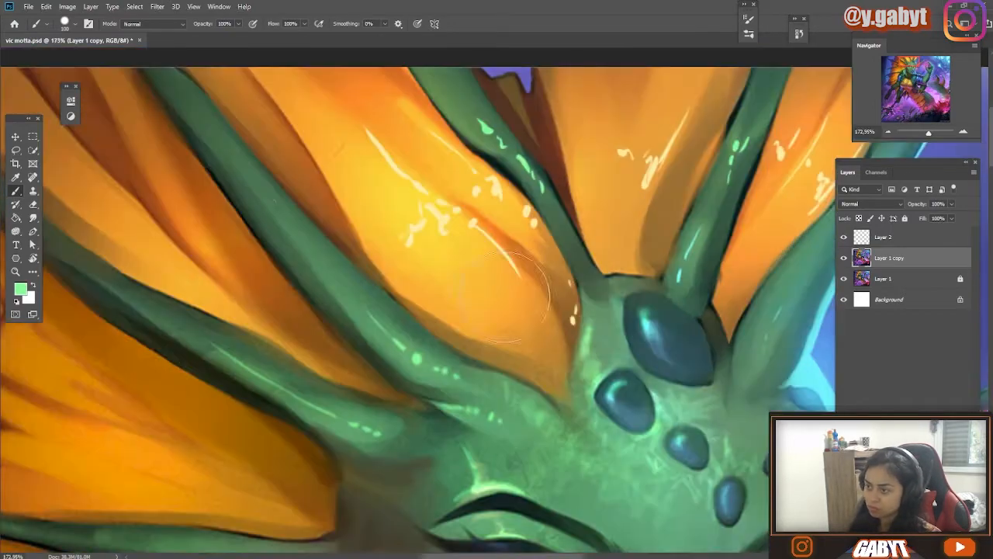
left_click(261, 192)
left_click(287, 225)
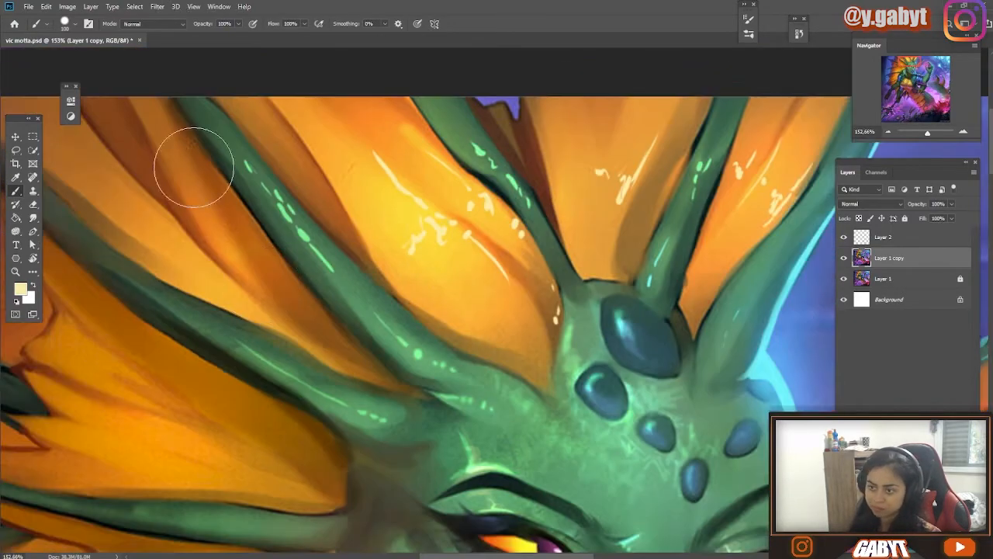
scroll(336, 350, "down", 1)
key("h")
left_click(335, 350)
left_click_drag(336, 350, 382, 291)
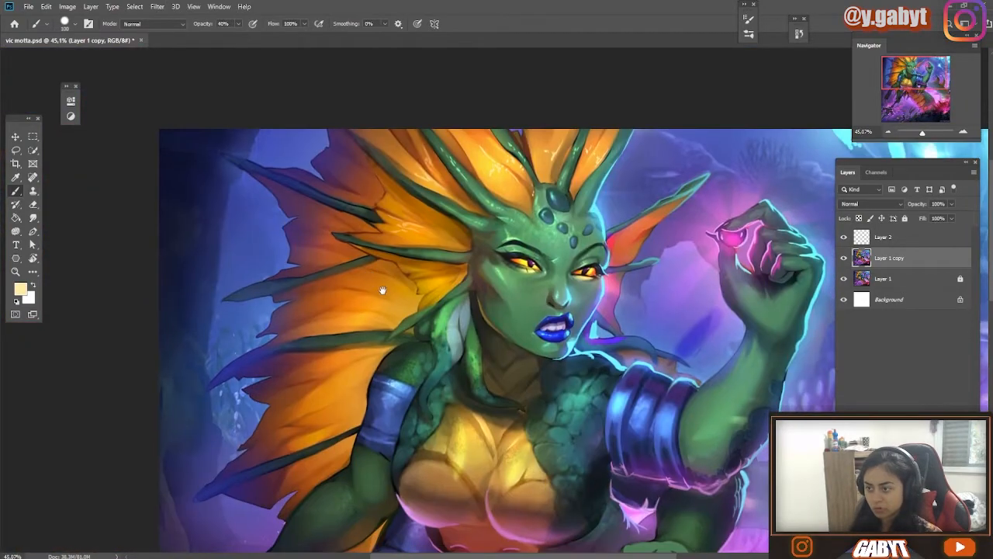
- Select the lower fin beside the face with Quick Selection and refine the selection's edges with the Lasso
left_click_drag(383, 240, 389, 242)
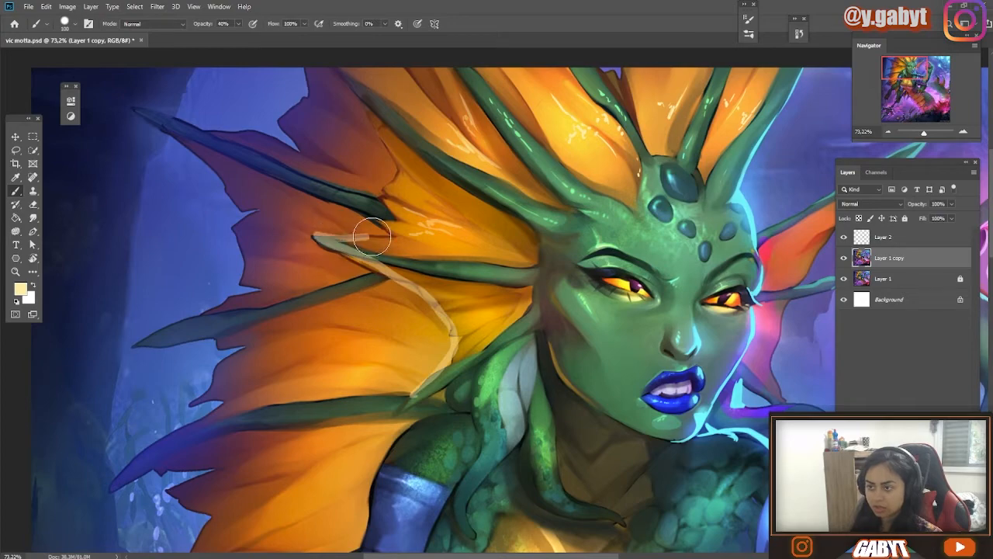
left_click_drag(346, 56, 81, 350)
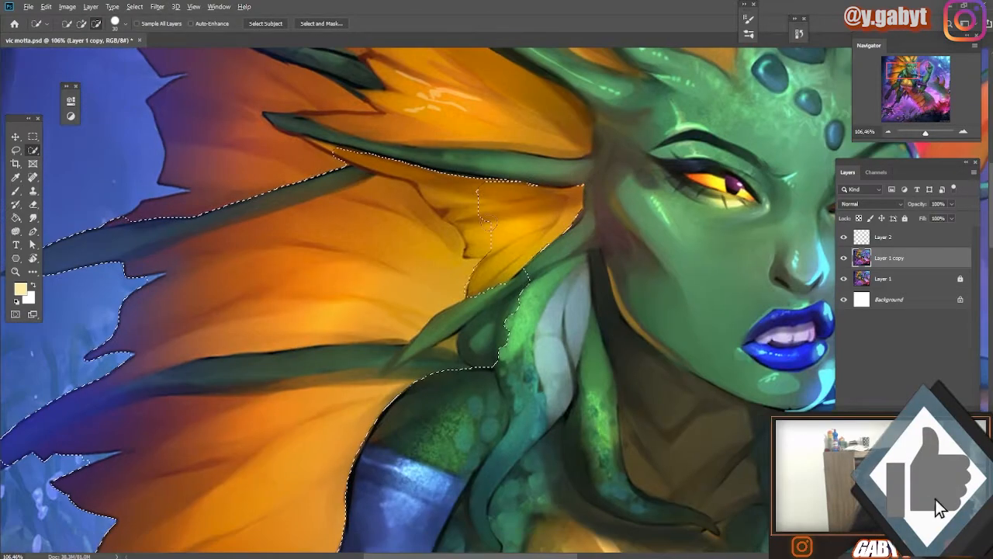
left_click_drag(506, 248, 423, 194)
key("l")
mouse_move(467, 333)
left_mouse_down()
mouse_move(377, 376)
mouse_move(467, 299)
left_mouse_up()
left_click_drag(488, 255, 335, 150)
scroll(492, 239, "down", 8)
scroll(448, 178, "up", 12)
key("w")
left_click_drag(373, 350, 434, 232)
left_click_drag(499, 87, 380, 281)
key("l")
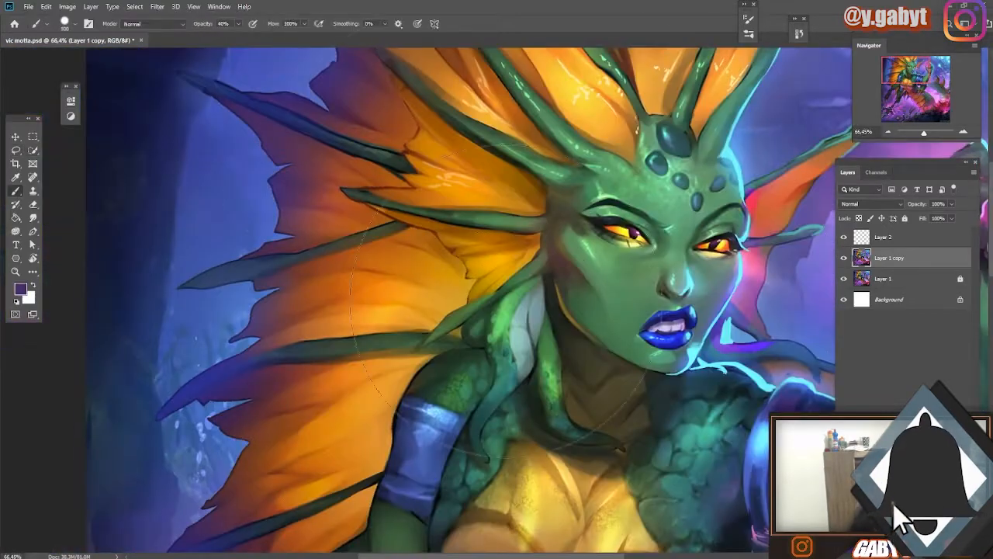
- Paint purple shadows on the fin beside the face in Multiply mode at 40% opacity
scroll(497, 279, "down", 5)
scroll(466, 176, "up", 5)
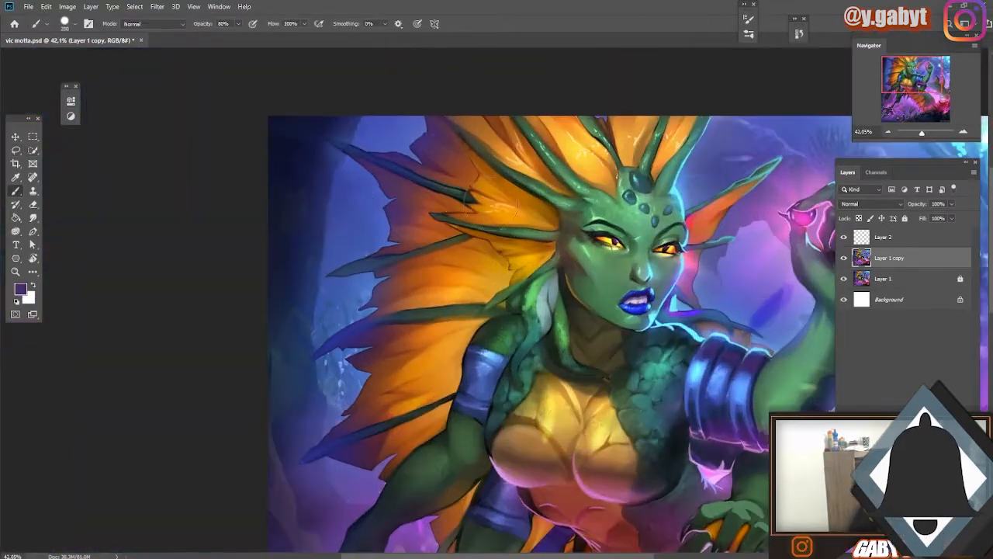
key("shift+alt+m")
key("4")
mouse_move(469, 173)
left_mouse_down()
mouse_move(447, 158)
mouse_move(453, 185)
left_mouse_up()
mouse_move(418, 233)
left_mouse_down()
mouse_move(450, 235)
mouse_move(494, 271)
mouse_move(471, 252)
left_mouse_up()
mouse_move(528, 275)
left_mouse_down()
mouse_move(458, 257)
mouse_move(529, 267)
left_mouse_up()
- Enlarge the brush and build up softer purple shading around the fin, finishing at 20% opacity
key("bracketright")
key("bracketright")
key("bracketright")
key("bracketright")
key("bracketright")
key("bracketright")
key("bracketright")
key("bracketright")
key("bracketright")
key("bracketright")
key("bracketright")
key("bracketright")
key("bracketright")
key("bracketright")
key("bracketright")
key("bracketleft")
key("bracketleft")
key("bracketleft")
key("bracketleft")
left_click_drag(621, 312, 633, 263)
key("2")
left_click_drag(361, 330, 390, 95)
left_click_drag(367, 263, 357, 262)
- Paint with a newly sampled color in a different blend mode and touch up the area with the Dodge tool
left_click(153, 24)
left_click(143, 208)
left_click(419, 201, "alt")
left_click_drag(403, 303, 360, 296)
mouse_move(591, 329)
left_mouse_down()
mouse_move(626, 332)
mouse_move(562, 229)
left_mouse_up()
key("o")
mouse_move(591, 261)
left_mouse_down()
mouse_move(507, 228)
mouse_move(620, 254)
left_mouse_up()
- Sample the slate blue from the lowered arm's band and paint it over the raised arm's armband with a 300 px brush
key("b")
left_click(58, 302, "alt")
key("bracketright")
key("bracketright")
key("bracketright")
left_click_drag(526, 281, 529, 320)
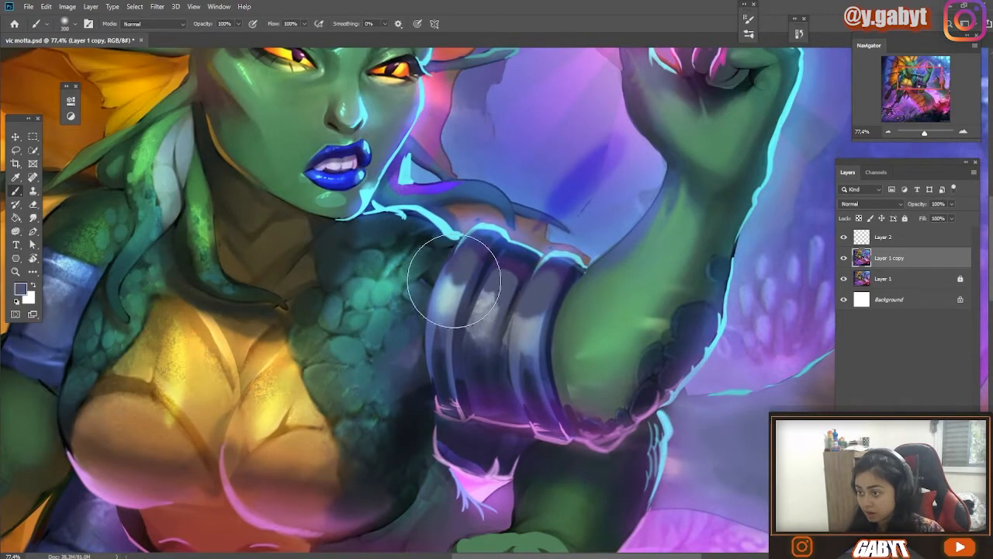
- Paint gray metallic reflections and light edges on the raised arm's armband, using sampled tones and 50% opacity for the lighter accents
left_click_drag(470, 330, 487, 360)
left_click(489, 299, "alt")
left_click_drag(490, 286, 484, 326)
left_click_drag(572, 275, 601, 274)
left_click_drag(547, 259, 528, 307)
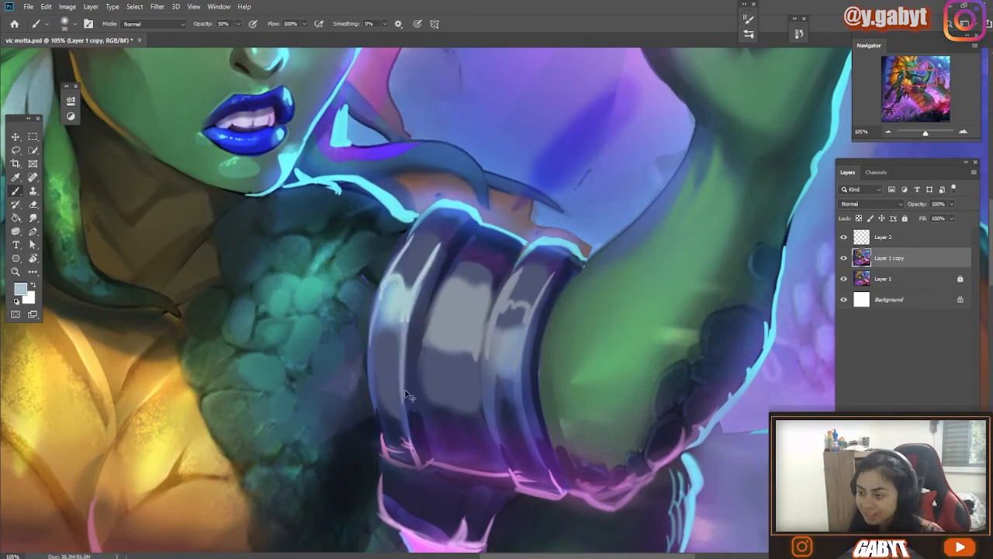
left_click_drag(536, 270, 513, 309)
left_click_drag(545, 332, 470, 334)
- Hide Layer 2 and darken the background behind the fin with sampled dark blue, using a 1600 px brush at 20% opacity
left_click(844, 238)
left_click_drag(755, 310, 727, 306)
left_click_drag(631, 306, 686, 306)
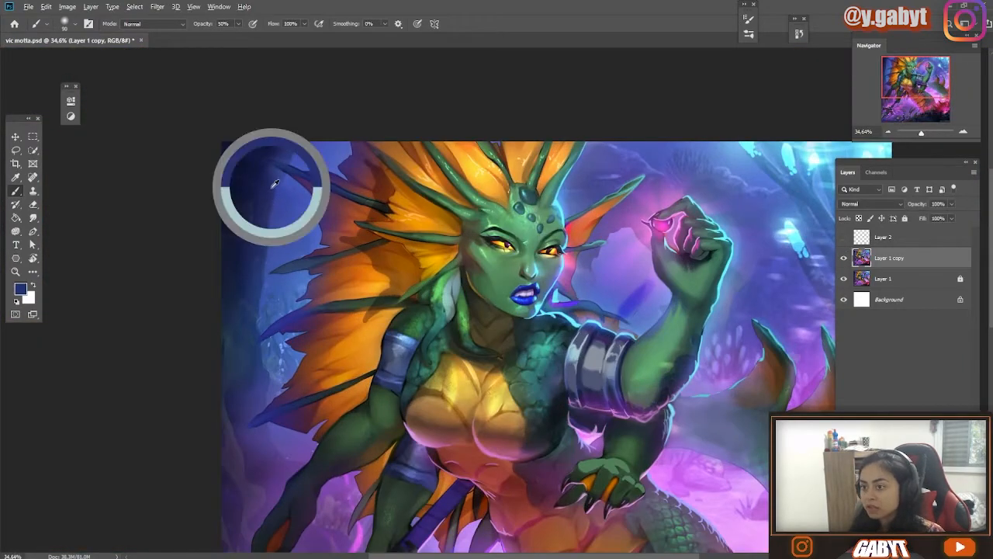
key("bracketright")
key("2")
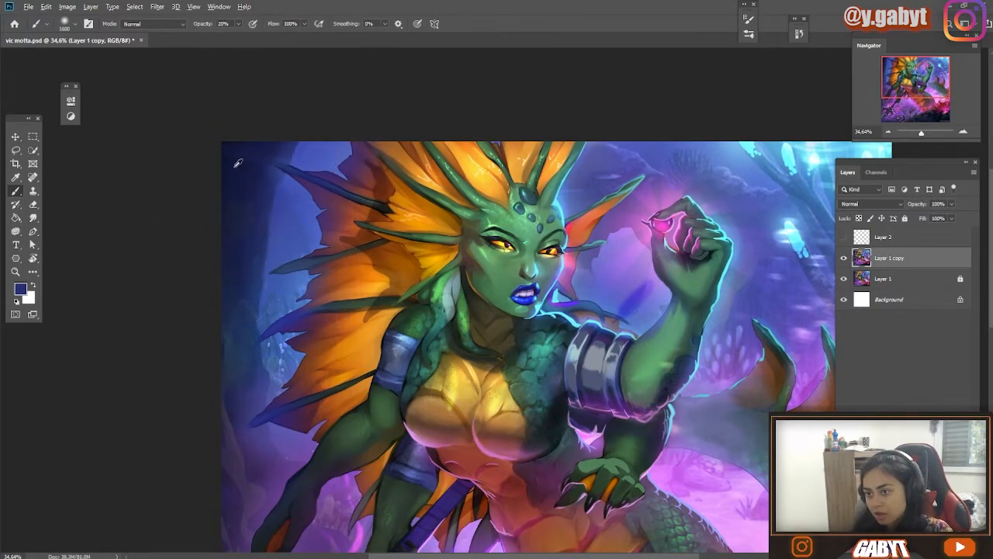
left_click_drag(203, 362, 224, 129)
- Paint a light pink rim light along the lowered arm's outer contour at 100% opacity
scroll(401, 315, "up", 5)
left_click(401, 315, "alt")
mouse_move(401, 315)
left_mouse_down()
mouse_move(676, 194)
mouse_move(724, 273)
mouse_move(305, 276)
left_mouse_up()
scroll(676, 195, "down", 5)
left_click_drag(742, 340, 722, 328)
mouse_move(554, 330)
left_mouse_down()
mouse_move(472, 297)
mouse_move(554, 311)
left_mouse_up()
left_click_drag(99, 235, 244, 365)
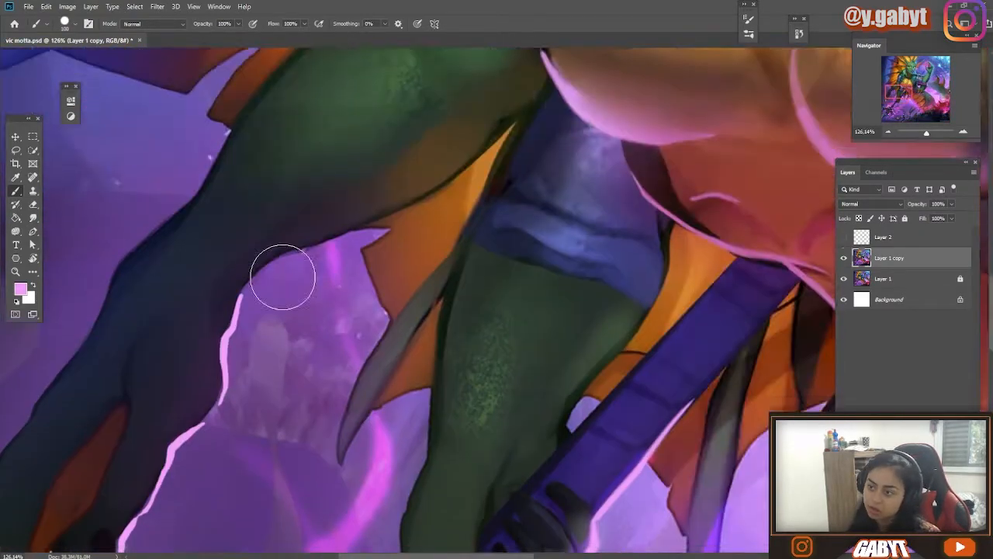
- Add pink and violet rim light along the staff, the gripping claws and the tips of the hanging fins
left_click_drag(815, 497, 646, 262)
scroll(646, 263, "down", 1)
scroll(650, 258, "up", 1)
left_click_drag(554, 163, 454, 262)
left_click_drag(392, 170, 550, 276)
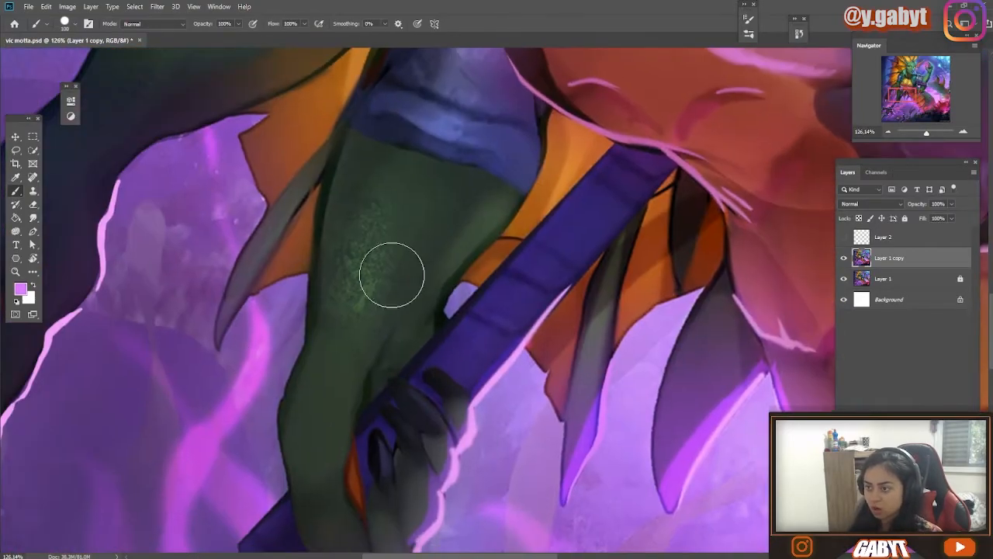
- Continue the violet-pink rim light along the remaining edges around the staff and lower body
left_click_drag(310, 316, 229, 322)
left_click_drag(223, 254, 326, 250)
left_click_drag(401, 244, 440, 209)
left_click_drag(188, 222, 253, 200)
left_click_drag(311, 179, 256, 384)
left_click_drag(280, 143, 290, 267)
left_click_drag(346, 174, 261, 182)
left_click_drag(291, 147, 395, 346)
- Lower the brush opacity to 70% and add softer rim-light strokes to the figure's edges
key("7")
left_click_drag(548, 115, 512, 110)
left_click_drag(480, 86, 488, 237)
scroll(432, 260, "down", 5)
left_click_drag(432, 259, 366, 111)
- Sample a light blue and paint rim-light strokes under the large armband and along the tail's upper edge at 70% opacity
scroll(366, 111, "up", 2)
scroll(612, 232, "up", 5)
left_click(481, 224, "alt")
left_click(21, 288)
key("b")
scroll(264, 283, "up", 4)
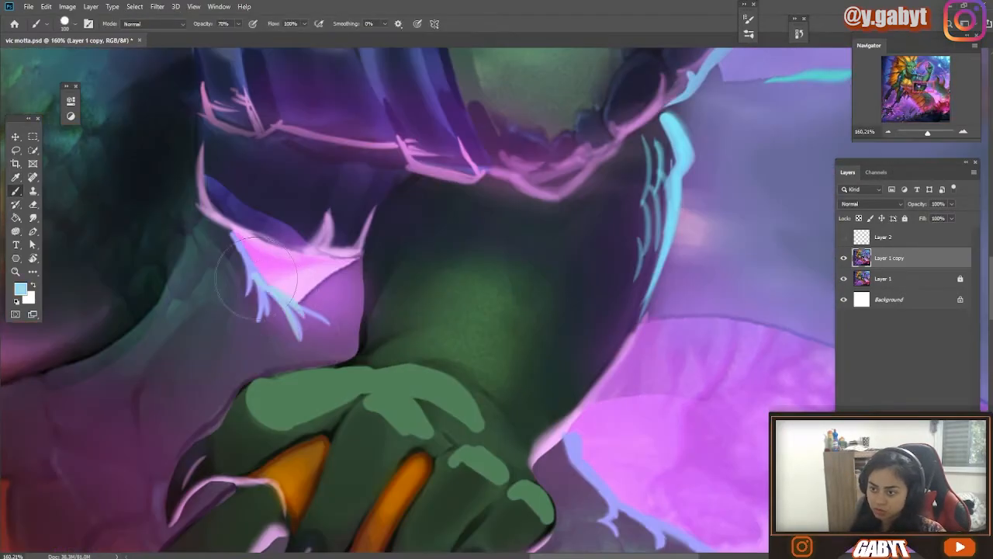
scroll(399, 310, "down", 2)
- Lower the brush opacity to 30% and add softer cyan rim light around the raised arm, elbow scales and large armband
left_click_drag(579, 176, 435, 106)
left_click_drag(481, 85, 349, 394)
left_click_drag(444, 225, 388, 313)
left_click_drag(474, 62, 414, 295)
scroll(368, 246, "down", 10)
mouse_move(368, 246)
left_mouse_down()
mouse_move(414, 281)
mouse_move(445, 286)
left_mouse_up()
left_click_drag(213, 340, 412, 215)
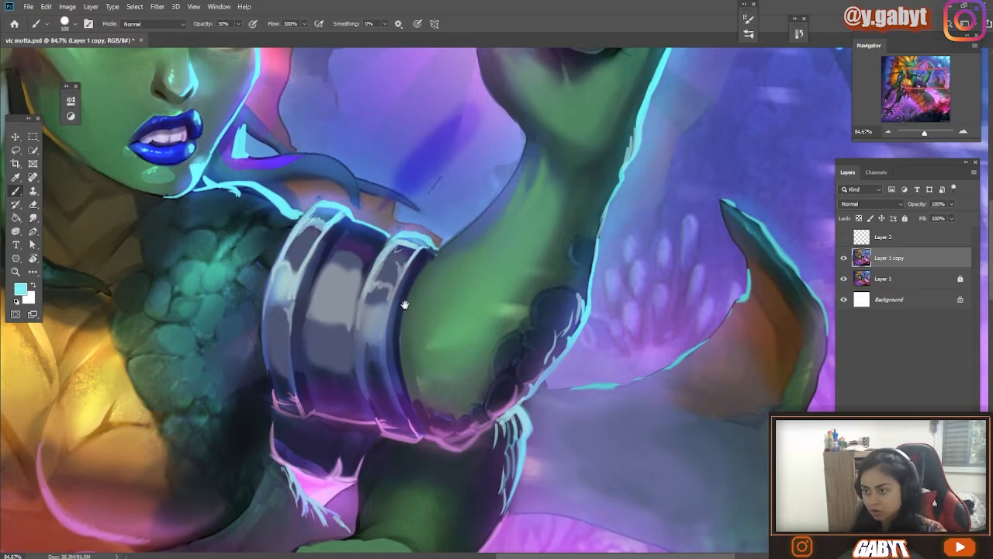
- Brush a soft cyan glow around the tail fins in Soft Light mode at 20% opacity with a 700 px brush
left_click_drag(360, 327, 377, 326)
mouse_move(334, 114)
left_mouse_down()
mouse_move(350, 318)
mouse_move(421, 388)
left_mouse_up()
key("8")
left_click_drag(376, 92, 141, 175)
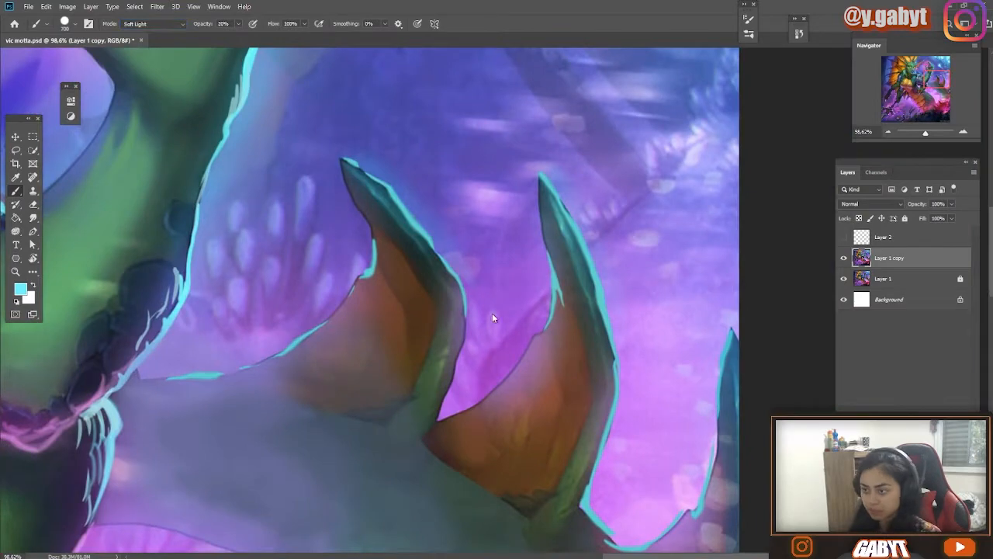
left_click(84, 288, "alt")
left_click_drag(380, 292, 380, 331)
left_click_drag(562, 341, 556, 379)
mouse_move(554, 363)
left_mouse_down()
mouse_move(373, 364)
mouse_move(466, 375)
left_mouse_up()
- Sample a warm orange and brush it over the tail fins in Soft Light mode at 20% opacity
left_click(6, 311, "alt")
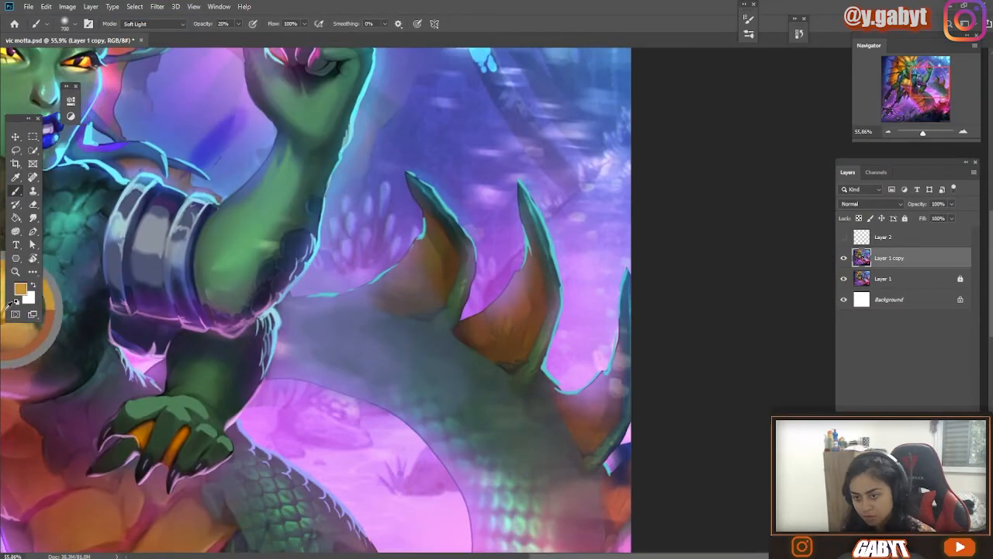
mouse_move(565, 311)
left_mouse_down()
mouse_move(519, 311)
mouse_move(585, 310)
left_mouse_up()
left_click(396, 249, "alt")
left_click_drag(468, 314, 509, 318)
left_click_drag(581, 373, 559, 365)
- Compare the painting with Layer 1 copy hidden and shown, and shade between the lower tail scales in muted purple at 30% opacity
key("ctrl+comma")
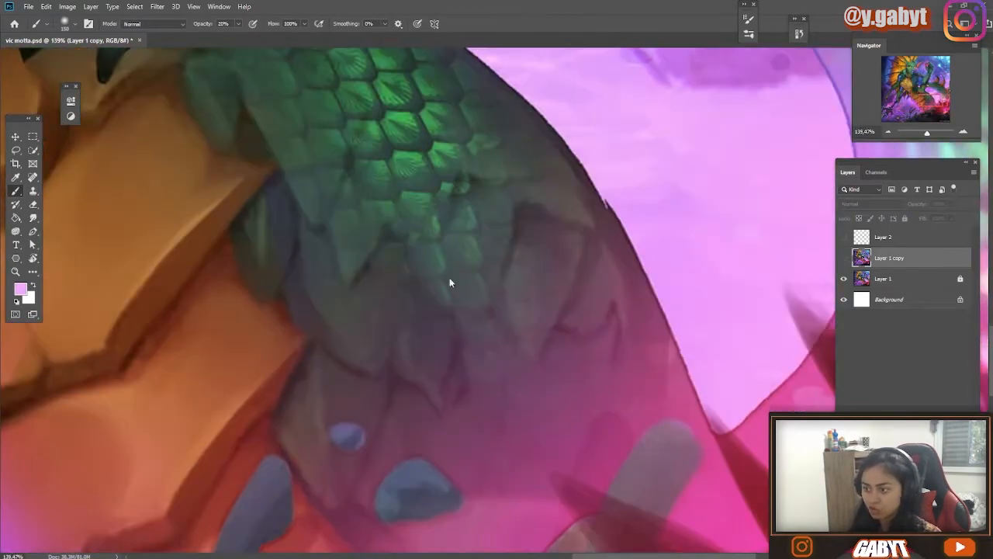
key("ctrl+comma")
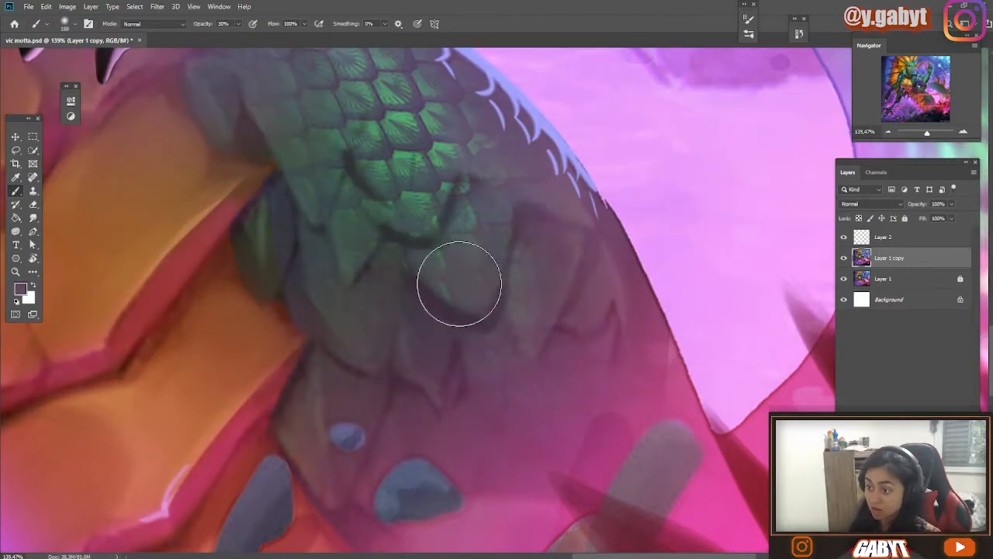
left_click_drag(358, 254, 311, 255)
left_click(434, 217, "alt")
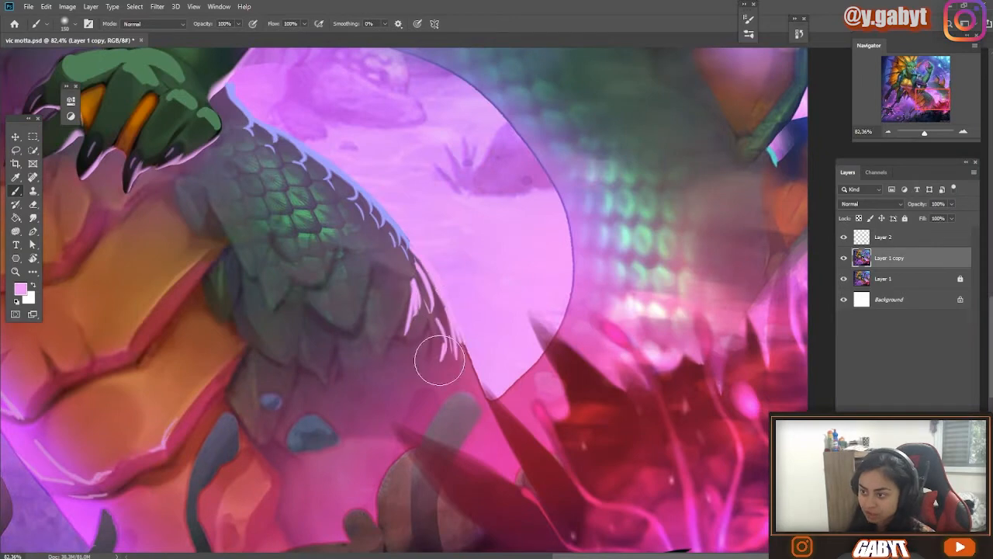
- Paint short light pink rim-light strokes along the inner curve of the tail at 100% opacity
left_click_drag(522, 400, 537, 380)
left_click_drag(534, 396, 548, 372)
left_click_drag(564, 341, 573, 323)
left_click_drag(567, 313, 579, 294)
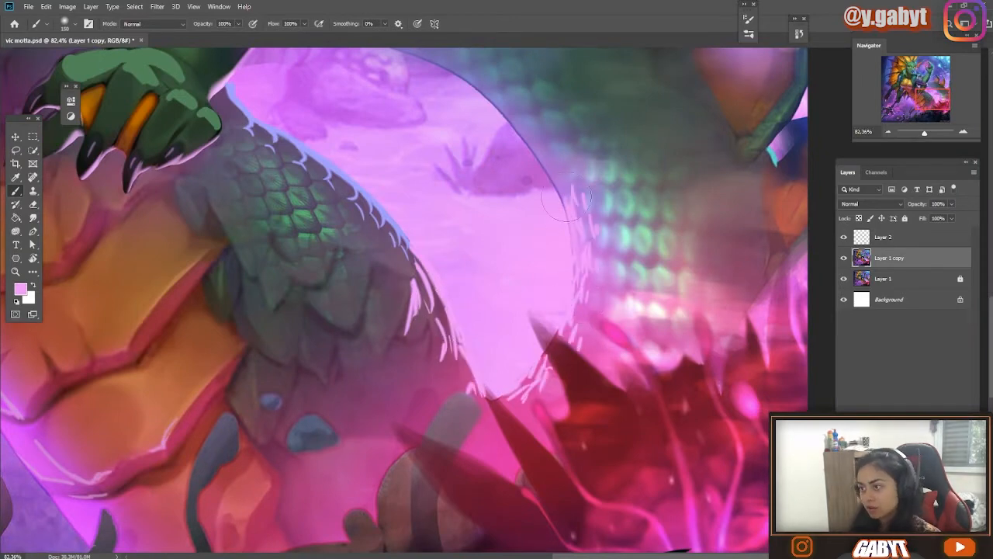
scroll(543, 162, "down", 5)
scroll(497, 225, "up", 5)
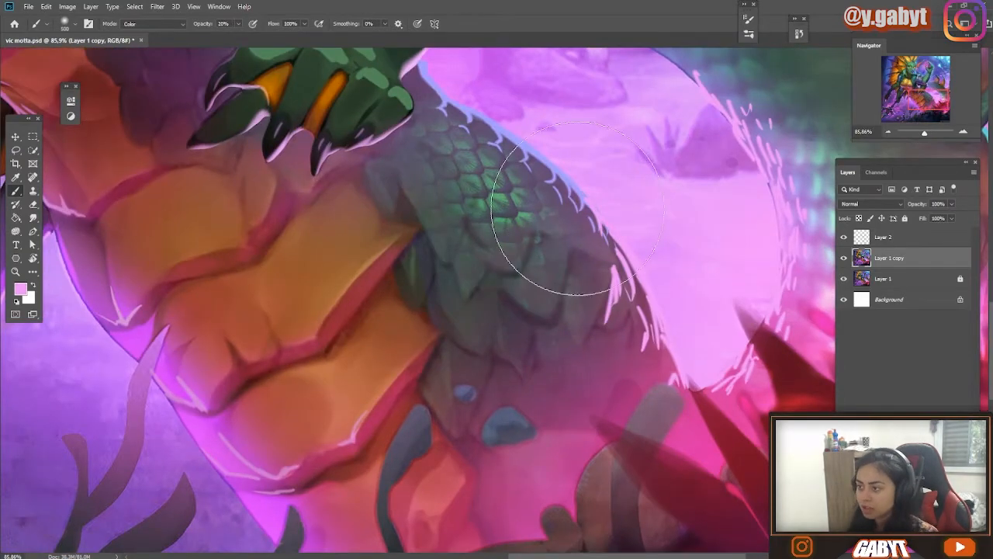
- Set up a 1500 px dark gray brush in Multiply mode at 10% opacity for broad shading of the figure
scroll(478, 306, "down", 5)
scroll(543, 307, "up", 2)
key("alt+shift+m")
key("bracketright")
key("bracketright")
key("bracketright")
key("bracketright")
key("bracketright")
key("bracketright")
key("1")
scroll(576, 317, "down", 5)
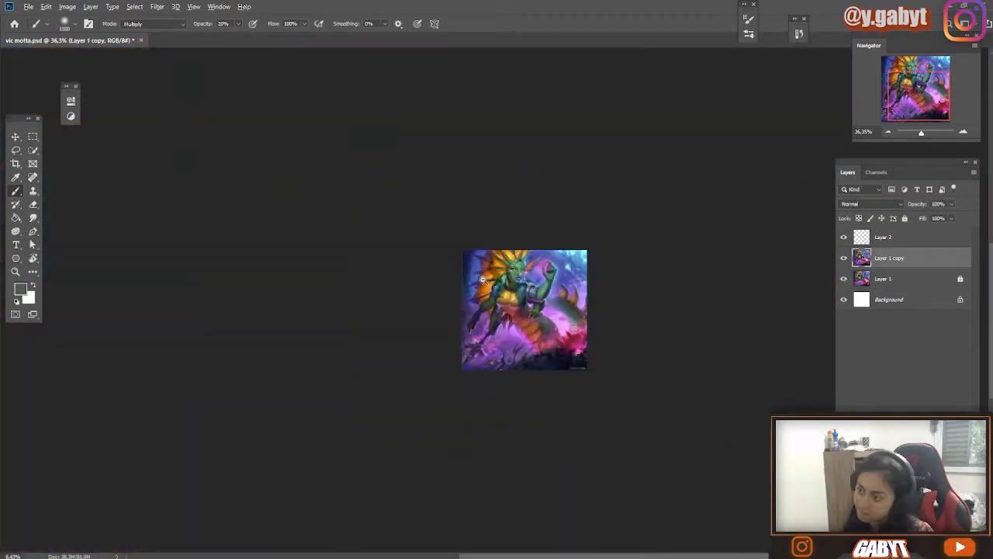
scroll(576, 317, "up", 4)
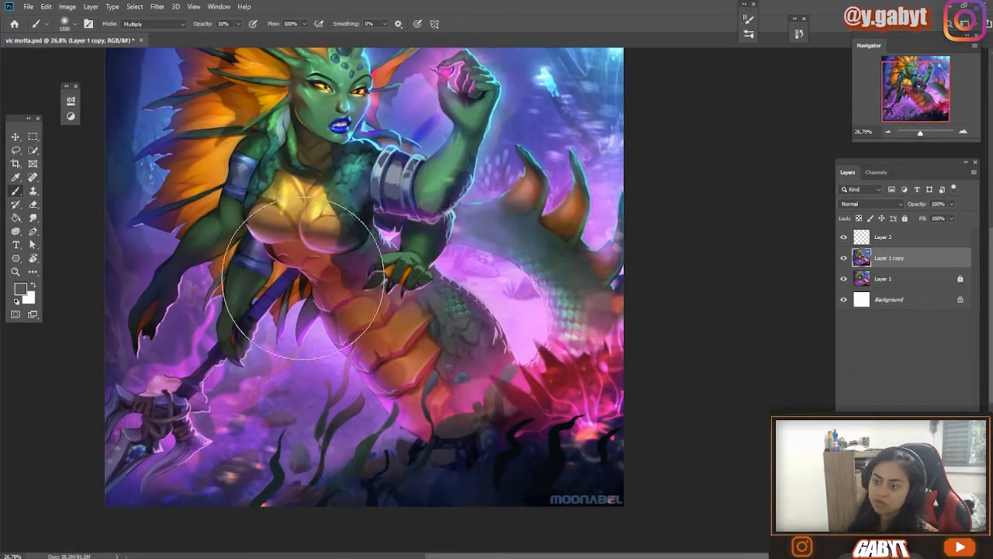
scroll(288, 310, "down", 5)
scroll(288, 310, "up", 4)
scroll(644, 271, "down", 5)
scroll(620, 288, "up", 6)
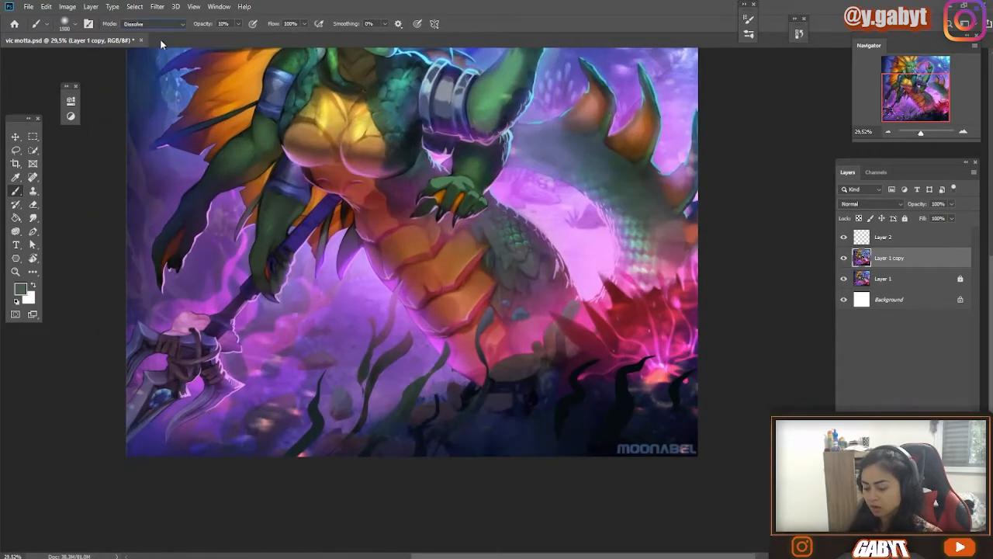
- Sample the background pink and brush a soft haze around the lower tail with a 2000 px Normal brush at 10% opacity
left_click(574, 256, "alt")
left_click_drag(424, 326, 454, 287)
key("ctrl+z")
left_click(535, 318, "alt")
left_click(574, 256, "alt")
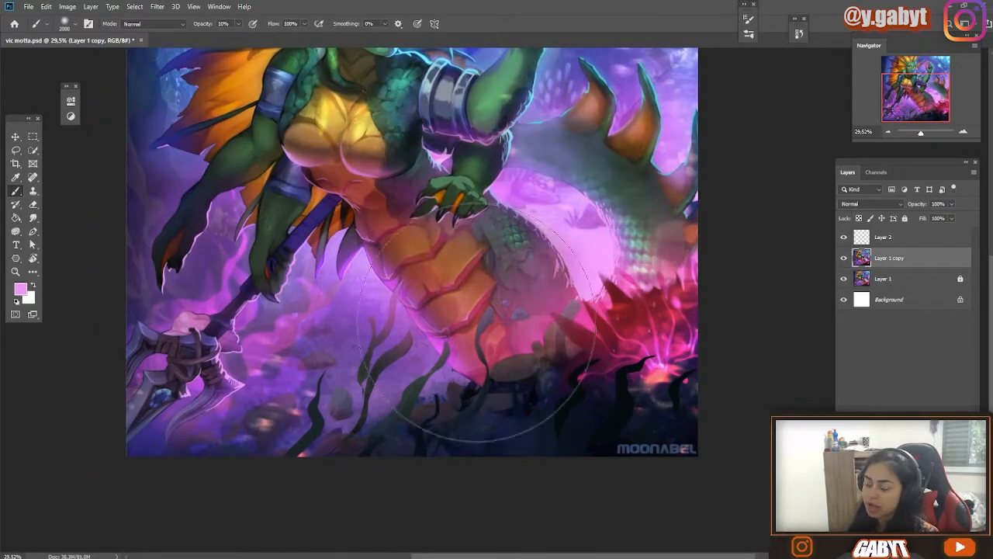
left_click_drag(424, 357, 418, 330)
scroll(429, 344, "down", 5)
scroll(372, 306, "up", 5)
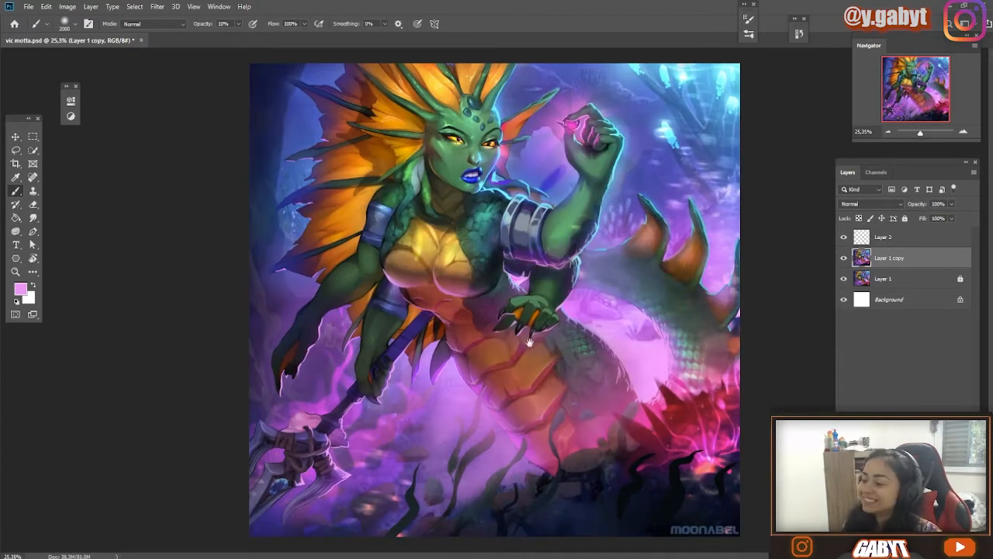
scroll(537, 461, "up", 5)
scroll(576, 243, "down", 4)
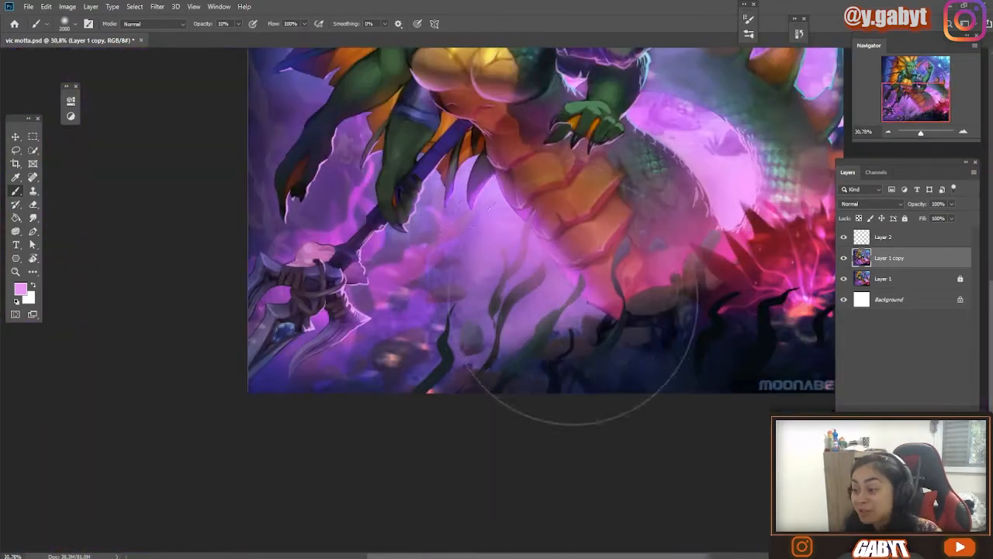
left_click_drag(544, 324, 468, 455)
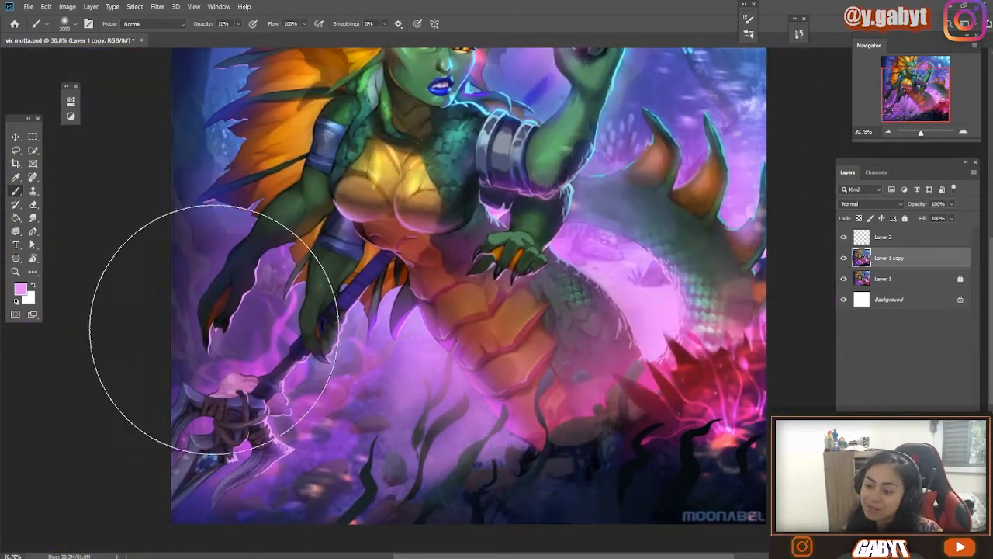
- Reduce the brush size to 700 px and set its blend mode to Screen
scroll(555, 347, "down", 5)
scroll(559, 332, "up", 8)
key("bracketleft")
key("bracketleft")
key("bracketleft")
key("bracketleft")
key("bracketleft")
key("bracketleft")
key("bracketleft")
key("bracketleft")
key("bracketleft")
key("bracketleft")
key("bracketleft")
key("bracketleft")
key("bracketleft")
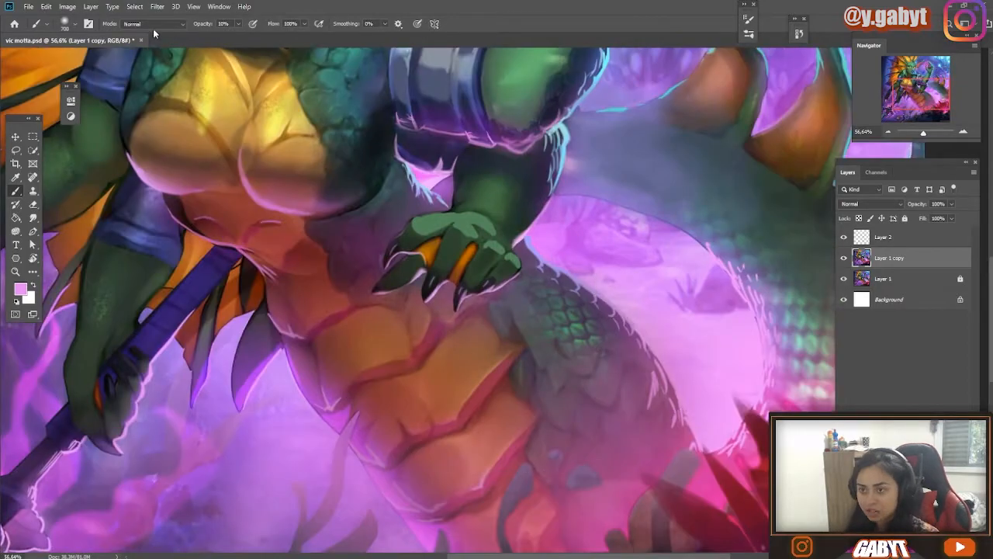
left_click(153, 24)
left_click(141, 153)
- Compare the whole painting with Layer 1 copy hidden and shown
scroll(433, 301, "down", 8)
scroll(494, 256, "up", 7)
scroll(495, 256, "down", 7)
scroll(776, 258, "up", 4)
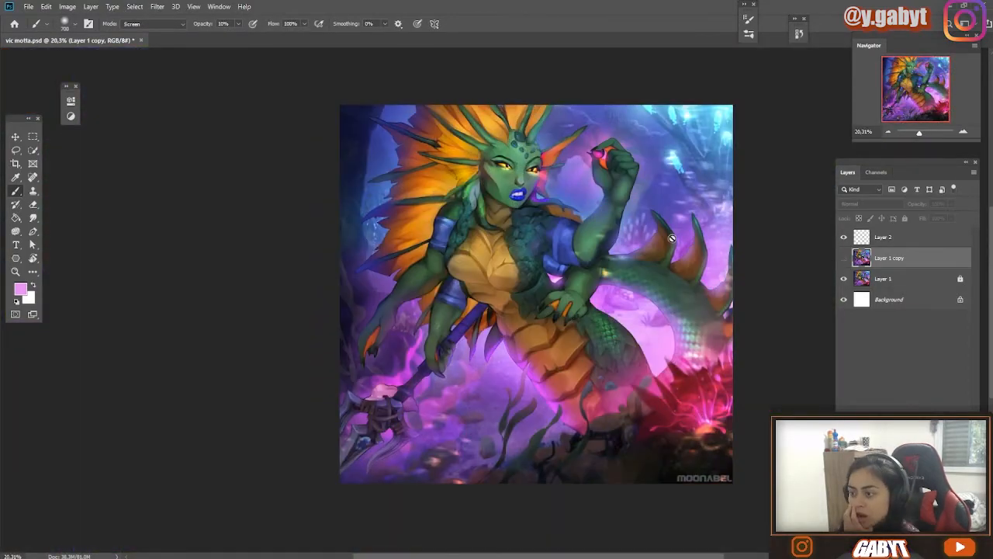
left_click(841, 259)
mouse_move(540, 225)
left_mouse_down()
mouse_move(609, 226)
mouse_move(543, 248)
left_mouse_up()
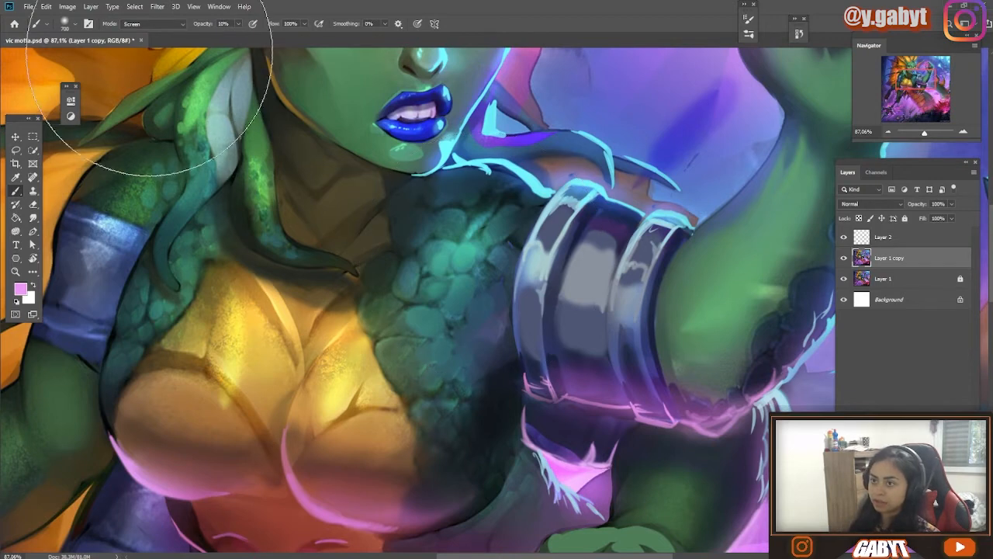
- Set the brush to Normal mode at 100% opacity and 400 px, and sample the dark color of the chest scales
scroll(170, 25, "up", 9)
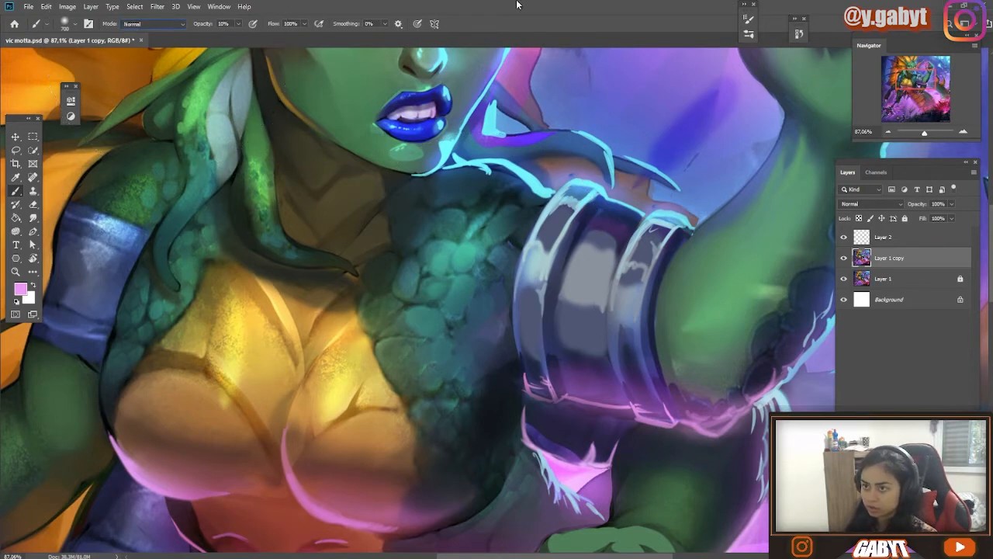
key("0")
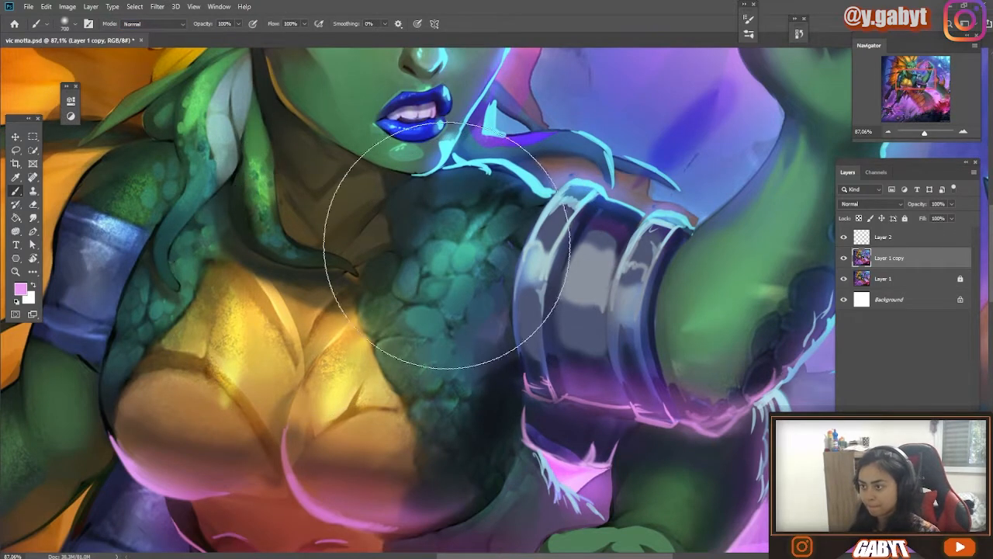
left_click(510, 197, "alt")
key("bracketleft")
key("bracketleft")
key("bracketleft")
key("bracketleft")
key("bracketleft")
key("bracketright")
key("bracketright")
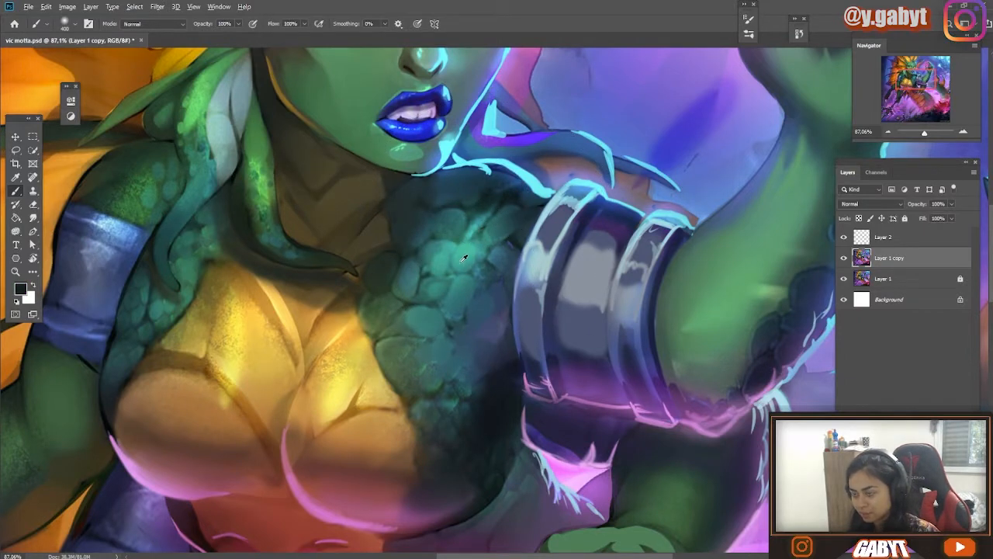
- Cover the textured scales on both sides of the chest with a flat dark teal base
left_click(467, 254, "alt")
key("bracketright")
key("bracketright")
key("bracketright")
mouse_move(464, 221)
left_mouse_down()
mouse_move(470, 299)
mouse_move(458, 289)
mouse_move(431, 386)
mouse_move(490, 224)
mouse_move(468, 230)
left_mouse_up()
key("ctrl+z")
key("ctrl+z")
left_click(468, 208, "alt")
mouse_move(469, 272)
left_mouse_down()
mouse_move(472, 224)
mouse_move(505, 197)
mouse_move(438, 346)
left_mouse_up()
key("ctrl+z")
left_click_drag(194, 225, 130, 325)
left_click_drag(124, 192, 150, 153)
key("comma")
mouse_move(125, 218)
left_mouse_down()
mouse_move(434, 222)
mouse_move(543, 210)
left_mouse_up()
- Block in the upper arm beside the orange crest with flat dark teal and its armband with dark blue
key("ctrl+minus")
key("ctrl+minus")
left_click_drag(557, 302, 658, 314)
mouse_move(658, 314)
left_mouse_down()
mouse_move(673, 314)
mouse_move(609, 318)
left_mouse_up()
left_click(627, 298, "alt")
left_click_drag(618, 233, 641, 244)
left_click(636, 173, "alt")
left_click_drag(632, 200, 656, 217)
left_click(602, 186, "alt")
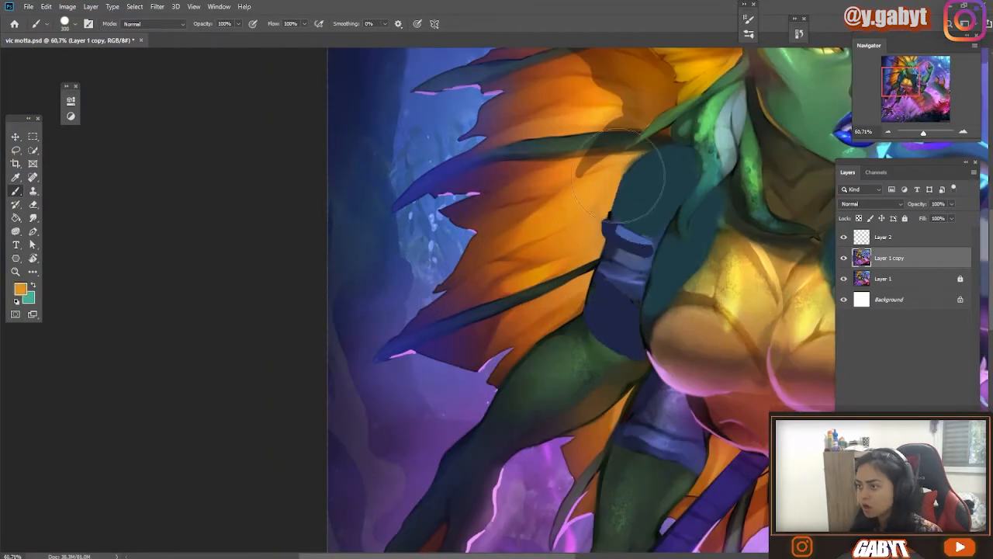
- Paint a diagonal row of lighter teal oval scales down the chest with a 100 px brush
left_click_drag(713, 283, 432, 311)
left_click_drag(783, 210, 827, 209)
key("x")
key("bracketleft")
key("bracketleft")
key("bracketleft")
key("bracketleft")
key("bracketleft")
key("bracketleft")
left_click_drag(362, 269, 446, 271)
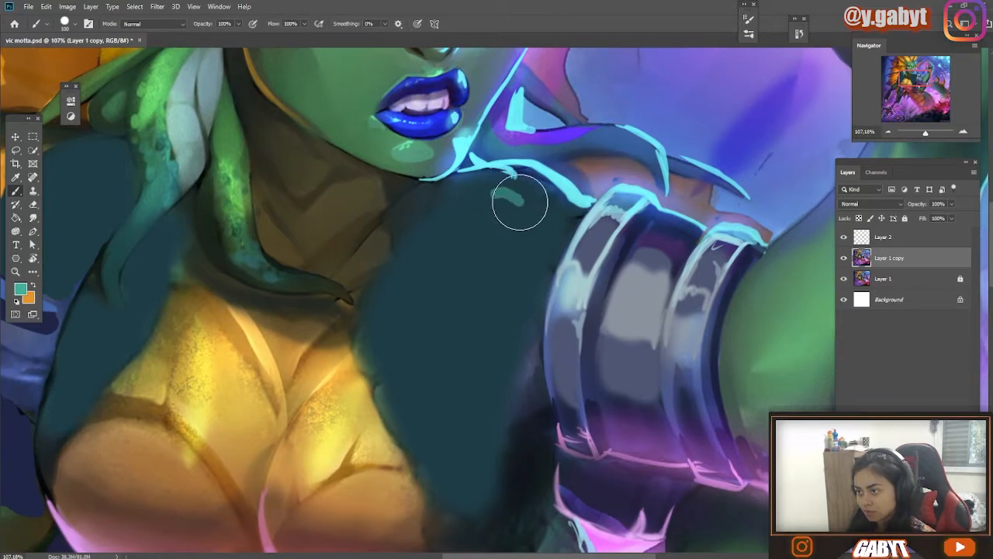
left_click_drag(513, 203, 498, 195)
left_click_drag(484, 219, 508, 234)
left_click_drag(463, 259, 483, 274)
left_click_drag(433, 316, 446, 331)
left_click_drag(384, 389, 398, 412)
- Try adding a second row of lighter teal oval scales on the chest beside the armband
key("h")
left_click_drag(538, 217, 558, 237)
left_click_drag(530, 239, 549, 259)
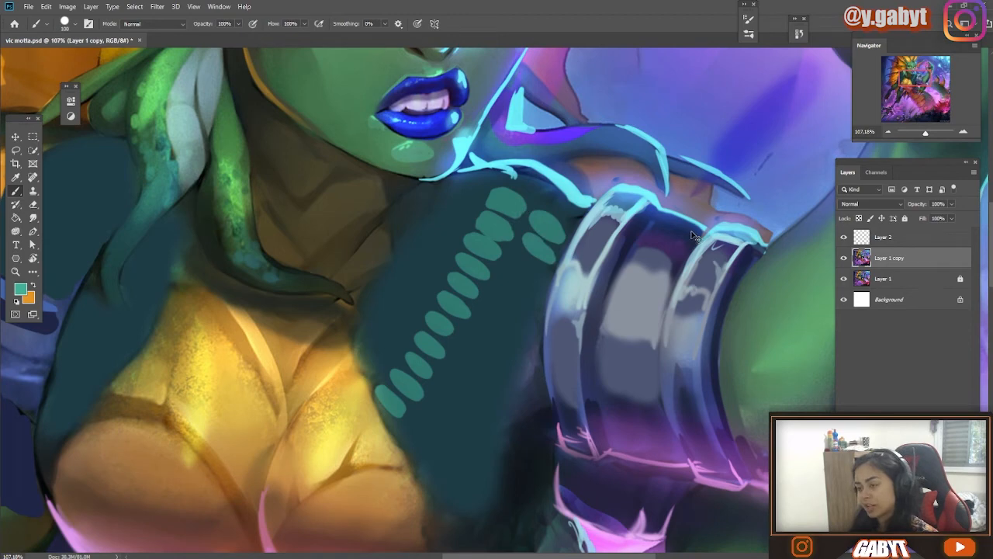
- Undo all the oval scales painted on the dark teal side of the chest
key("ctrl+z")
key("ctrl+z")
key("ctrl+z")
key("ctrl+z")
key("ctrl+z")
key("ctrl+z")
key("ctrl+z")
key("ctrl+z")
key("ctrl+z")
key("ctrl+z")
key("ctrl+z")
key("ctrl+z")
key("ctrl+z")
- Draw curved, muted green guide lines across the dark teal chest area from the neck side to the armband
left_click_drag(444, 296, 412, 266)
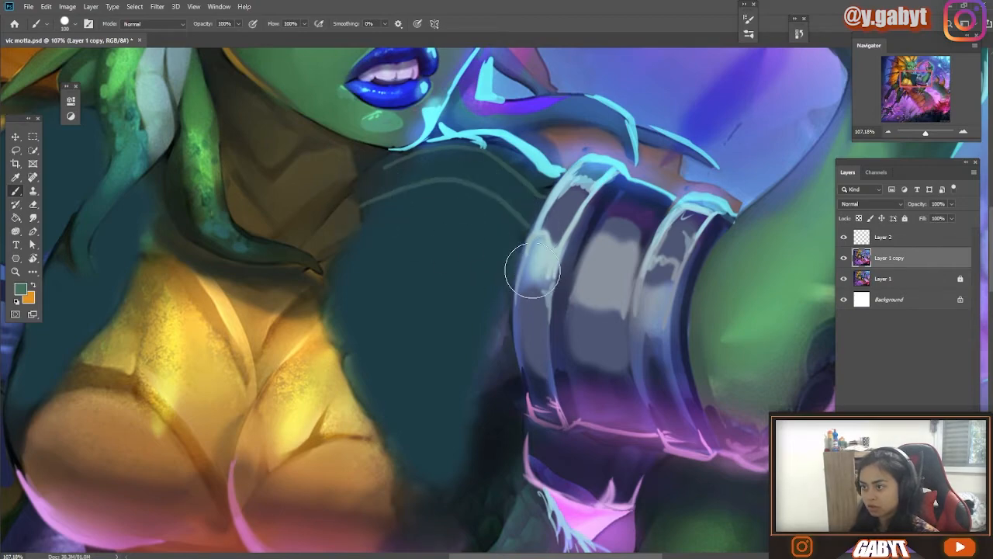
left_click_drag(505, 304, 329, 304)
mouse_move(513, 335)
left_mouse_down()
mouse_move(485, 292)
mouse_move(343, 348)
left_mouse_up()
left_click_drag(513, 354, 364, 388)
left_click_drag(463, 453, 476, 334)
left_click_drag(532, 253, 398, 317)
left_click_drag(534, 277, 407, 380)
left_click_drag(536, 295, 406, 421)
key("ctrl+z")
left_click_drag(536, 301, 486, 420)
- Draw curved lengthwise guide lines down the chest, crossing the horizontal ones to form a scale grid
scroll(489, 403, "down", 10)
scroll(497, 371, "up", 10)
mouse_move(527, 141)
left_mouse_down()
mouse_move(461, 226)
mouse_move(518, 400)
left_mouse_up()
mouse_move(433, 126)
left_mouse_down()
mouse_move(381, 285)
mouse_move(445, 395)
left_mouse_up()
mouse_move(448, 394)
left_mouse_down()
mouse_move(470, 288)
mouse_move(408, 251)
left_mouse_up()
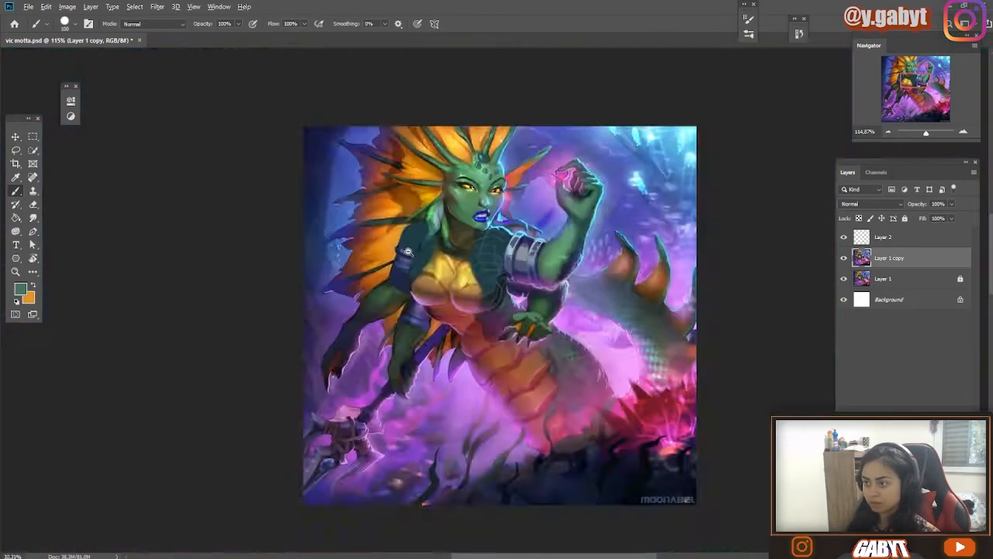
- Sample a dark color and shade the outer edges of the scale grid at 30% opacity
left_click_drag(470, 264, 535, 268)
left_click(508, 383, "alt")
key("3")
left_click_drag(508, 383, 509, 419)
left_click_drag(523, 146, 466, 167)
left_click_drag(357, 275, 380, 319)
left_click_drag(506, 250, 464, 250)
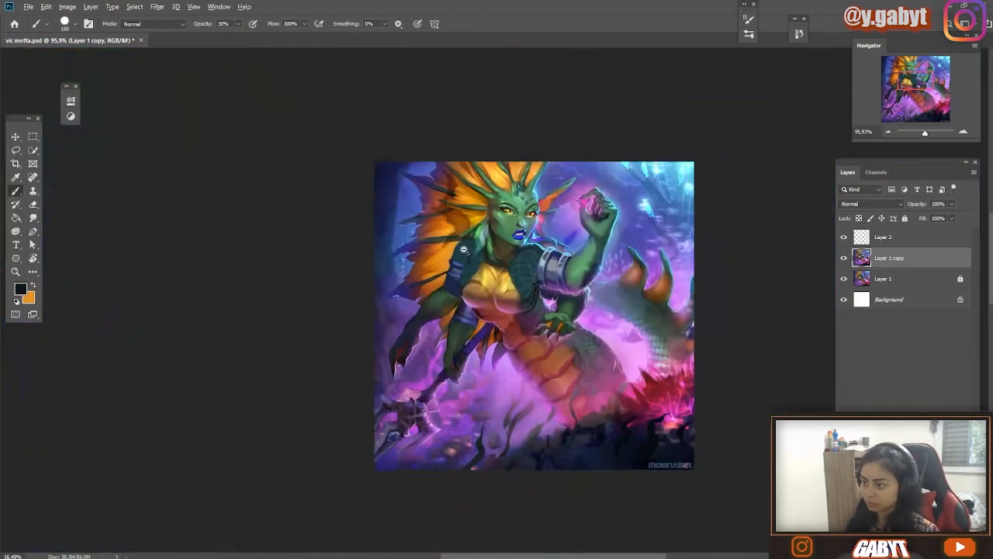
- Sample a lighter green and accent the upper grid crossings at 100% opacity with a 60 px brush
scroll(463, 249, "up", 10)
left_click(501, 180, "alt")
key("0")
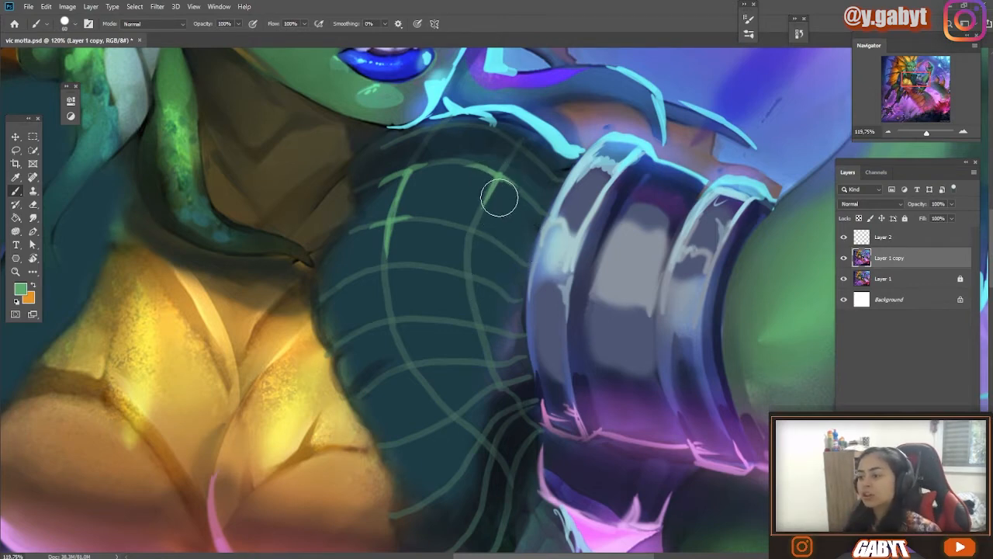
- Try a light green contour stroke on the raised arm beyond the armband
left_click_drag(693, 256, 592, 278)
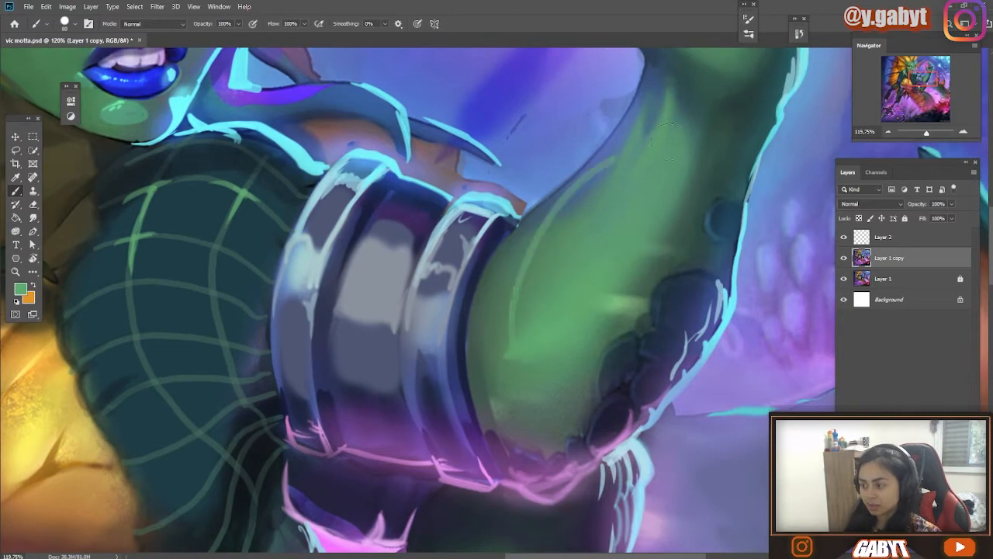
left_click_drag(633, 157, 664, 237)
key("ctrl+z")
left_click_drag(342, 155, 672, 209)
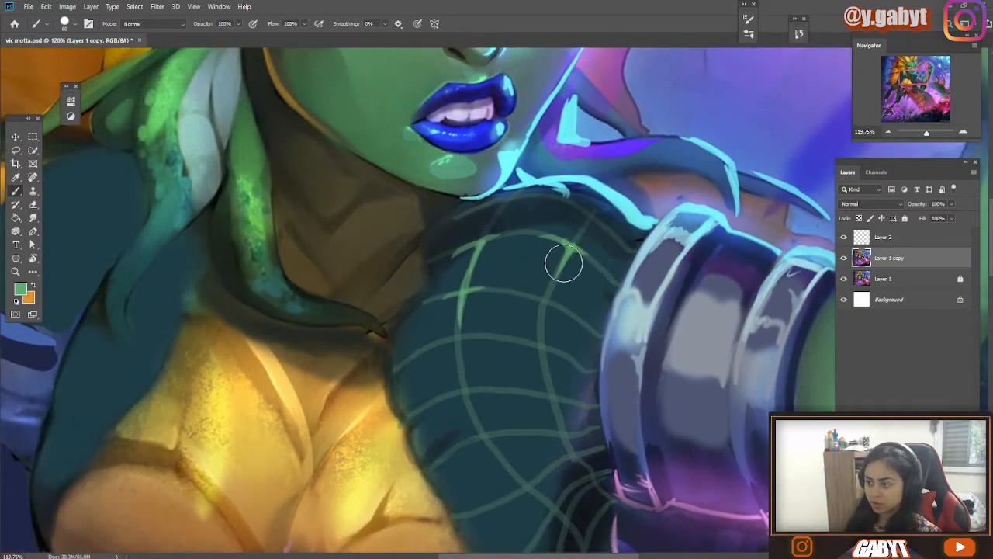
- Paint dark gaps and lighter teal patches inside the grid cells to give the scales volume
left_click_drag(541, 312, 477, 221)
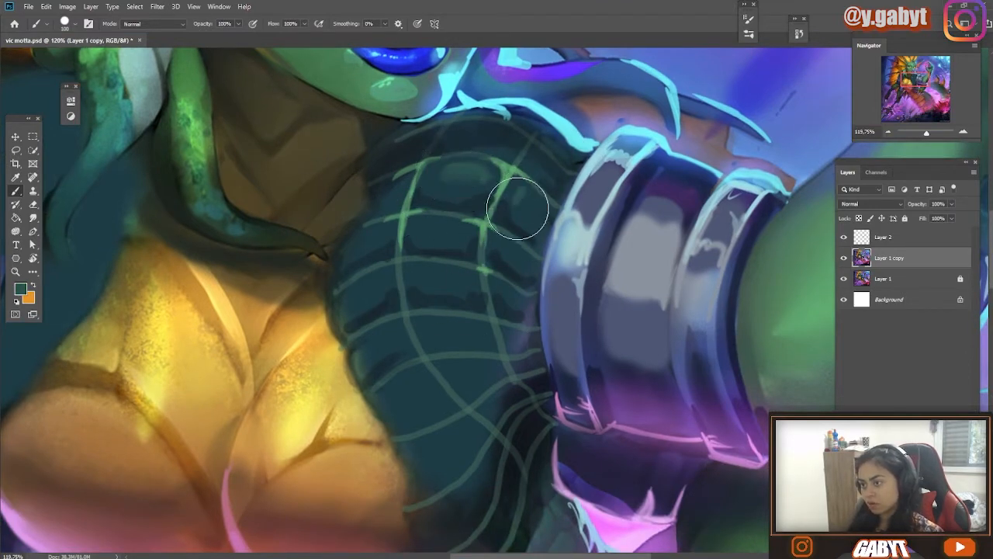
left_click_drag(458, 280, 372, 285)
left_click_drag(382, 343, 422, 340)
- Compare the whole painting with Layer 1 copy hidden and shown
scroll(527, 326, "down", 10)
scroll(586, 353, "up", 8)
left_click(843, 257)
left_click(844, 257)
scroll(744, 326, "down", 4)
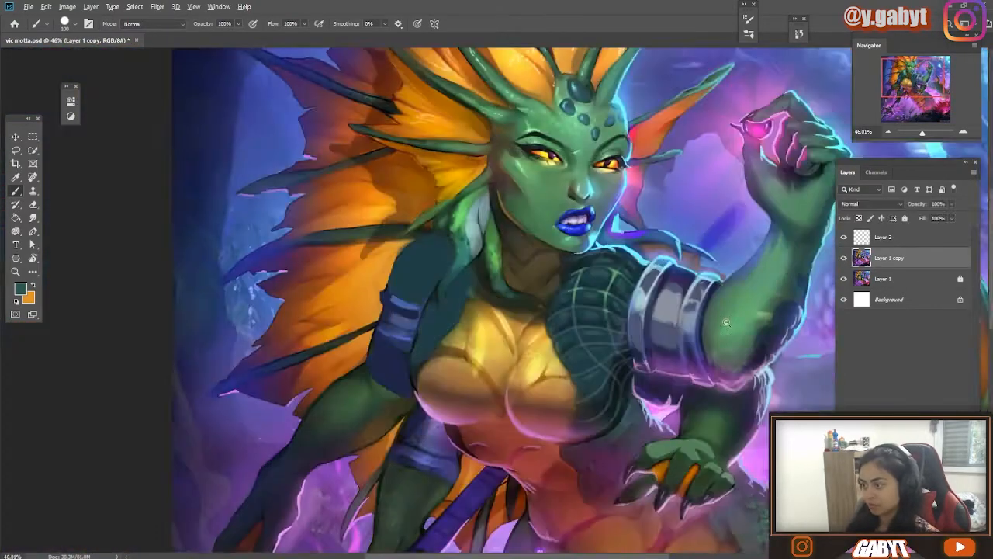
scroll(102, 209, "up", 8)
scroll(102, 209, "down", 8)
- Blend the shading and grid lines of the chest scales with the Smudge tool at 80% strength
scroll(442, 147, "up", 6)
key("r")
scroll(442, 145, "up", 3)
scroll(499, 127, "up", 2)
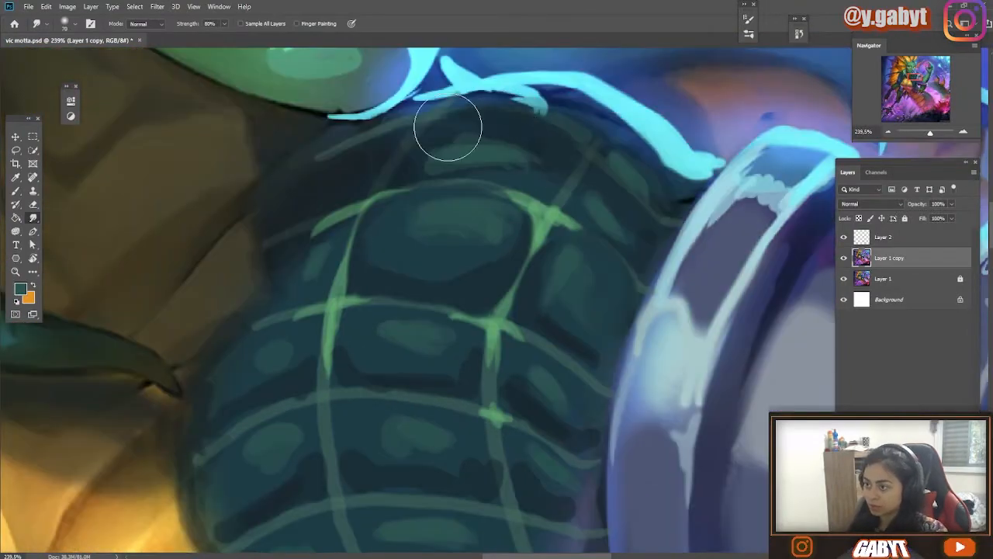
scroll(226, 359, "down", 2)
scroll(606, 255, "down", 2)
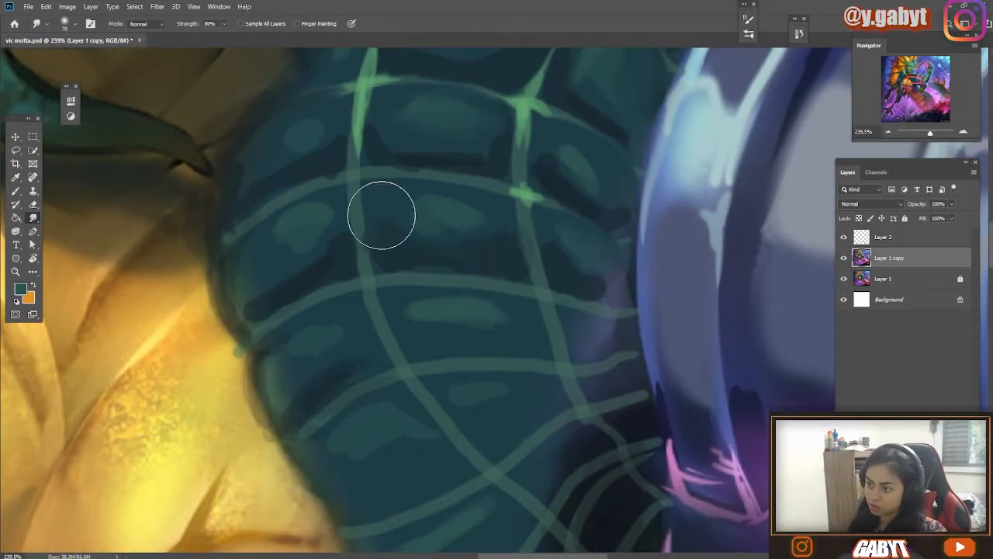
scroll(426, 249, "down", 3)
- Dot small pale blue highlights onto the upper chest scales with the Brush tool
key("b")
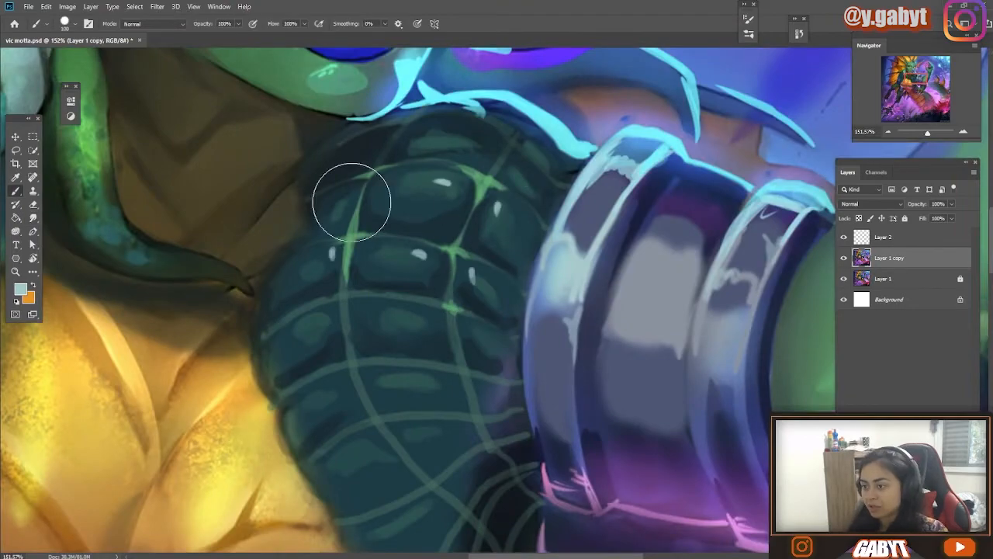
left_click_drag(435, 207, 439, 207)
left_click_drag(443, 334, 380, 221)
- Sample tones from the chest scales and build up the shading across the middle and lower scales
left_click(341, 318, "alt")
left_click_drag(335, 306, 408, 390)
left_click_drag(455, 455, 436, 306)
left_click(469, 248, "alt")
left_click_drag(466, 264, 435, 315)
scroll(433, 315, "down", 3)
mouse_move(373, 258)
left_mouse_down()
mouse_move(434, 253)
mouse_move(479, 301)
left_mouse_up()
scroll(435, 253, "down", 5)
scroll(336, 337, "up", 8)
- Sample a scale highlight color and add broken pale rim highlights along the edges of the upper scales
left_click(435, 261, "alt")
scroll(479, 301, "up", 3)
left_click_drag(470, 229, 455, 273)
left_click_drag(277, 349, 234, 397)
left_click_drag(271, 237, 203, 288)
mouse_move(505, 109)
left_mouse_down()
mouse_move(443, 194)
mouse_move(388, 232)
left_mouse_up()
left_click_drag(494, 264, 530, 299)
left_click_drag(376, 109, 469, 117)
- Sample dark teal, reduce the brush size and darken the gaps between the chest scales
scroll(563, 232, "down", 5)
left_click(513, 224, "alt")
key("bracketleft")
key("bracketleft")
key("bracketleft")
key("bracketleft")
key("bracketleft")
key("bracketleft")
key("bracketleft")
key("bracketleft")
key("bracketleft")
left_click_drag(365, 289, 322, 315)
left_click_drag(372, 341, 361, 363)
scroll(502, 287, "down", 6)
scroll(502, 288, "up", 7)
- Smudge the bright green grid crossing near the top of the chest scales at 80% strength
key("r")
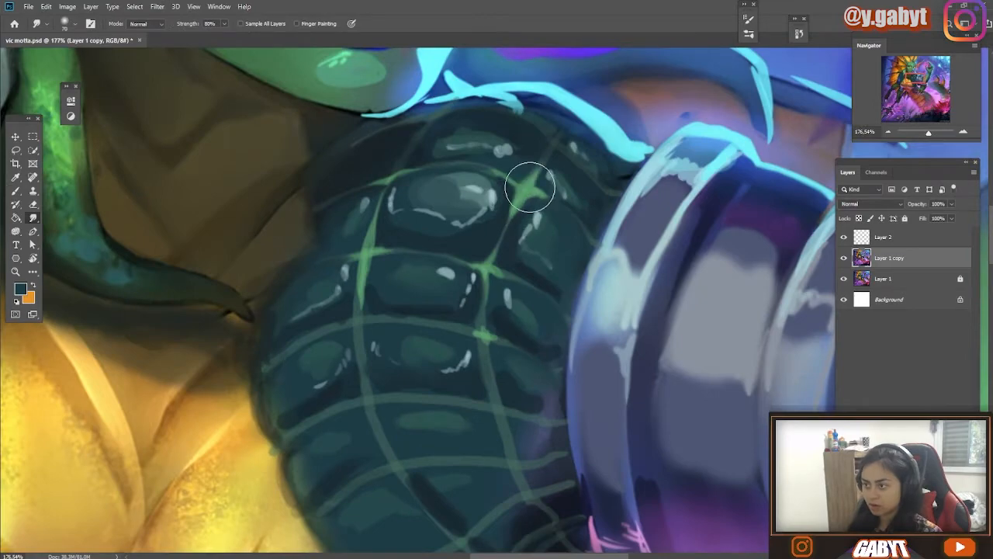
left_click_drag(526, 194, 550, 159)
scroll(473, 294, "down", 9)
scroll(455, 387, "up", 5)
- Sample the pale blue highlight color and paint rough highlights on the lower chest scales, undoing the circular scribble
key("b")
left_click(490, 177, "alt")
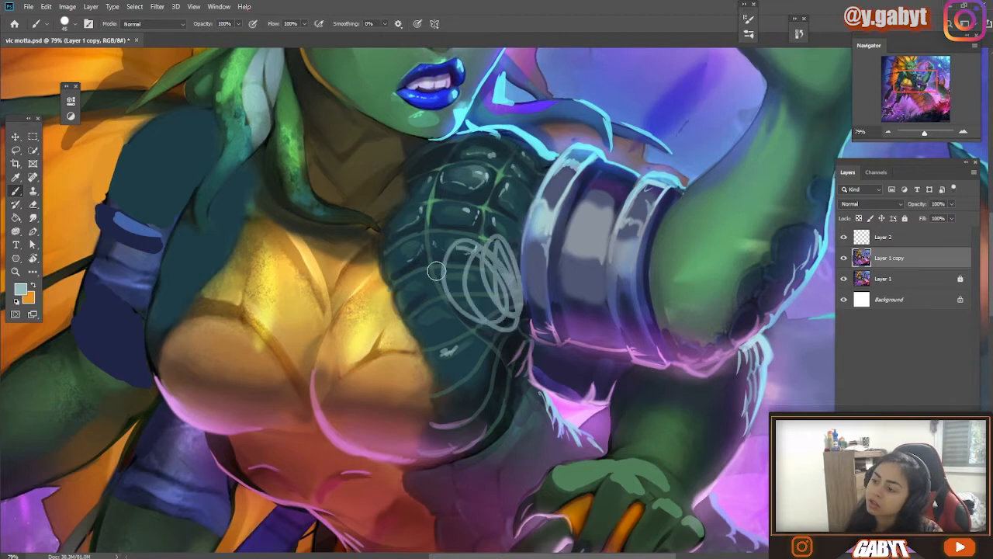
key("ctrl+z")
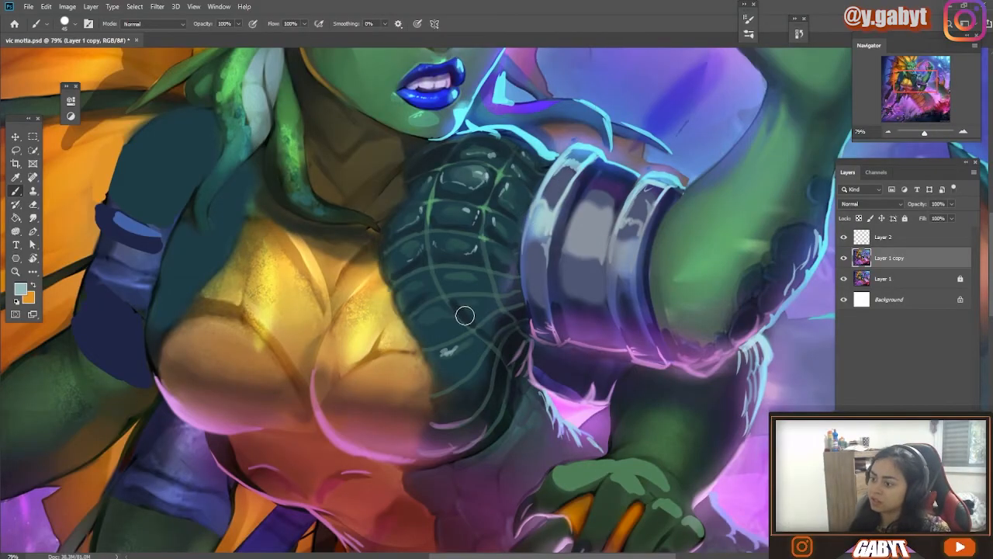
scroll(462, 310, "up", 5)
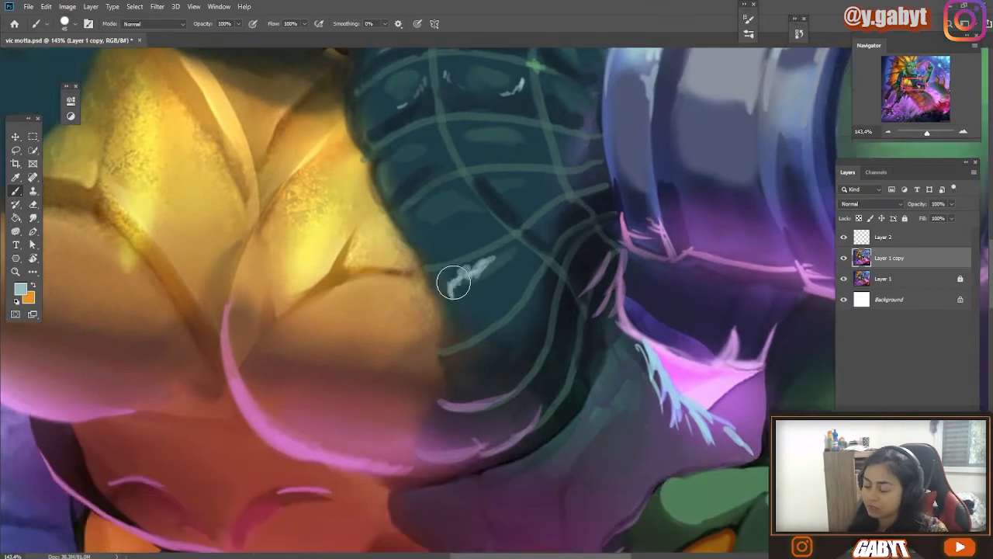
scroll(533, 277, "down", 5)
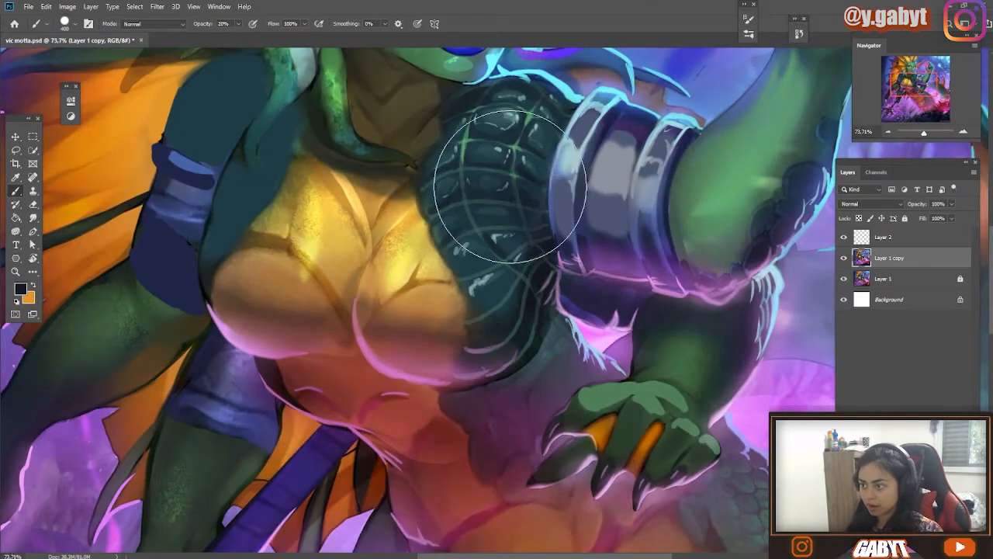
- Glaze a dark tone over the chest scales with a 400 px brush at 20% opacity and save the file
scroll(532, 173, "down", 10)
scroll(532, 173, "up", 10)
key("ctrl+s")
scroll(611, 171, "up", 3)
left_click_drag(698, 283, 587, 276)
scroll(587, 276, "down", 1)
mouse_move(441, 322)
left_mouse_down()
mouse_move(465, 266)
mouse_move(507, 217)
left_mouse_up()
- Reduce the brush to 60 px, sample an orange-gold and sharpen the golden chest plate's edge against the scales
key("bracketleft")
key("bracketleft")
key("bracketleft")
key("bracketleft")
key("bracketleft")
key("bracketleft")
key("bracketleft")
key("bracketleft")
key("bracketleft")
key("bracketleft")
key("bracketleft")
left_click(527, 231, "alt")
mouse_move(536, 219)
left_mouse_down()
mouse_move(533, 232)
mouse_move(501, 122)
left_mouse_up()
- Paint pale yellow highlights beside the creases of the golden chest plates at 100% opacity
left_click(476, 189, "alt")
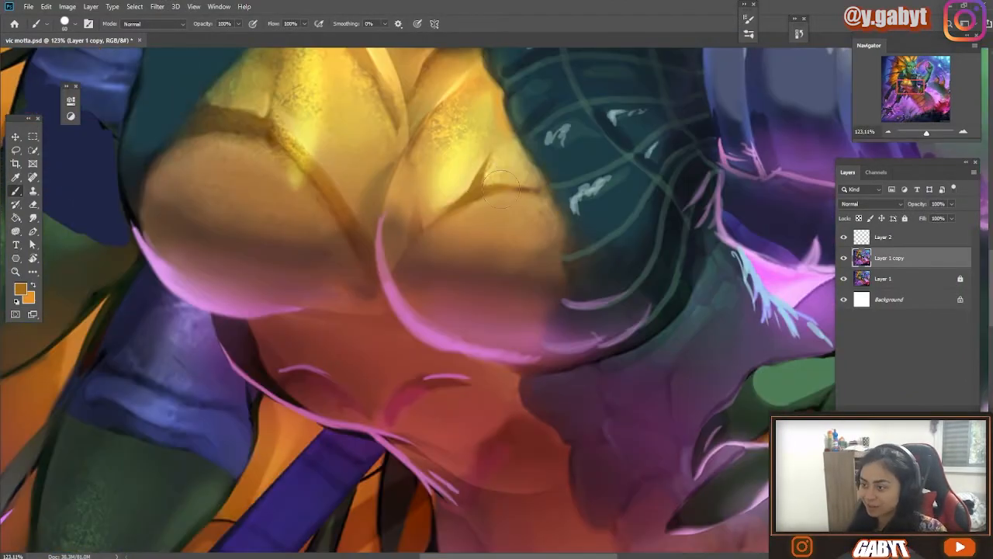
left_click_drag(300, 178, 275, 202)
left_click_drag(485, 200, 466, 249)
scroll(465, 280, "down", 10)
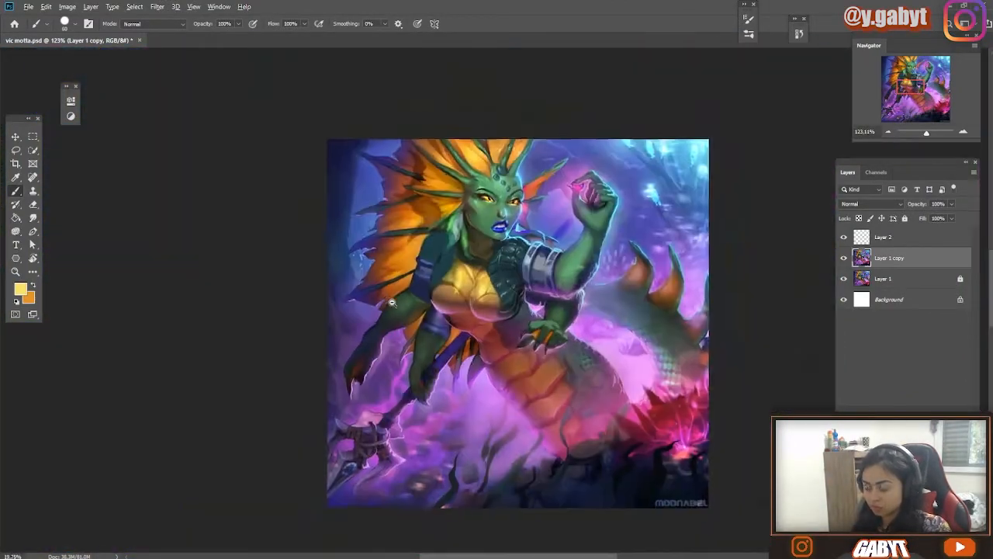
- Sample a dark navy and define the shadowed edge where the lower scales meet the golden chest
scroll(496, 271, "up", 10)
left_click(434, 357, "alt")
left_click_drag(409, 424, 438, 269)
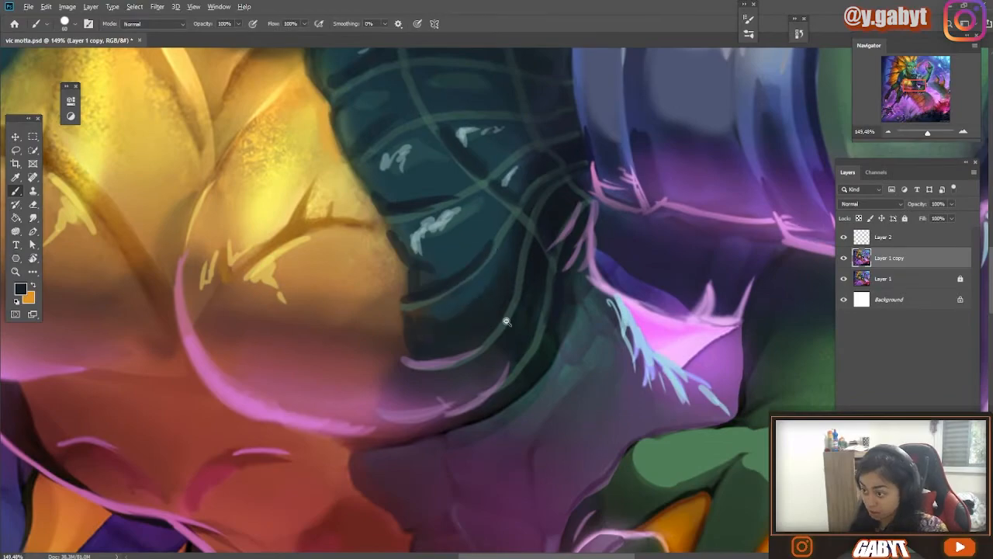
- Compare the repainted version with the original by hiding and showing Layer 1 copy
scroll(462, 322, "down", 8)
scroll(814, 310, "up", 6)
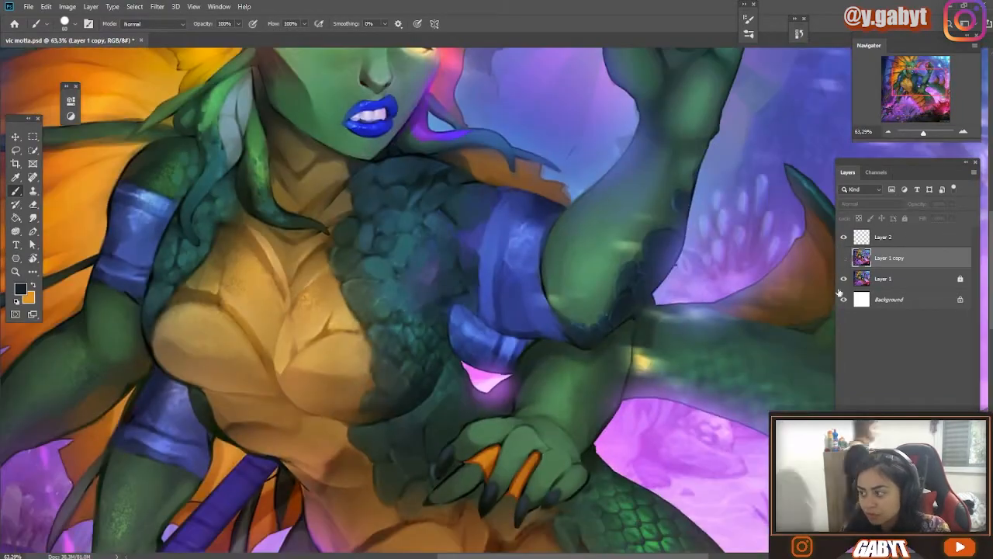
scroll(823, 326, "down", 6)
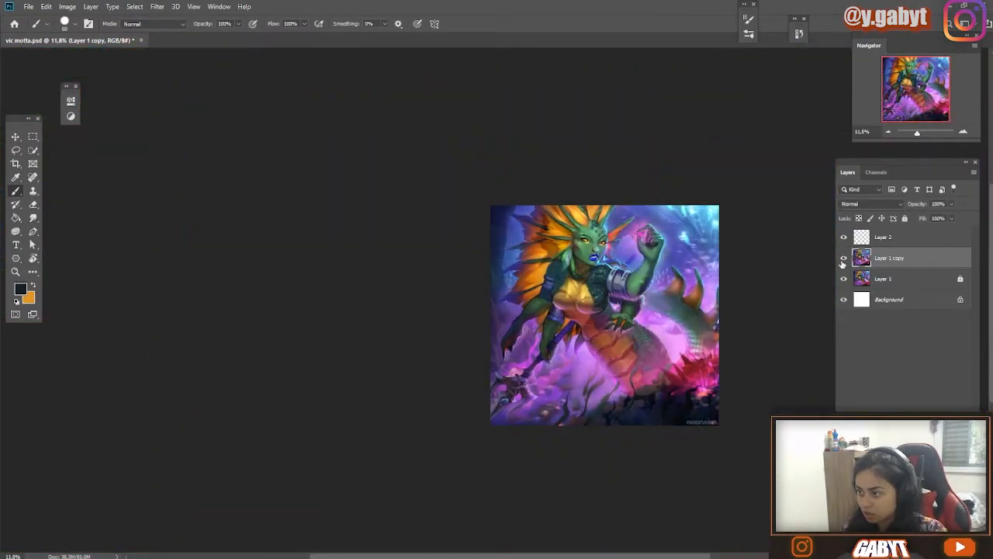
- Paint light pink glow strokes on the abdomen above the blue strap with a 100 px brush
scroll(590, 310, "up", 8)
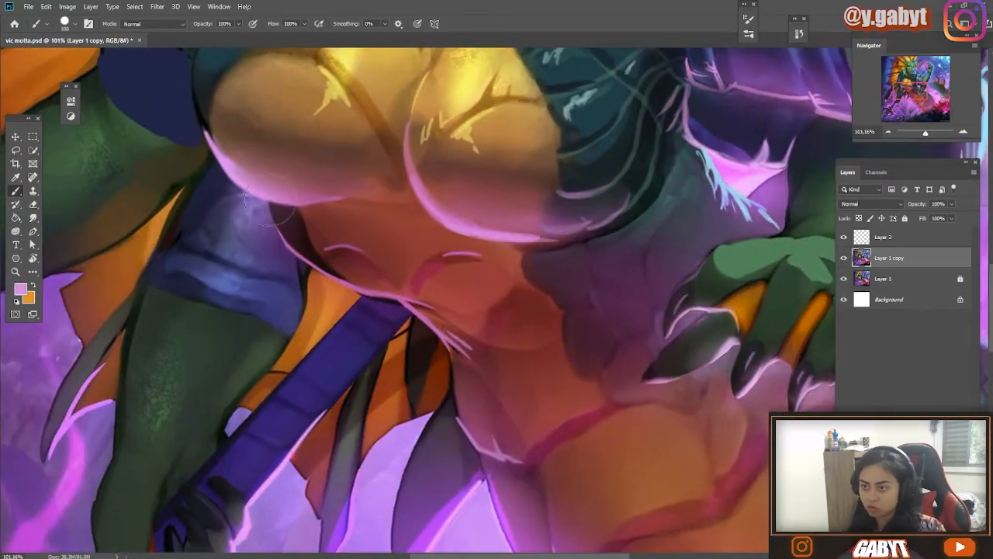
scroll(463, 191, "up", 1)
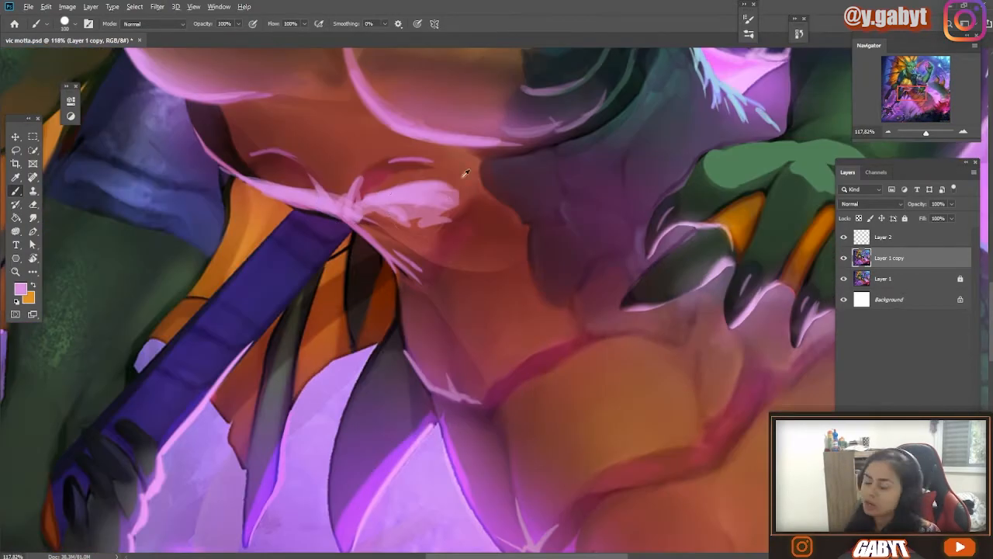
scroll(454, 202, "down", 5)
- Glaze a dark tone at 30% opacity over the side of the torso below the chest scales
scroll(463, 232, "up", 5)
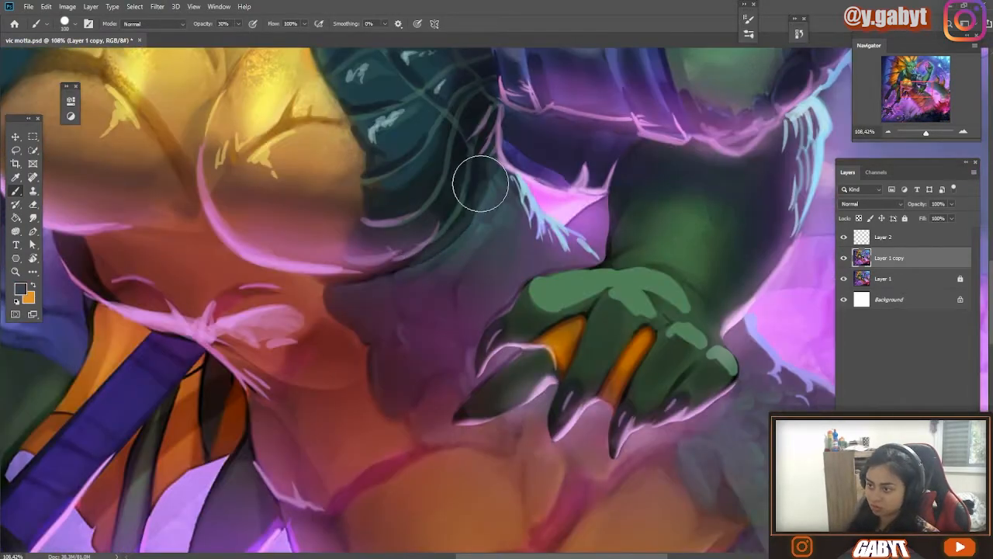
scroll(389, 277, "down", 2)
left_click_drag(460, 347, 186, 341)
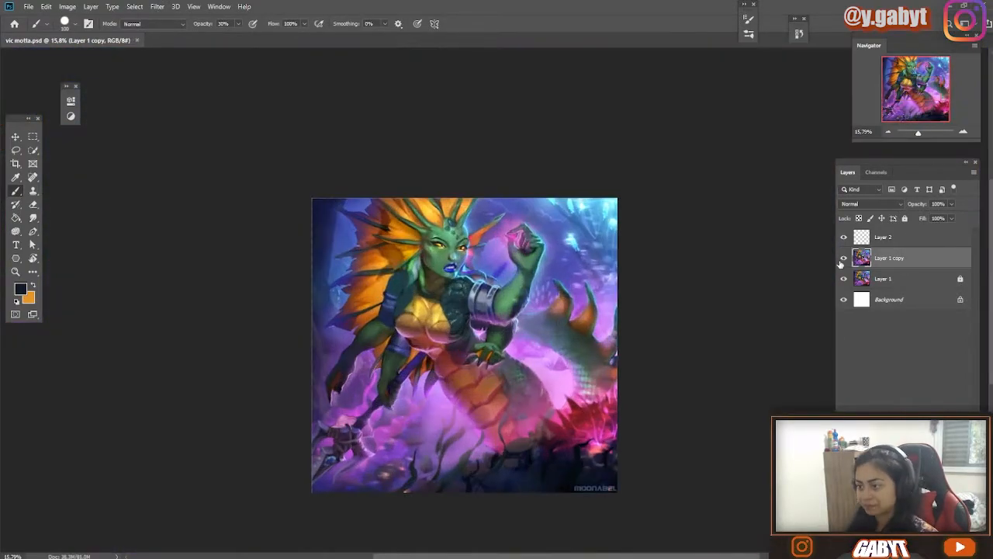
- Compare the repainted figure with the original by hiding and showing Layer 1 copy, and undo a stray mark
left_click(843, 258)
left_click(843, 259)
mouse_move(454, 269)
left_mouse_down()
mouse_move(733, 233)
mouse_move(624, 185)
mouse_move(651, 203)
left_mouse_up()
left_click(497, 246)
key("ctrl+z")
- Lasso cast-shadow shapes on the orange crest behind the head and darken them with a large Color Burn brush at 10% opacity
left_click(478, 237)
mouse_move(508, 206)
left_mouse_down()
mouse_move(542, 244)
mouse_move(475, 236)
left_mouse_up()
key("l")
mouse_move(329, 138)
left_mouse_down()
mouse_move(359, 325)
mouse_move(329, 142)
left_mouse_up()
left_click_drag(342, 310, 549, 205)
mouse_move(661, 338)
left_mouse_down()
mouse_move(573, 347)
mouse_move(660, 340)
left_mouse_up()
mouse_move(501, 283)
left_mouse_down()
mouse_move(503, 248)
mouse_move(501, 271)
mouse_move(543, 365)
left_mouse_up()
mouse_move(541, 335)
left_mouse_down()
mouse_move(499, 305)
mouse_move(532, 332)
left_mouse_up()
left_click_drag(441, 253, 423, 246)
mouse_move(394, 369)
left_mouse_down()
mouse_move(364, 362)
mouse_move(388, 368)
left_mouse_up()
key("b")
key("ctrl+h")
mouse_move(647, 183)
left_mouse_down()
mouse_move(499, 238)
mouse_move(612, 362)
left_mouse_up()
left_click_drag(411, 178, 392, 159)
mouse_move(534, 252)
left_mouse_down()
mouse_move(440, 265)
mouse_move(488, 268)
left_mouse_up()
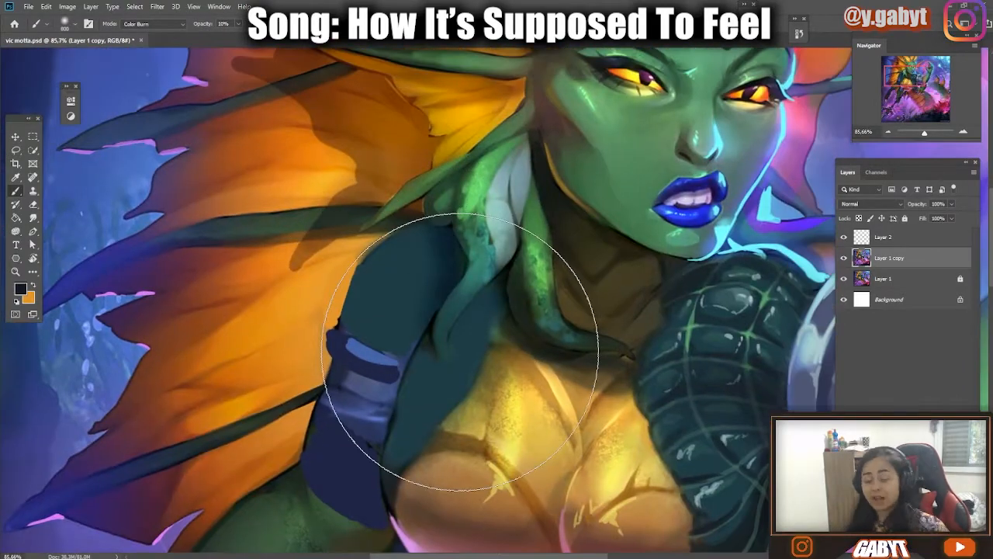
mouse_move(467, 224)
left_mouse_down()
mouse_move(473, 277)
mouse_move(502, 109)
left_mouse_up()
- Clean up the far shoulder and upper arm with a smaller Normal-mode brush at 100% opacity
key("bracketleft")
key("bracketleft")
key("bracketleft")
key("bracketleft")
key("bracketleft")
key("bracketleft")
key("shift+alt+n")
key("0")
left_click_drag(403, 117, 398, 180)
mouse_move(365, 260)
left_mouse_down()
mouse_move(330, 335)
mouse_move(289, 348)
mouse_move(359, 326)
mouse_move(348, 310)
left_mouse_up()
- Sample dark tones and softly shade the area between the far armband and the side of the chest
left_click(375, 320, "alt")
key("bracketright")
key("bracketright")
key("bracketright")
key("bracketright")
key("bracketright")
key("shift+bracketleft")
key("shift+bracketleft")
key("shift+bracketleft")
key("shift+bracketleft")
left_click_drag(374, 275, 352, 292)
mouse_move(372, 326)
left_mouse_down()
mouse_move(328, 330)
mouse_move(373, 334)
mouse_move(400, 318)
left_mouse_up()
key("bracketleft")
key("bracketleft")
key("bracketleft")
left_click(349, 282, "alt")
mouse_move(398, 311)
left_mouse_down()
mouse_move(359, 308)
mouse_move(374, 309)
left_mouse_up()
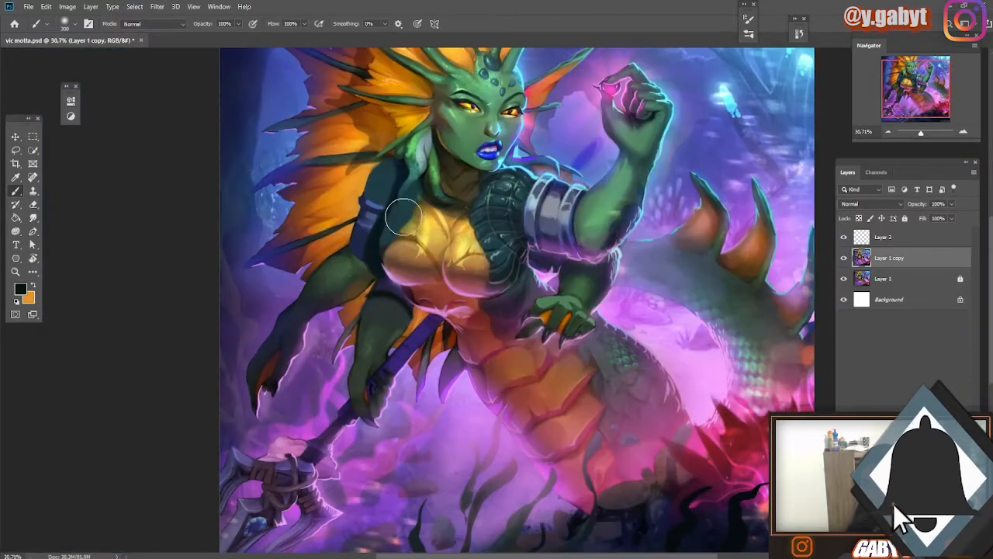
- Refine the edge of the teal scales beside the golden chest on the far shoulder side with sampled colours and a smaller brush
left_click_drag(398, 190, 432, 191)
left_click(660, 227, "alt")
key("bracketleft")
key("bracketleft")
key("bracketleft")
key("bracketleft")
key("bracketleft")
key("bracketleft")
key("bracketleft")
key("bracketleft")
left_click_drag(370, 276, 347, 339)
left_click(404, 167, "alt")
mouse_move(436, 227)
left_mouse_down()
mouse_move(360, 236)
mouse_move(357, 218)
mouse_move(271, 350)
mouse_move(297, 326)
left_mouse_up()
- Sample the teal of the finished scales and paint curved scale guide lines over the far shoulder and chest side
left_click(351, 247, "alt")
key("bracketright")
key("bracketright")
key("bracketright")
key("bracketright")
key("bracketright")
key("bracketleft")
key("bracketleft")
key("bracketleft")
key("bracketleft")
key("bracketleft")
key("bracketleft")
key("bracketleft")
left_click(369, 207, "alt")
left_click(560, 246, "alt")
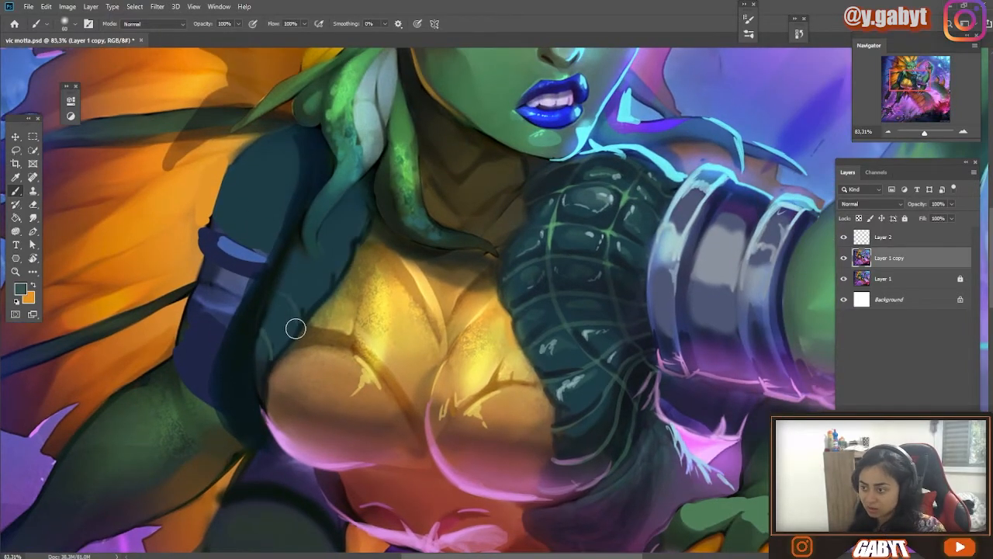
left_click_drag(285, 284, 303, 320)
left_click_drag(312, 263, 331, 225)
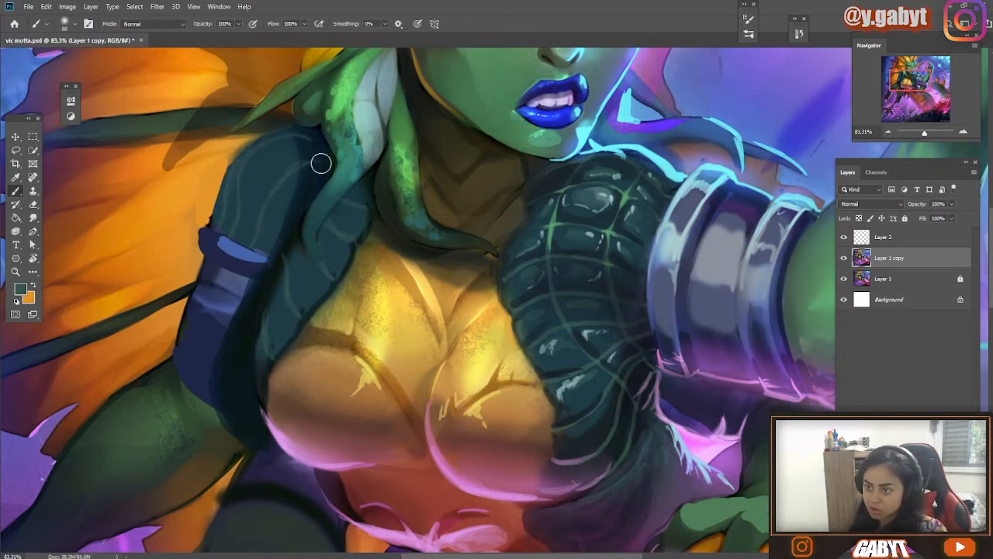
- Glaze over the far shoulder's scale grid at 30% opacity
scroll(288, 176, "down", 2)
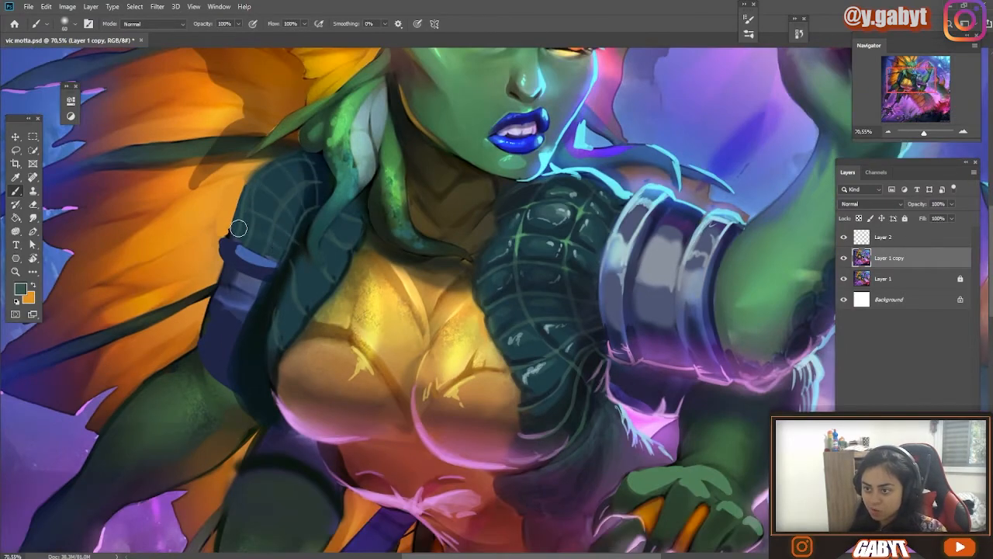
scroll(281, 251, "up", 2)
key("3")
mouse_move(260, 134)
left_mouse_down()
mouse_move(230, 202)
mouse_move(273, 147)
mouse_move(243, 211)
mouse_move(269, 251)
left_mouse_up()
- Paint small light highlights on the far shoulder's scales at 100% opacity using colour sampled from the finished side
left_click(667, 197, "alt")
key("0")
mouse_move(279, 134)
left_mouse_down()
mouse_move(283, 147)
mouse_move(301, 137)
left_mouse_up()
key("bracketleft")
key("bracketleft")
key("bracketleft")
key("bracketleft")
key("bracketleft")
key("bracketleft")
key("bracketleft")
left_click_drag(295, 160, 271, 175)
- Sample a dark navy and shade the edge where the far shoulder's scales meet the armband with a 125 px brush
left_click(659, 198, "alt")
key("bracketright")
key("bracketright")
key("bracketright")
key("bracketright")
left_click(673, 179, "alt")
scroll(304, 224, "down", 3)
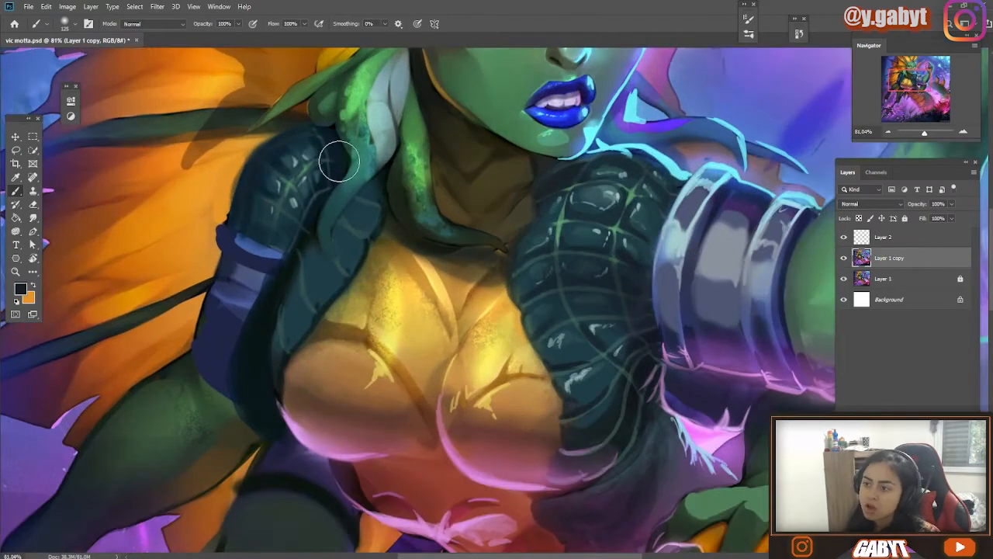
left_click_drag(209, 222, 251, 248)
- Paint brown reflected light along the outer edges of the far armband with a 125 px brush
left_click(250, 249, "alt")
scroll(251, 248, "up", 5)
left_click(295, 312, "alt")
mouse_move(298, 318)
left_mouse_down()
mouse_move(328, 350)
mouse_move(372, 217)
left_mouse_up()
left_click_drag(305, 233, 324, 457)
scroll(333, 388, "down", 3)
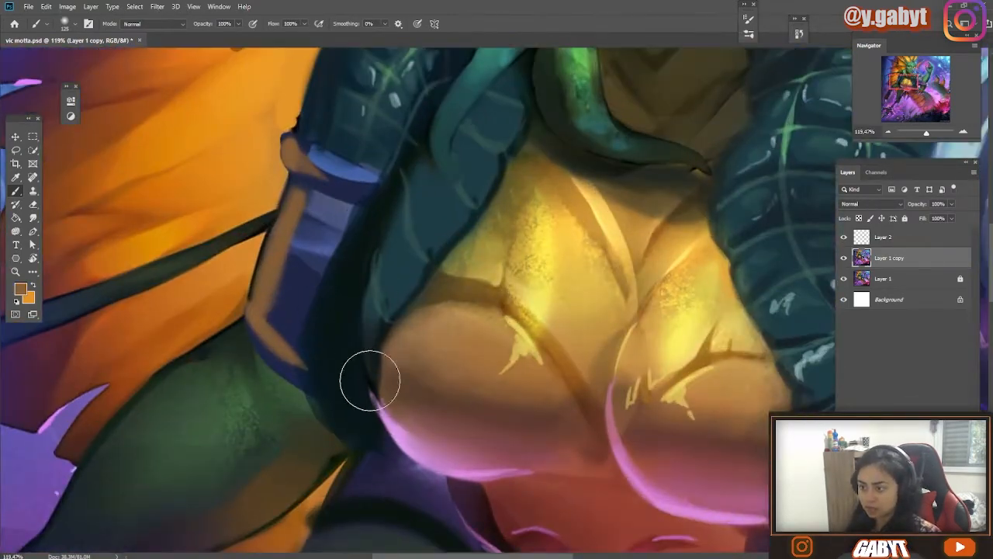
- Blend the far armband and the shadow beside it with sampled tones, and save the document
left_click(427, 207, "alt")
left_click_drag(428, 207, 346, 237)
left_click(329, 221, "alt")
left_click_drag(350, 272, 331, 314)
left_click_drag(376, 183, 391, 164)
scroll(410, 200, "down", 1)
left_click(376, 246, "alt")
mouse_move(701, 274)
left_mouse_down()
mouse_move(623, 276)
mouse_move(682, 274)
left_mouse_up()
left_click(503, 227, "alt")
left_click_drag(519, 317, 464, 328)
key("ctrl+s")
- Examine the whole painting against the original by repeatedly hiding and showing Layer 1 copy
left_click(842, 257)
left_click(841, 257)
left_click(842, 257)
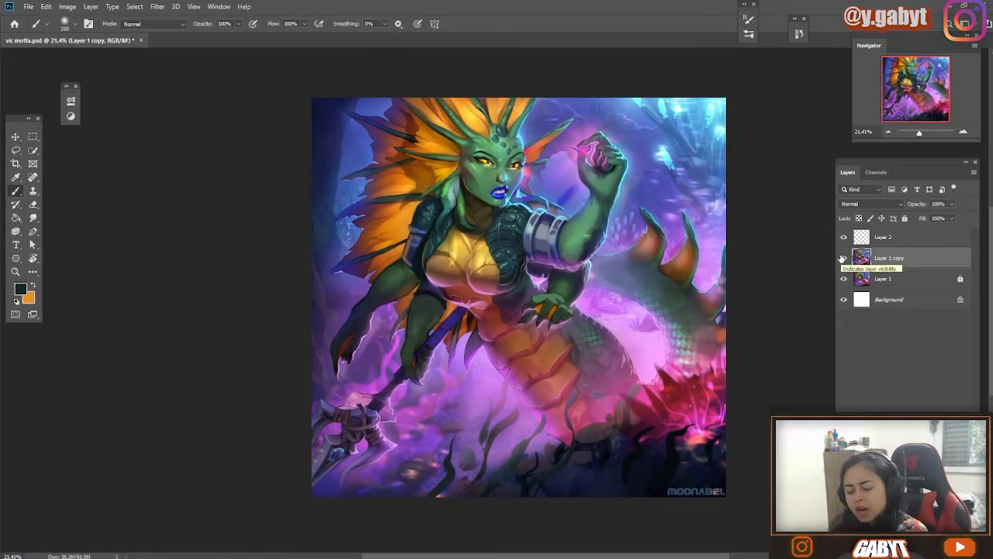
left_click(842, 257)
left_click(842, 257)
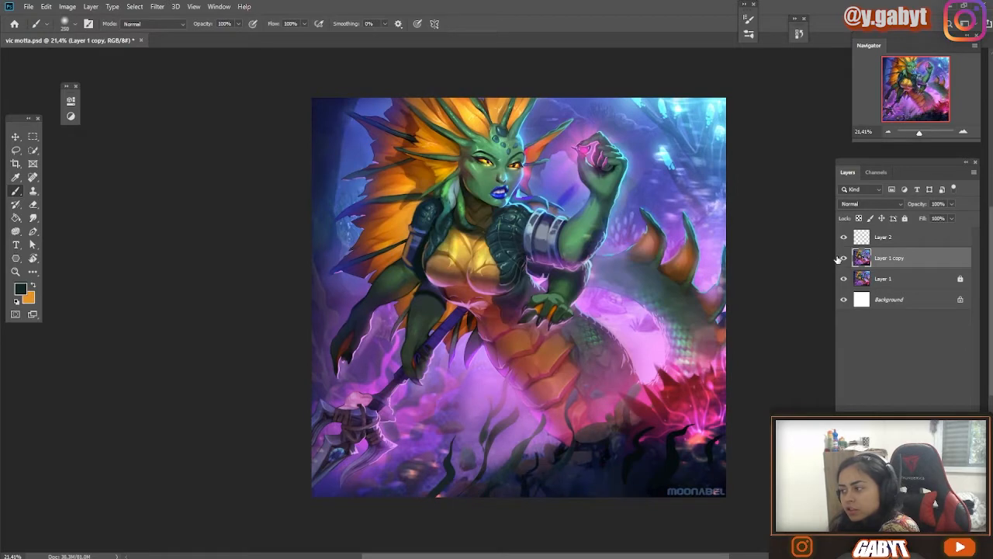
left_click(842, 258)
left_click(842, 259)
left_click(841, 258)
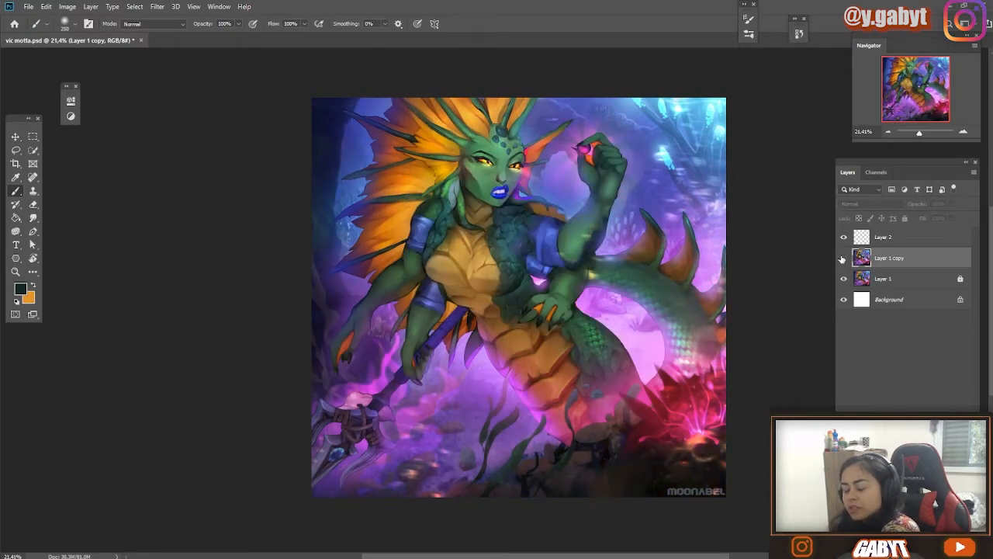
left_click(842, 258)
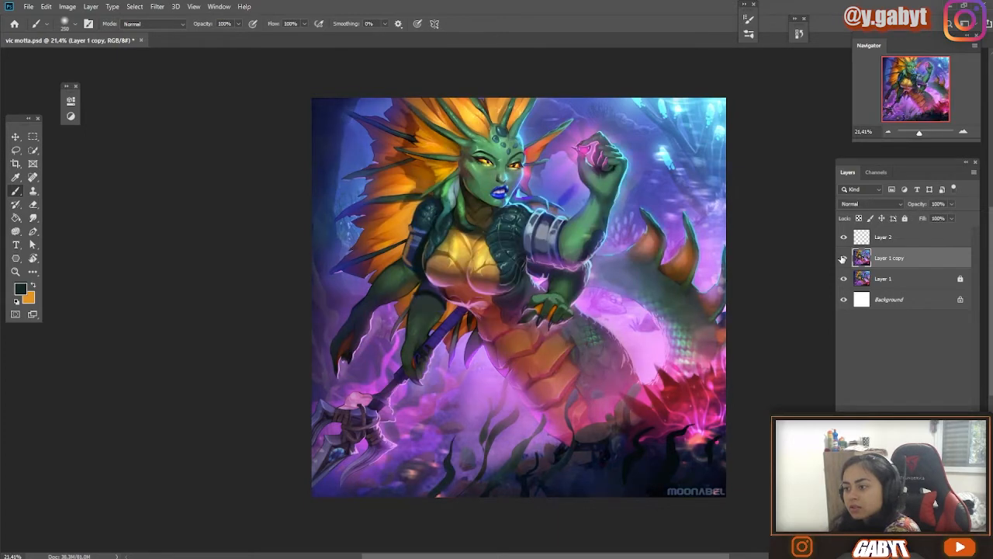
left_click(841, 259)
left_click(842, 259)
left_click(842, 258)
left_click(842, 258)
left_click(841, 258)
left_click(841, 258)
left_click(841, 259)
left_click(841, 258)
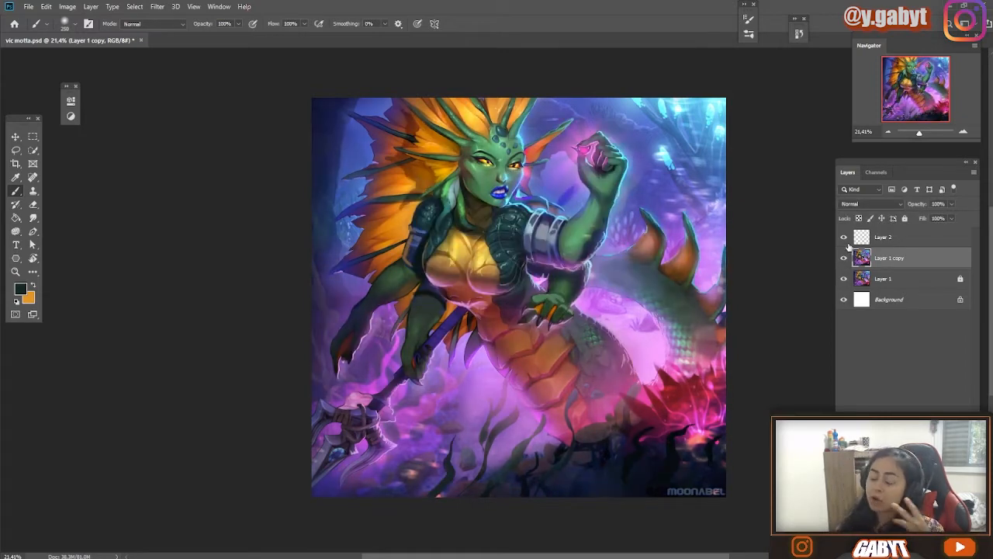
left_click(843, 259)
left_click(843, 259)
left_click(844, 259)
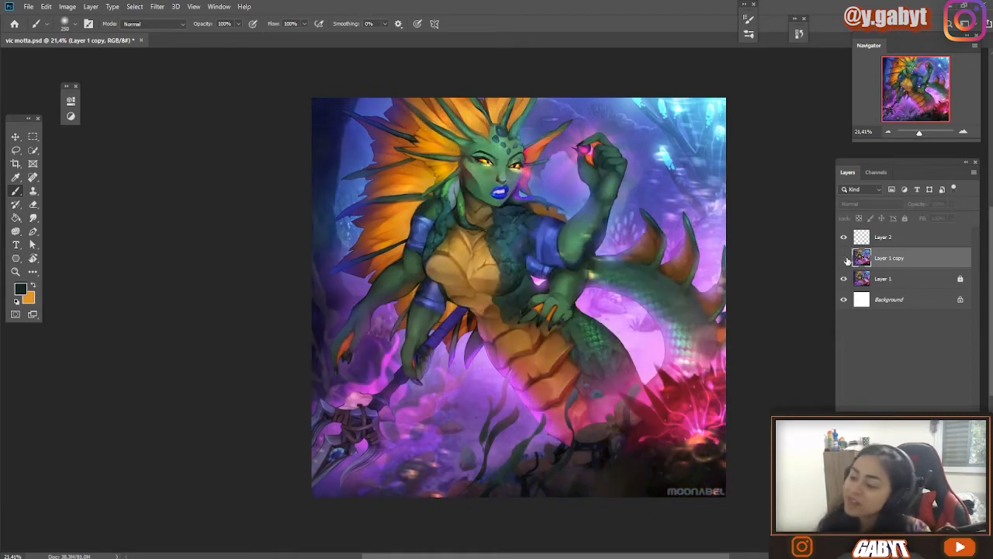
left_click(844, 259)
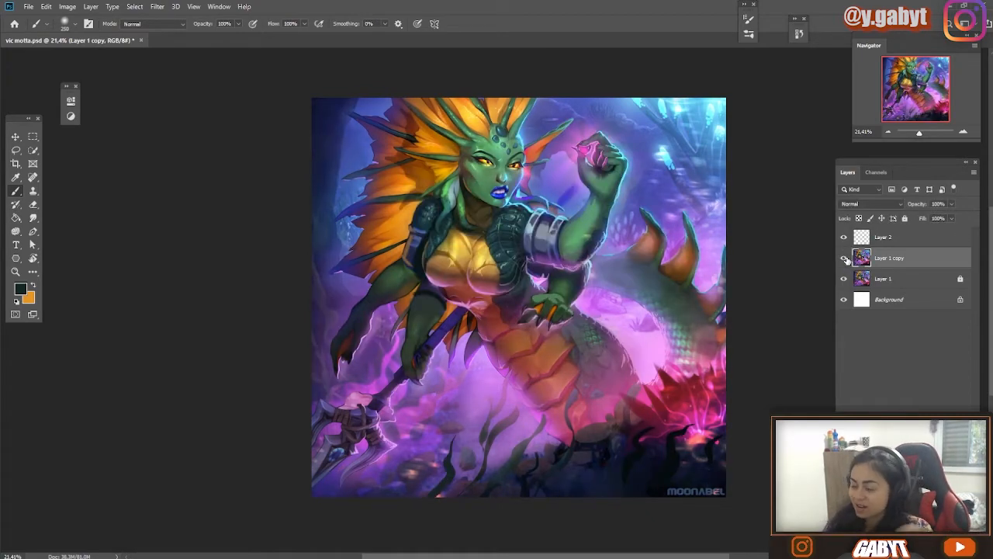
left_click(844, 259)
left_click(844, 259)
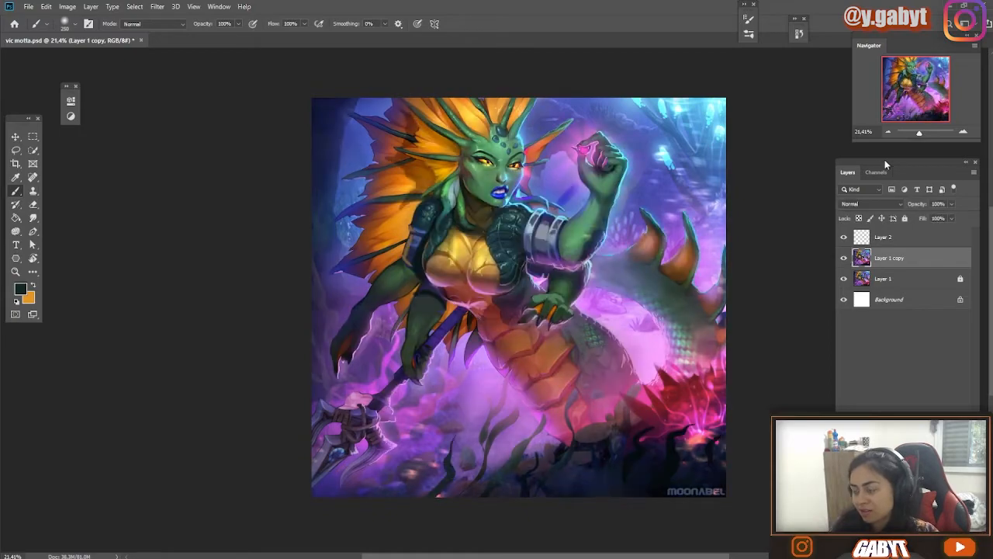
- Add a pink glow to the gem in the raised hand with a Linear Dodge (Add) brush at 20% opacity
mouse_move(921, 137)
left_mouse_down()
mouse_move(912, 135)
mouse_move(921, 132)
left_mouse_up()
scroll(656, 128, "up", 15)
left_click(153, 24)
left_click(166, 138)
left_click(535, 174, "alt")
left_click_drag(535, 182, 525, 176)
left_click(153, 24)
left_click(166, 146)
left_click(529, 175)
scroll(635, 246, "down", 12)
scroll(621, 240, "up", 8)
scroll(619, 256, "down", 12)
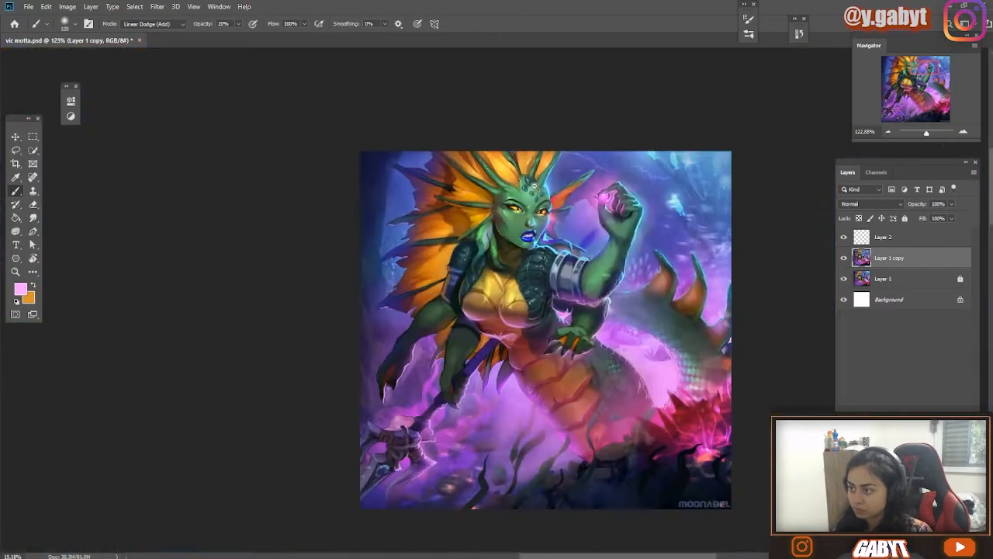
- Paint small pale bubbles around the raised hand and its gem with a Linear Dodge (Add) brush at 70% opacity
left_click_drag(619, 271, 580, 264)
scroll(580, 264, "down", 2)
scroll(590, 240, "up", 10)
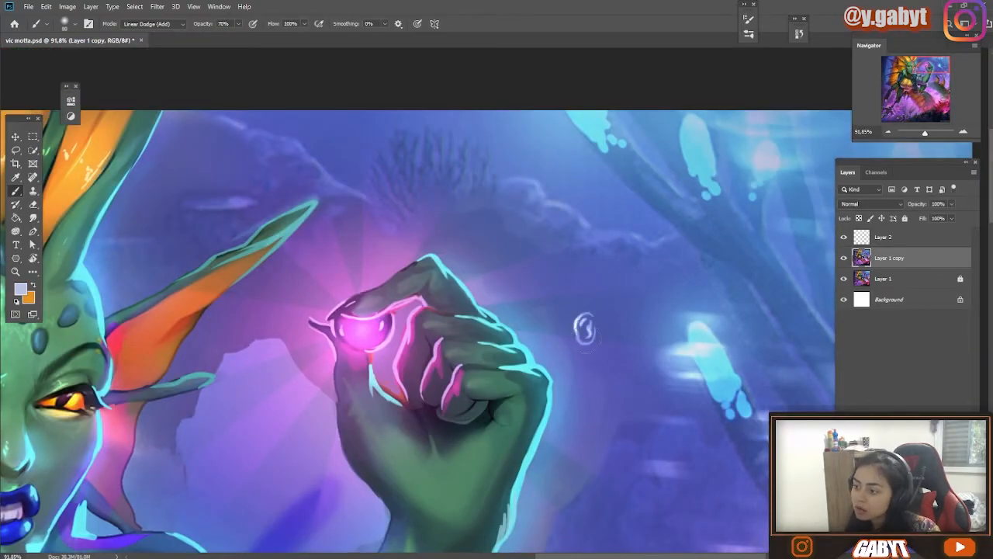
left_click_drag(557, 272, 596, 135)
left_click_drag(324, 312, 328, 332)
scroll(547, 326, "down", 12)
scroll(574, 248, "up", 5)
scroll(575, 248, "down", 4)
scroll(620, 163, "up", 12)
left_click(452, 239)
left_click_drag(445, 246, 612, 339)
left_click_drag(338, 186, 331, 200)
left_click(367, 165)
- Blend the glowing background around the raised hand with sampled purple tones, using a Normal brush at 100% opacity
left_click(302, 233, "alt")
scroll(380, 240, "down", 8)
scroll(372, 241, "up", 6)
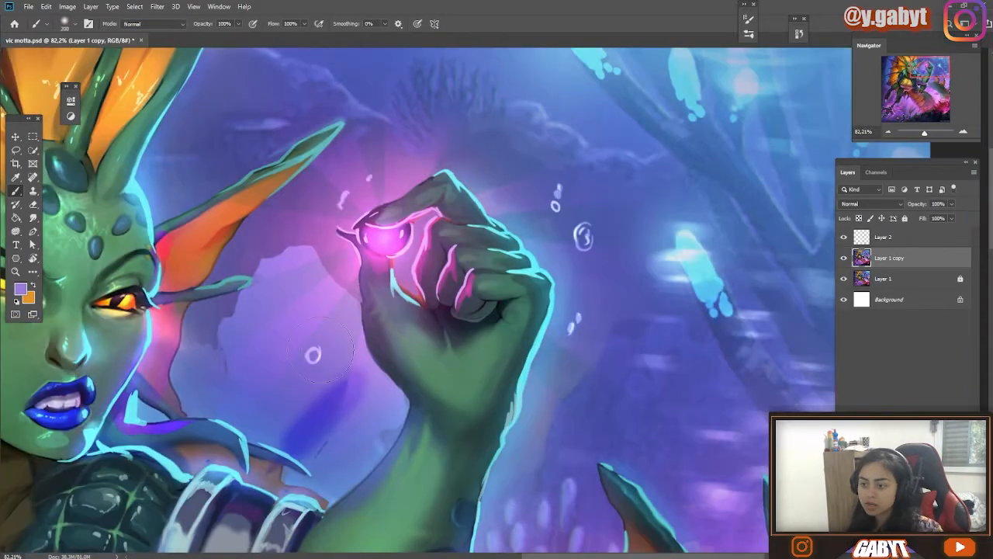
left_click(411, 223, "alt")
mouse_move(400, 239)
left_mouse_down()
mouse_move(378, 256)
mouse_move(574, 132)
left_mouse_up()
scroll(379, 256, "down", 8)
scroll(652, 113, "up", 11)
- Smudge the raised arm's armband silhouette at 80% strength and paint sampled blue light along its rims
key("r")
mouse_move(417, 318)
left_mouse_down()
mouse_move(402, 278)
mouse_move(411, 299)
mouse_move(423, 210)
mouse_move(505, 222)
mouse_move(464, 386)
mouse_move(352, 388)
mouse_move(385, 159)
left_mouse_up()
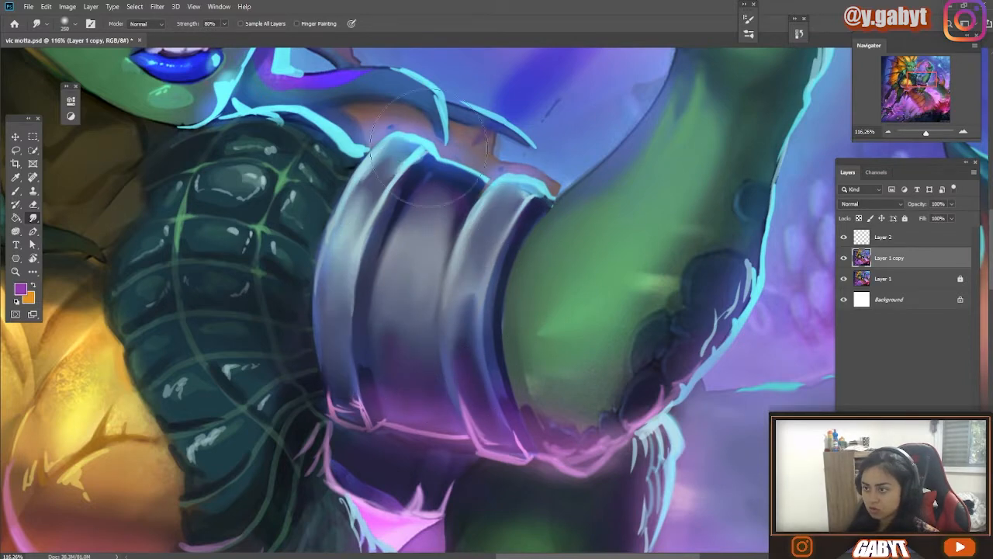
key("b")
left_click(505, 197, "alt")
mouse_move(505, 197)
left_mouse_down()
mouse_move(423, 172)
mouse_move(440, 159)
mouse_move(403, 204)
mouse_move(435, 159)
mouse_move(395, 220)
mouse_move(426, 171)
mouse_move(378, 295)
left_mouse_up()
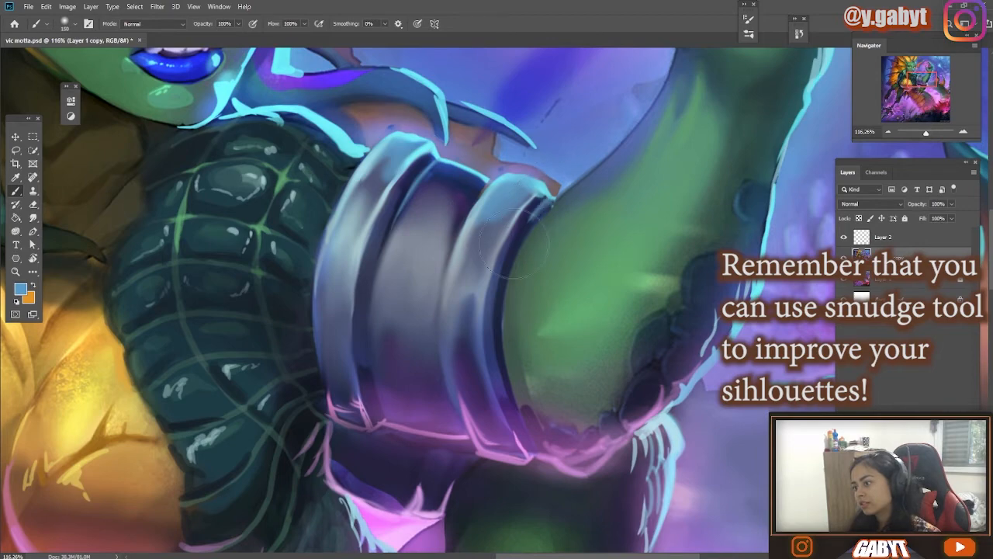
scroll(517, 287, "down", 10)
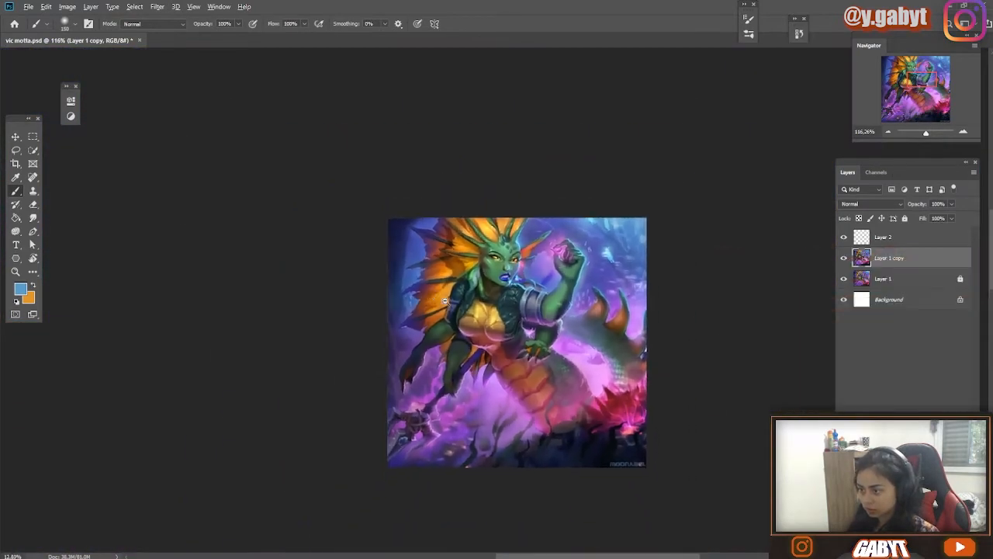
scroll(440, 299, "up", 8)
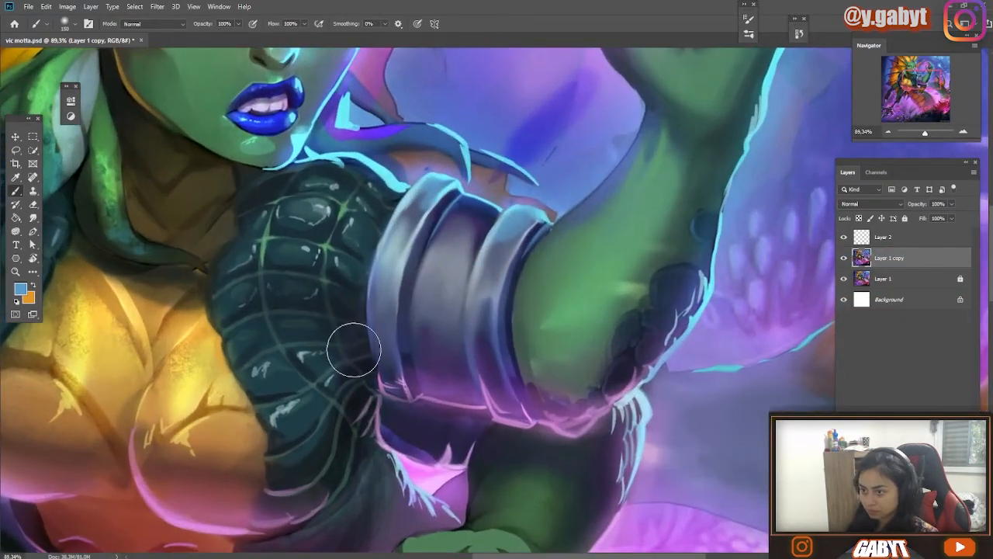
- Blend the armband's metal with the Smudge tool and paint a pale blue highlight along the rim nearest the elbow
left_click(31, 219)
mouse_move(476, 310)
left_mouse_down()
mouse_move(473, 294)
mouse_move(485, 301)
mouse_move(486, 344)
mouse_move(470, 292)
mouse_move(501, 377)
mouse_move(433, 364)
mouse_move(433, 342)
mouse_move(482, 304)
left_mouse_up()
key("b")
left_click(519, 232, "alt")
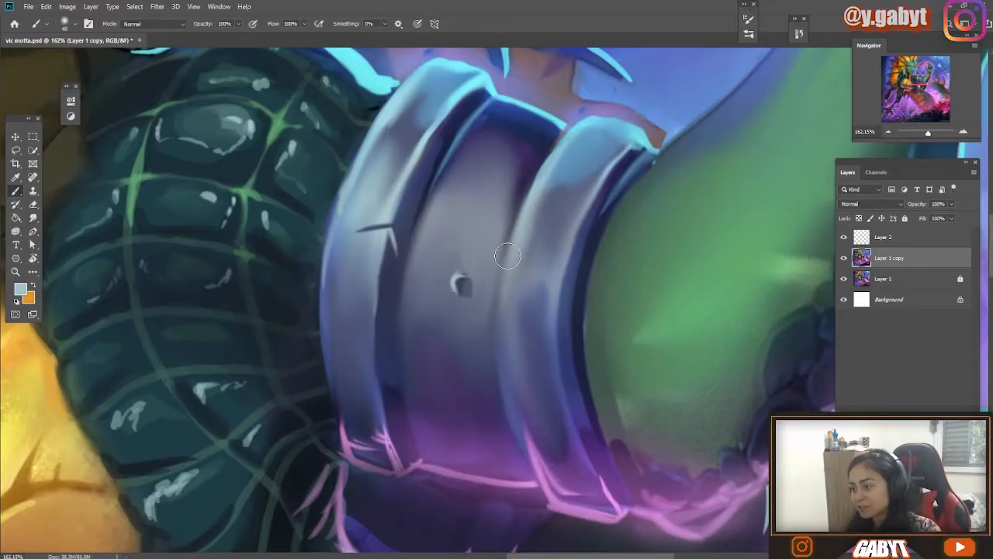
left_click_drag(523, 208, 500, 301)
left_click_drag(512, 232, 497, 361)
- Paint small cracks and edge highlights on the armband's metal rims with a 40 px brush
left_click_drag(386, 239, 378, 282)
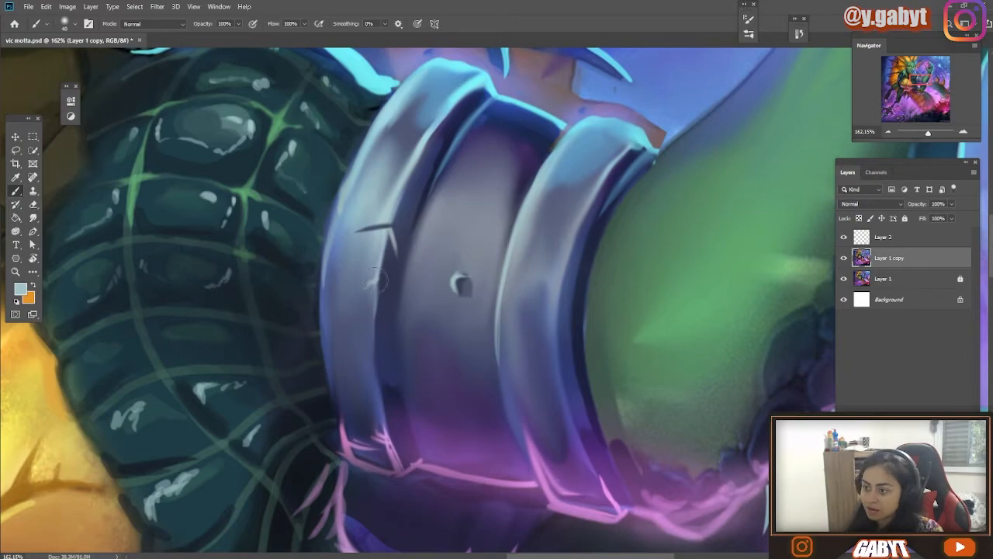
left_click_drag(327, 252, 334, 272)
left_click_drag(370, 284, 348, 302)
scroll(427, 246, "down", 10)
scroll(427, 247, "up", 8)
left_click_drag(531, 295, 518, 312)
scroll(552, 220, "down", 8)
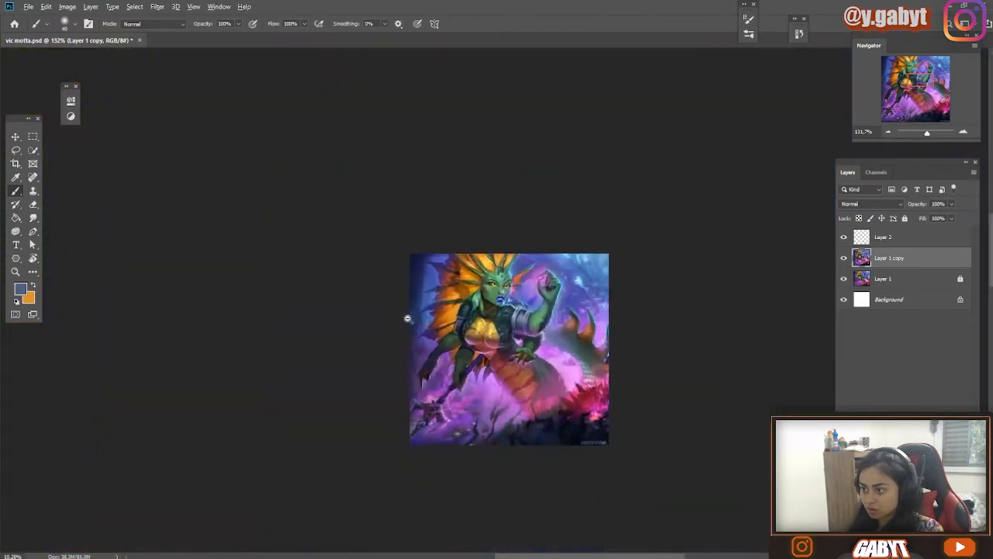
- Set the brush to Color Dodge at 10% opacity and 900 px
scroll(488, 277, "up", 5)
key("shift+alt+d")
key("1")
scroll(403, 270, "down", 5)
scroll(402, 270, "up", 4)
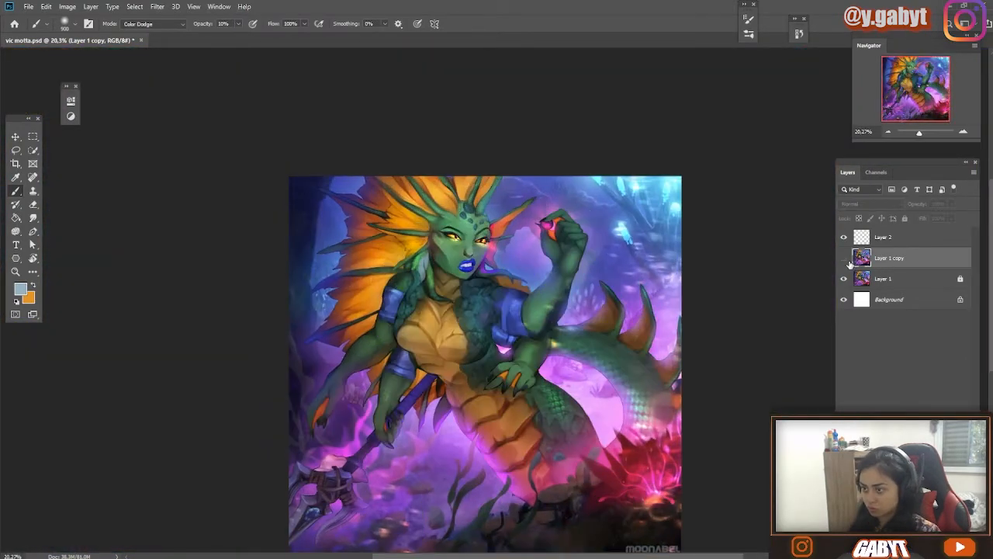
- Compare the repainted creature with the original by repeatedly toggling the visibility of Layer 1 copy
scroll(465, 310, "down", 2)
left_click(844, 258)
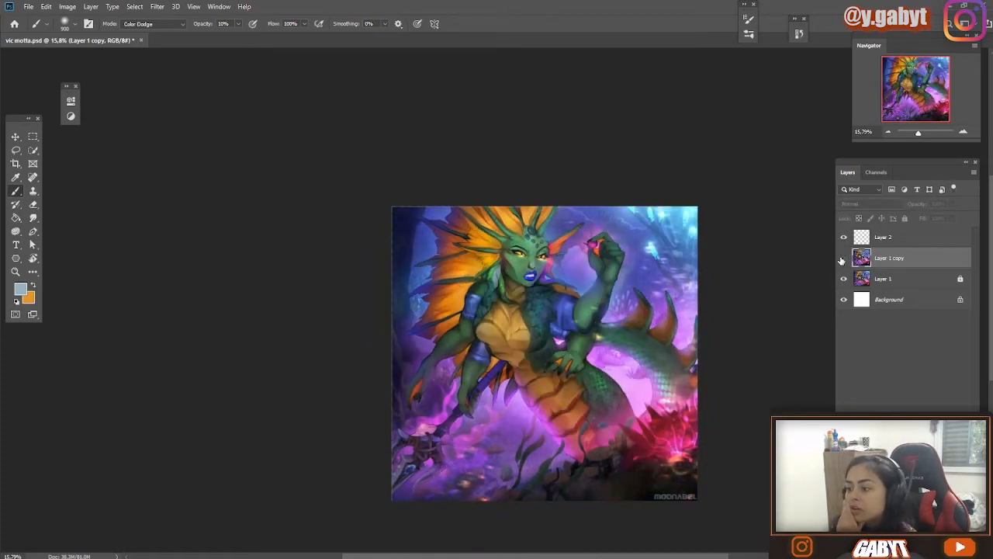
left_click(843, 258)
left_click(842, 260)
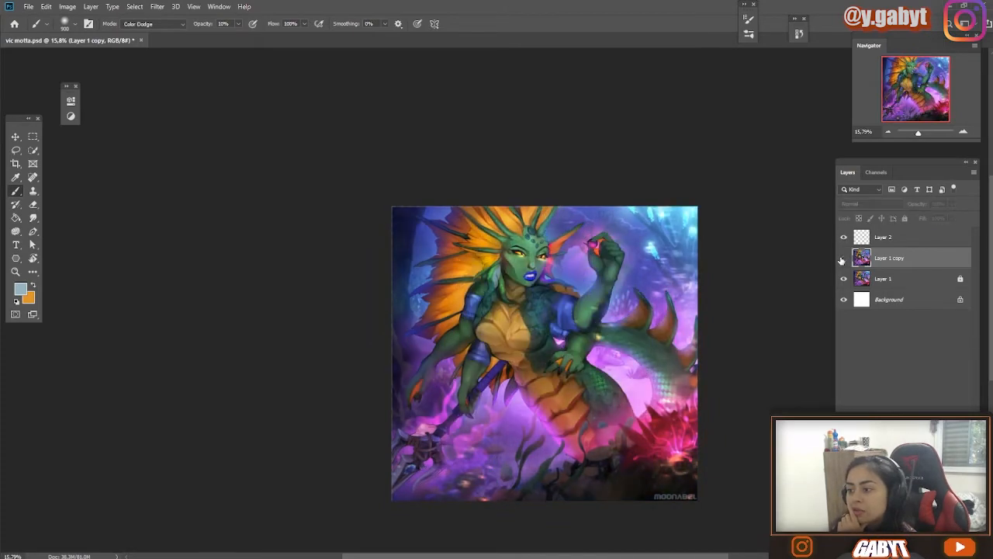
left_click(843, 259)
left_click(842, 260)
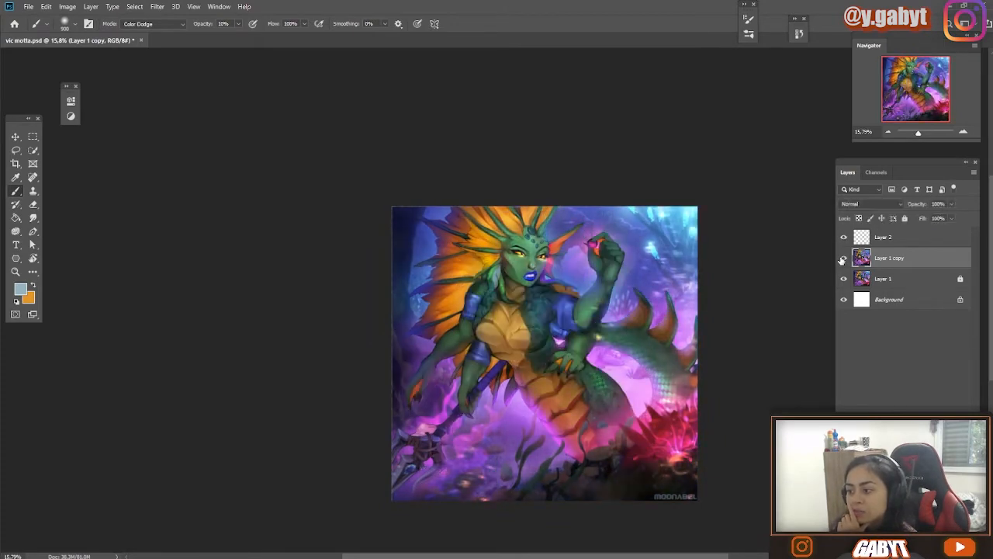
left_click(842, 260)
left_click(841, 260)
left_click(843, 259)
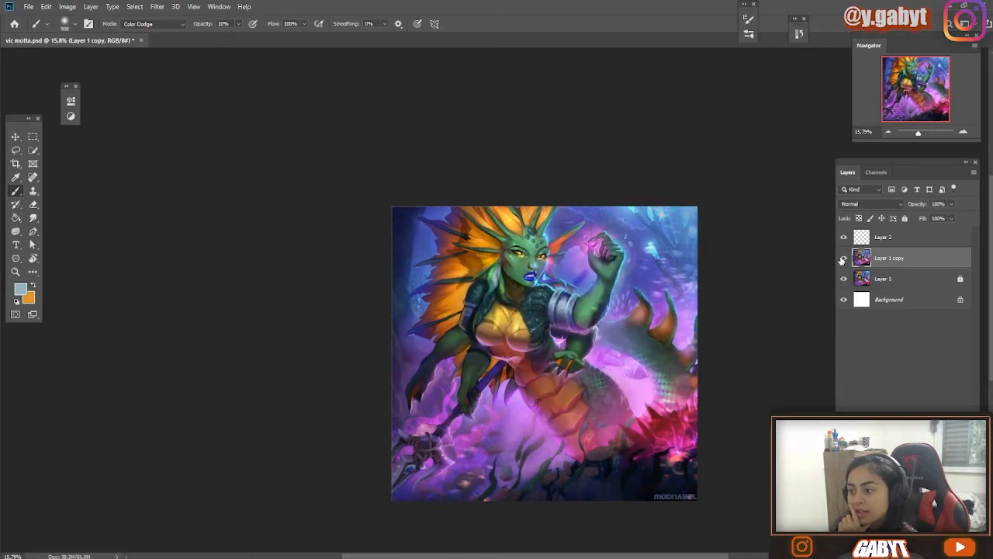
left_click(842, 260)
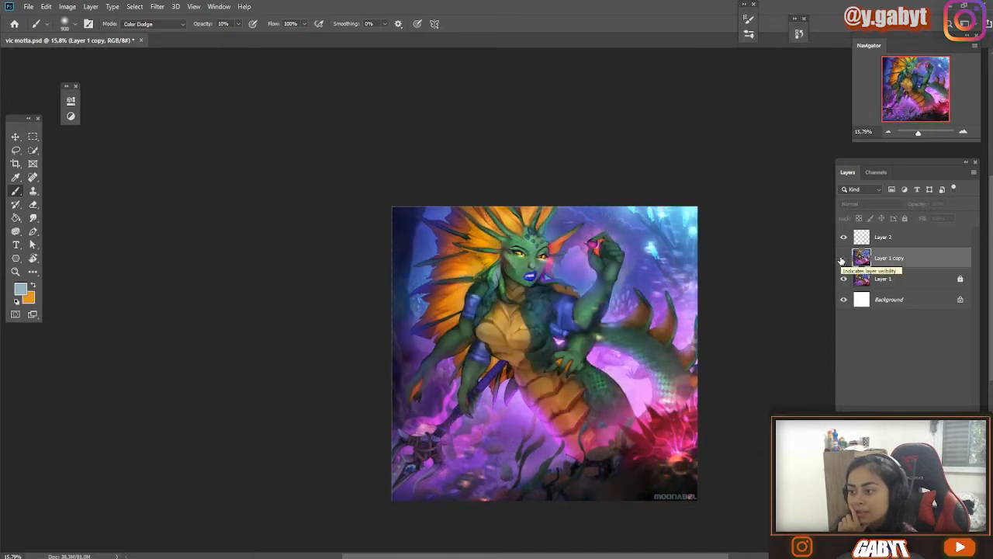
left_click(843, 260)
left_click(842, 260)
- Smudge the outer contour of the belly plates against the pink background at 80% strength with a 300 px brush
key("bracketleft")
key("bracketleft")
key("bracketleft")
key("bracketleft")
key("bracketleft")
key("bracketleft")
key("bracketleft")
key("bracketleft")
key("bracketleft")
key("bracketleft")
key("bracketleft")
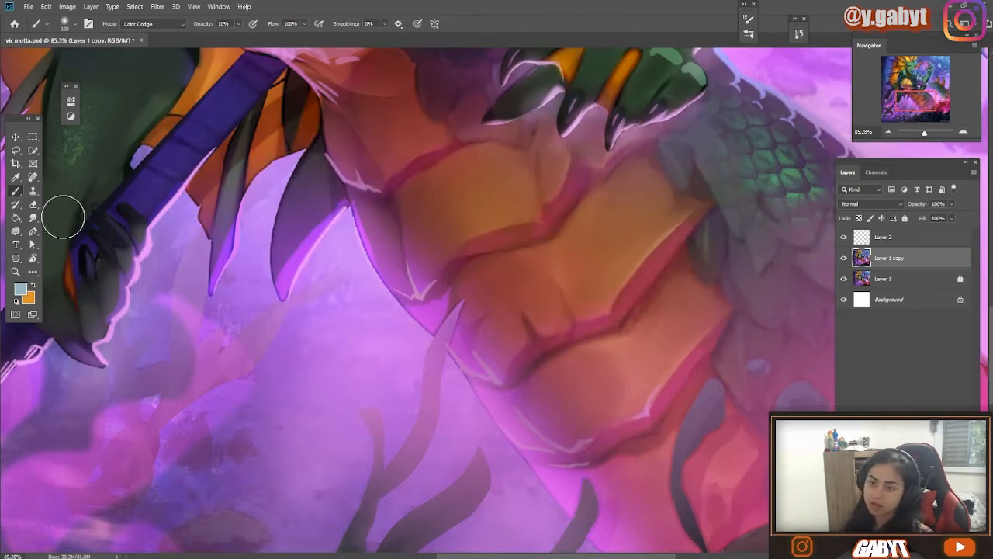
left_click(33, 218)
mouse_move(406, 290)
left_mouse_down()
mouse_move(368, 276)
mouse_move(406, 310)
left_mouse_up()
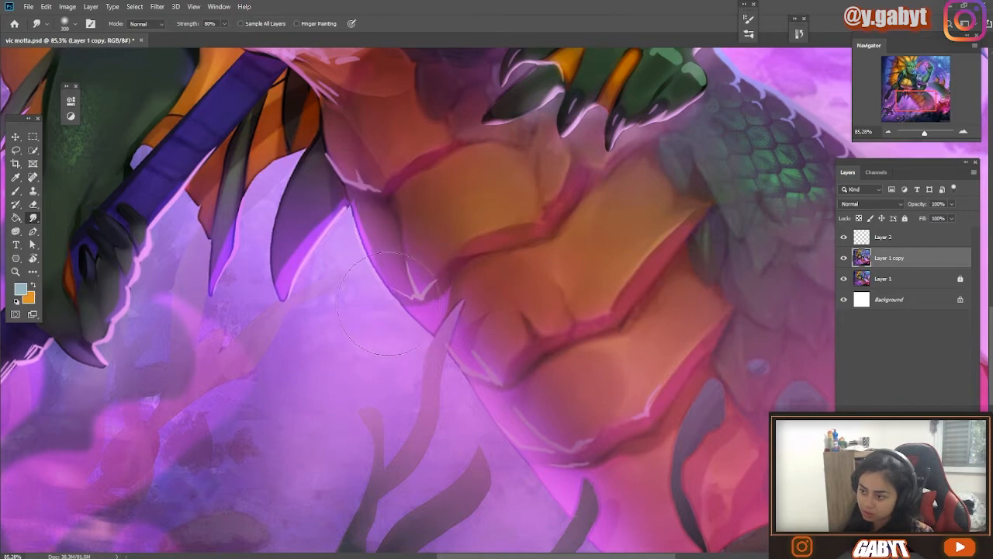
mouse_move(388, 282)
left_mouse_down()
mouse_move(395, 261)
mouse_move(365, 221)
mouse_move(366, 195)
mouse_move(359, 202)
left_mouse_up()
left_click_drag(388, 306, 308, 240)
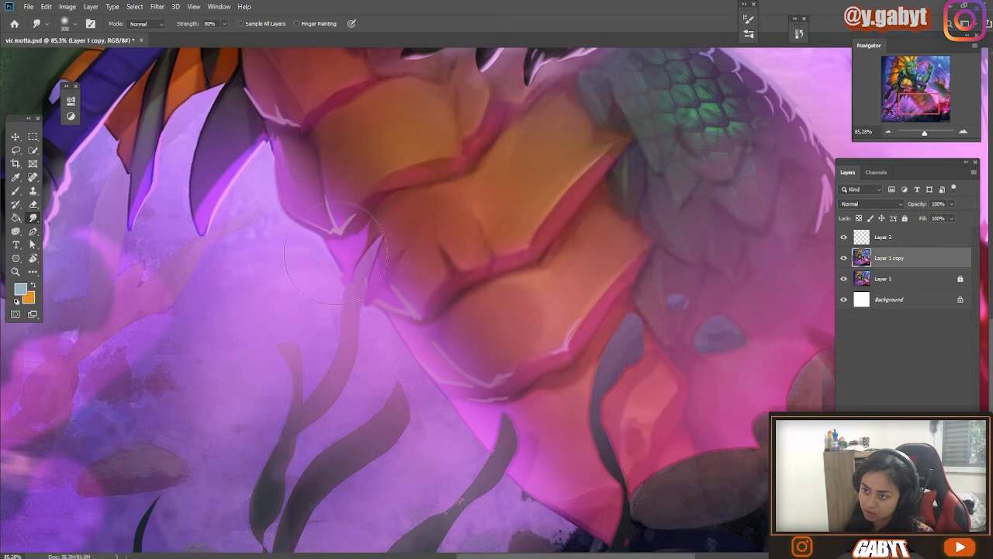
scroll(403, 340, "down", 8)
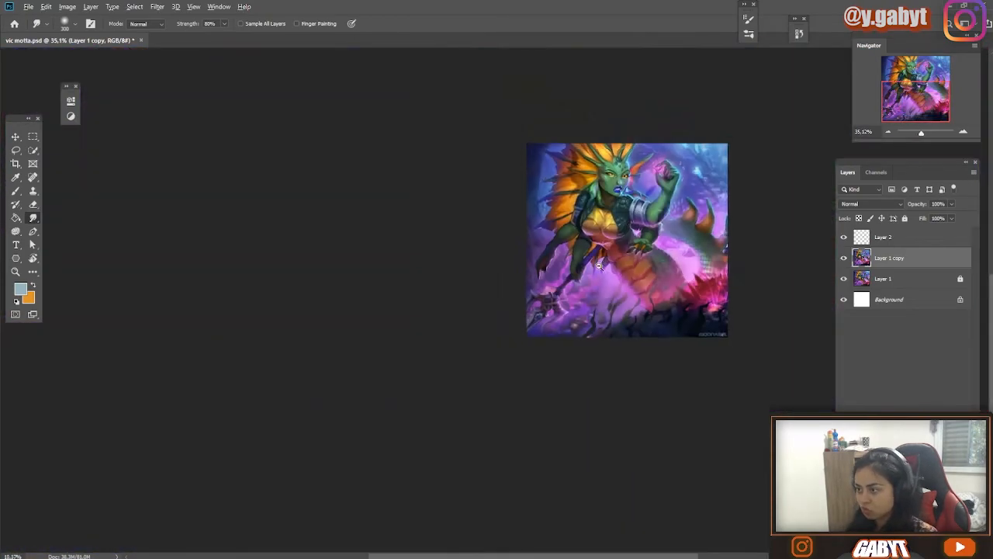
- Refine the seaweed and the dark ground below the tail with smudging and sampled dark blue tones
left_click_drag(599, 266, 677, 279)
mouse_move(480, 334)
left_mouse_down()
mouse_move(377, 328)
mouse_move(479, 335)
left_mouse_up()
left_click_drag(640, 404, 623, 404)
key("b")
left_click(630, 392, "alt")
left_click(714, 444, "alt")
key("o")
key("b")
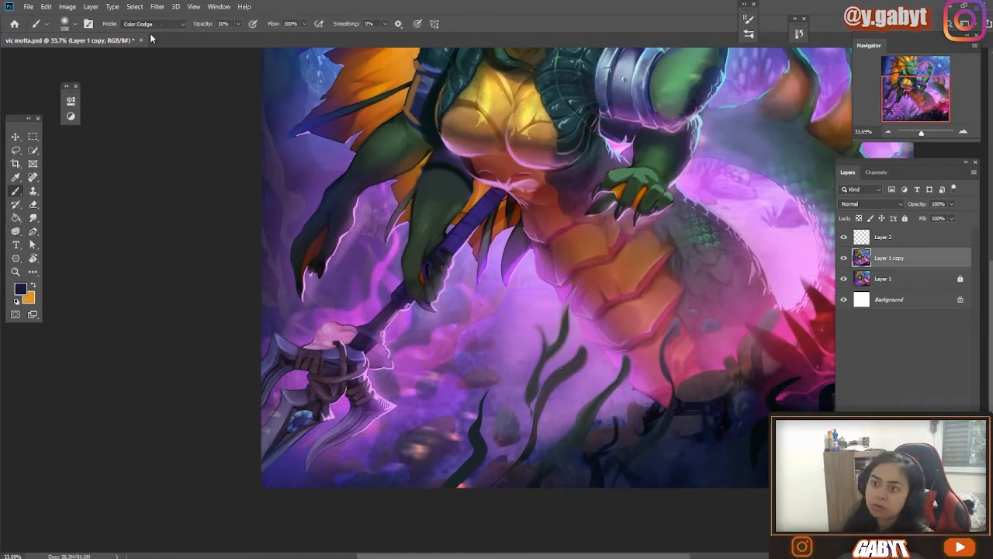
mouse_move(654, 348)
left_mouse_down()
mouse_move(641, 349)
mouse_move(685, 349)
left_mouse_up()
- Paint pink rim light along the lowered arm's underside and the fin tips with a Normal brush at 100% opacity
left_click_drag(309, 237, 496, 302)
left_click(496, 302, "alt")
key("0")
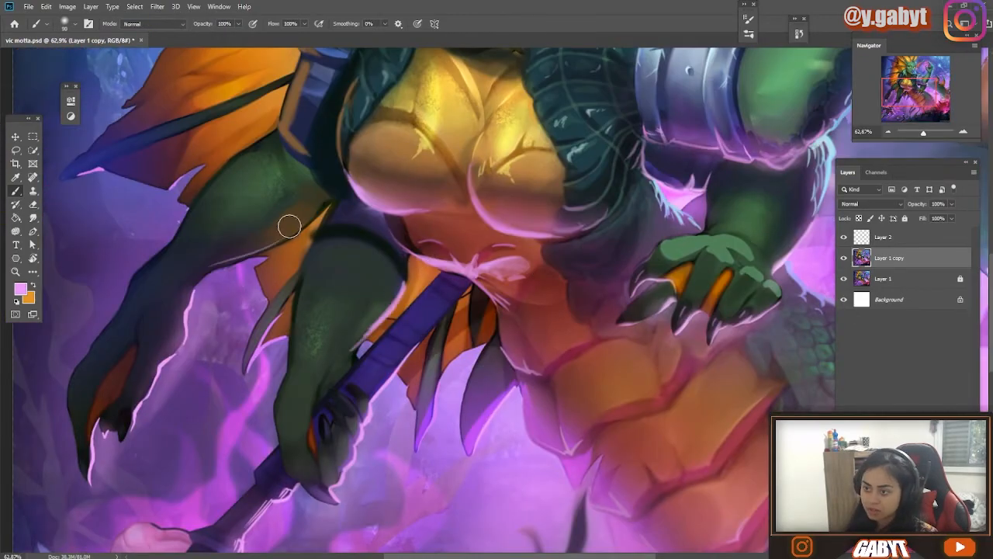
left_click_drag(294, 238, 390, 266)
left_click_drag(330, 342, 461, 252)
key("ctrl+z")
mouse_move(390, 266)
left_mouse_down()
mouse_move(521, 333)
mouse_move(523, 277)
mouse_move(469, 244)
left_mouse_up()
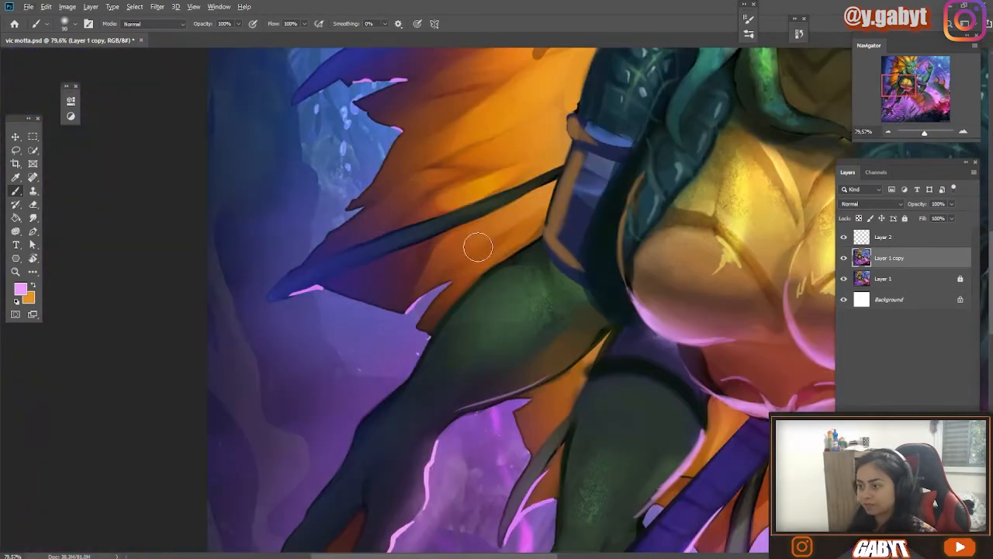
- Paint purple-blue reflected light along the outer edge of the lowered forearm, and enlarge the brush to 250 px
left_click(531, 278, "alt")
mouse_move(395, 423)
left_mouse_down()
mouse_move(507, 286)
mouse_move(522, 282)
left_mouse_up()
left_click_drag(546, 318, 501, 279)
key("bracketright")
key("bracketright")
key("bracketright")
key("bracketright")
key("bracketright")
key("bracketright")
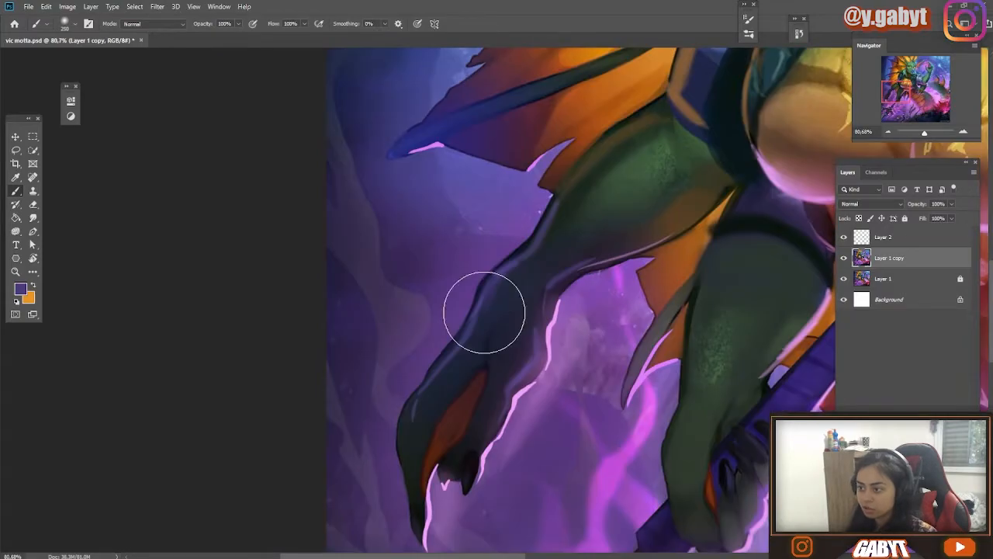
- Blend the shading of the lowered arms with broad strokes of sampled tones
left_click_drag(699, 367, 376, 326)
left_click(365, 455, "alt")
mouse_move(365, 455)
left_mouse_down()
mouse_move(375, 380)
mouse_move(396, 350)
mouse_move(394, 233)
left_mouse_up()
left_click(391, 232, "alt")
left_click_drag(392, 231, 347, 407)
left_click_drag(365, 490, 342, 490)
left_click_drag(442, 421, 453, 421)
left_click(425, 266, "alt")
left_click_drag(425, 266, 404, 322)
mouse_move(469, 408)
left_mouse_down()
mouse_move(373, 405)
mouse_move(401, 349)
mouse_move(536, 461)
mouse_move(724, 494)
left_mouse_up()
- Refine the form of the lowered arms with a smaller brush and freshly sampled tones
key("bracketleft")
key("bracketleft")
key("bracketleft")
key("bracketleft")
key("bracketleft")
left_click(425, 252, "alt")
mouse_move(435, 244)
left_mouse_down()
mouse_move(427, 272)
mouse_move(421, 258)
left_mouse_up()
left_click(446, 271, "alt")
left_click_drag(385, 404, 441, 455)
key("bracketright")
key("bracketright")
left_click(445, 470, "alt")
- Paint light green scale lines across the raised forearm, wrist and back of the hand
left_click(480, 297, "alt")
left_click_drag(675, 280, 401, 273)
left_click(210, 319, "alt")
left_click(200, 284, "alt")
left_click_drag(137, 415, 149, 421)
left_click(154, 317, "alt")
mouse_move(181, 323)
left_mouse_down()
mouse_move(172, 364)
mouse_move(227, 297)
mouse_move(171, 331)
left_mouse_up()
left_click(170, 330, "alt")
mouse_move(543, 527)
left_mouse_down()
mouse_move(370, 279)
mouse_move(335, 528)
left_mouse_up()
left_click_drag(422, 226, 351, 305)
left_click_drag(409, 228, 433, 259)
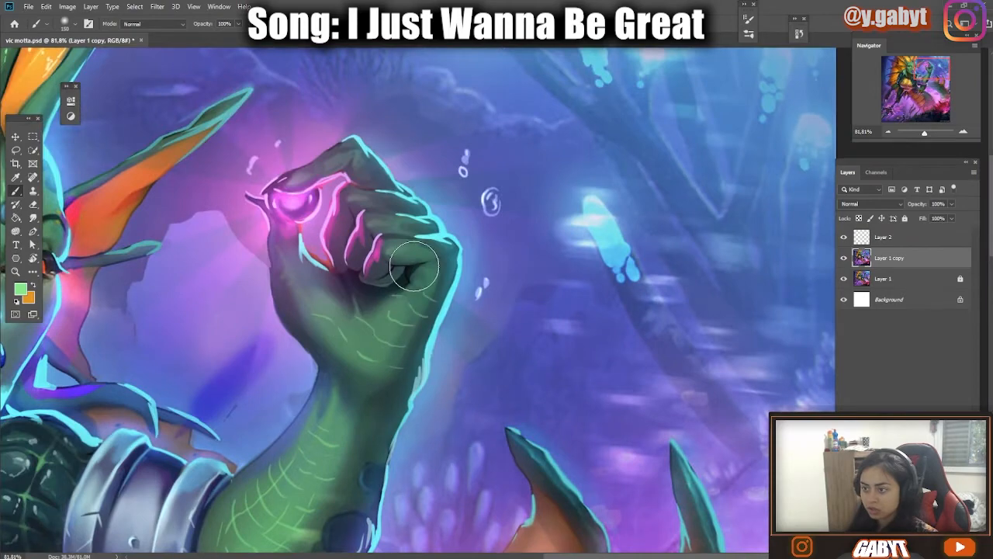
- Paint pink light rays radiating from the gem in the raised hand with a Color Dodge brush at 10% opacity
scroll(427, 253, "down", 6)
scroll(407, 237, "up", 7)
left_click(405, 239, "alt")
scroll(408, 358, "down", 8)
left_click_drag(314, 497, 412, 350)
scroll(528, 151, "up", 8)
left_click(155, 24)
key("1")
key("[")
key("[")
key("[")
key("[")
key("[")
key("[")
key("[")
key("[")
left_click_drag(409, 245, 456, 156)
left_click_drag(394, 267, 295, 382)
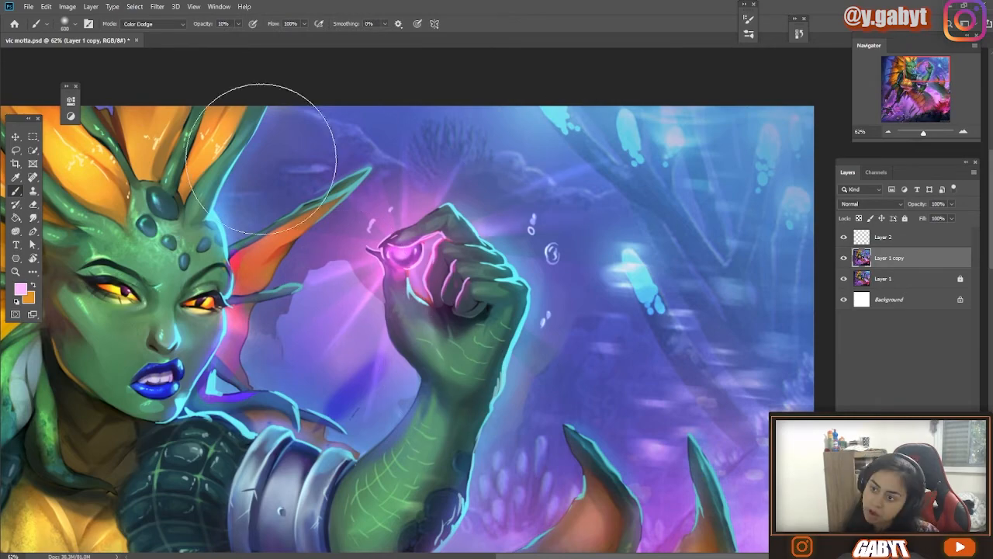
scroll(670, 375, "down", 2)
scroll(456, 327, "up", 3)
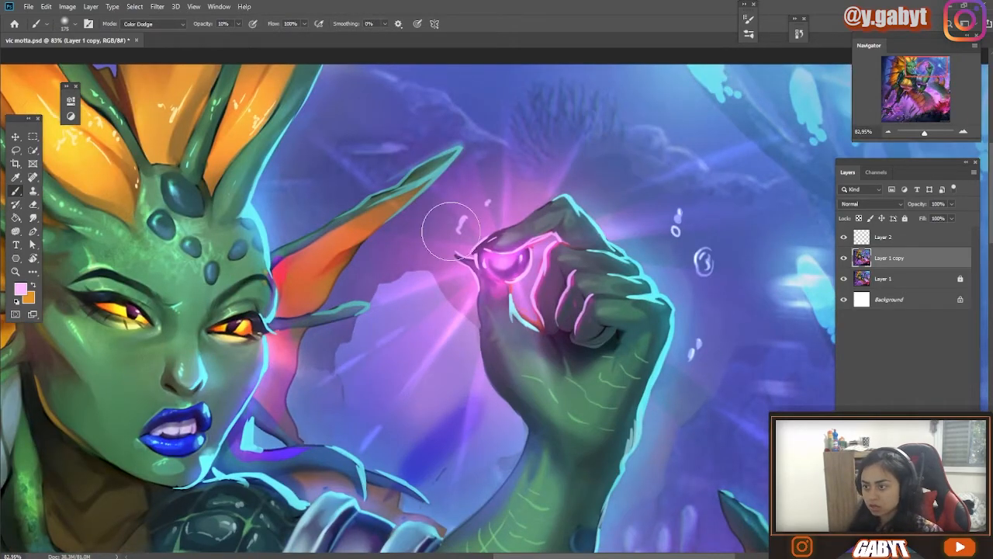
- Darken the lower-left background around the trident with a large soft dark blue brush in Multiply mode at 30% opacity
scroll(496, 310, "down", 4)
scroll(678, 331, "up", 2)
scroll(677, 332, "up", 2)
left_click_drag(415, 445, 544, 307)
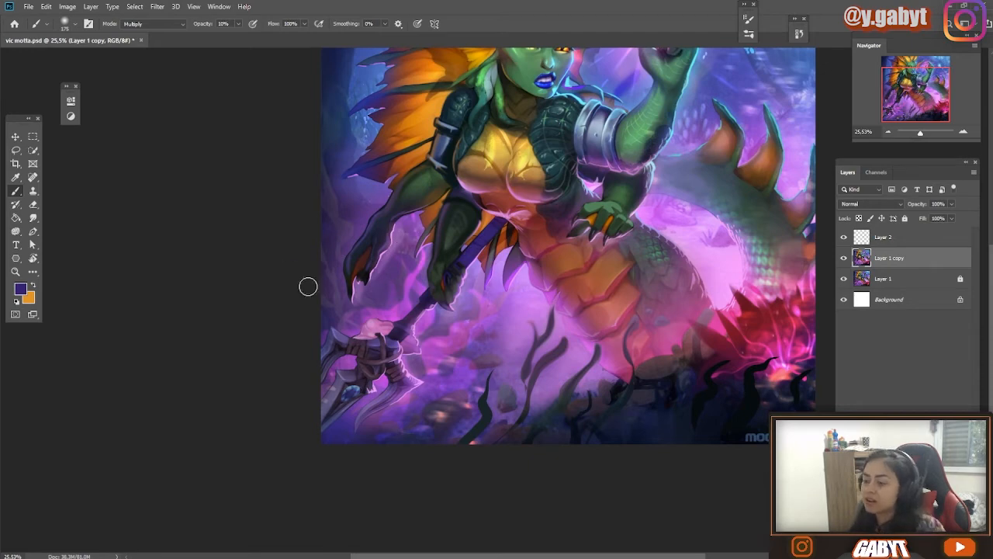
key("3")
key("bracketright")
key("bracketright")
key("bracketright")
key("bracketright")
key("bracketright")
key("bracketright")
key("bracketright")
key("bracketright")
key("bracketright")
mouse_move(317, 419)
left_mouse_down()
mouse_move(380, 350)
mouse_move(369, 409)
left_mouse_up()
scroll(369, 409, "up", 5)
key("bracketleft")
key("bracketleft")
key("bracketleft")
key("bracketleft")
key("bracketleft")
mouse_move(415, 359)
left_mouse_down()
mouse_move(489, 304)
mouse_move(409, 370)
left_mouse_up()
left_click_drag(541, 349, 461, 349)
left_click_drag(531, 365, 609, 365)
- Sample a purple from the background and lasso the background areas between and below the trident's blades
left_click(489, 233, "alt")
left_click_drag(452, 323, 438, 341)
key("l")
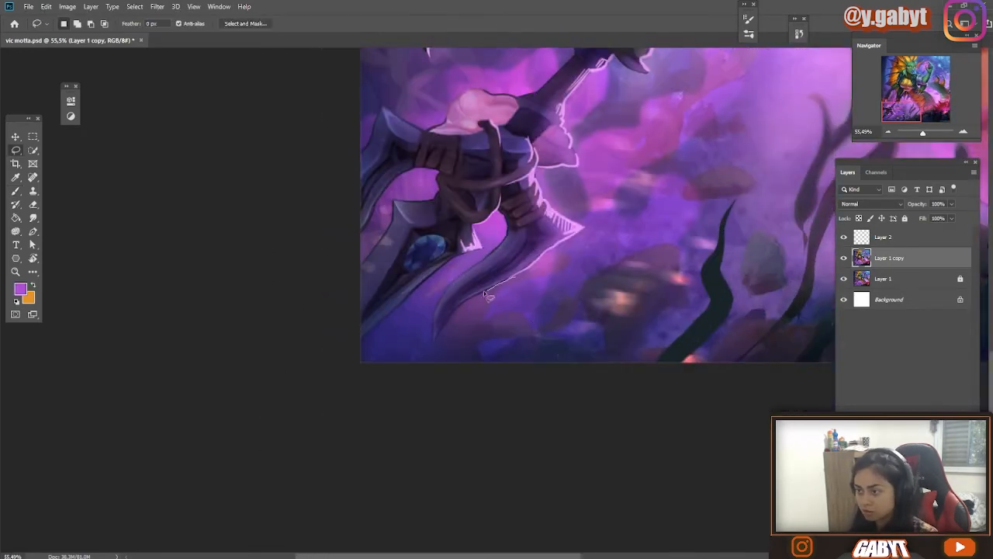
mouse_move(487, 253)
left_mouse_down()
mouse_move(354, 250)
mouse_move(442, 180)
left_mouse_up()
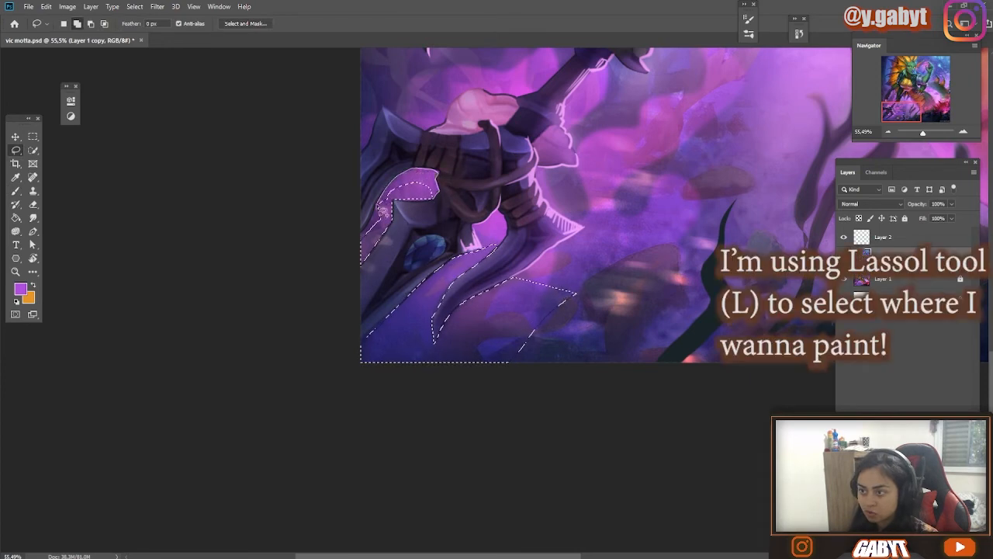
left_click_drag(397, 209, 423, 197)
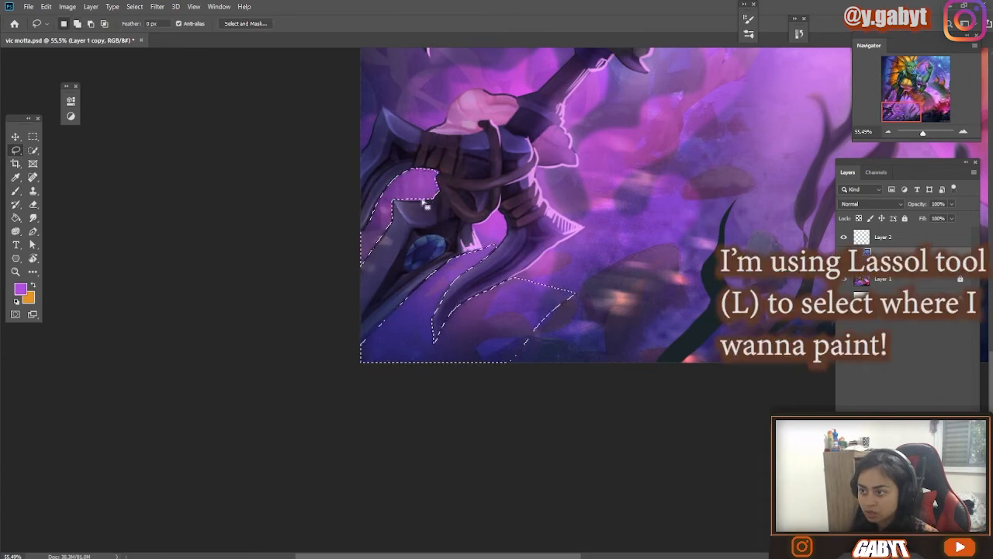
- Hide the selection outline and fill the selected gaps around the blades with soft purple, using a 1700 px Normal brush at 30% opacity
key("b")
key("ctrl+h")
key("bracketright")
key("bracketright")
key("bracketright")
key("bracketright")
key("bracketright")
key("bracketright")
key("bracketright")
key("bracketright")
key("bracketright")
key("bracketright")
key("bracketright")
key("bracketright")
key("bracketright")
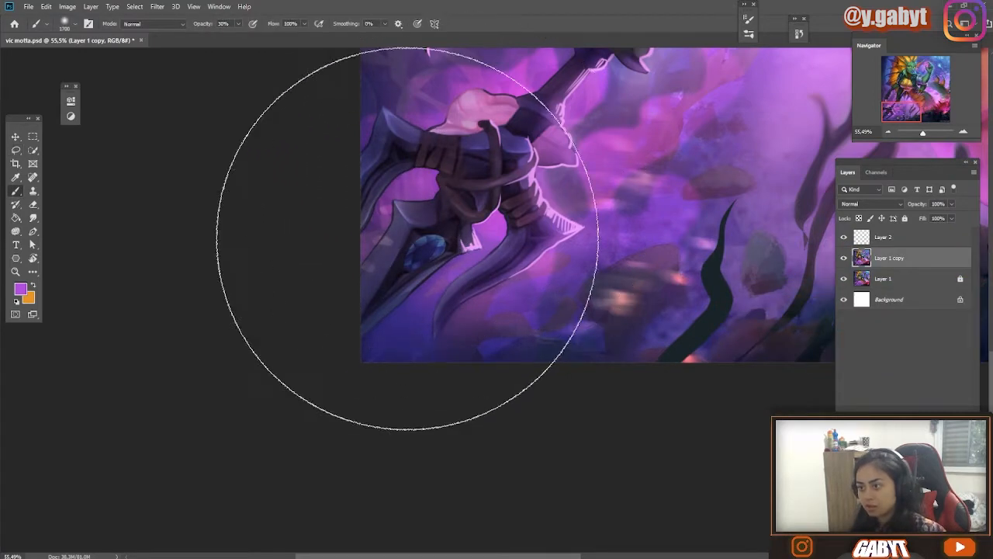
key("ctrl+space")
left_click_drag(510, 243, 431, 246)
mouse_move(431, 247)
left_mouse_down()
mouse_move(406, 241)
mouse_move(455, 271)
mouse_move(479, 270)
left_mouse_up()
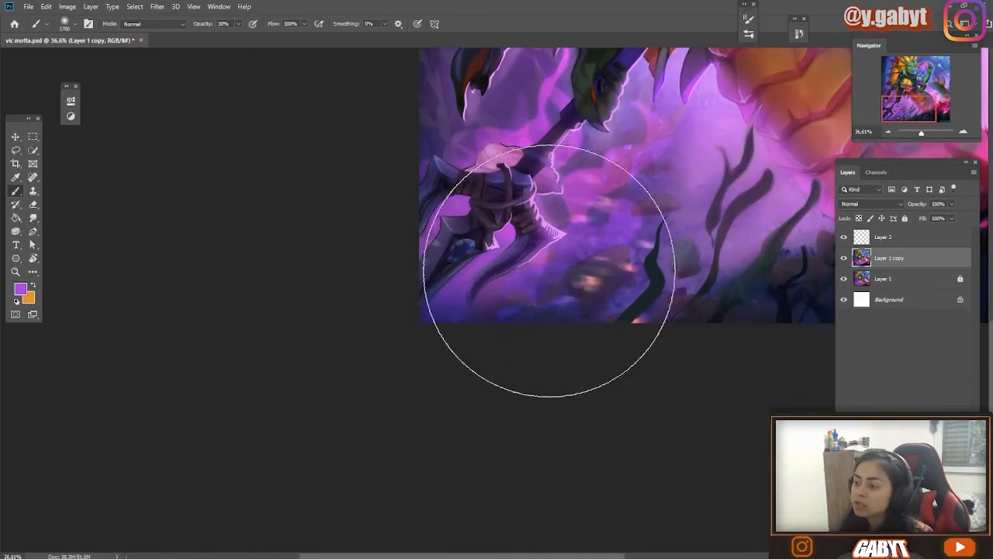
- Lasso the background above the trident's upper blade, brush soft purple into it, deselect and compare with the original layer
mouse_move(439, 188)
left_mouse_down()
mouse_move(459, 192)
mouse_move(472, 259)
mouse_move(485, 250)
left_mouse_up()
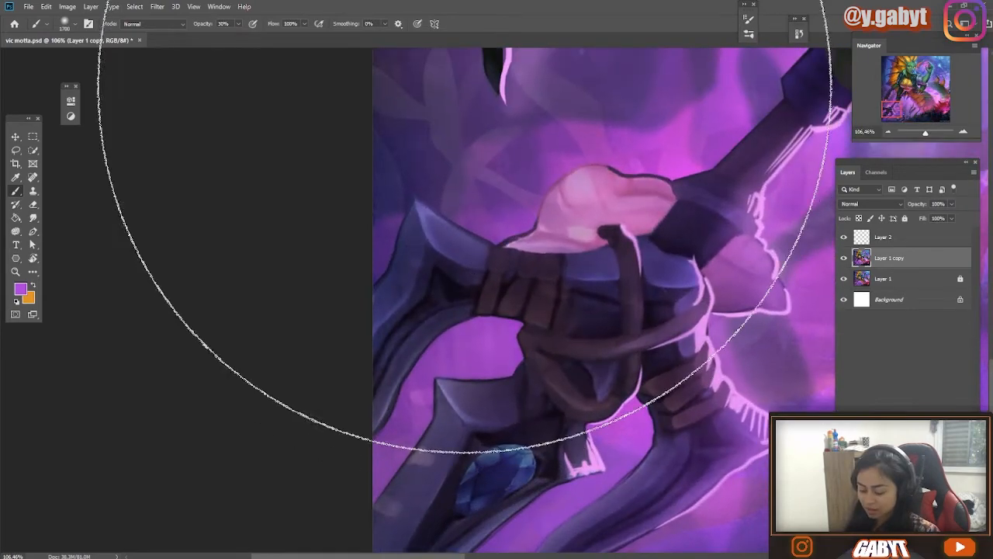
key("l")
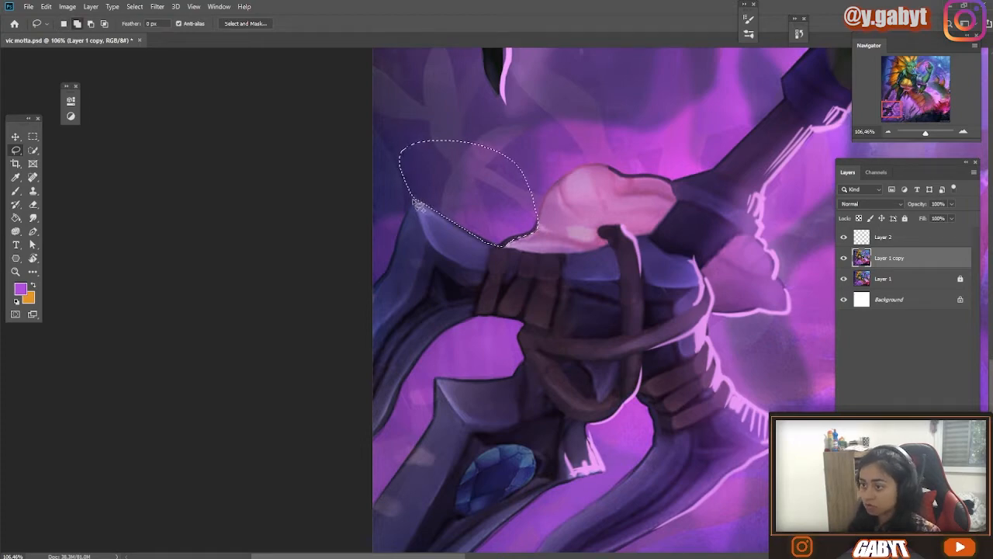
left_click_drag(401, 232, 417, 198)
key("b")
left_click_drag(392, 240, 411, 171)
key("ctrl+d")
mouse_move(459, 243)
left_mouse_down()
mouse_move(383, 286)
mouse_move(428, 281)
left_mouse_up()
left_click(844, 259)
scroll(400, 343, "up", 4)
left_click(845, 258)
scroll(346, 419, "up", 6)
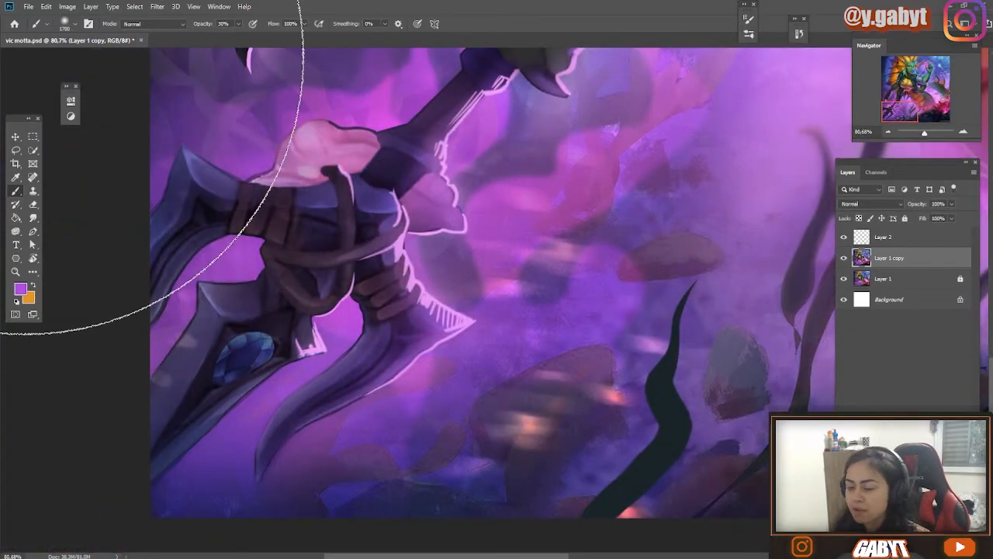
- Paint glowing magenta wisps rising from the trident's outer prong with a smaller Color Dodge brush at 30% opacity
key("shift+alt+d")
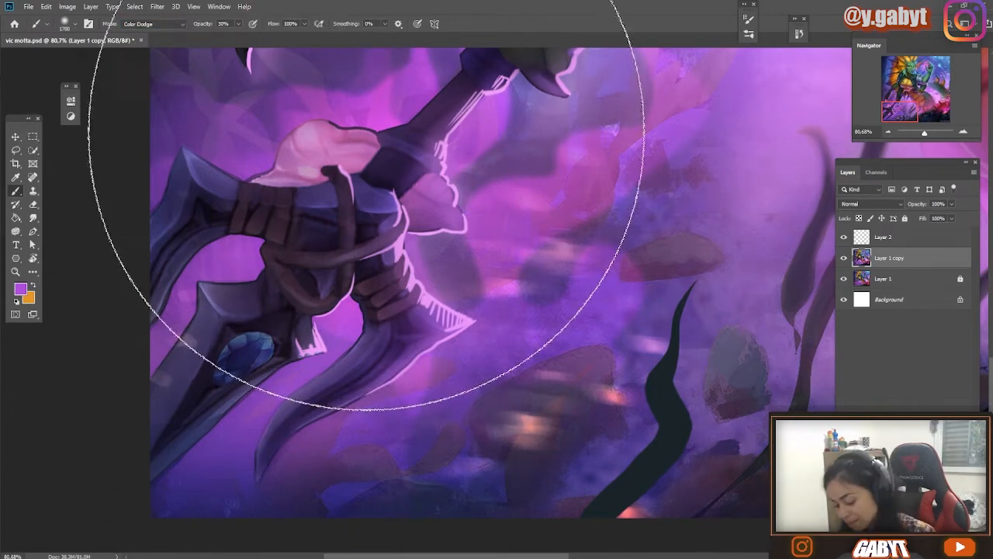
left_click(371, 114, "alt")
left_click_drag(491, 253, 499, 261)
key("bracketleft")
key("bracketleft")
key("bracketleft")
key("bracketleft")
key("bracketleft")
key("bracketleft")
key("bracketleft")
key("bracketleft")
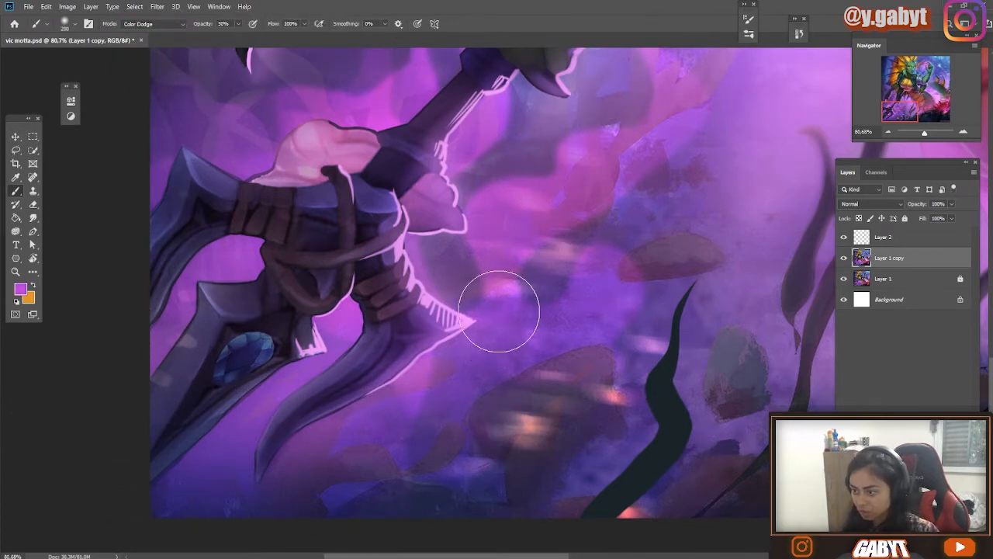
mouse_move(471, 313)
left_mouse_down()
mouse_move(516, 289)
mouse_move(516, 268)
mouse_move(554, 231)
mouse_move(523, 259)
mouse_move(599, 211)
left_mouse_up()
mouse_move(540, 239)
left_mouse_down()
mouse_move(649, 154)
mouse_move(627, 182)
left_mouse_up()
left_click_drag(647, 143, 651, 68)
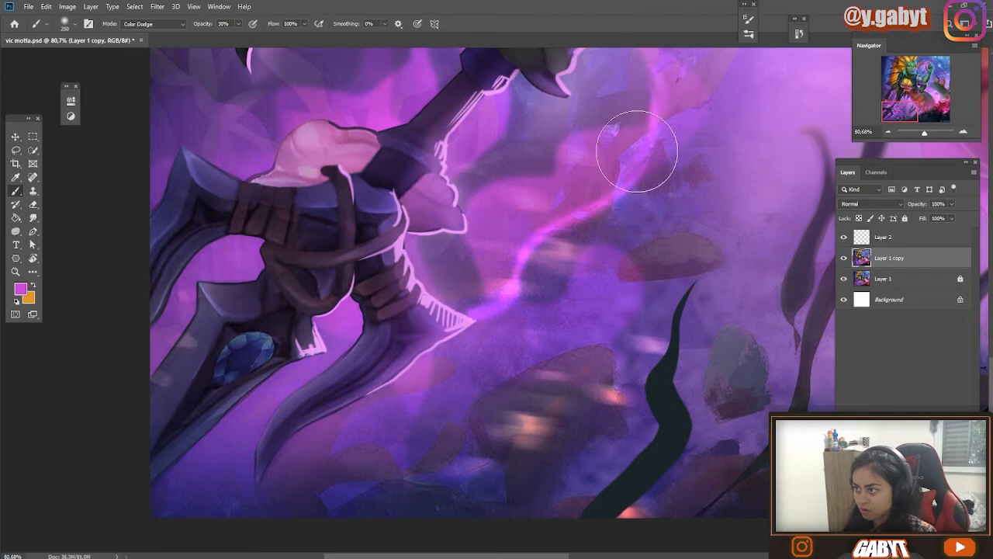
left_click_drag(601, 161, 492, 263)
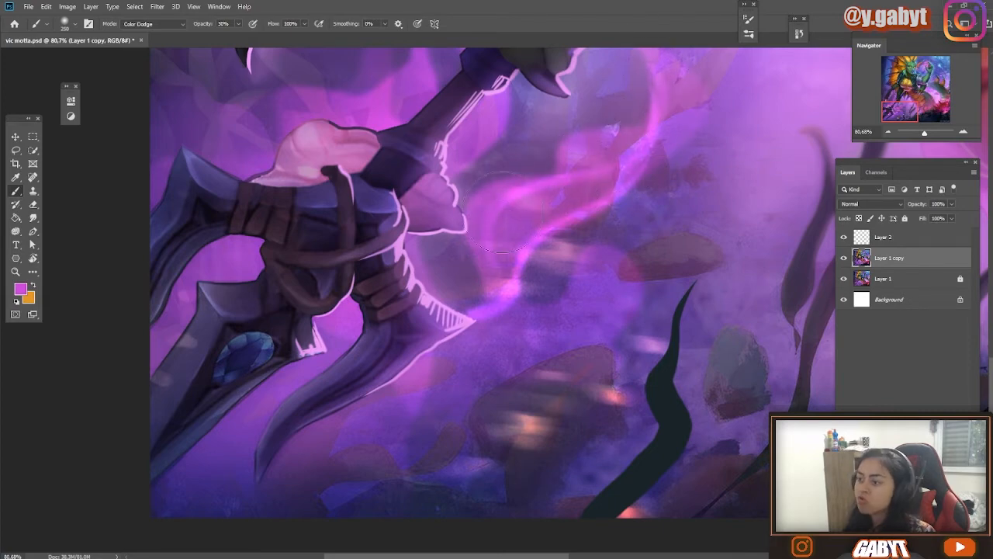
left_click_drag(642, 77, 523, 246)
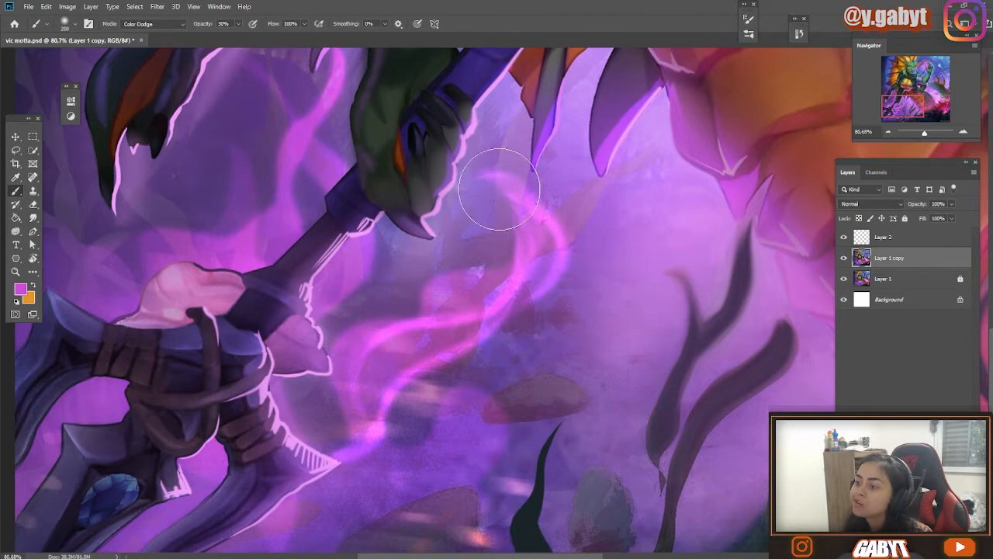
- Extend the glowing magenta wisps around the trident shaft, the pink shell and the lowered hands
left_click_drag(445, 367, 657, 160)
left_click_drag(601, 277, 716, 183)
mouse_move(667, 253)
left_mouse_down()
mouse_move(508, 339)
mouse_move(501, 333)
left_mouse_up()
mouse_move(576, 281)
left_mouse_down()
mouse_move(543, 277)
mouse_move(503, 348)
left_mouse_up()
left_click_drag(470, 203, 430, 242)
left_click_drag(272, 164, 306, 302)
mouse_move(377, 101)
left_mouse_down()
mouse_move(324, 291)
mouse_move(221, 335)
left_mouse_up()
left_click_drag(217, 334, 332, 285)
left_click_drag(256, 353, 397, 205)
left_click_drag(362, 178, 293, 236)
left_click_drag(505, 508, 412, 328)
mouse_move(289, 399)
left_mouse_down()
mouse_move(347, 380)
mouse_move(277, 388)
left_mouse_up()
mouse_move(502, 366)
left_mouse_down()
mouse_move(404, 366)
mouse_move(413, 365)
left_mouse_up()
- Compare the trident area with and without Layer 1 copy
left_click(843, 259)
left_click_drag(764, 289, 696, 308)
left_click_drag(549, 319, 652, 319)
left_click_drag(406, 271, 392, 270)
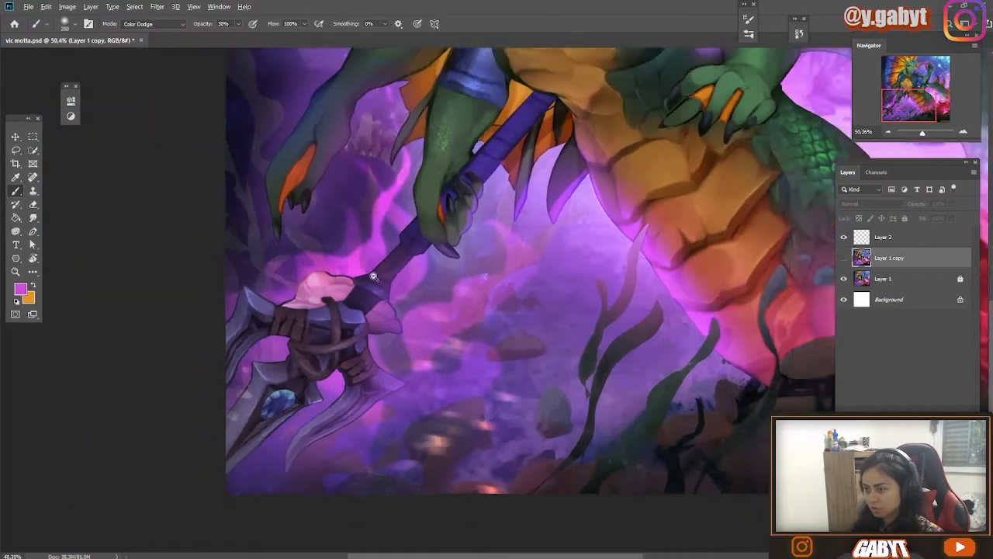
left_click(843, 258)
mouse_move(727, 314)
left_mouse_down()
mouse_move(621, 313)
mouse_move(722, 314)
left_mouse_up()
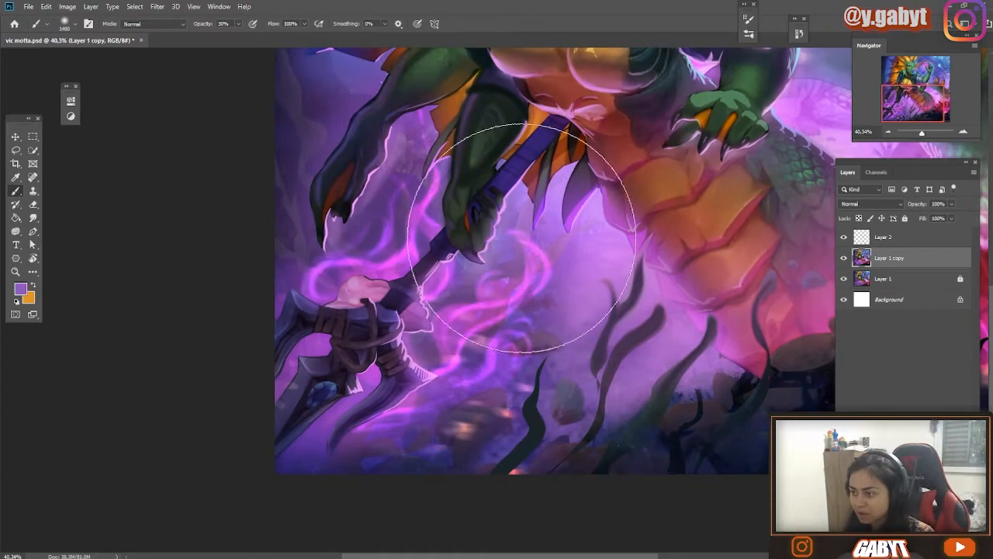
- Soften the wisps around the trident with a sampled purple, using a 1400 px Normal brush at 30% opacity, and check the full image
left_click(457, 389, "alt")
left_click_drag(481, 407, 380, 407)
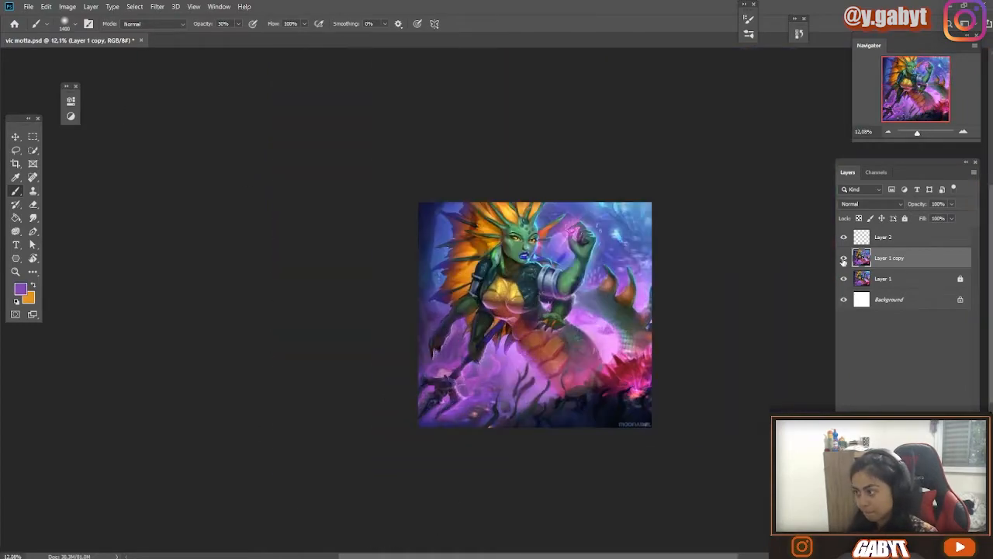
left_click_drag(593, 327, 683, 326)
left_click(843, 258)
left_click_drag(543, 233, 535, 318)
left_click(843, 258)
mouse_move(632, 454)
left_mouse_down()
mouse_move(666, 478)
mouse_move(596, 316)
left_mouse_up()
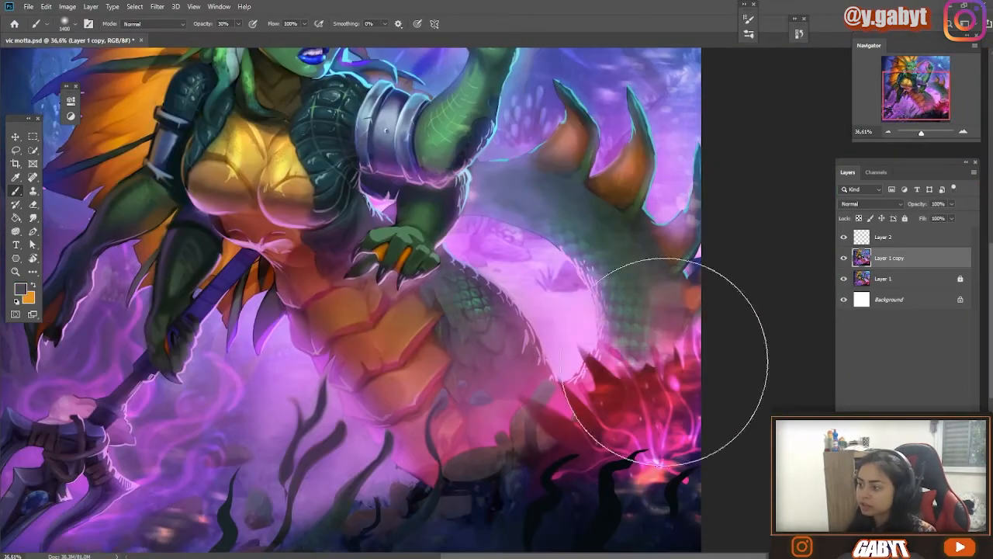
- Blend the tail near the red coral and the lowered arms into the haze with large soft strokes of sampled teal and purple
left_click_drag(668, 414, 710, 407)
left_click_drag(782, 346, 749, 301)
left_click(543, 353, "alt")
left_click_drag(188, 444, 344, 406)
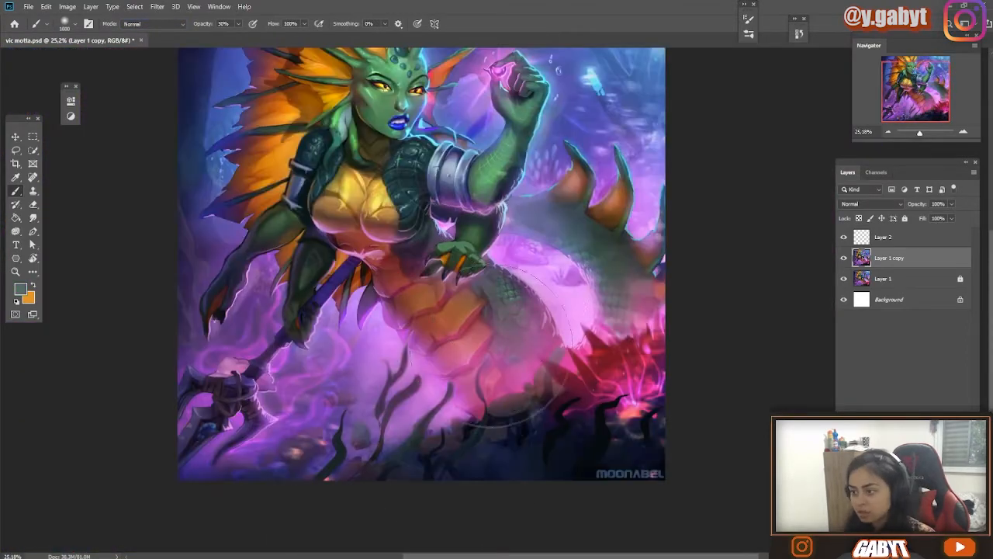
left_click_drag(508, 336, 439, 322)
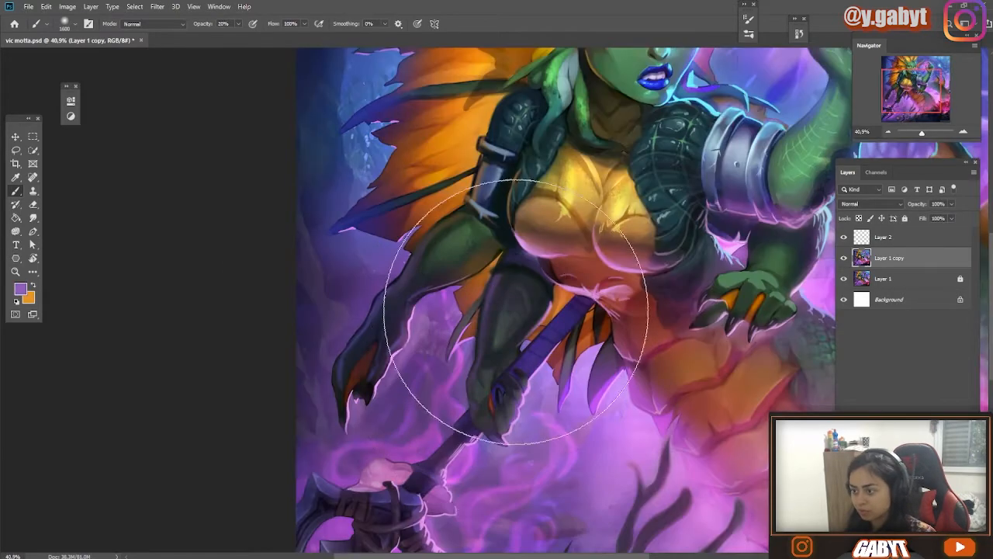
left_click_drag(551, 394, 459, 366)
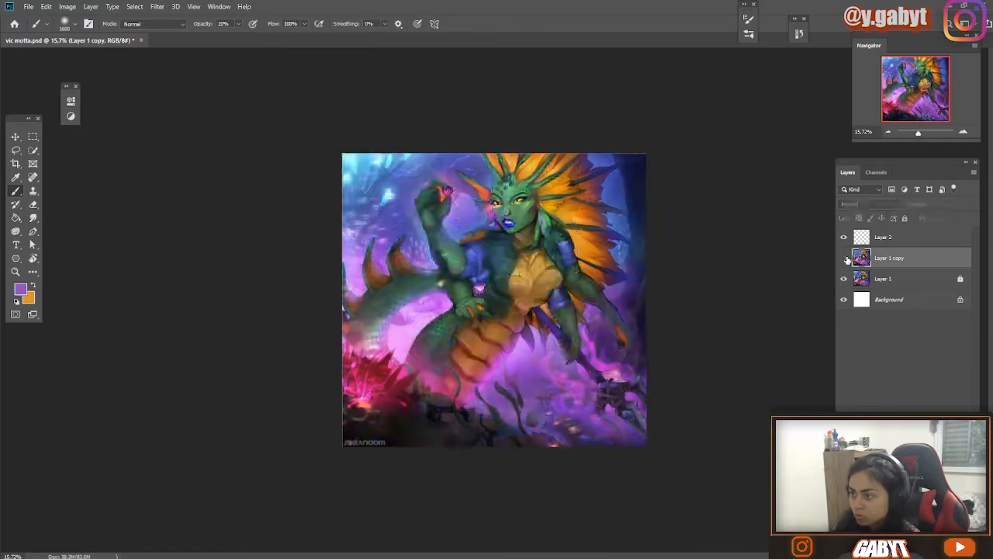
- Compare the whole mirrored painting with and without Layer 1 copy
left_click(846, 259)
left_click(846, 259)
left_click(846, 259)
left_click(846, 259)
left_click(846, 259)
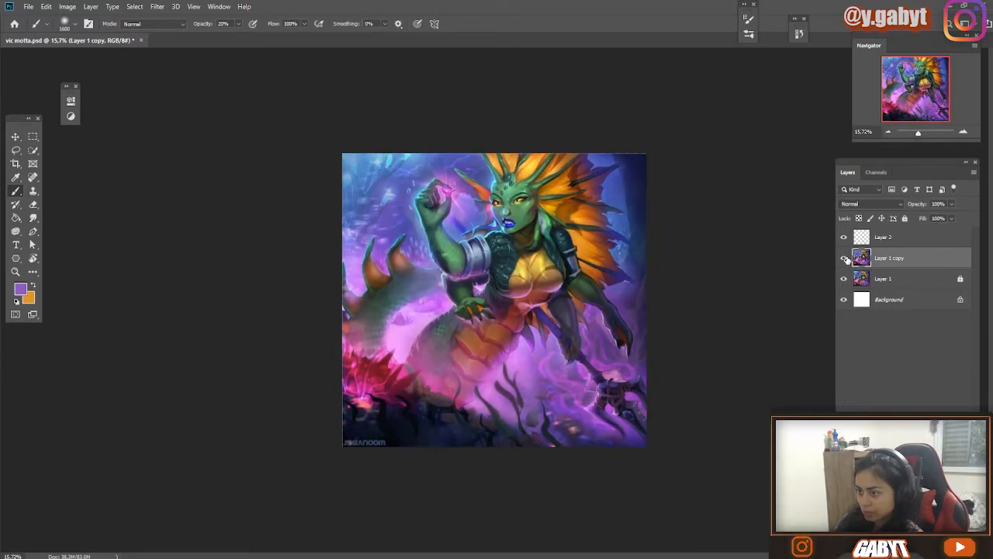
left_click(845, 259)
left_click(846, 259)
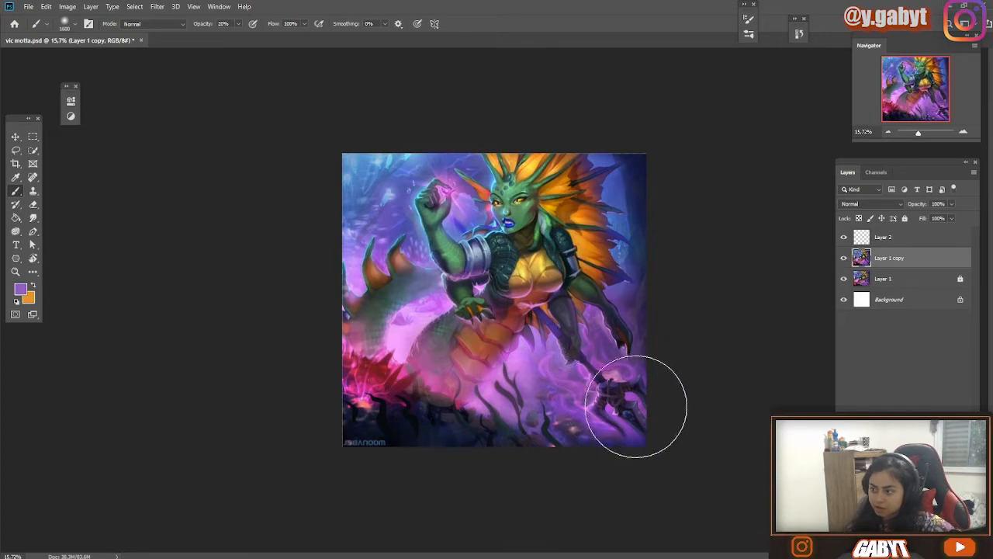
left_click(842, 258)
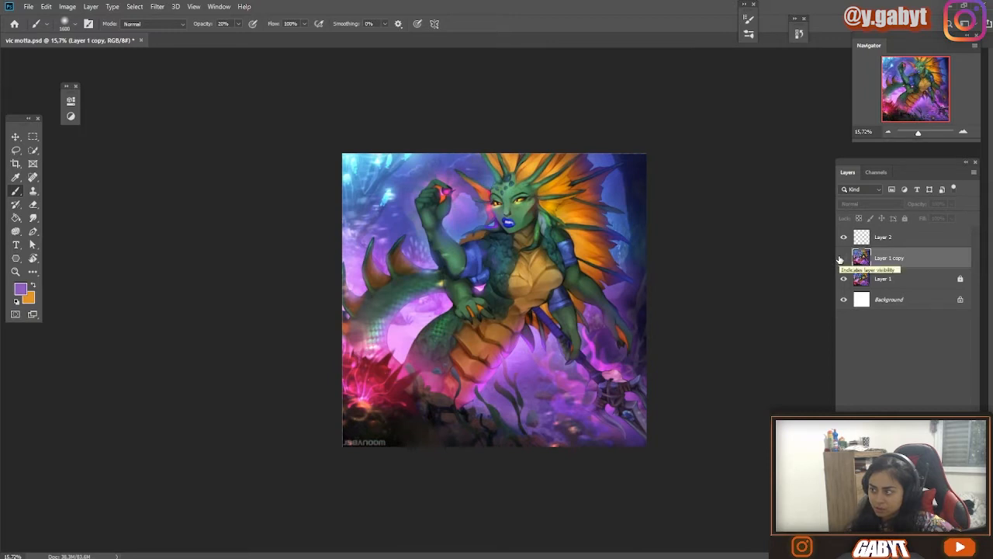
left_click(842, 259)
left_click(843, 258)
left_click(842, 258)
left_click(842, 259)
left_click(843, 258)
left_click_drag(919, 133, 920, 135)
left_click(844, 259)
left_click(844, 258)
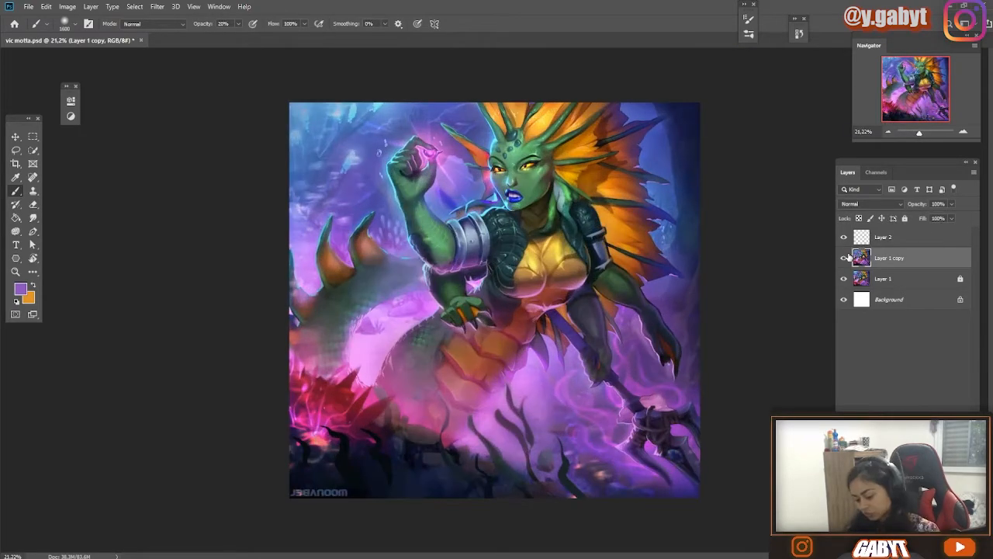
- Adjust the figure's torso contours on Layer 1 copy with a reduced warp brush in the Liquify filter
key("ctrl+shift+x")
left_click(429, 199, "ctrl")
key("[")
key("[")
left_click_drag(361, 307, 465, 104)
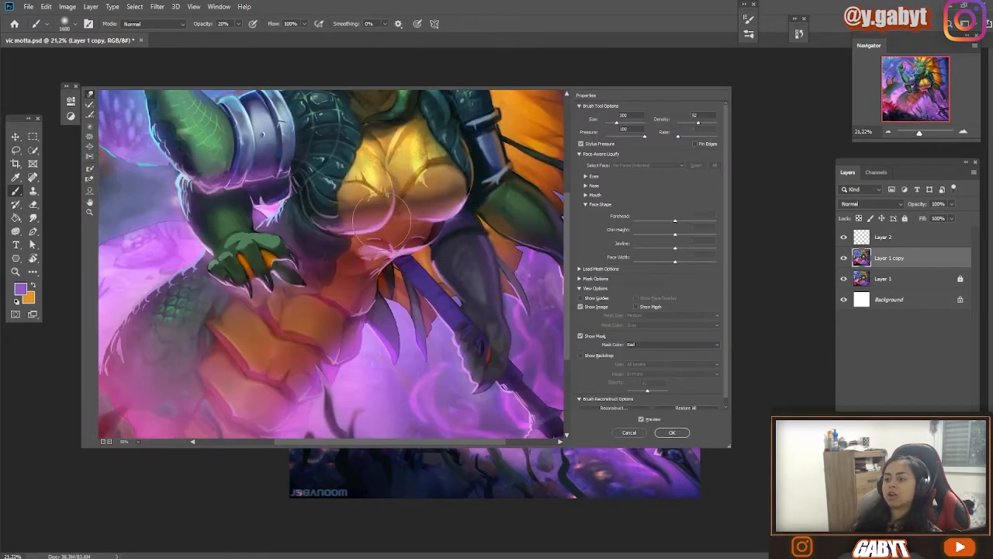
key("Return")
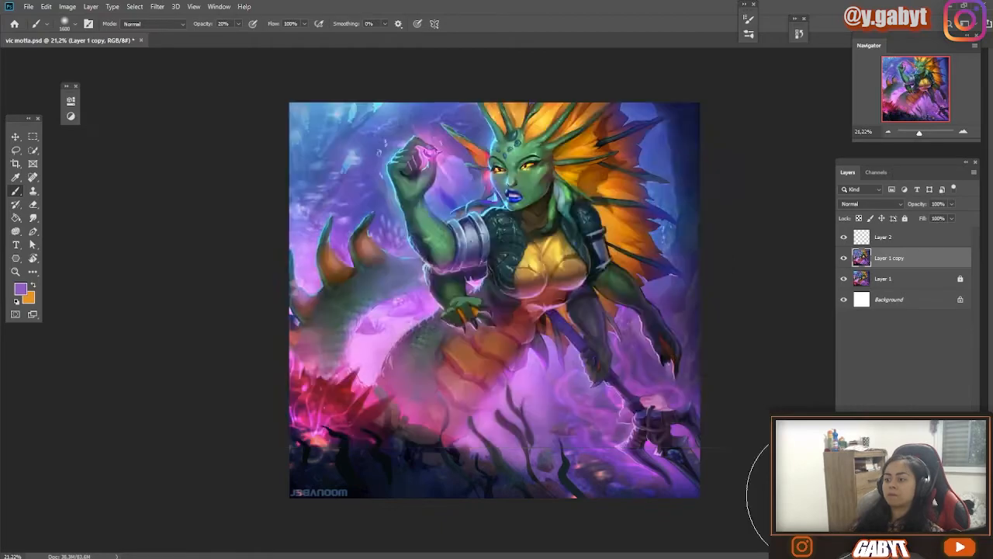
- Examine the creature's face up close with and without Layer 1 copy
left_click(845, 261)
scroll(603, 267, "up", 8)
scroll(654, 225, "down", 6)
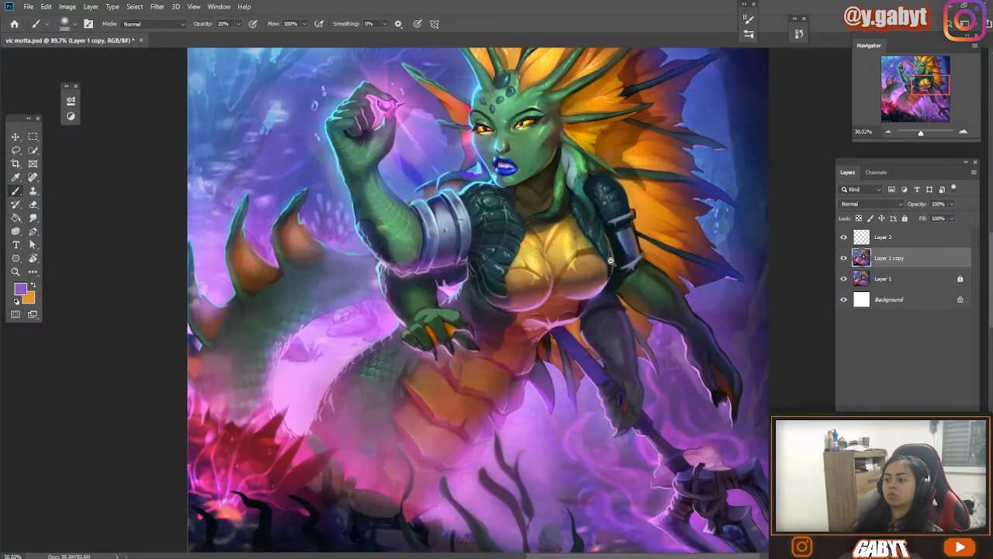
scroll(512, 136, "up", 8)
left_click_drag(545, 121, 512, 184)
left_click(843, 258)
left_click(844, 259)
left_click(844, 259)
left_click(843, 259)
left_click(843, 259)
left_click(843, 259)
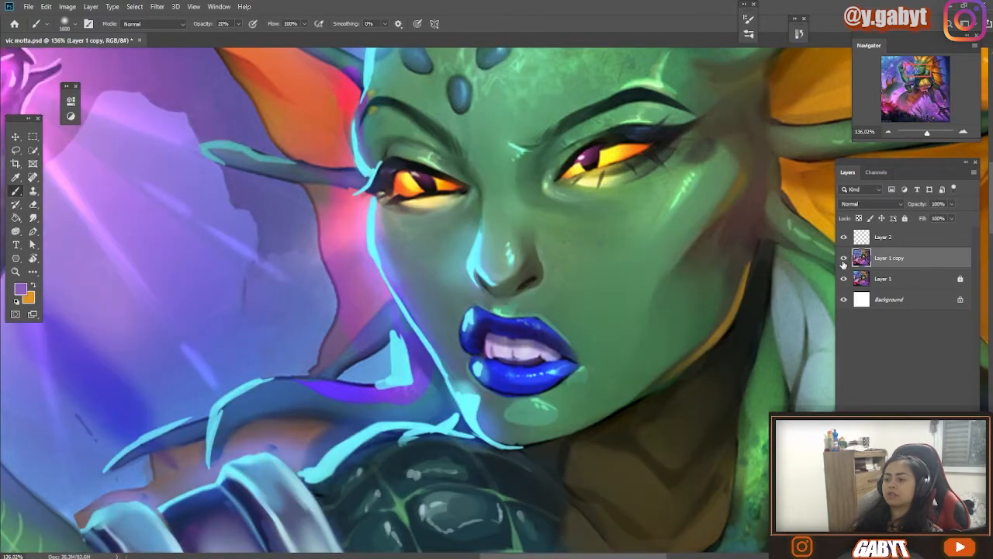
left_click(844, 259)
left_click(843, 260)
left_click(843, 259)
left_click(843, 259)
scroll(718, 269, "down", 5)
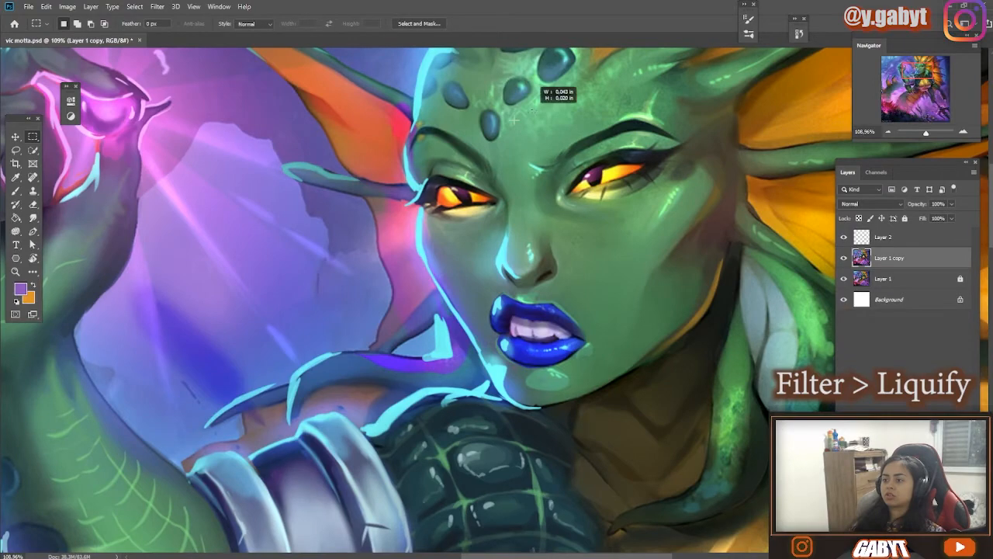
- Select a rectangle around the eye and eyebrow nearest the raised hand, reshape it in two Liquify passes, and deselect
left_click_drag(513, 119, 394, 225)
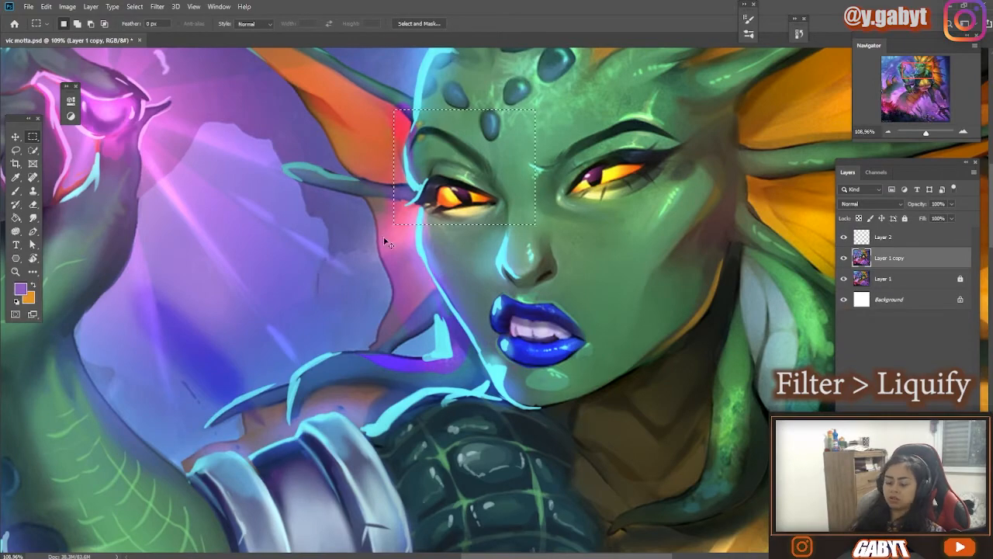
key("ctrl+shift+x")
left_click_drag(341, 295, 325, 271)
key("Return")
scroll(621, 241, "down", 4)
key("ctrl+shift+x")
left_click_drag(287, 342, 275, 330)
key("Return")
key("ctrl+d")
- Check the reshaped face against the original layer and inspect the torso and arms
scroll(465, 311, "down", 2)
left_click_drag(435, 233, 400, 232)
left_click(843, 259)
left_click(843, 259)
left_click_drag(698, 319, 667, 319)
left_click_drag(636, 340, 707, 331)
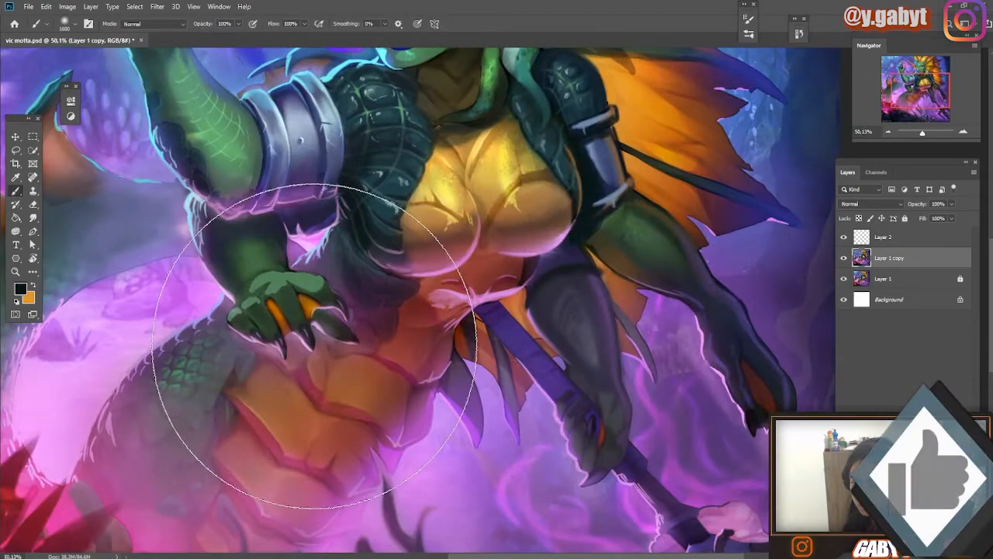
- Repaint the metal armband on the lowered outer arm with sampled colors, using a progressively larger brush in Normal mode
key("shift+alt+o")
key("2")
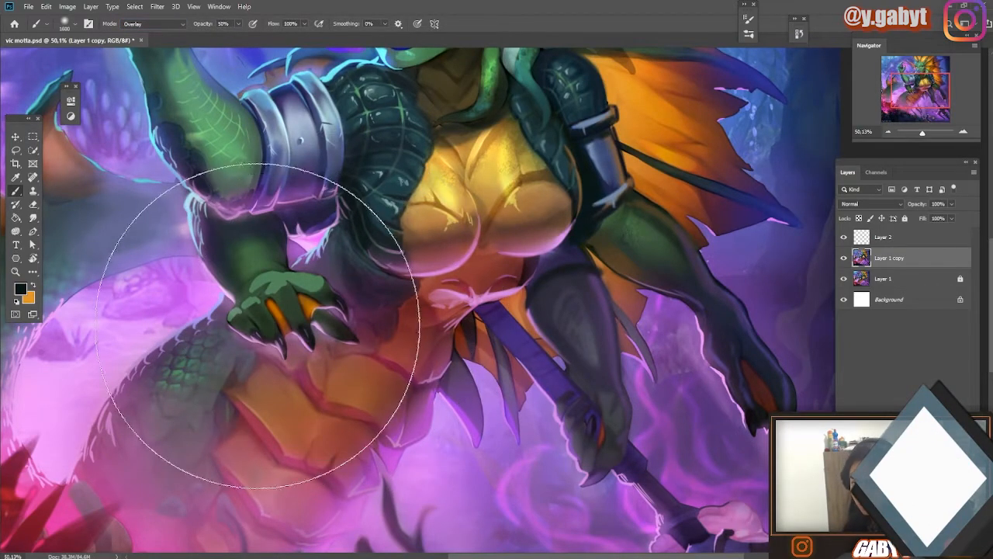
scroll(488, 310, "down", 3)
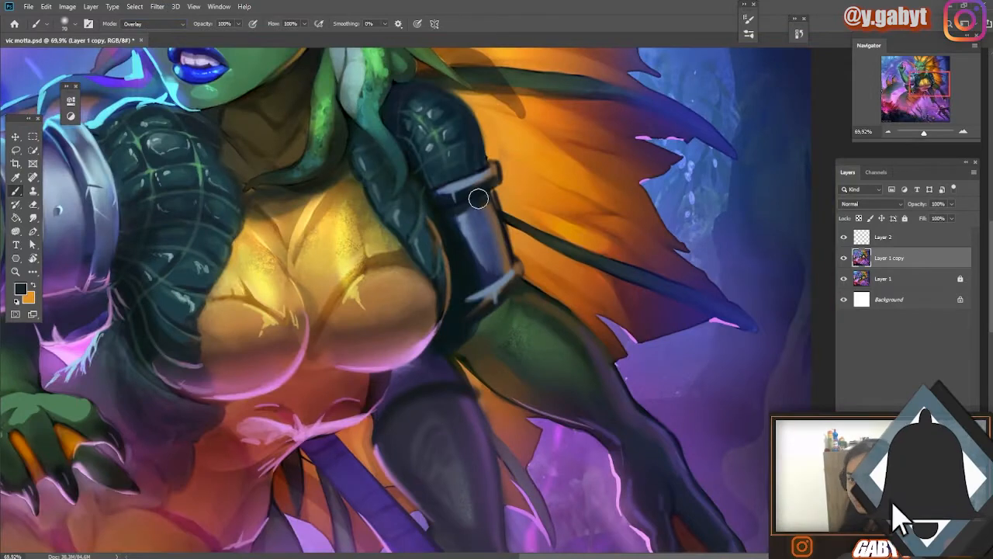
key("shift+alt+n")
left_click_drag(479, 199, 501, 186)
left_click_drag(457, 220, 492, 208)
left_click(510, 256, "alt")
mouse_move(513, 249)
left_mouse_down()
mouse_move(518, 267)
mouse_move(496, 239)
left_mouse_up()
key("bracketright")
key("bracketright")
key("bracketright")
key("bracketright")
left_click_drag(498, 182, 448, 197)
- Clean up the edge between the armband and the orange frill with sampled armband and brown tones
left_click(476, 224, "alt")
scroll(497, 372, "down", 10)
scroll(499, 371, "up", 8)
left_click(490, 339, "alt")
left_click_drag(483, 319, 485, 333)
key("bracketright")
key("bracketright")
key("bracketright")
key("bracketright")
key("bracketright")
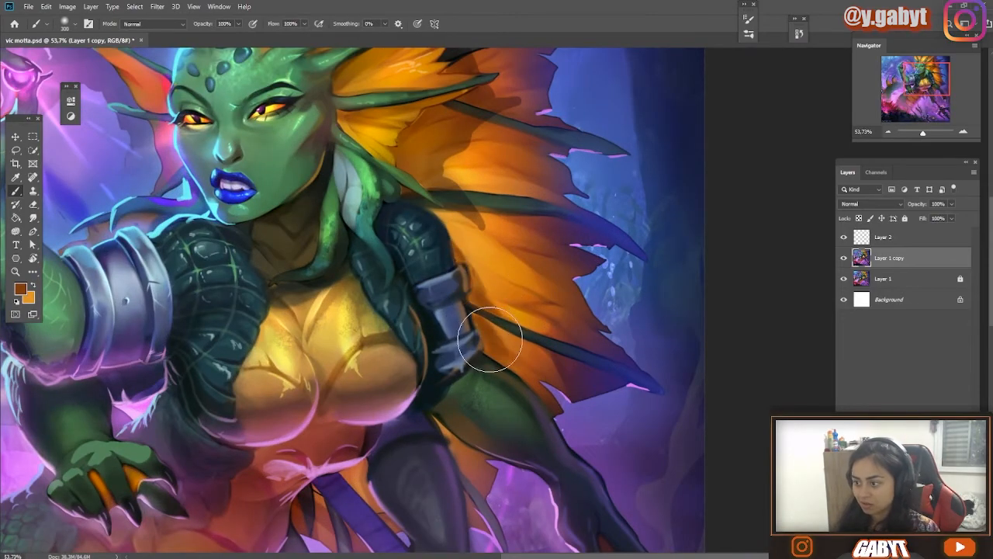
- Save the painting and check the whole composition with Layer 1 copy hidden
scroll(532, 361, "down", 9)
scroll(497, 465, "up", 4)
key("ctrl+s")
scroll(785, 289, "down", 3)
left_click(843, 261)
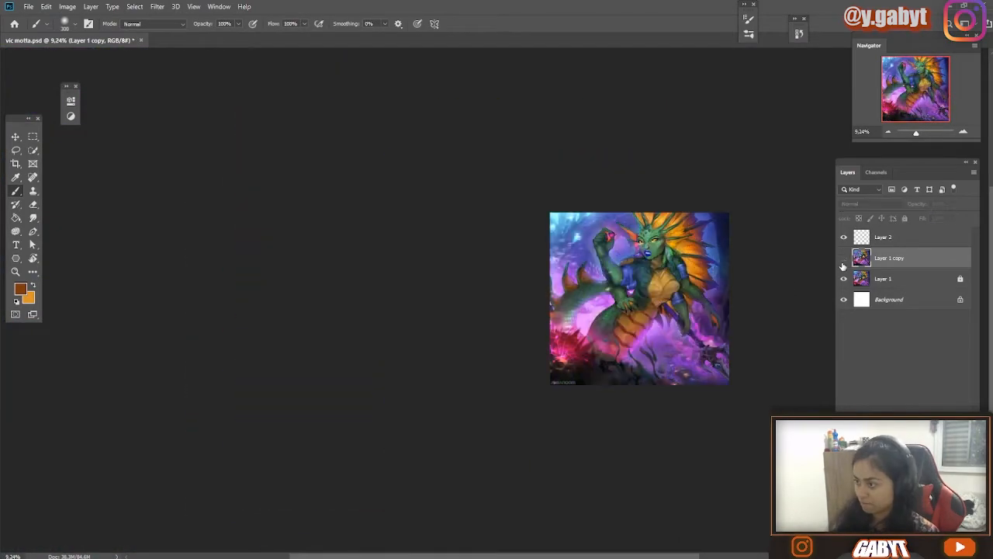
- Brush sampled tones over the torso area around the lowered hand, reducing the brush size for finer strokes
scroll(583, 299, "up", 10)
left_click(570, 353, "alt")
left_click_drag(474, 366, 479, 352)
left_click_drag(470, 314, 491, 313)
left_click_drag(495, 298, 519, 279)
key("bracketleft")
key("bracketleft")
key("bracketleft")
key("bracketleft")
key("bracketleft")
key("bracketleft")
key("bracketleft")
scroll(605, 372, "down", 6)
scroll(523, 361, "up", 5)
left_click_drag(466, 302, 309, 380)
- Paint light blue rim strokes along the waist beside the elbow of the lowered arm
left_click(506, 178, "alt")
scroll(469, 221, "up", 3)
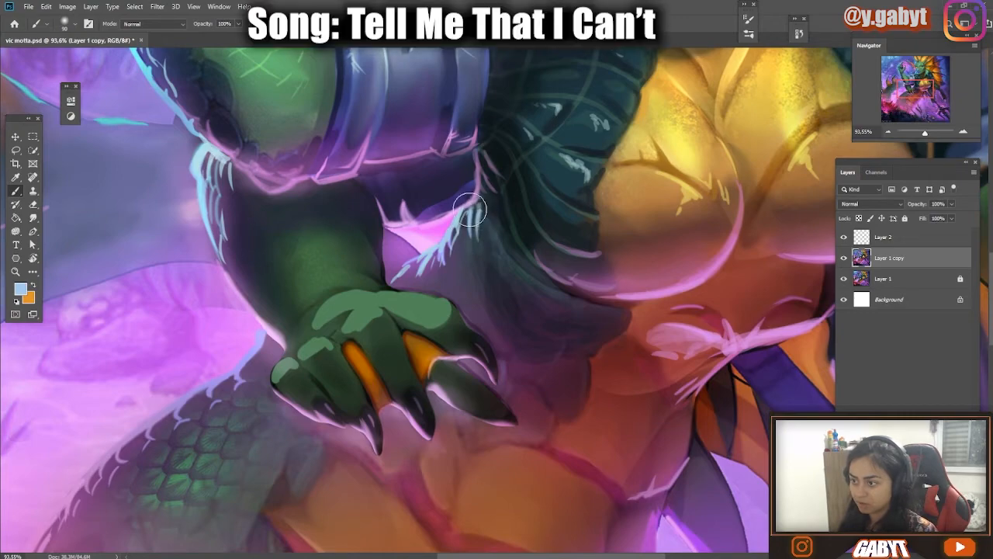
scroll(498, 312, "down", 2)
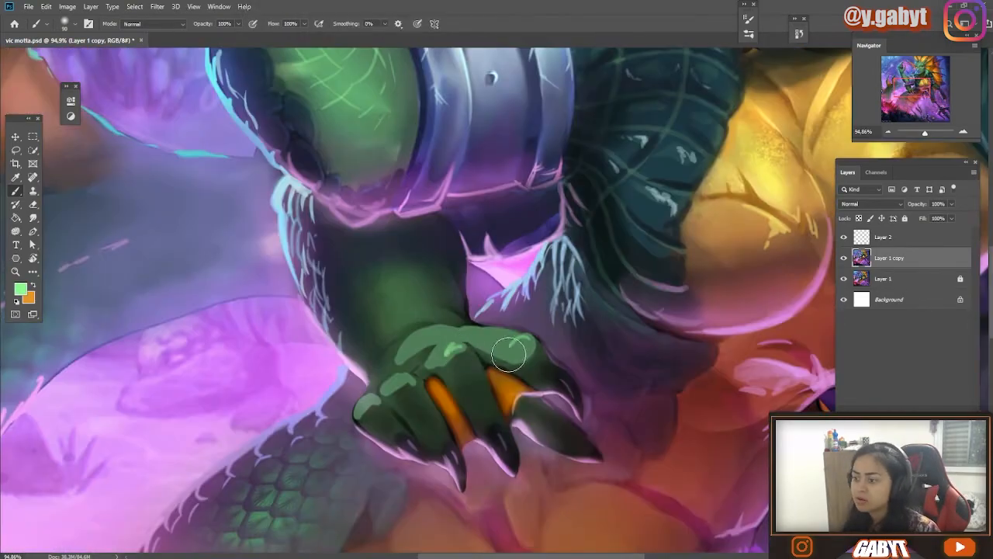
- Add light green highlights and scale lines to the clawed hand and arms, and save the file
left_click_drag(438, 354, 465, 329)
left_click_drag(517, 362, 451, 345)
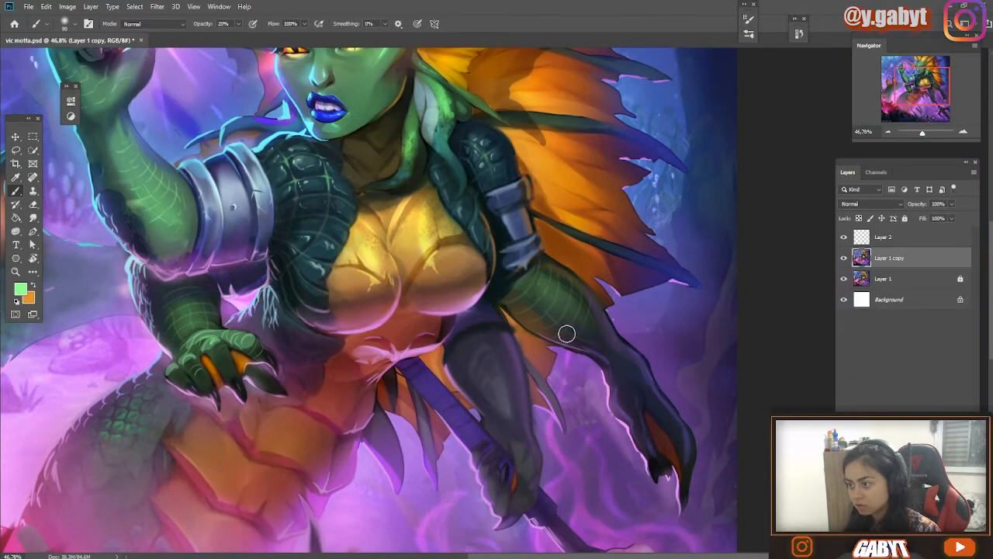
scroll(597, 329, "down", 6)
scroll(506, 356, "up", 7)
scroll(575, 243, "up", 4)
left_click(489, 277, "alt")
scroll(509, 356, "down", 8)
scroll(483, 473, "up", 4)
key("ctrl+s")
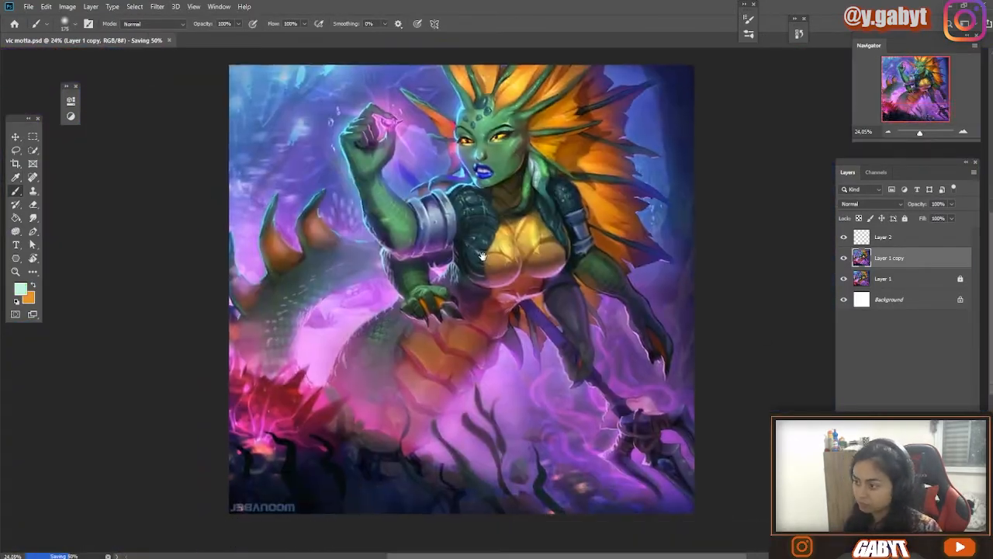
- Paint over the dark seabed and seaweed along the painting's lower edge with sampled colors
left_click(371, 465, "alt")
left_click_drag(372, 449, 570, 521)
left_click(610, 500, "alt")
scroll(610, 501, "down", 2)
scroll(620, 492, "up", 3)
left_click_drag(225, 504, 396, 474)
scroll(398, 474, "down", 4)
scroll(501, 220, "up", 4)
scroll(353, 329, "down", 5)
scroll(353, 329, "up", 6)
- Shade with a sampled dark tone at 20% opacity, and refine the frill beside the face with sampled yellow at full opacity
left_click(436, 292, "alt")
key("0")
key("2")
scroll(468, 263, "down", 4)
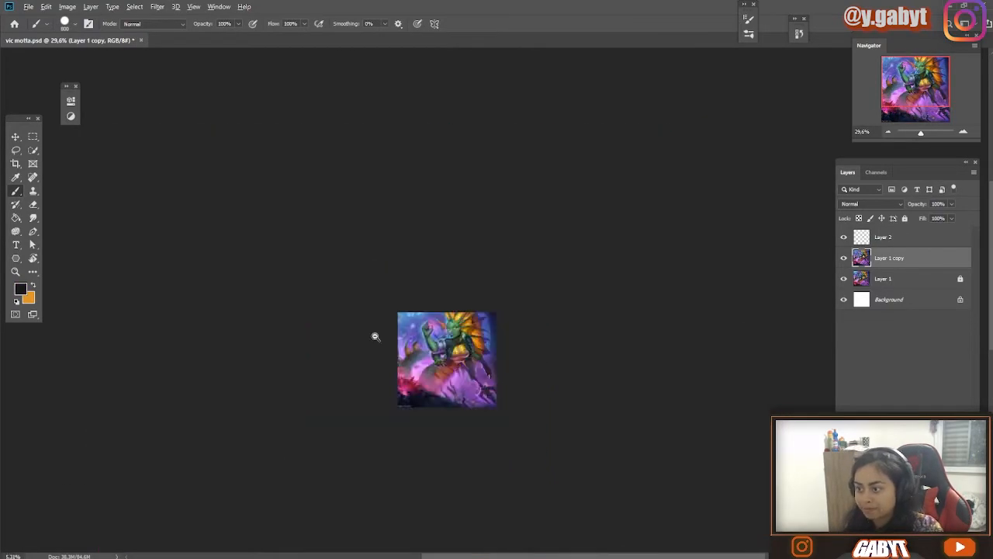
scroll(468, 279, "up", 5)
scroll(468, 302, "down", 1)
key("0")
scroll(468, 303, "up", 2)
left_click(469, 224, "alt")
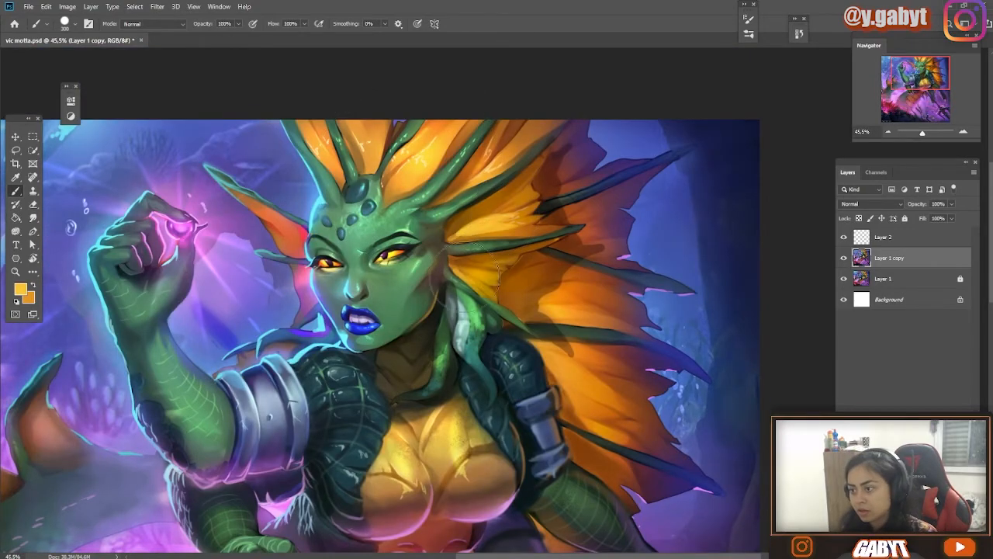
- Glaze sampled blue over the background near the frill with a large brush at 20% opacity
scroll(495, 341, "down", 5)
scroll(492, 190, "up", 2)
left_click(629, 108, "alt")
key("bracketright")
key("bracketright")
key("bracketright")
key("bracketright")
key("bracketright")
key("bracketright")
key("2")
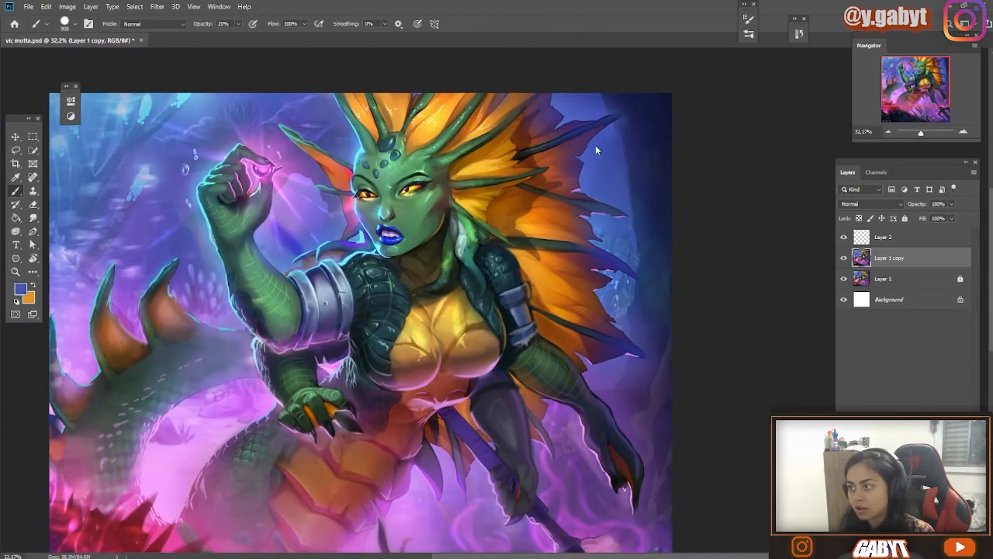
scroll(517, 272, "down", 5)
scroll(528, 223, "up", 8)
- Refine small details with a much smaller brush at 100% opacity and review the whole painting
key("bracketleft")
key("bracketleft")
key("bracketleft")
key("bracketleft")
key("bracketleft")
key("bracketleft")
key("bracketleft")
key("bracketleft")
key("bracketleft")
key("bracketleft")
key("bracketleft")
key("bracketleft")
key("bracketleft")
key("0")
scroll(505, 275, "down", 8)
scroll(425, 340, "up", 4)
- Glaze sampled lilac haze over the background with a 1400 px brush at 20% opacity
left_click(270, 282, "alt")
key("bracketright")
key("bracketright")
key("bracketright")
key("bracketright")
key("bracketright")
key("bracketright")
key("bracketright")
key("bracketright")
key("bracketright")
key("bracketright")
key("bracketright")
key("bracketright")
key("bracketright")
key("bracketright")
key("2")
scroll(328, 434, "down", 3)
scroll(310, 326, "up", 8)
scroll(424, 273, "down", 6)
- Flip the artwork horizontally and deepen the background edges with sampled navy at 20% opacity
key("ctrl+shift+h")
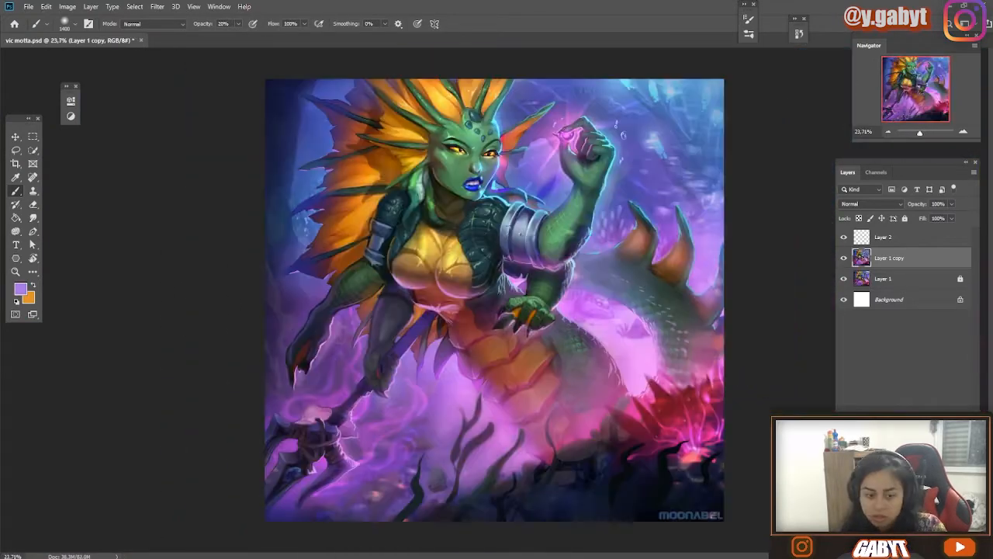
scroll(359, 314, "down", 2)
left_click(409, 410, "alt")
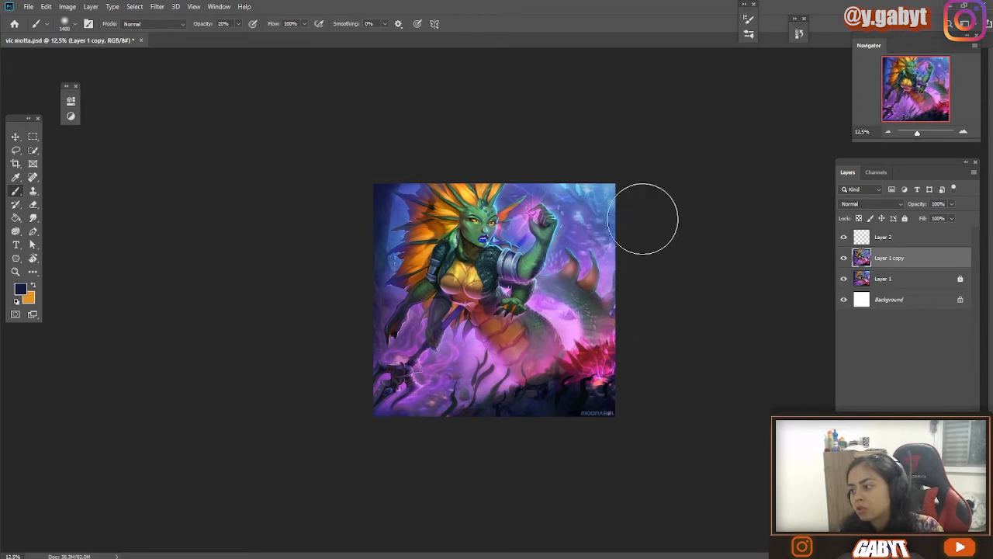
- Brush a cyan glow around the raised arm and nearby background in Soft Light mode at 90% opacity
left_click(554, 228, "alt")
left_click_drag(494, 268, 537, 262)
key("9")
mouse_move(629, 381)
left_mouse_down()
mouse_move(552, 386)
mouse_move(784, 270)
left_mouse_up()
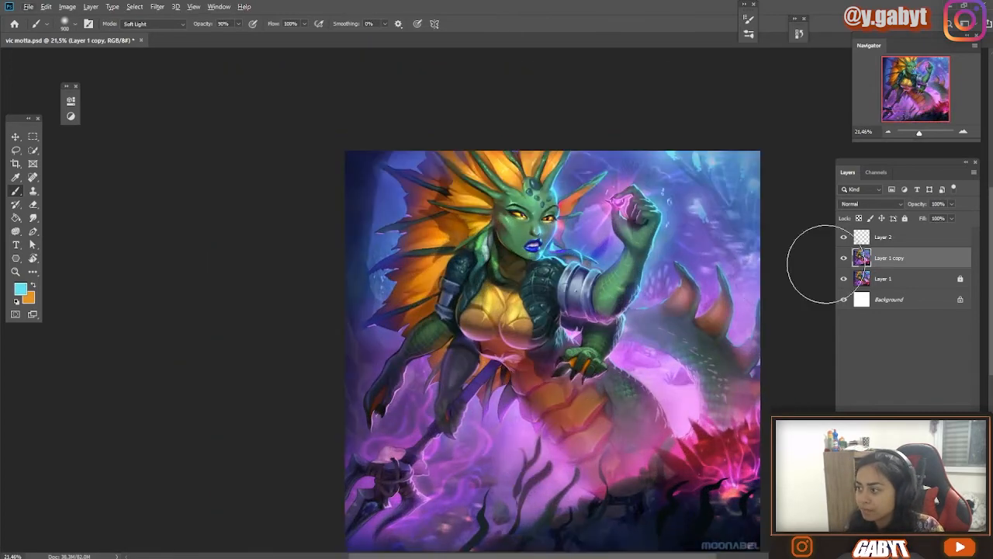
- Tint the area around the face and raised hand blue with a 900 px Color-mode brush at 90% opacity
left_click_drag(552, 215, 591, 210)
left_click_drag(591, 210, 428, 266)
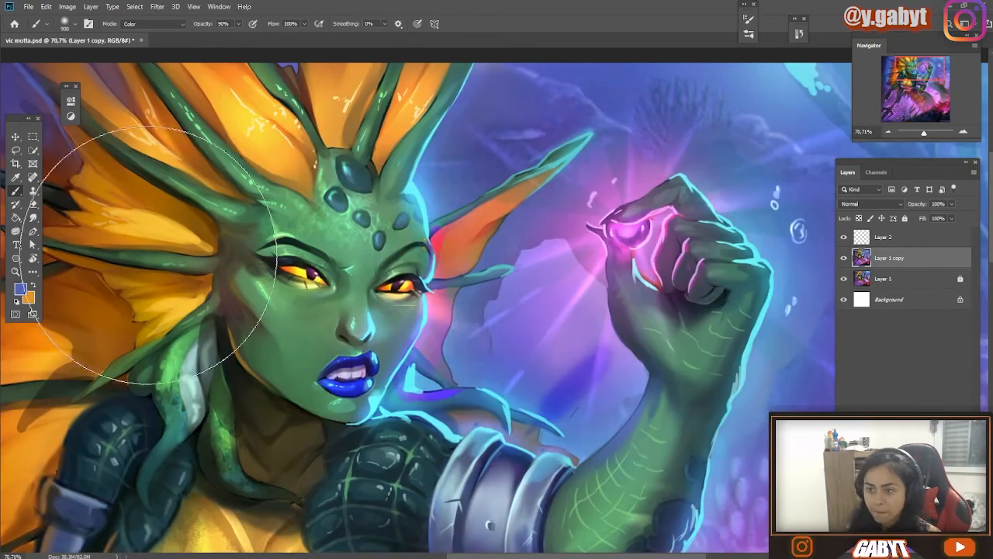
mouse_move(561, 303)
left_mouse_down()
mouse_move(474, 313)
mouse_move(489, 317)
left_mouse_up()
mouse_move(582, 270)
left_mouse_down()
mouse_move(560, 266)
mouse_move(514, 208)
mouse_move(519, 240)
left_mouse_up()
- Intensify the pink glow around the raised hand and the orange of the frill with an Overlay-mode brush
key("alt+shift+o")
left_click(517, 221, "alt")
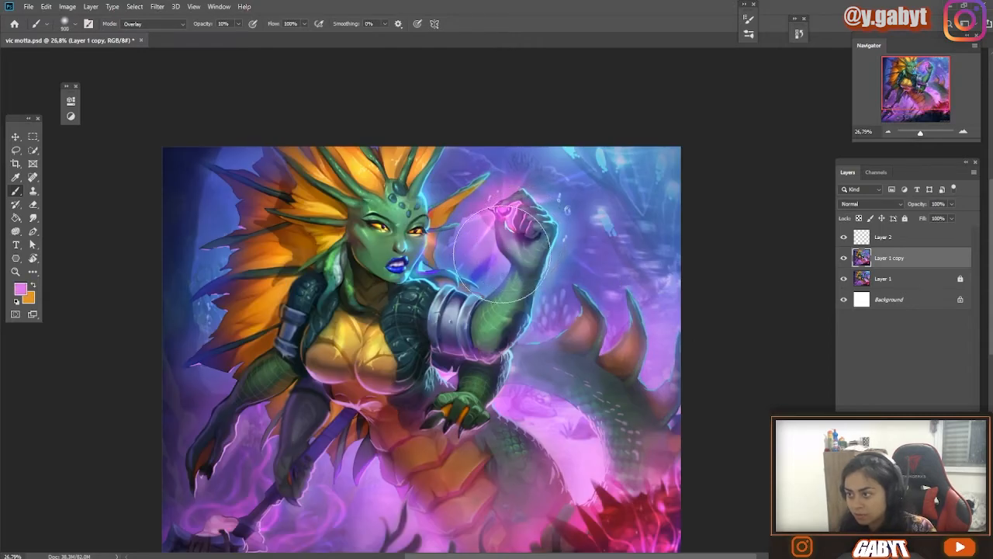
scroll(470, 307, "up", 2)
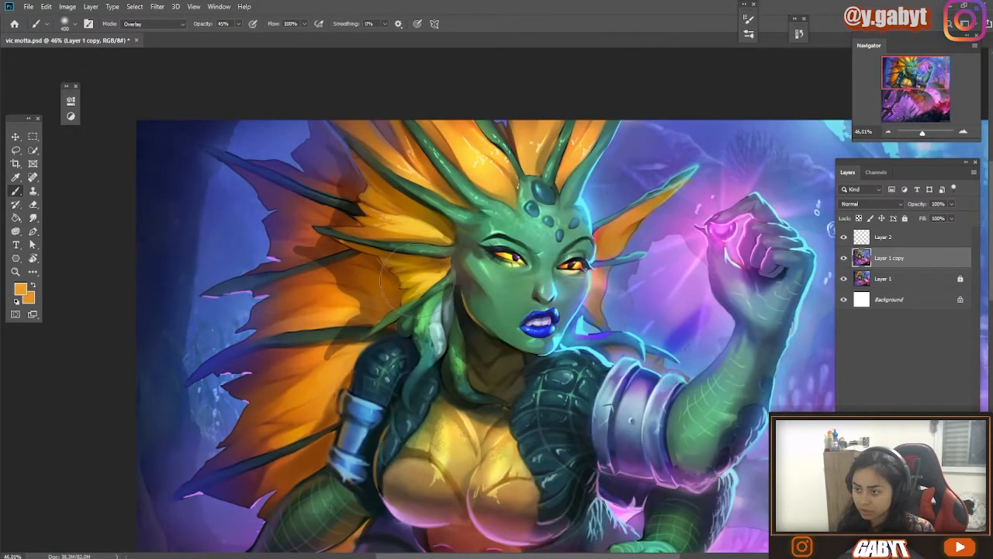
left_click_drag(417, 279, 397, 229)
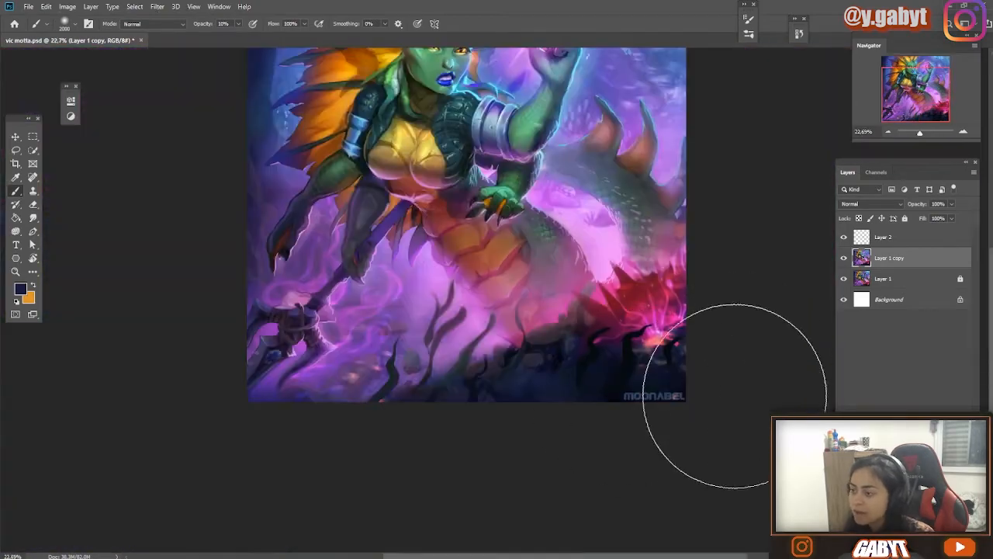
- Tint the dark seabed below the red plant deep red in Color mode, and compare the result with the original layer
scroll(557, 398, "down", 1)
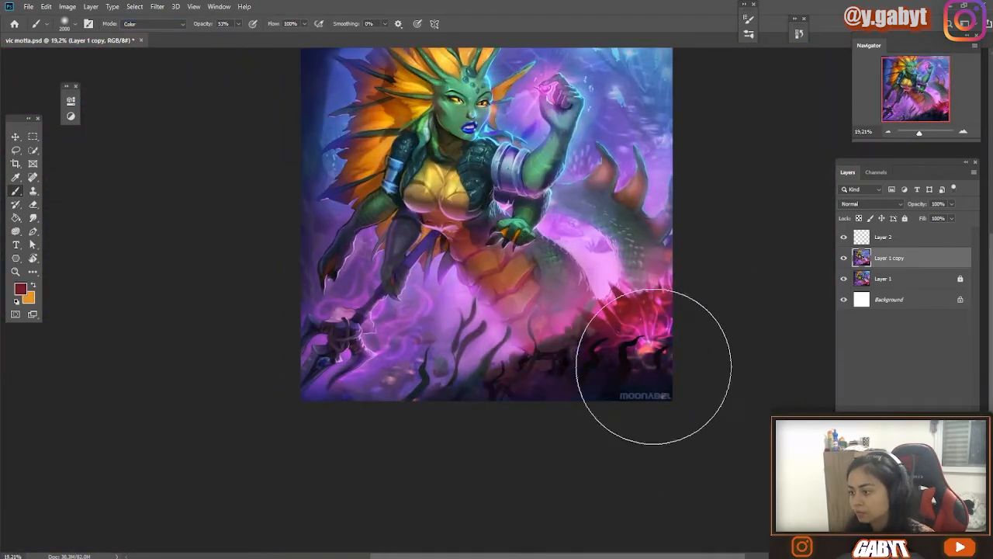
scroll(574, 380, "up", 2)
scroll(497, 279, "down", 5)
scroll(504, 283, "up", 1)
left_click(843, 259)
left_click(842, 259)
scroll(497, 233, "up", 6)
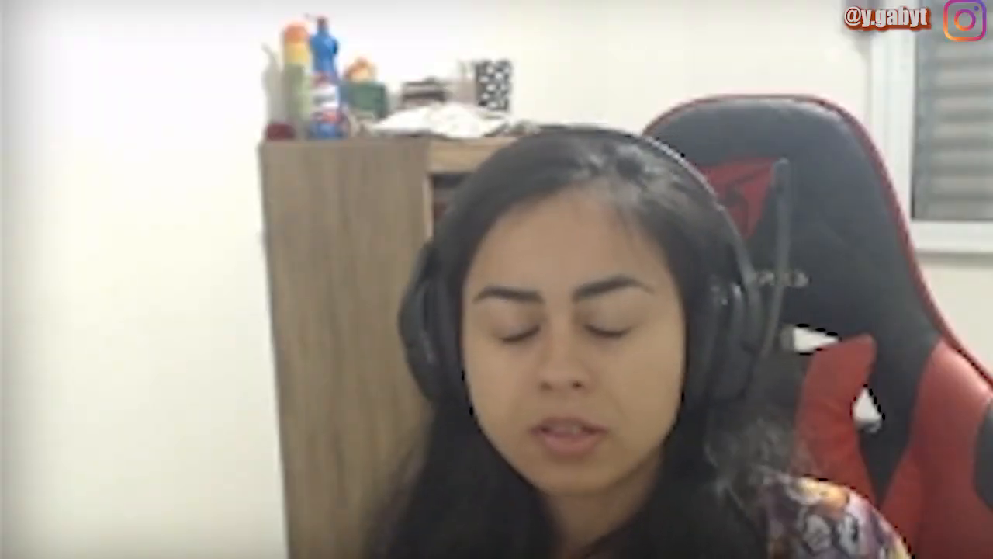
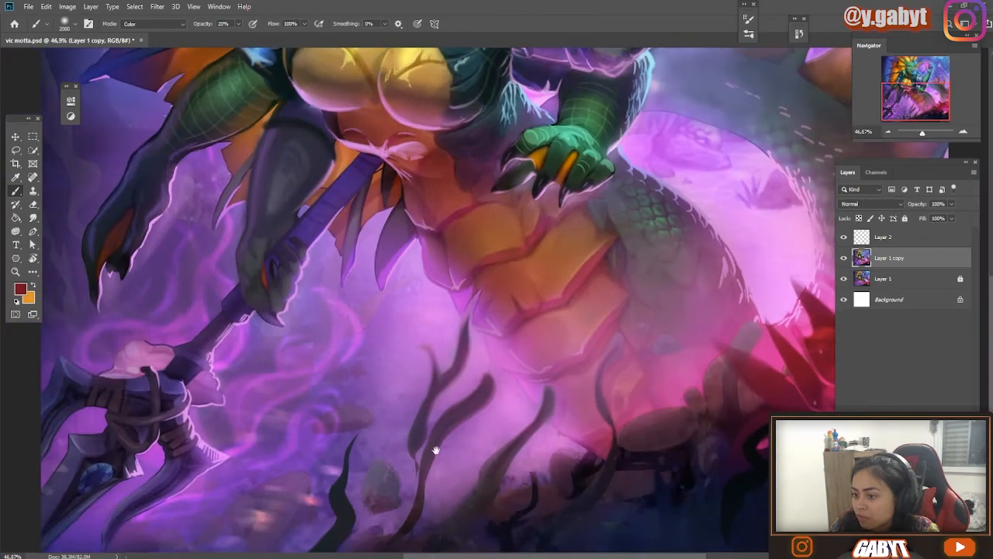
- Examine the belly plates, tail scales and red plant up close with and without Layer 1 copy
left_click_drag(437, 450, 310, 402)
left_click_drag(372, 374, 426, 349)
left_click(846, 257)
left_click(845, 257)
left_click(846, 257)
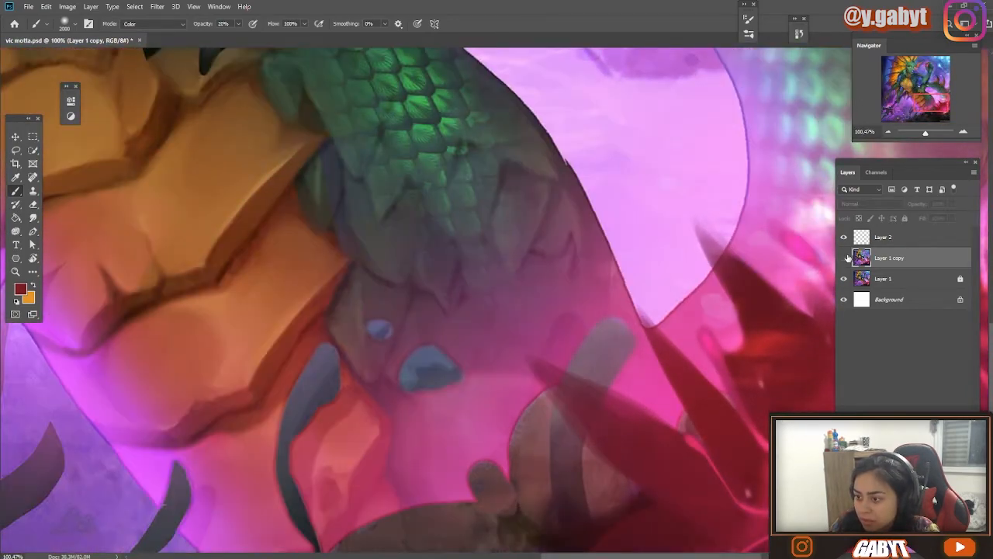
left_click(845, 257)
left_click_drag(526, 285, 341, 358)
left_click_drag(625, 267, 454, 342)
left_click(844, 259)
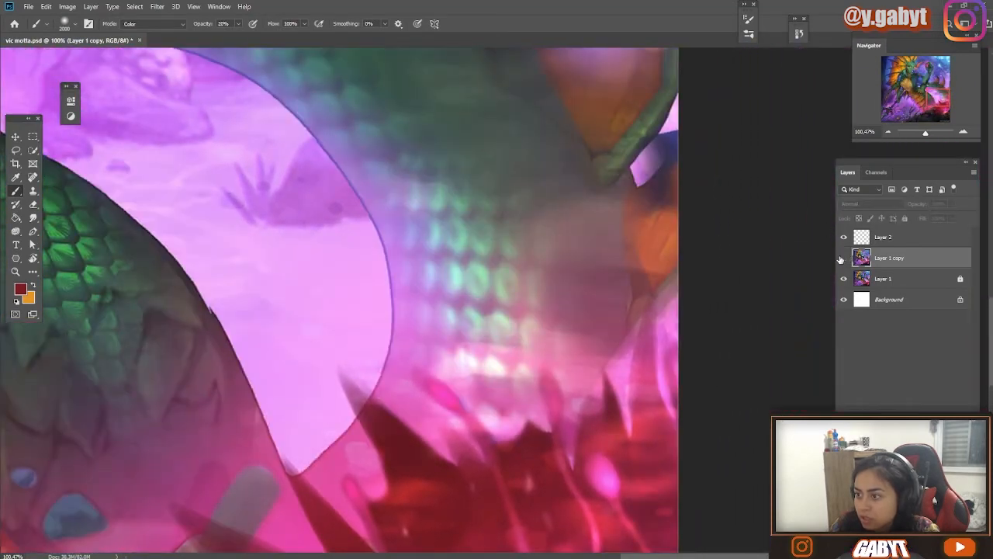
left_click(844, 258)
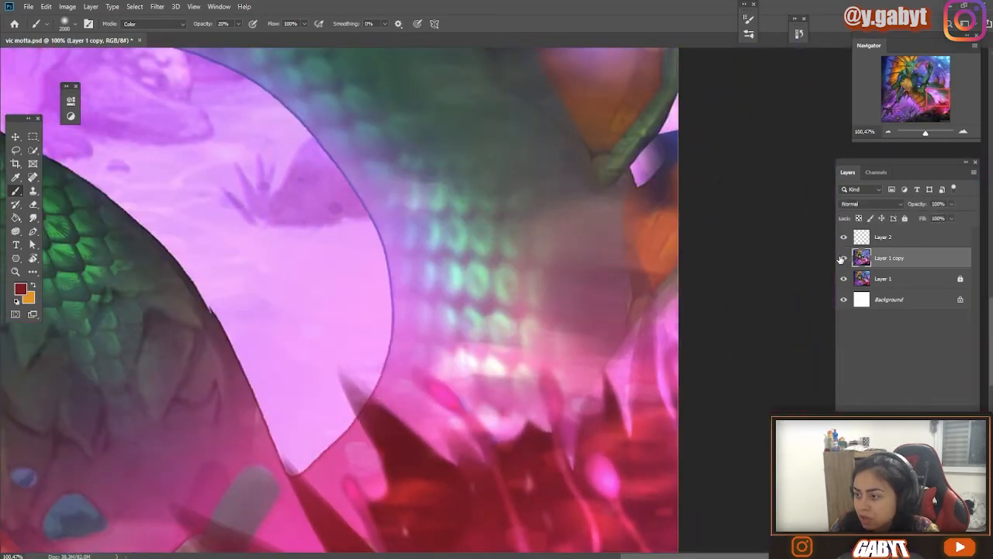
- Inspect the tail, lowered hand, face and raised hand, and the overall composition
left_click_drag(392, 253, 500, 535)
left_click_drag(498, 364, 484, 328)
left_click_drag(386, 383, 650, 324)
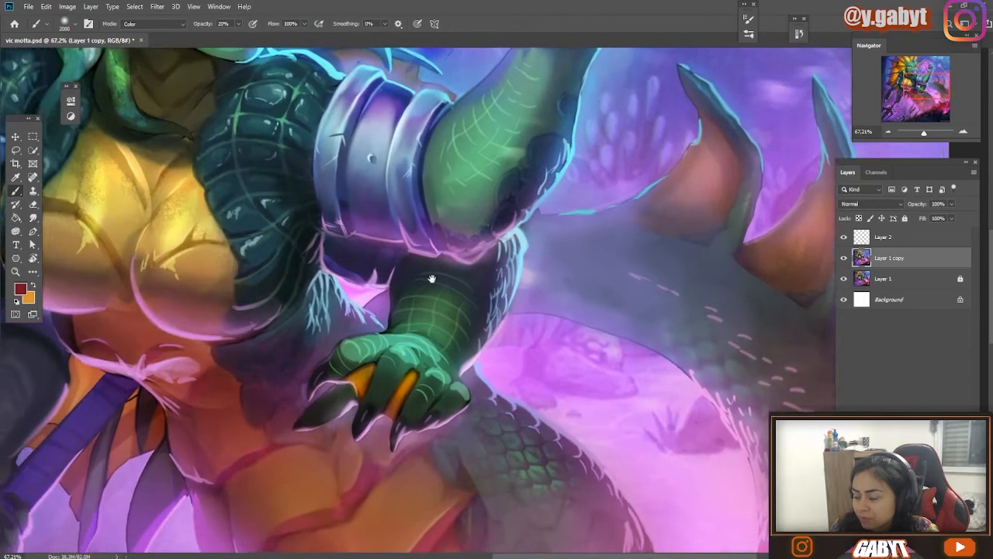
left_click_drag(432, 279, 410, 391)
left_click_drag(455, 270, 465, 435)
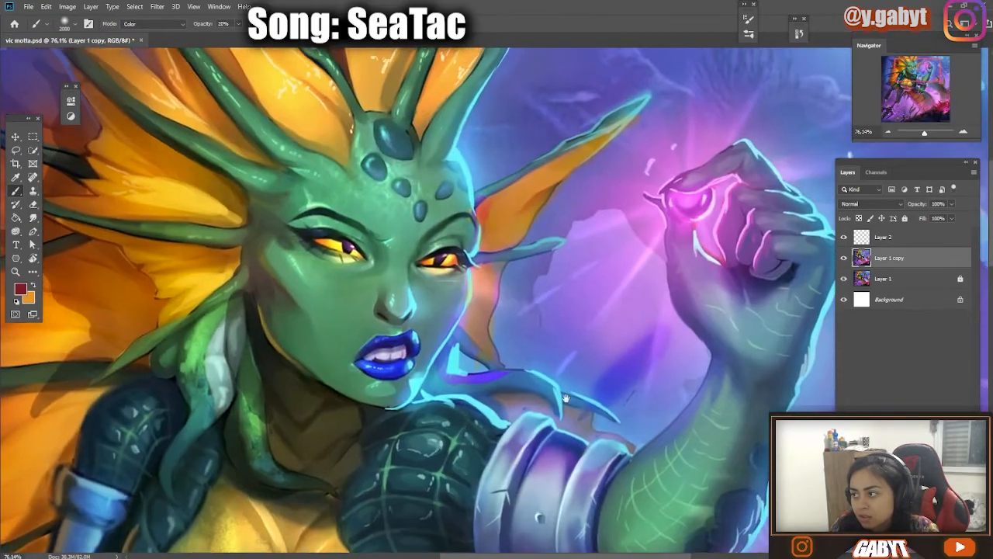
left_click_drag(488, 347, 440, 362)
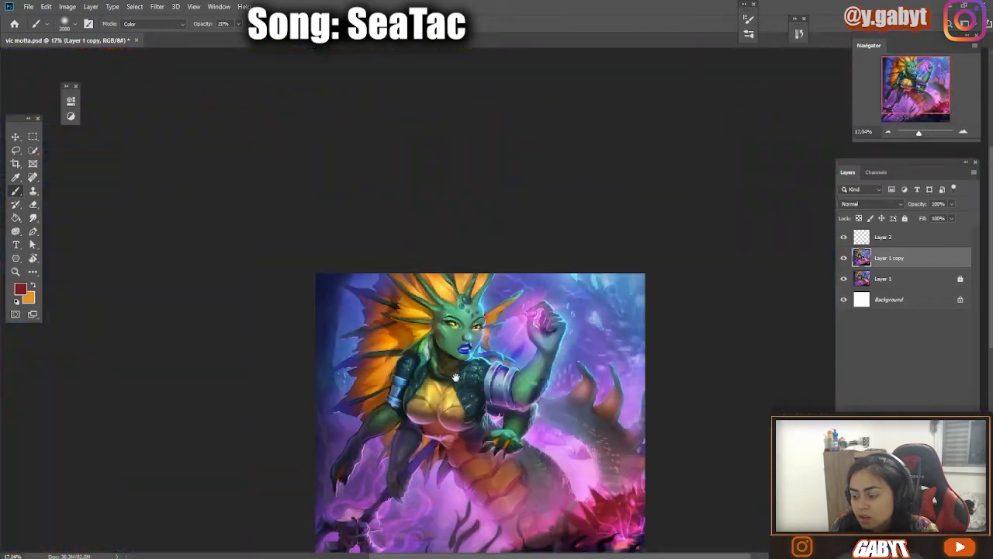
left_click_drag(513, 450, 518, 304)
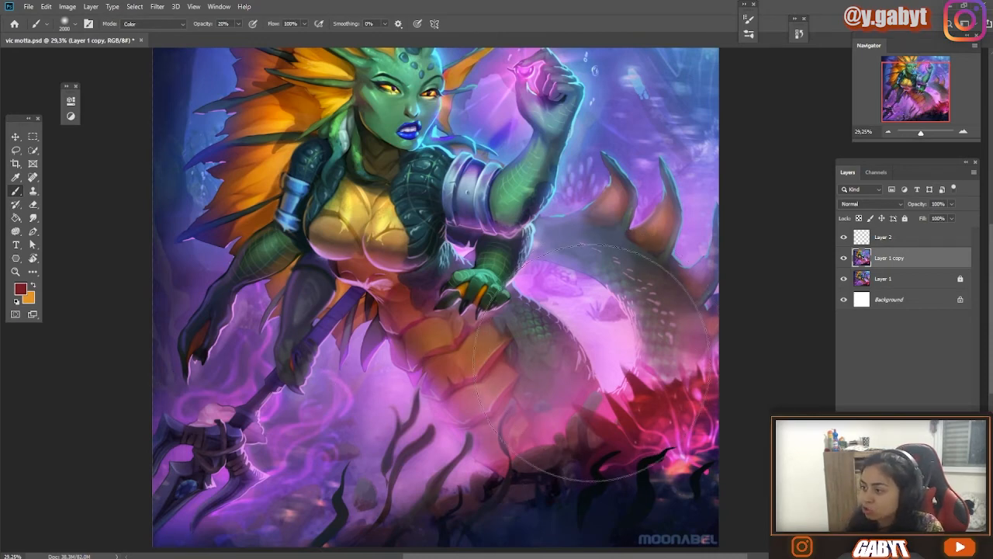
- Compare the overall composition with and without Layer 1 copy, checking the trident and lowered arms of the original up close
scroll(831, 268, "down", 3)
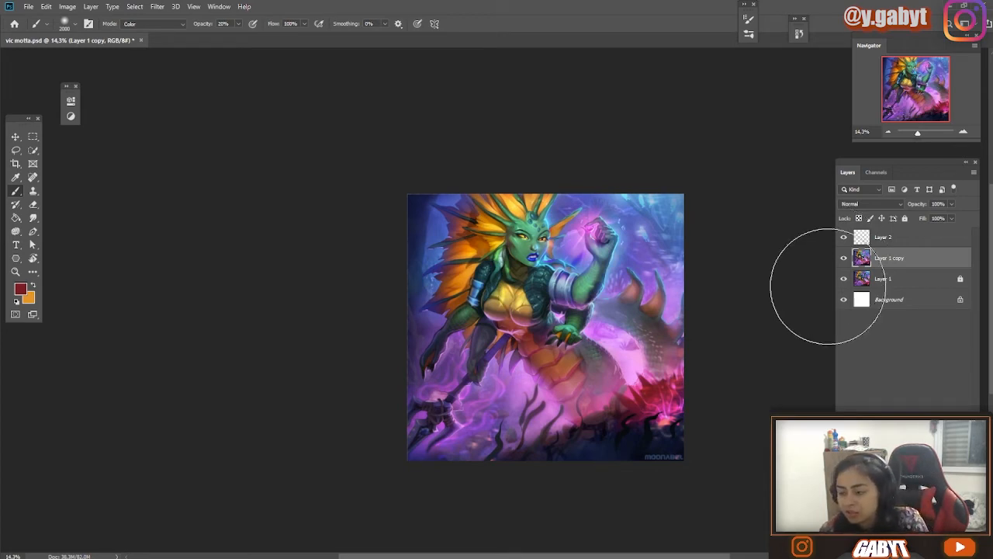
left_click(843, 258)
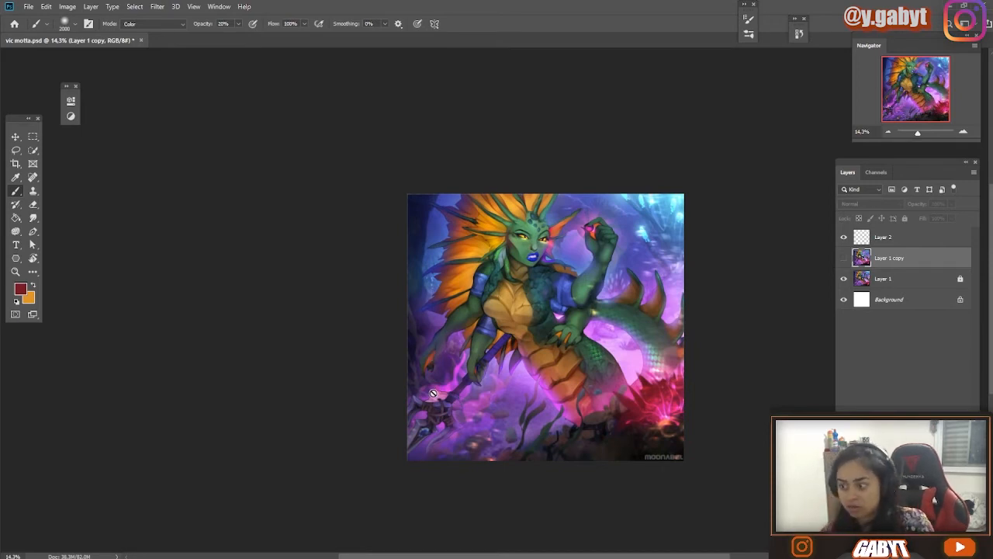
scroll(445, 368, "up", 4)
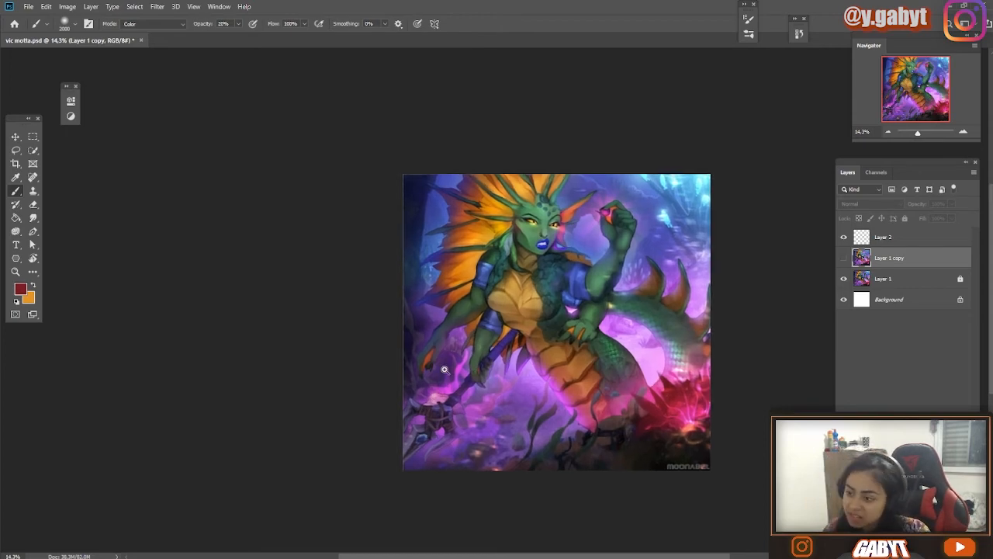
left_click_drag(286, 402, 569, 360)
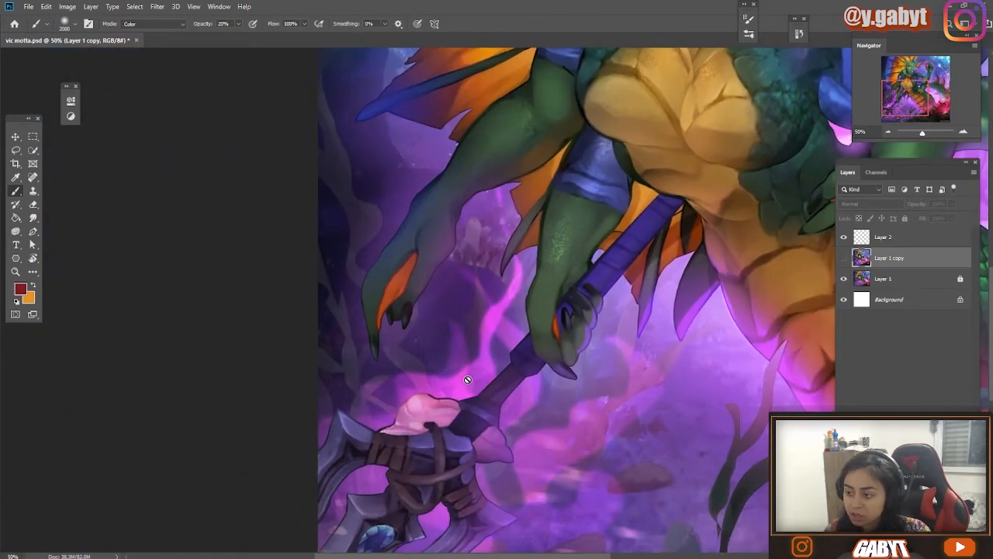
scroll(555, 300, "down", 5)
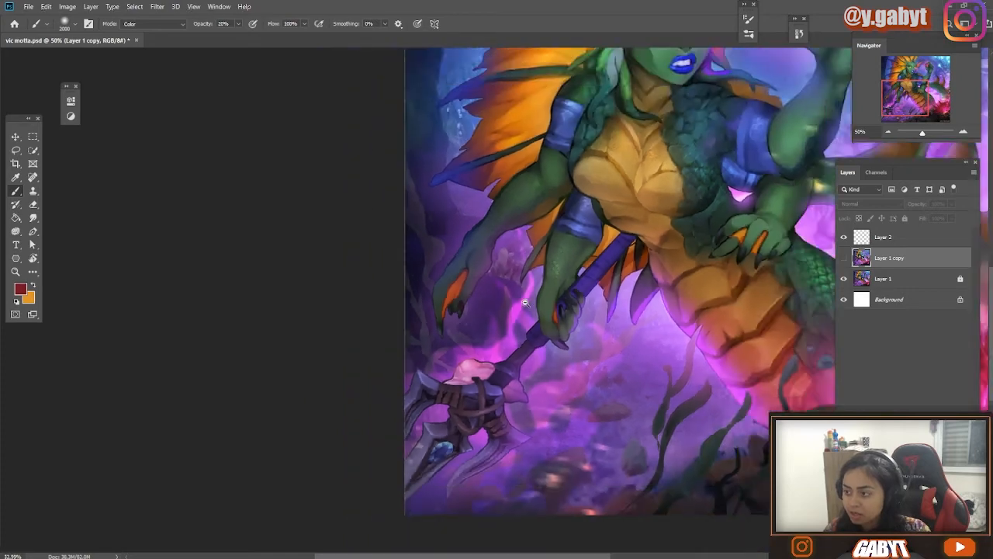
left_click_drag(529, 298, 500, 315)
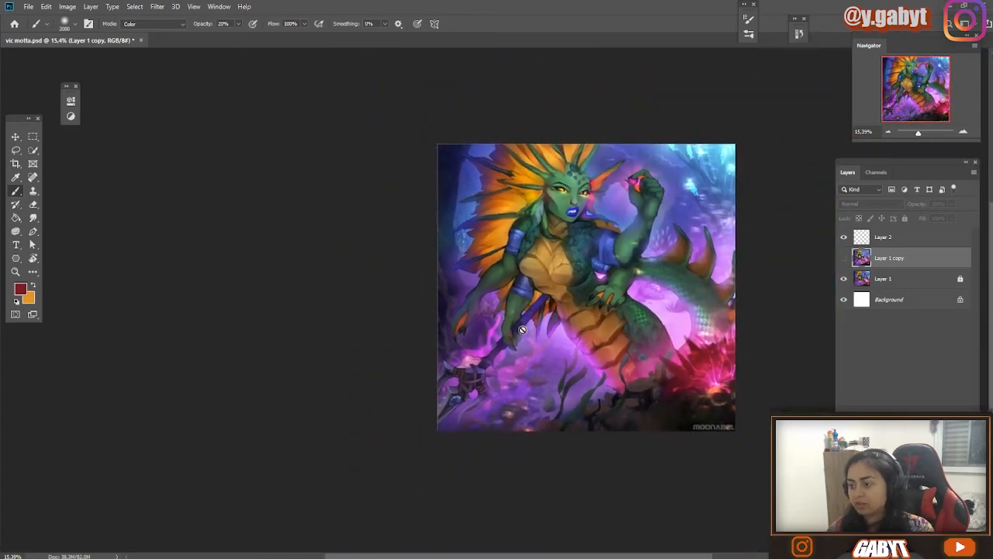
left_click(843, 259)
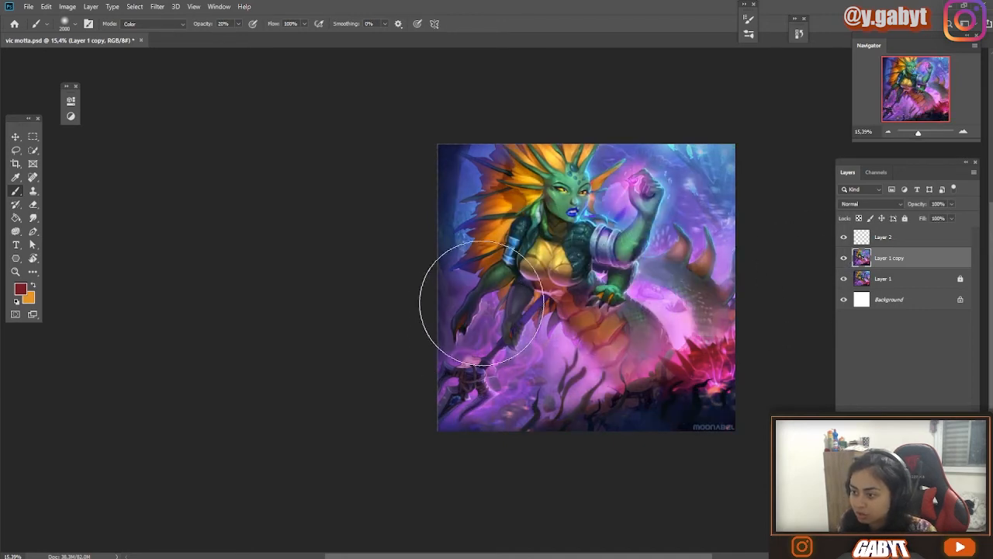
scroll(555, 341, "down", 2)
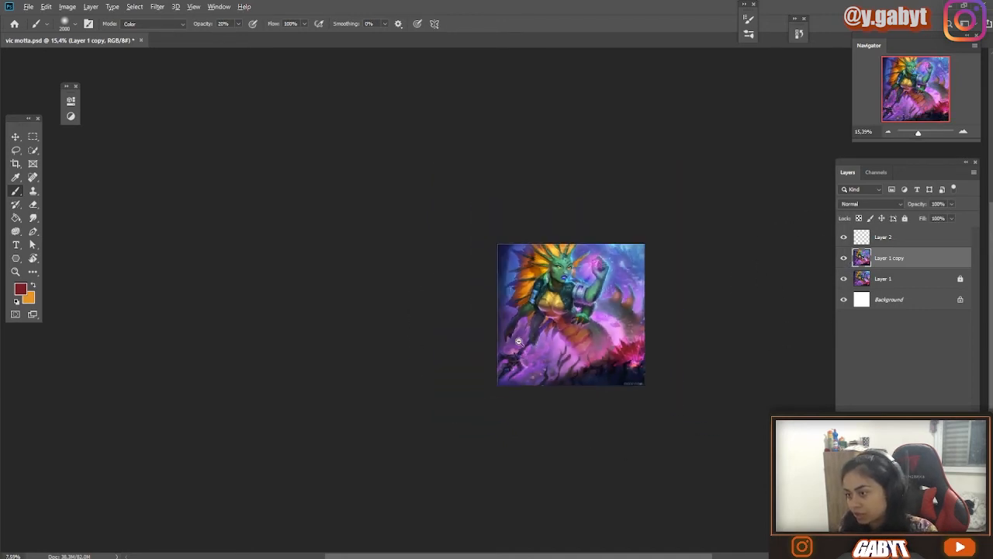
- Compare the face, frill, armor and raised hand with and without Layer 1 copy, and review the full painting
scroll(555, 341, "up", 4)
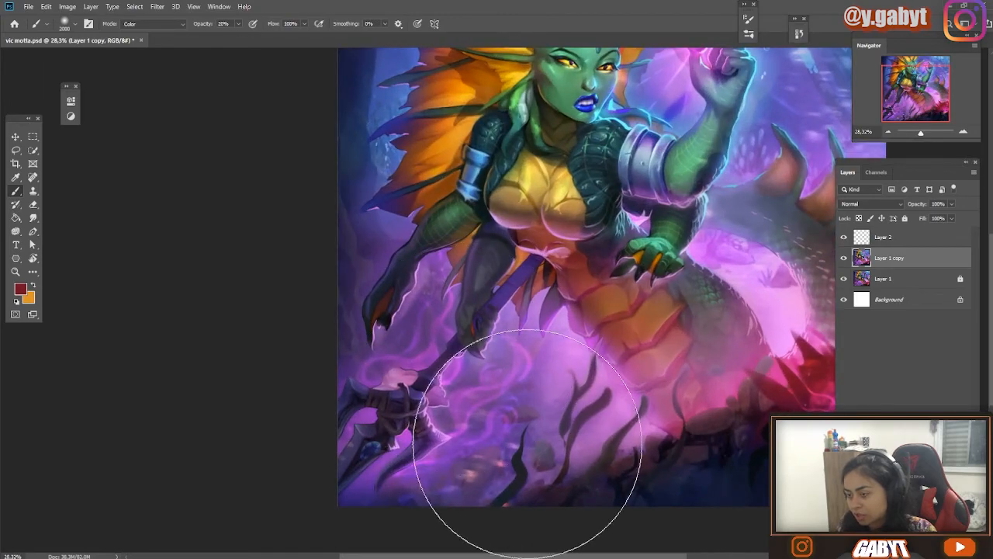
scroll(613, 398, "down", 3)
scroll(622, 398, "up", 1)
scroll(622, 398, "up", 3)
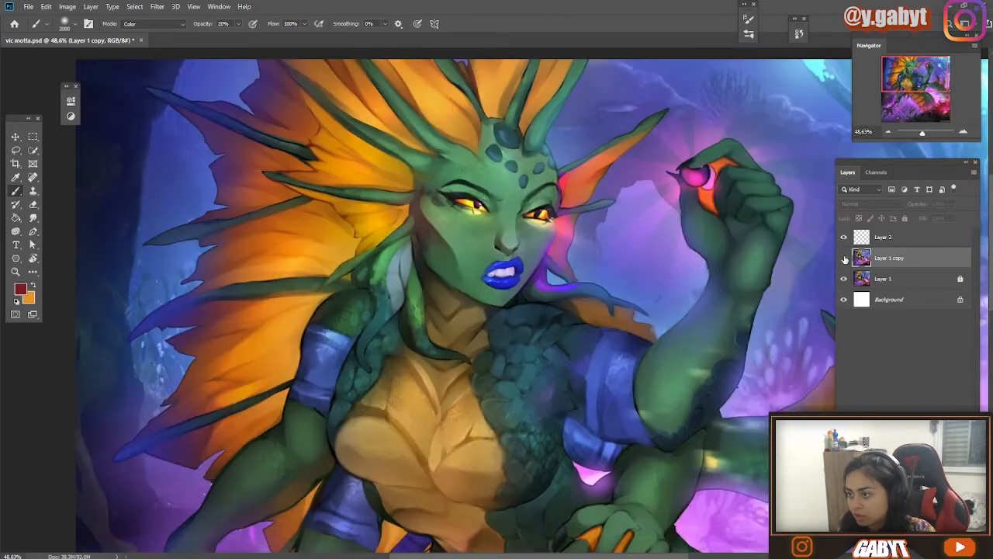
left_click(843, 257)
left_click(843, 257)
left_click(843, 258)
scroll(795, 258, "down", 2)
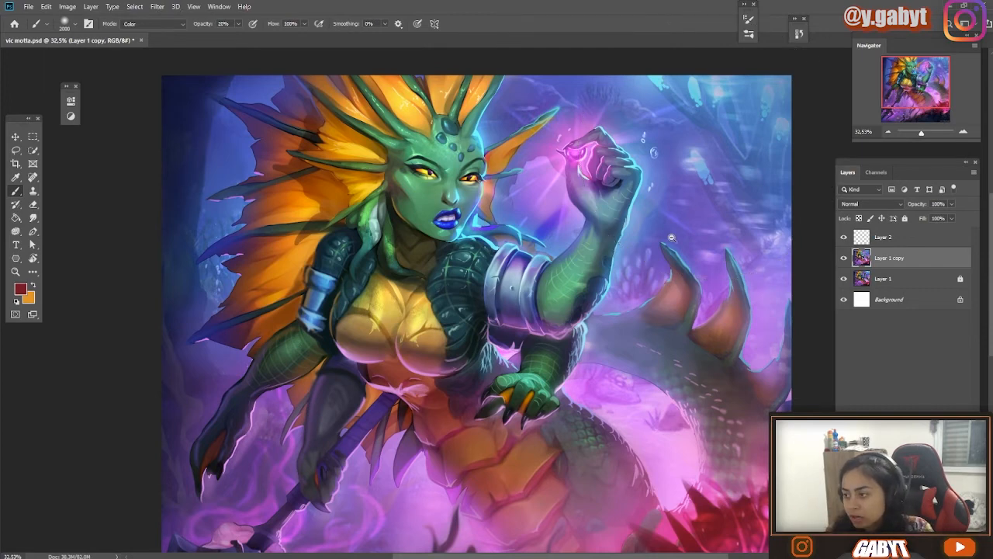
scroll(671, 238, "down", 3)
scroll(666, 238, "up", 1)
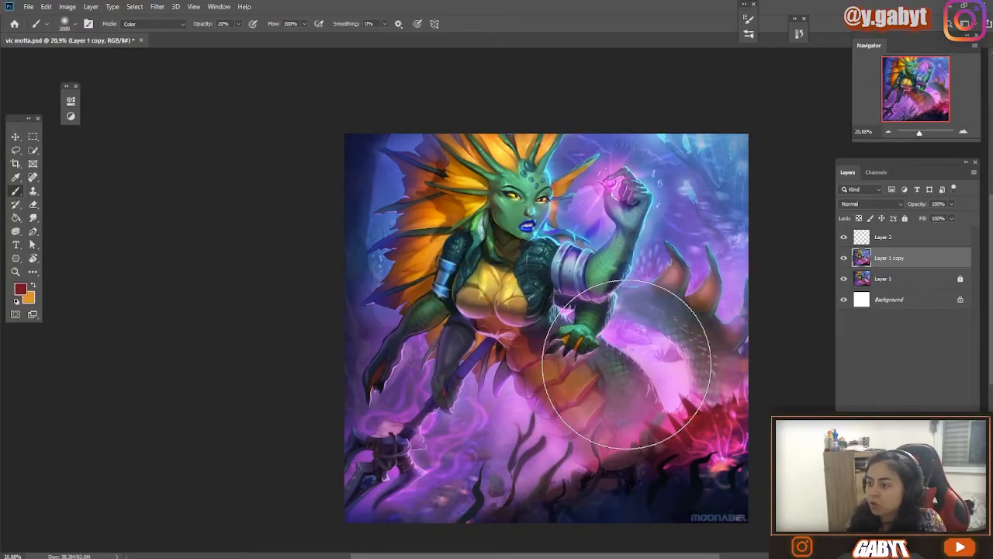
- Sample the large upper-arm cuff's color and brush it over the smaller armband with a size 400 brush at 100% opacity
key("bracketleft")
key("bracketleft")
key("bracketleft")
key("bracketleft")
key("bracketleft")
key("bracketleft")
key("bracketleft")
key("bracketleft")
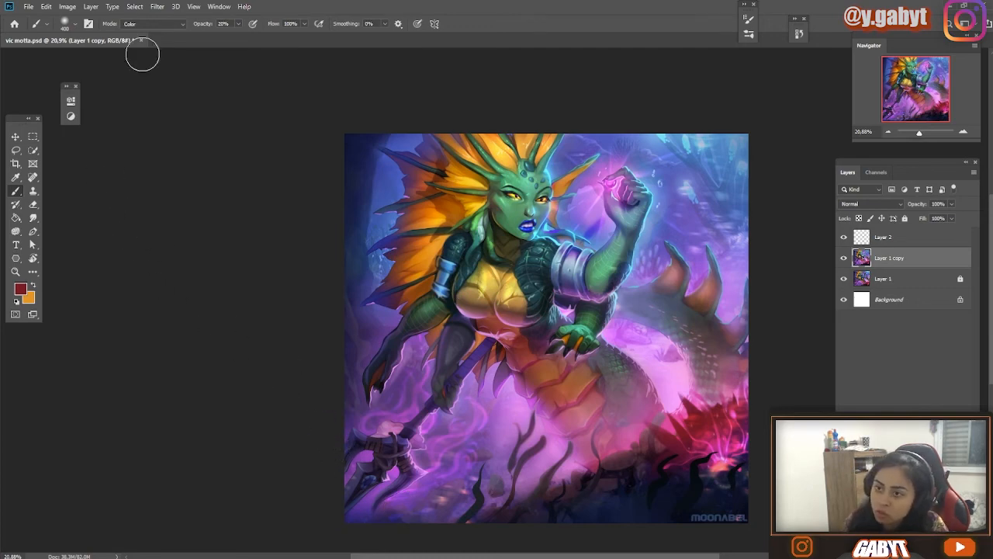
left_click(568, 275, "alt")
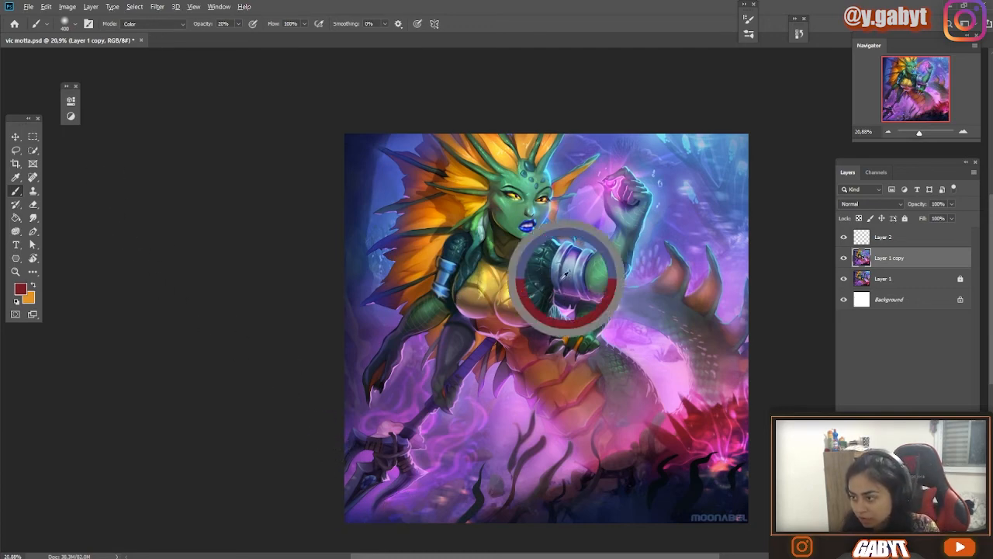
key("0")
left_click_drag(447, 264, 441, 300)
- Add a Black & White adjustment layer above Layer 1 copy to show the painting in grayscale
scroll(510, 407, "down", 4)
scroll(510, 407, "up", 5)
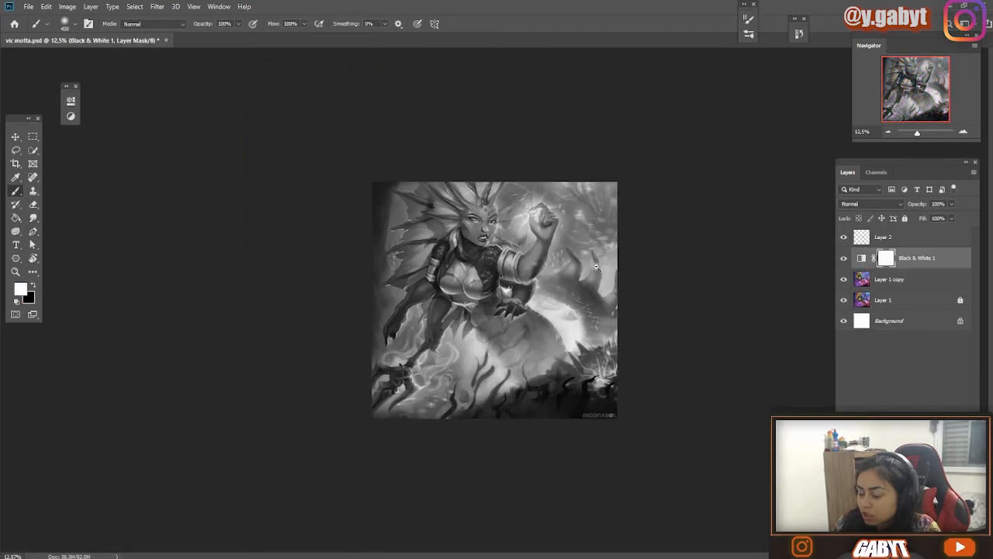
left_click(613, 267)
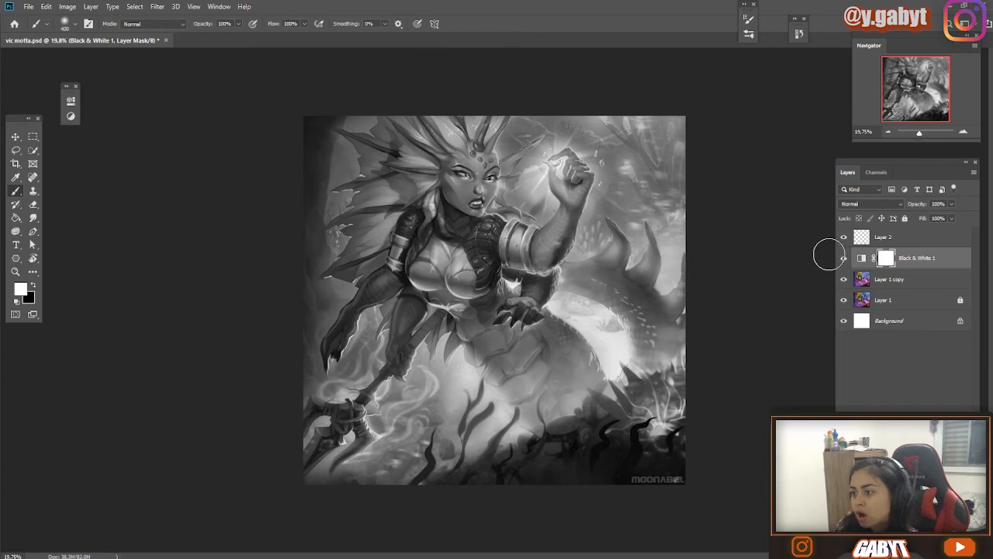
- Compare the grayscale values and contrast of the repainted Layer 1 copy with those of the original Layer 1
left_click(845, 280)
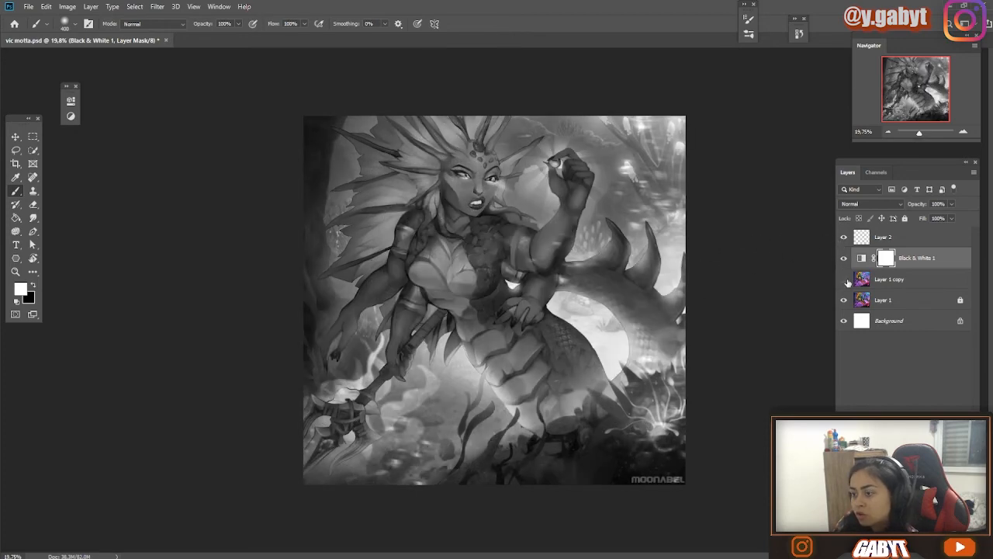
left_click(844, 279)
left_click(844, 279)
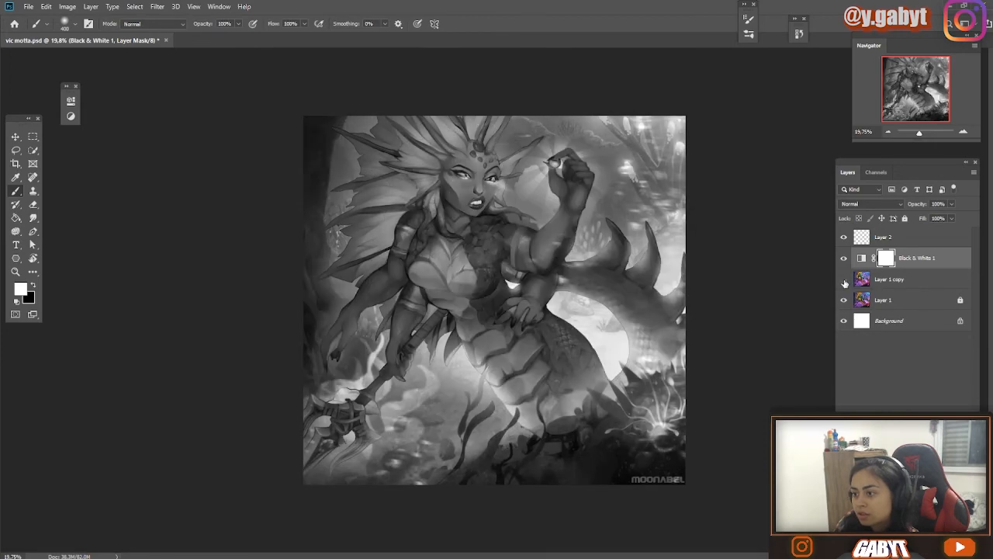
left_click(844, 279)
left_click(844, 279)
left_click(844, 281)
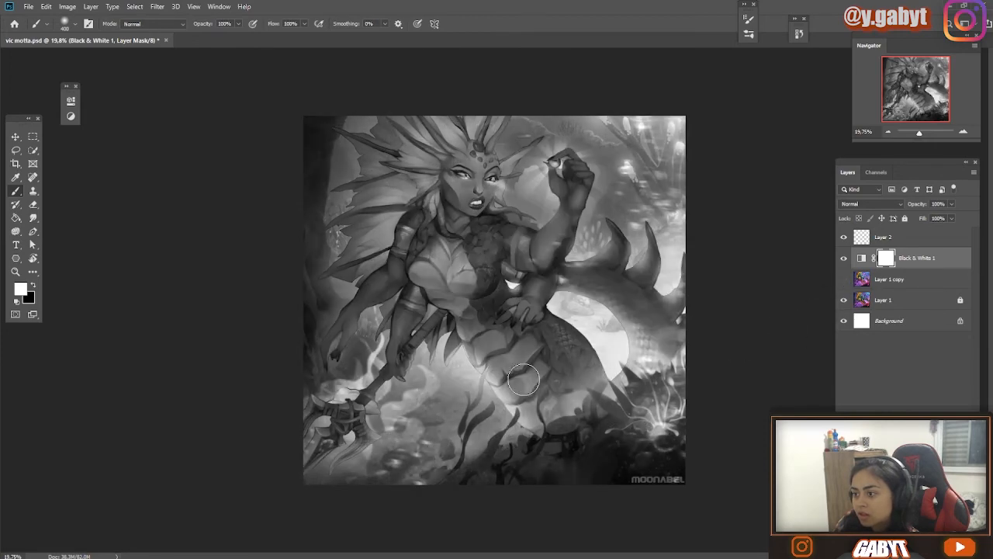
left_click(843, 300)
left_click(843, 300)
left_click(844, 279)
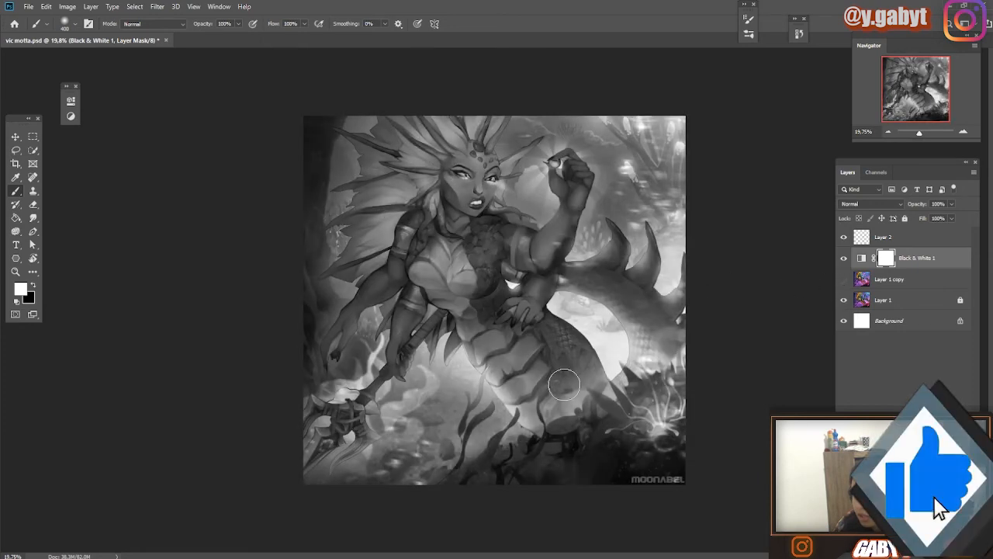
left_click(844, 279)
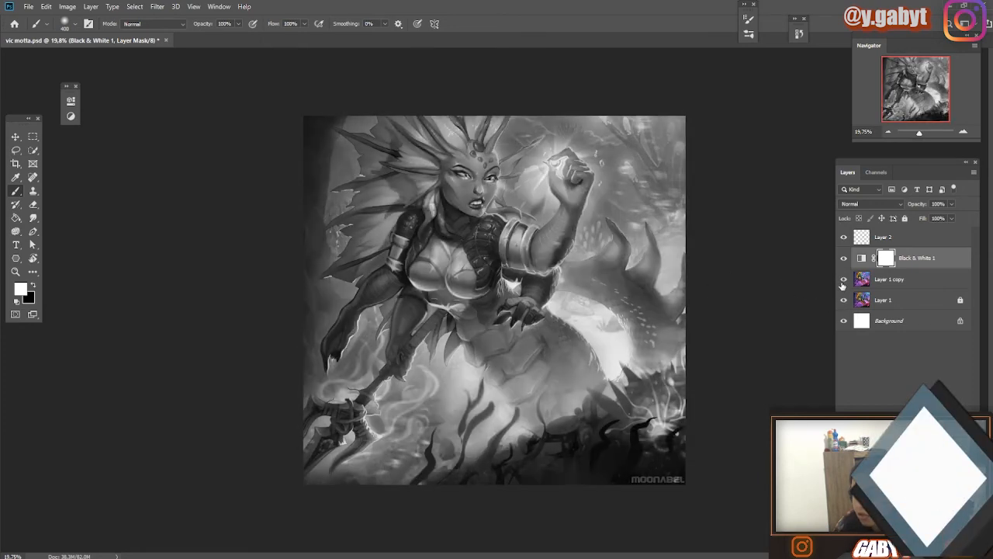
left_click(844, 279)
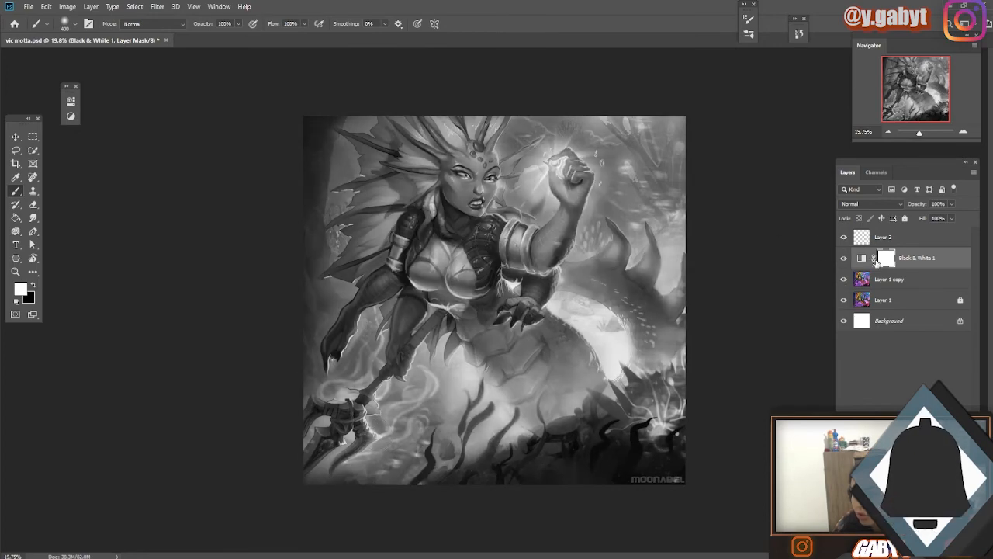
left_click(843, 280)
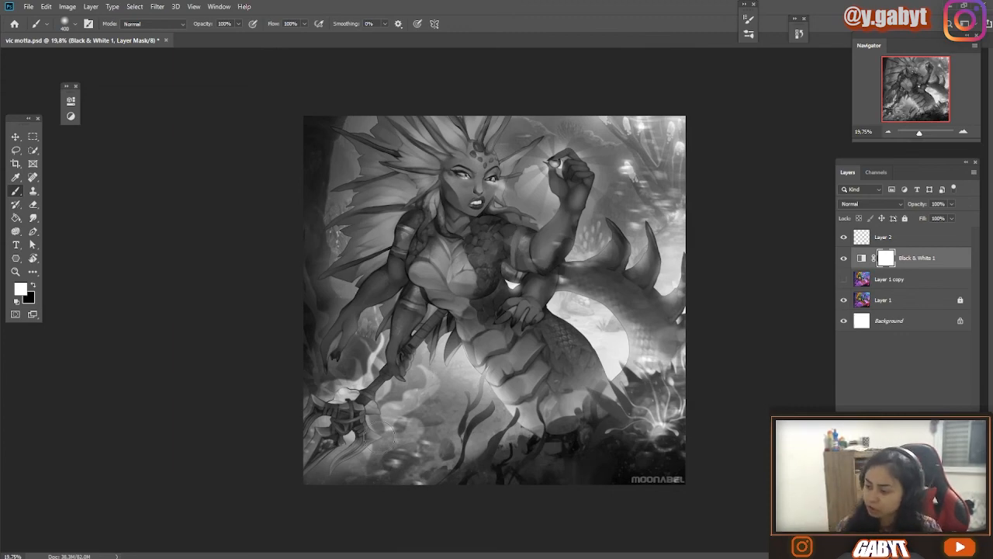
left_click(844, 279)
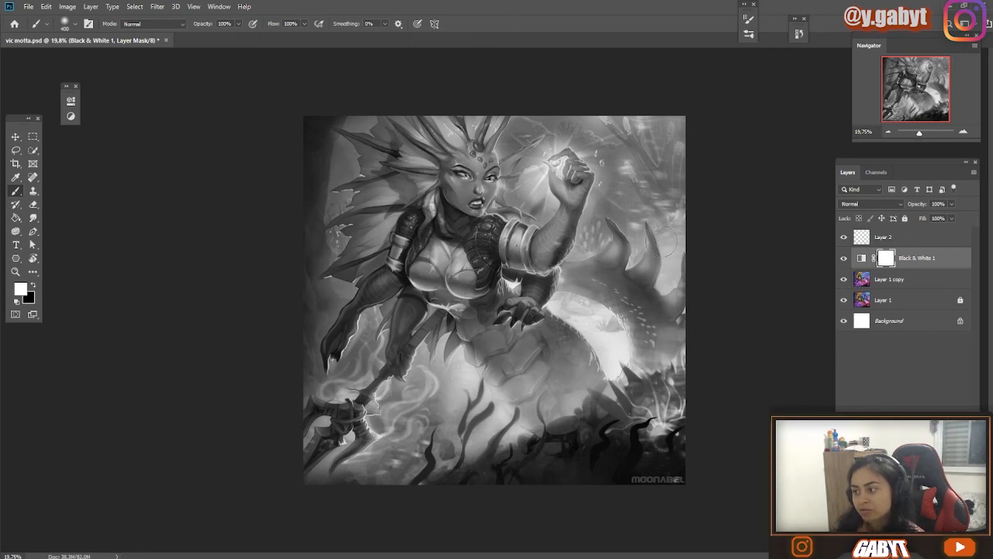
left_click(844, 278)
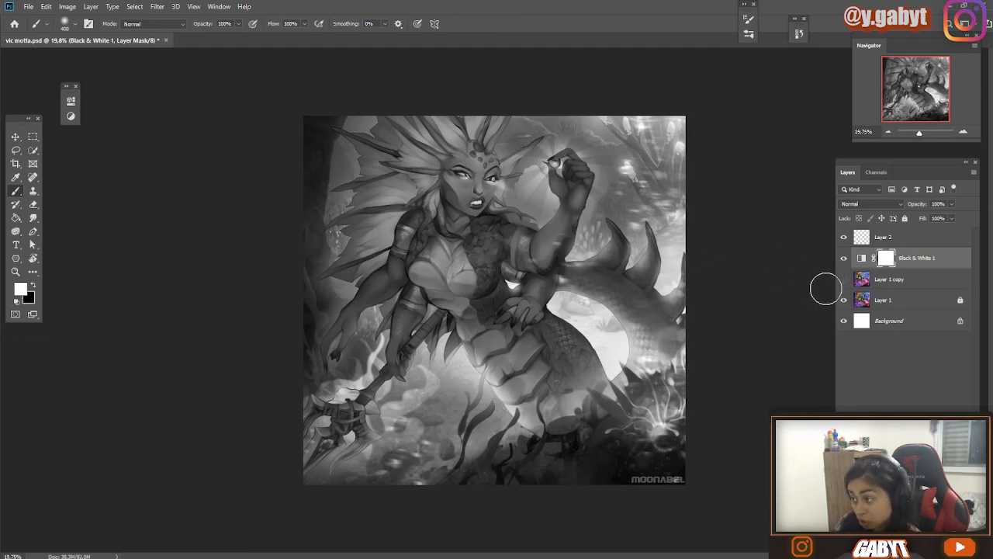
left_click(844, 280)
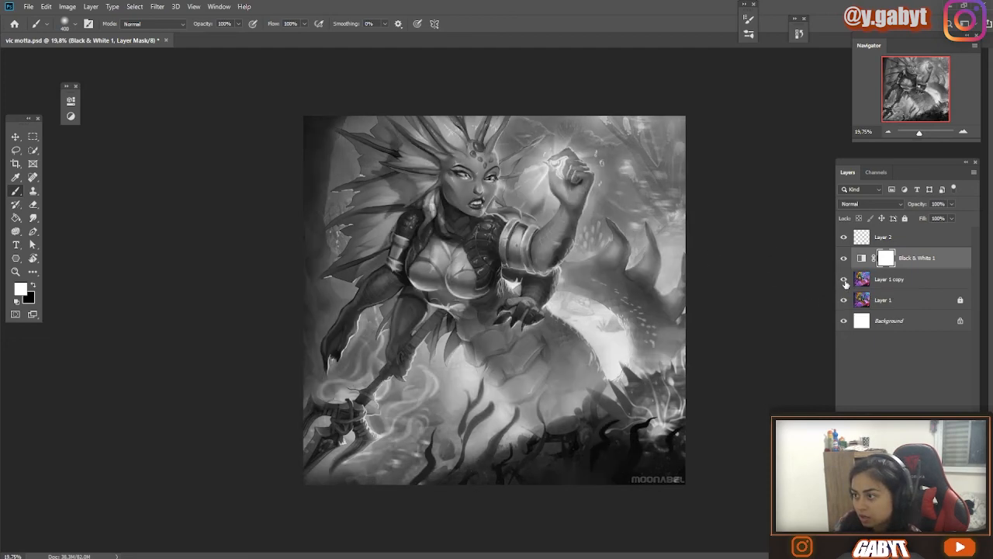
left_click(844, 280)
left_click(844, 279)
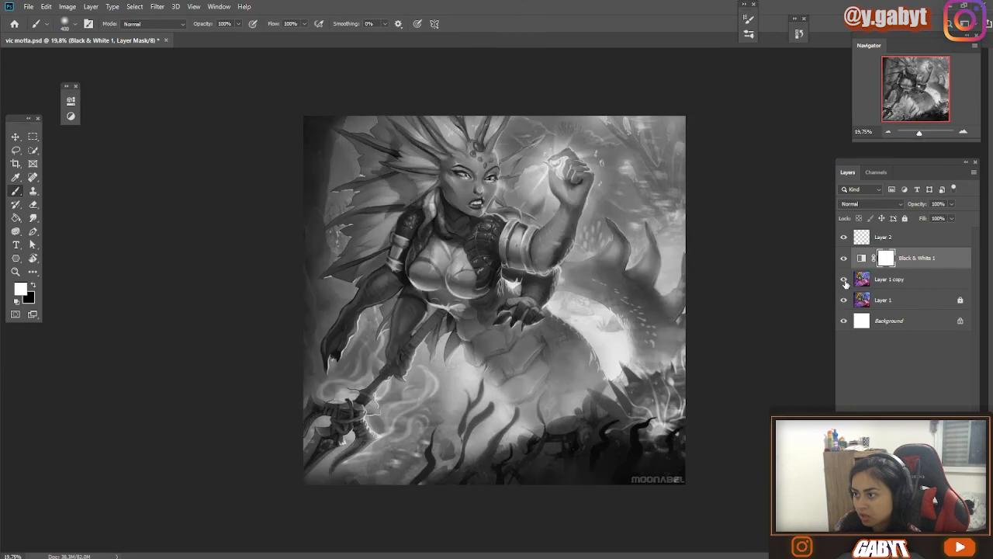